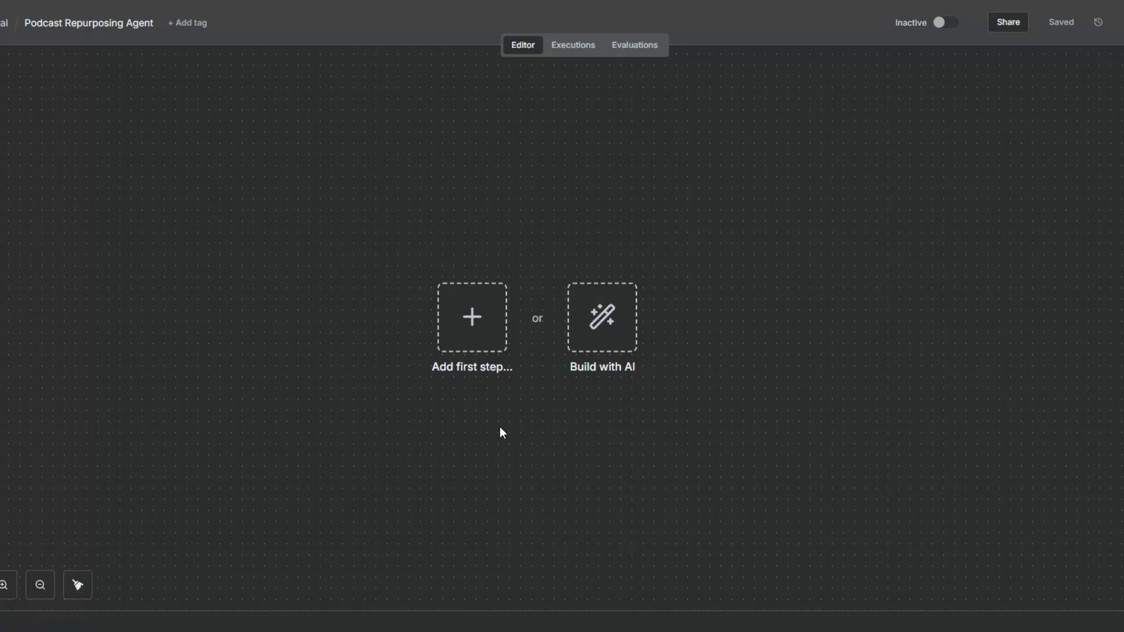
- Add a manual trigger as the workflow's first node and move it toward the canvas's far left
click(487, 339)
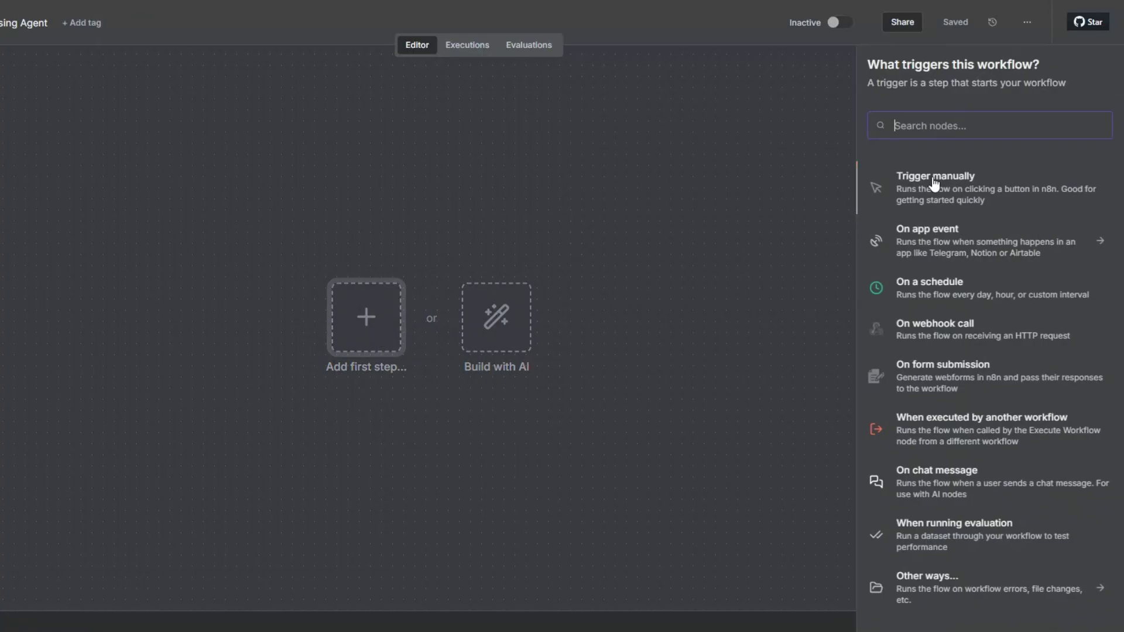
click(935, 184)
drag(357, 328, 42, 321)
click(226, 334)
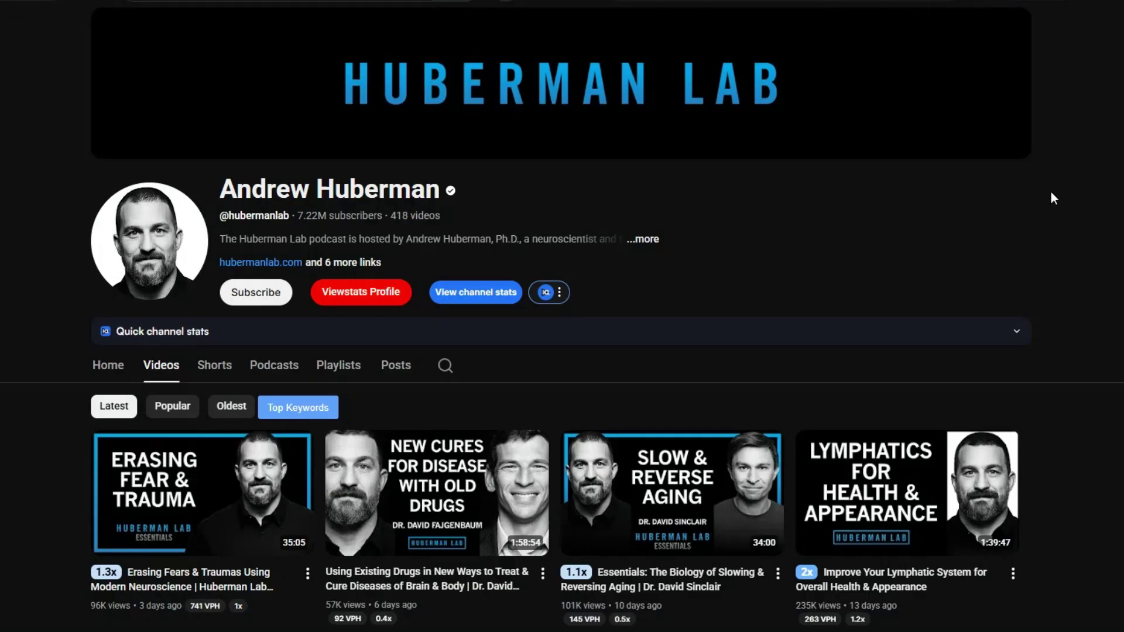
- Switch to YouTube and look through the latest videos of the Huberman Lab channel
scroll(1052, 199, down, 7)
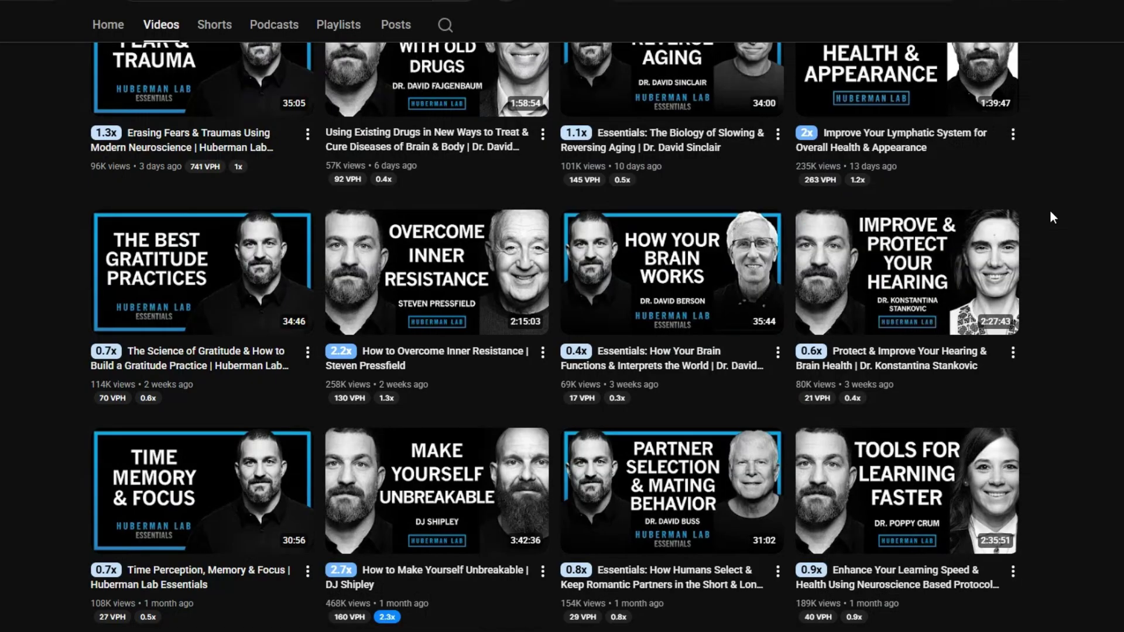
scroll(1051, 211, up, 6)
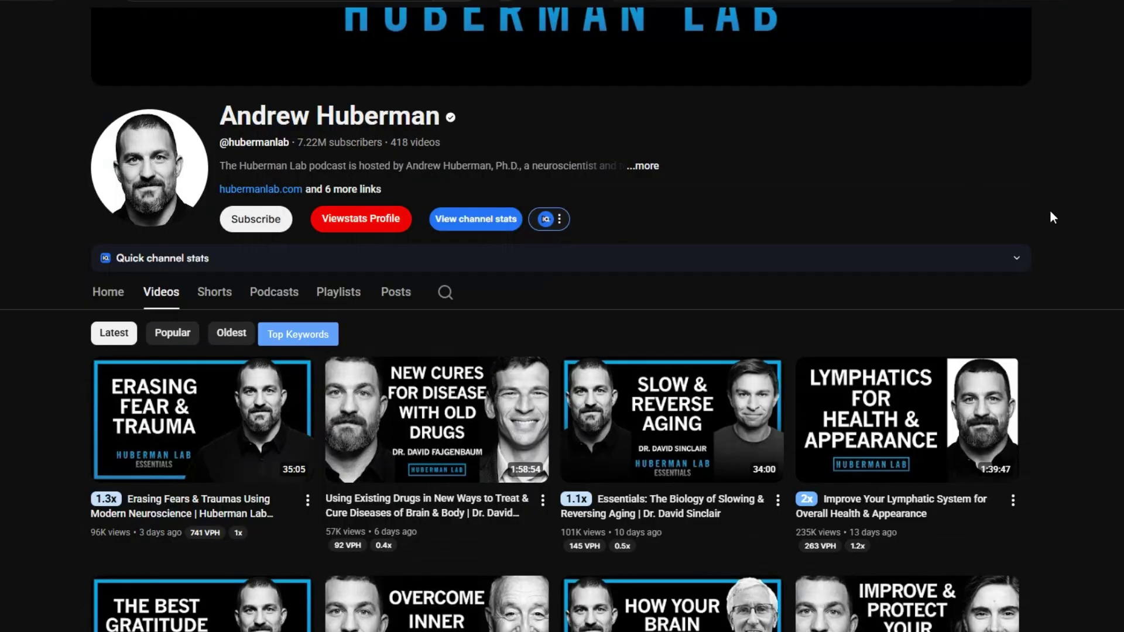
scroll(1049, 209, down, 4)
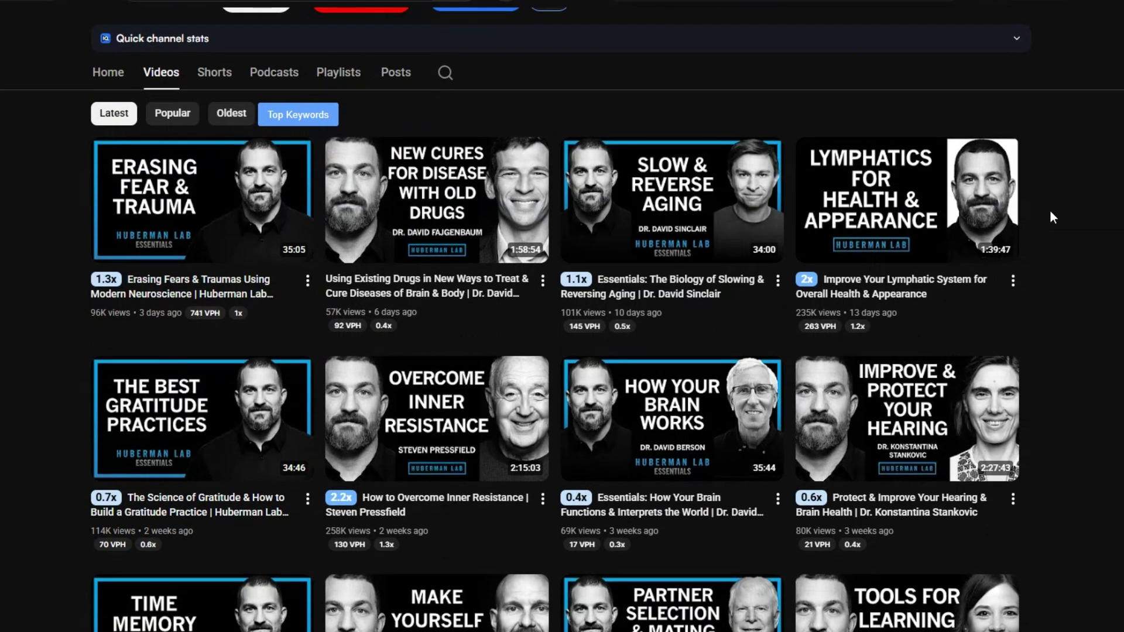
scroll(1049, 210, up, 4)
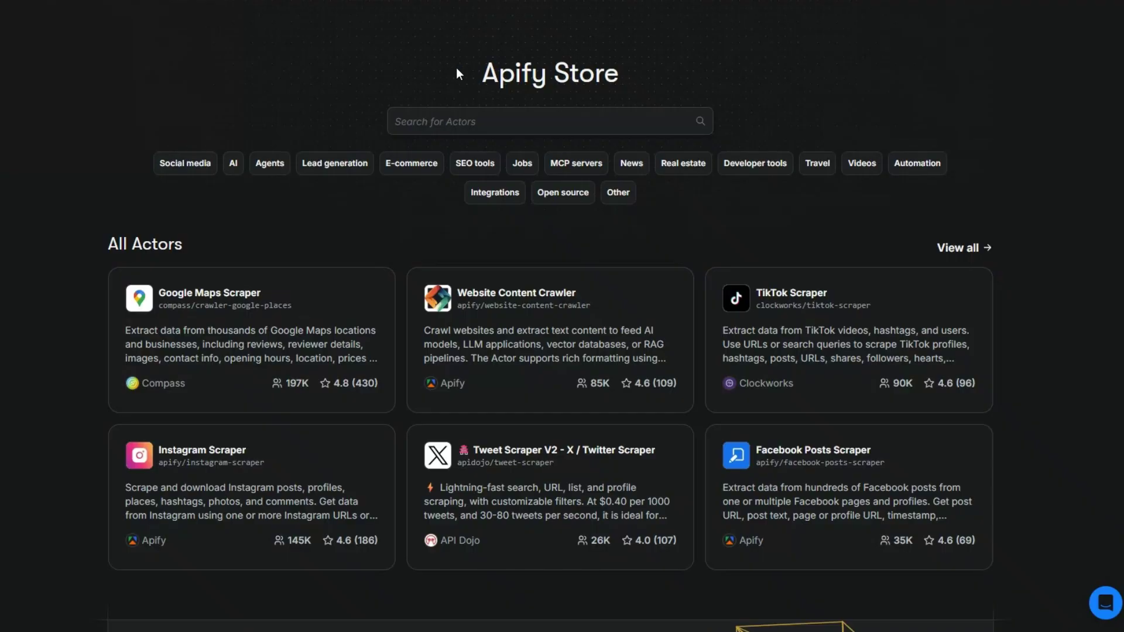
- Switch to the Apify Store and search for youtube transcript actors
drag(457, 73, 648, 79)
click(648, 78)
drag(476, 74, 623, 66)
click(512, 115)
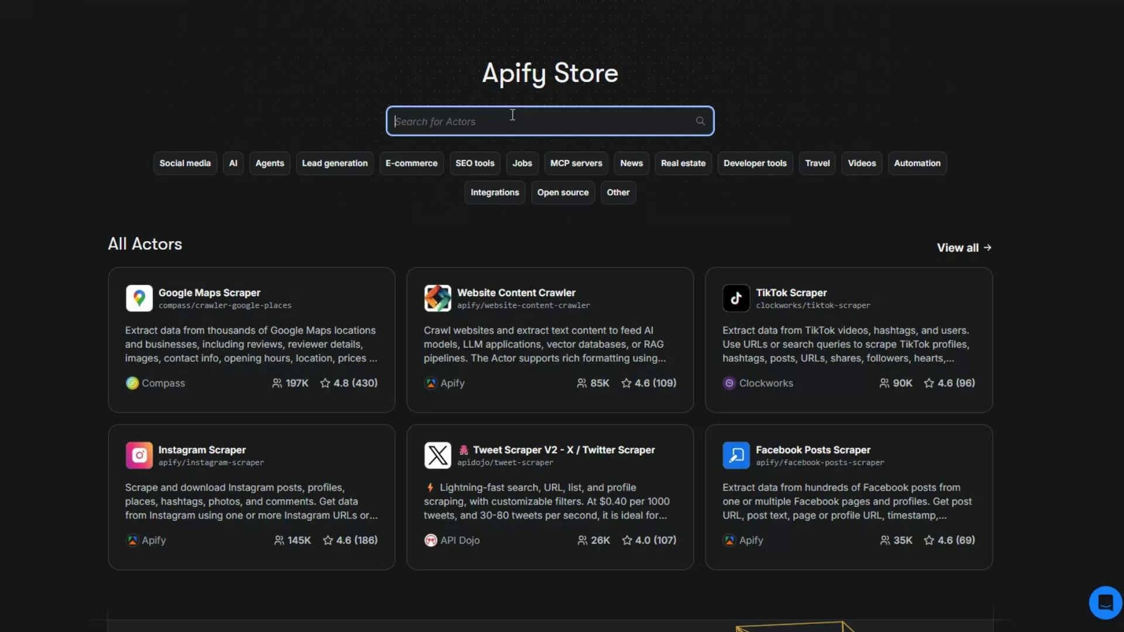
text(youtube tr)
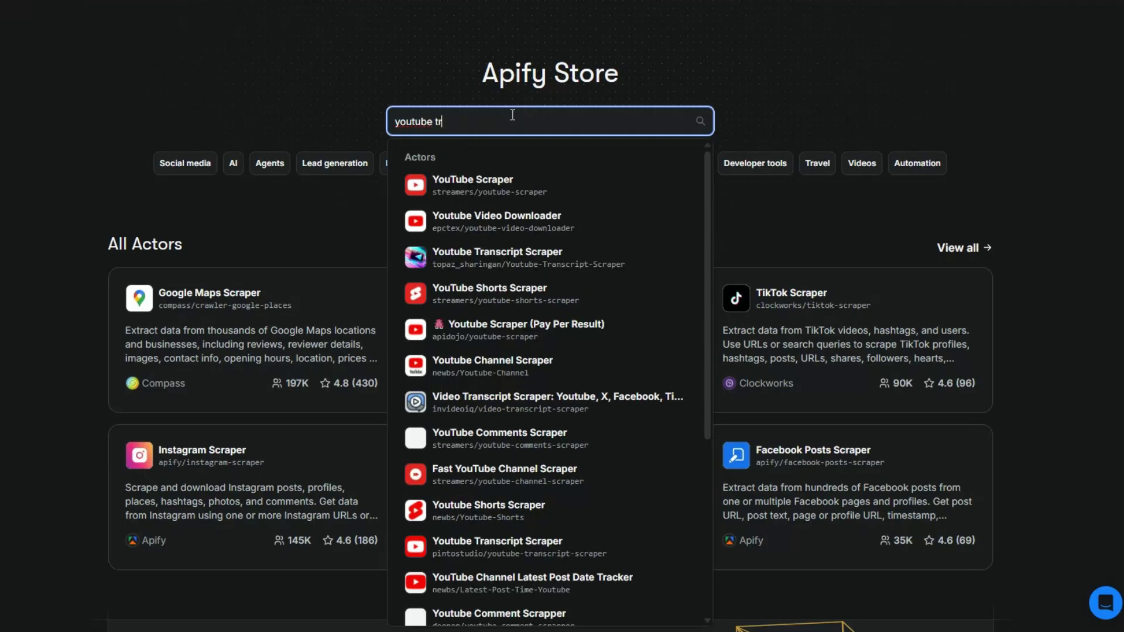
text(anscript)
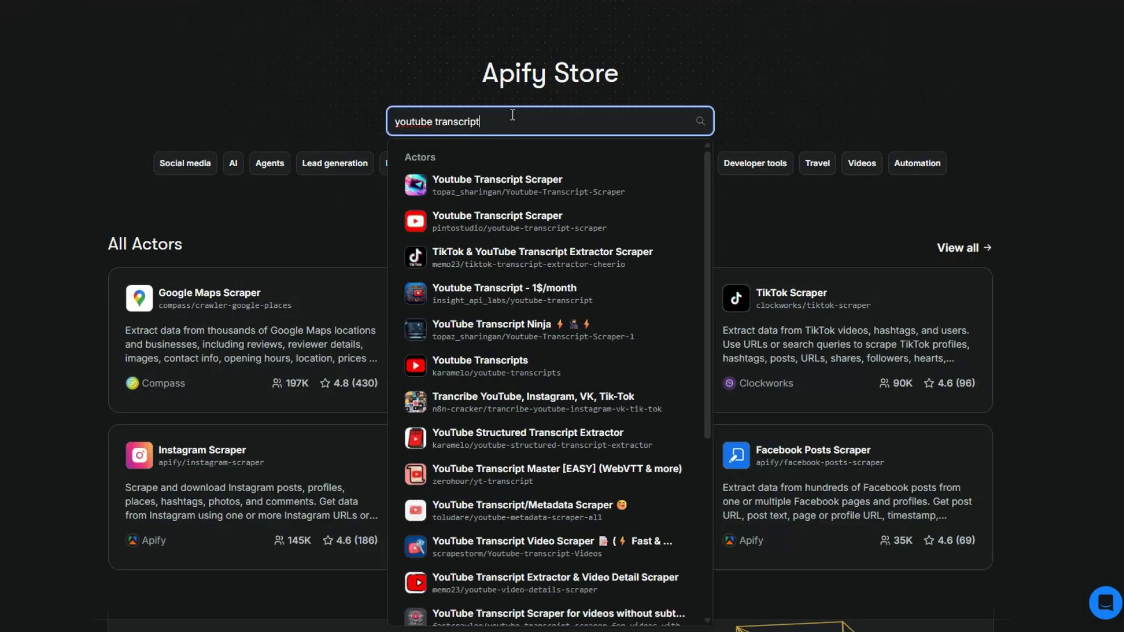
click(698, 122)
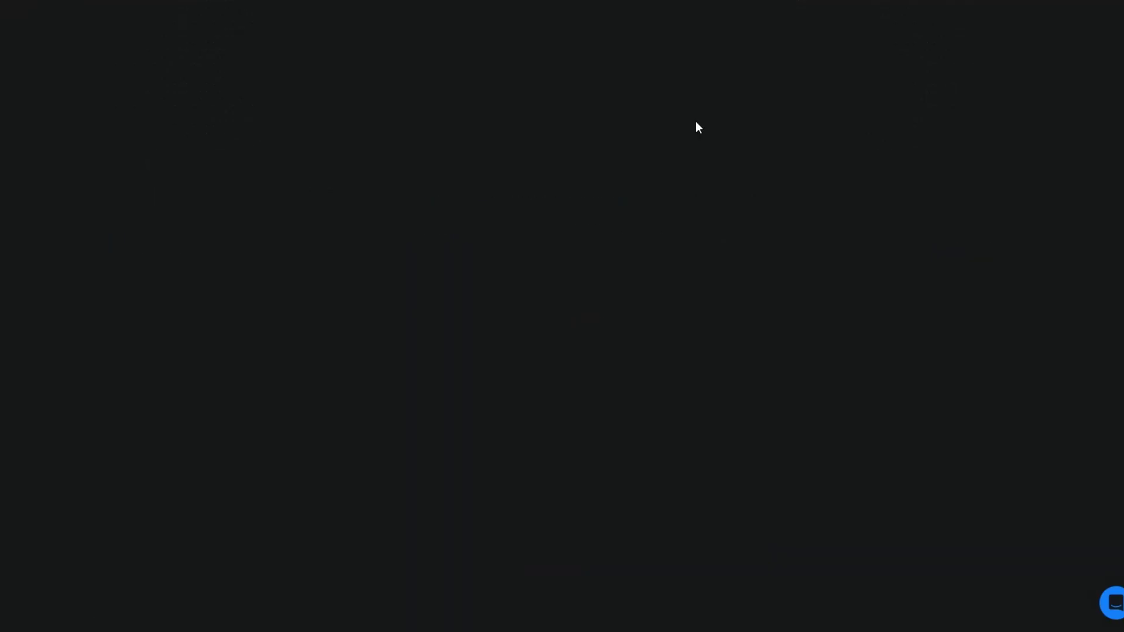
- Check the number of matching actors and open the Youtube Transcript Scraper by topaz_sharingan
drag(937, 79, 1007, 79)
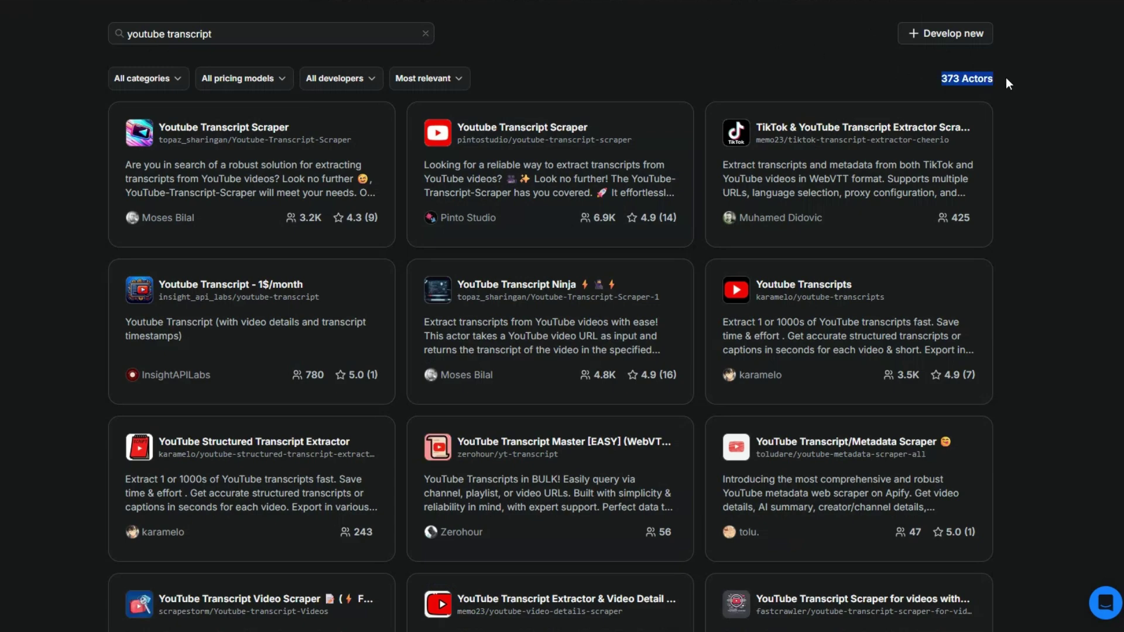
click(1033, 128)
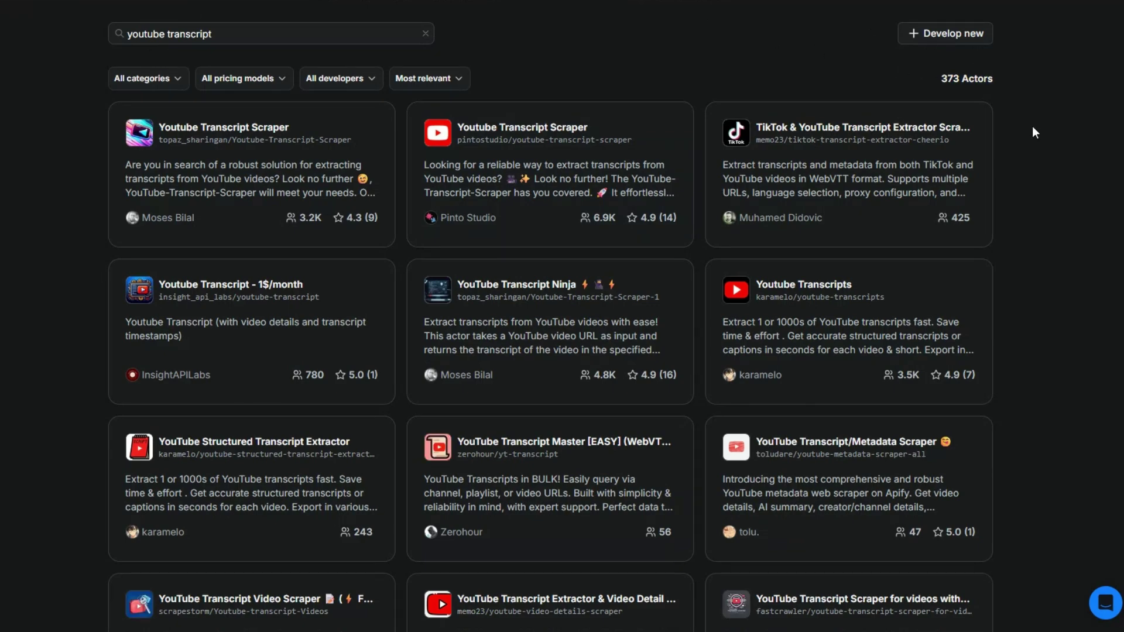
click(240, 130)
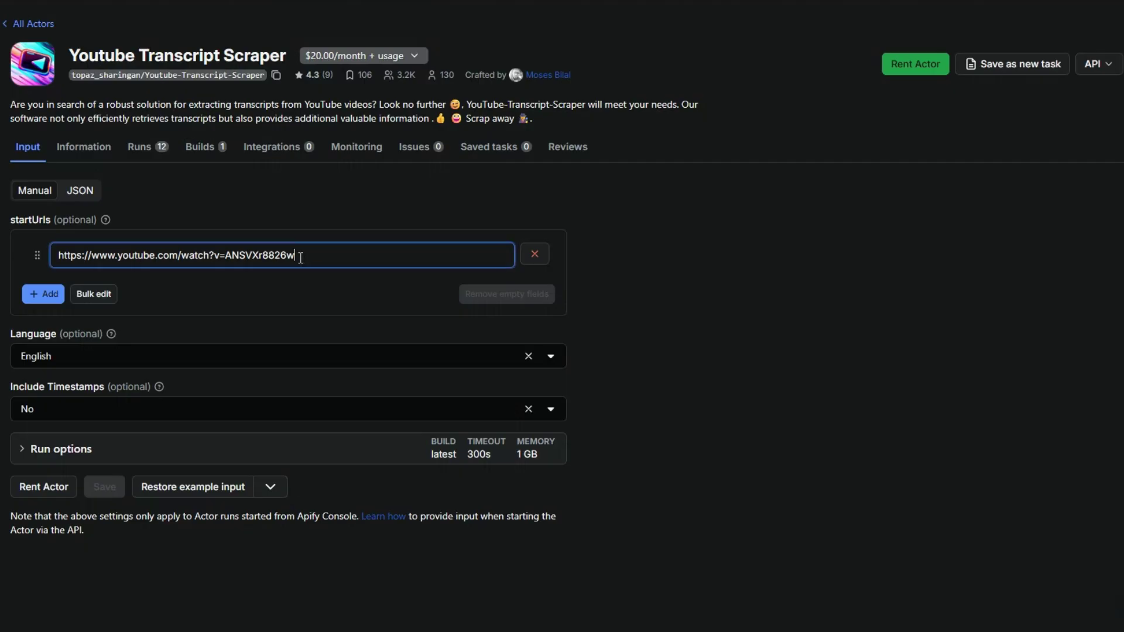
drag(315, 256, 61, 257)
key(BackSpace)
text(https://www.youtube.com/watch?v=tpntW9Tte4M)
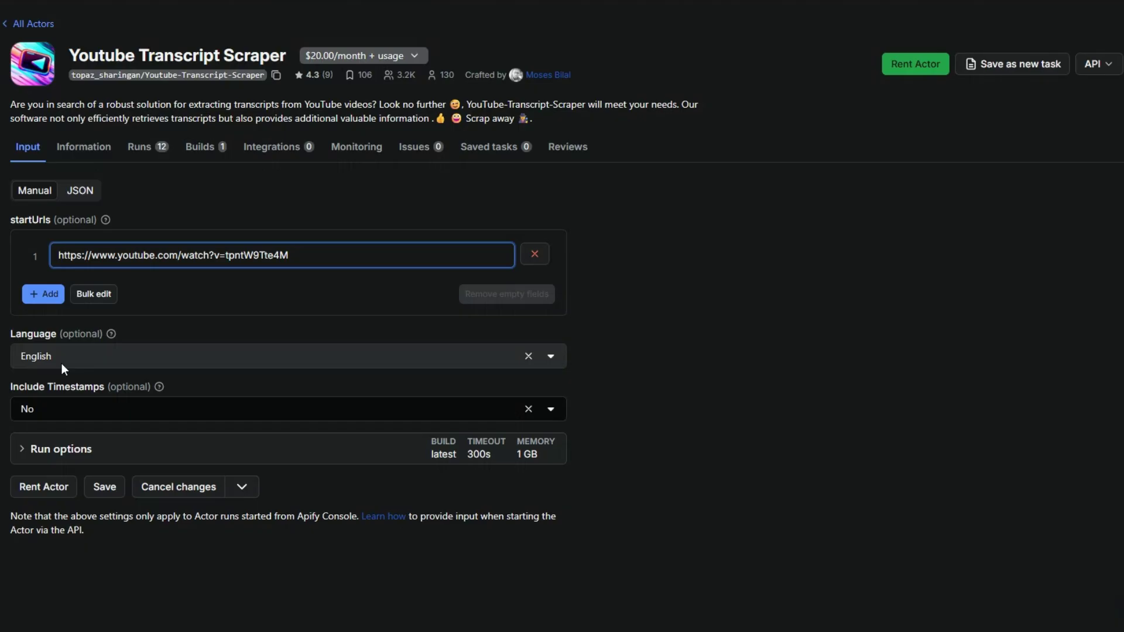
click(61, 409)
click(62, 409)
click(73, 411)
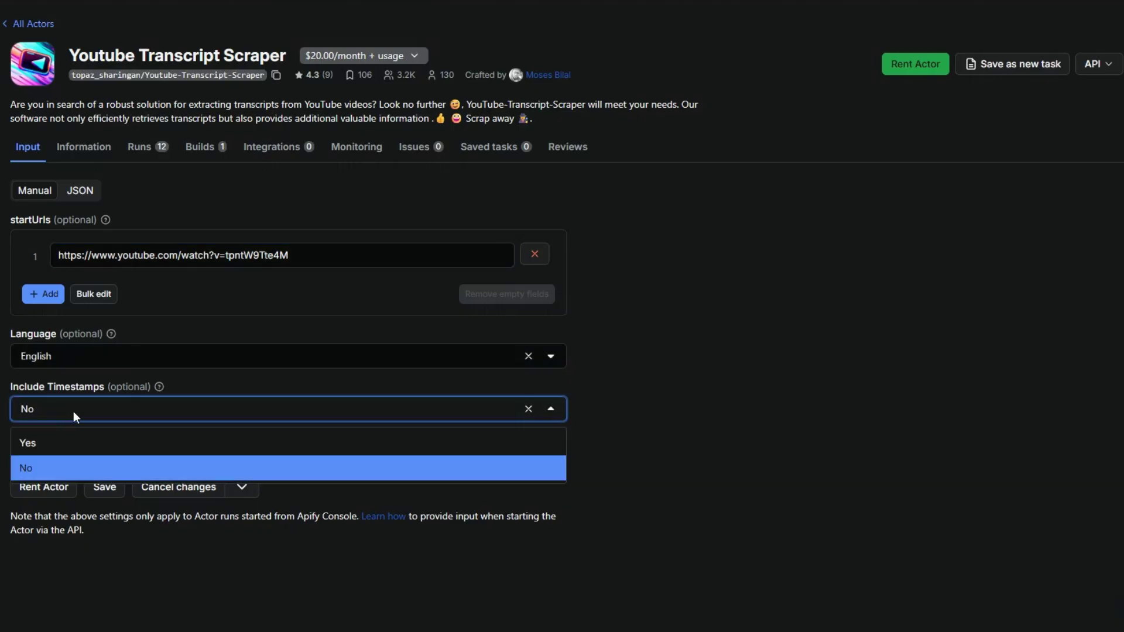
click(72, 411)
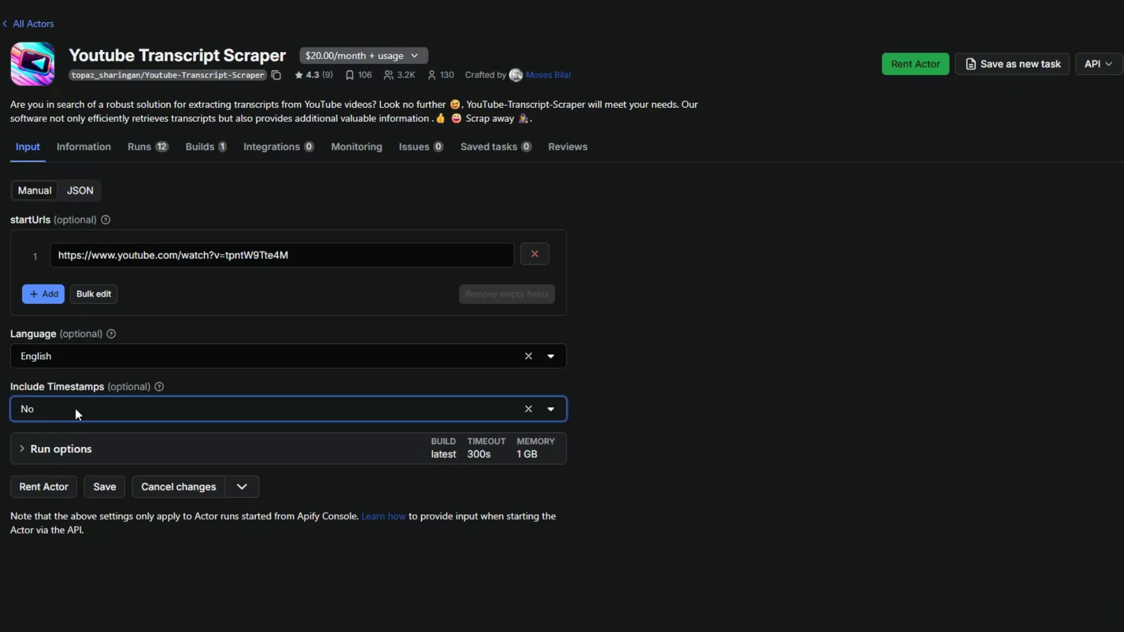
- Start the Youtube Transcript Scraper and rent the actor with its free trial
click(330, 252)
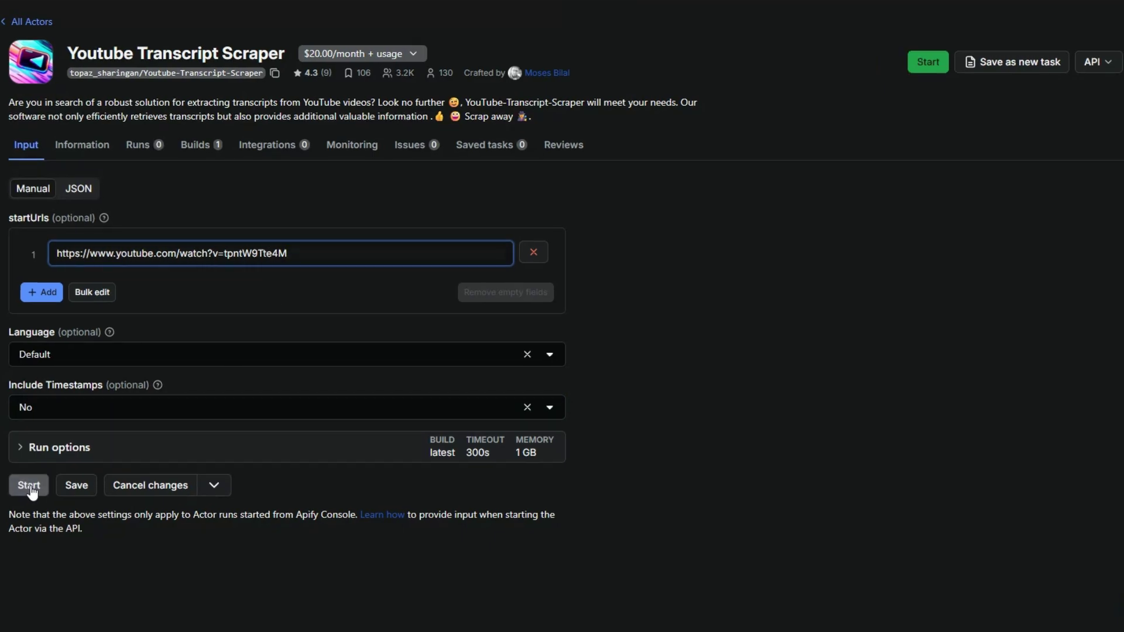
click(26, 488)
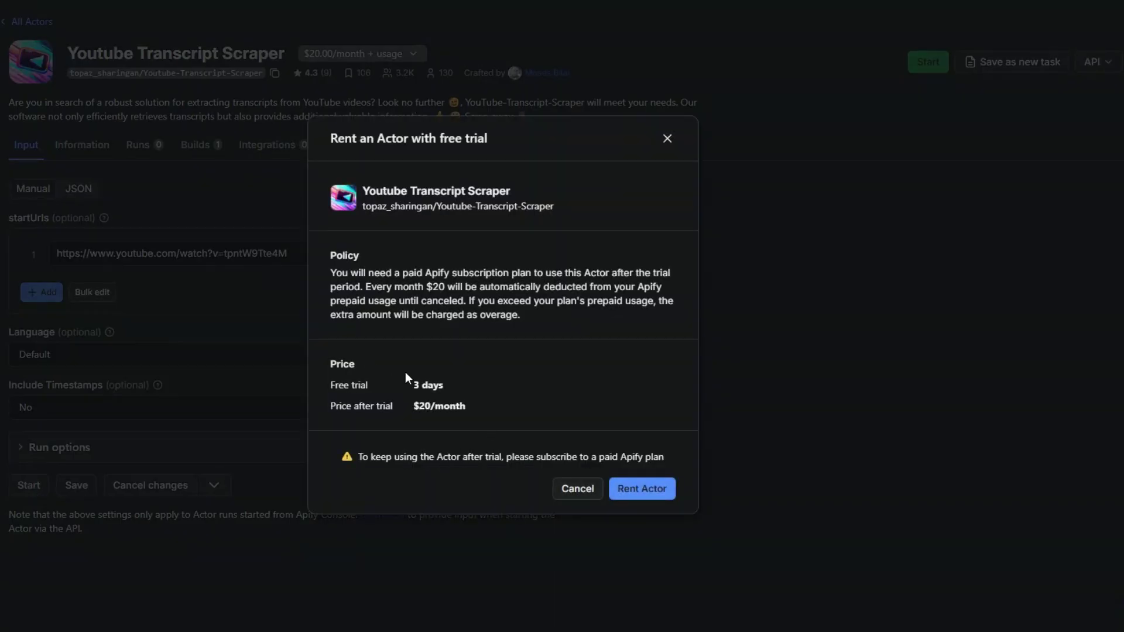
click(638, 489)
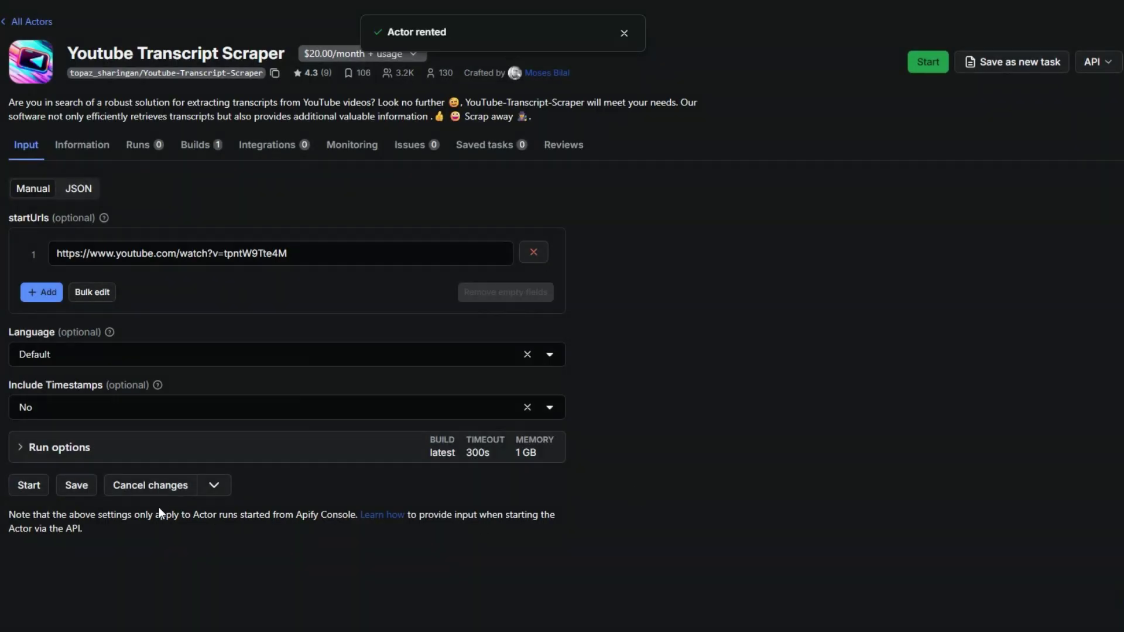
- Run the rented scraper, dismiss the request to share runs with the developer, and show the run's output
click(68, 490)
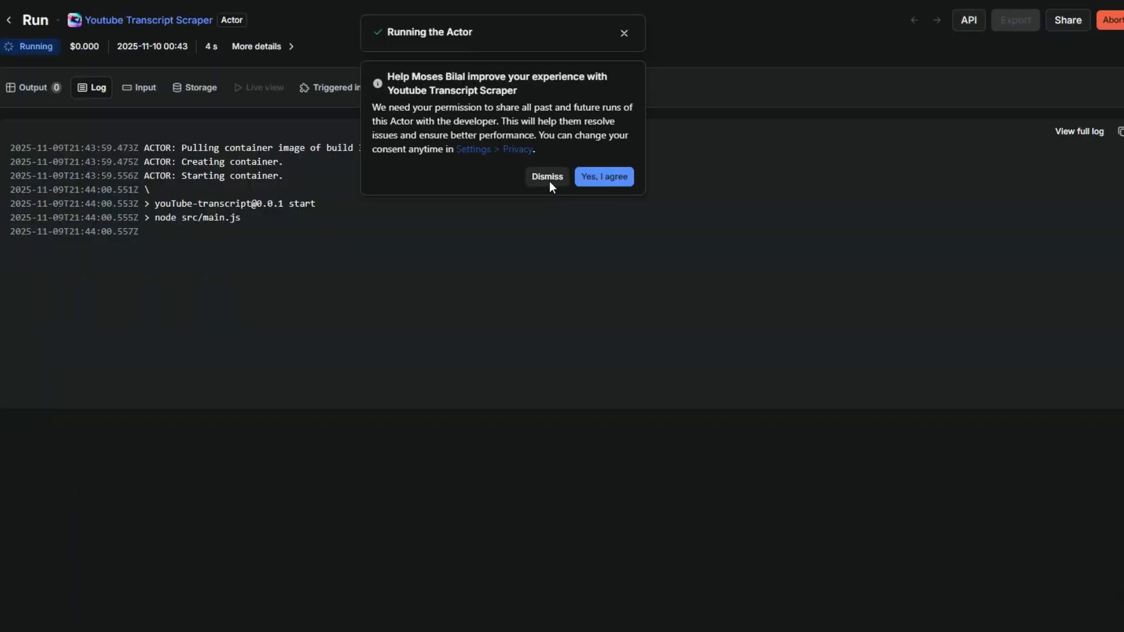
click(549, 179)
click(29, 88)
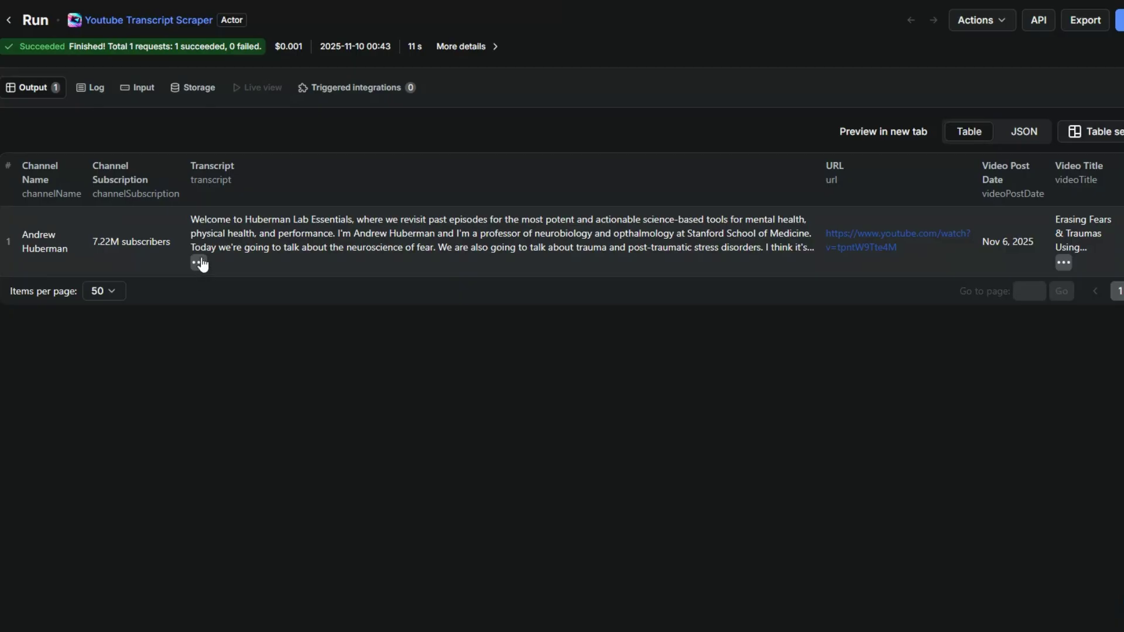
- Expand the scraped transcript in the output table and read through to its end
click(199, 262)
drag(293, 49, 292, 233)
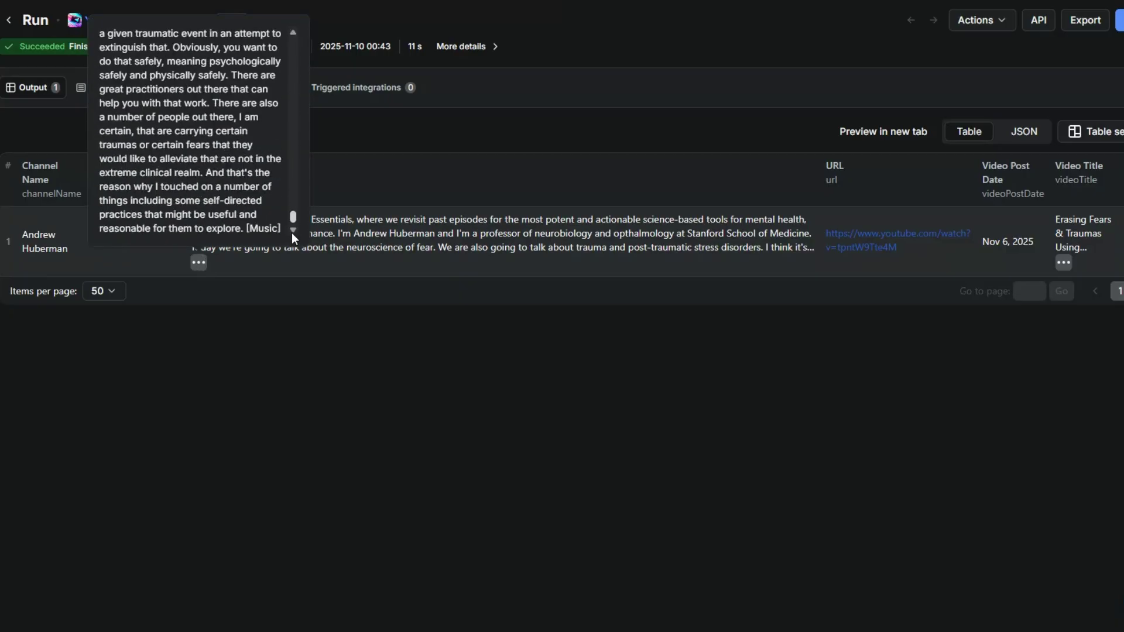
click(328, 398)
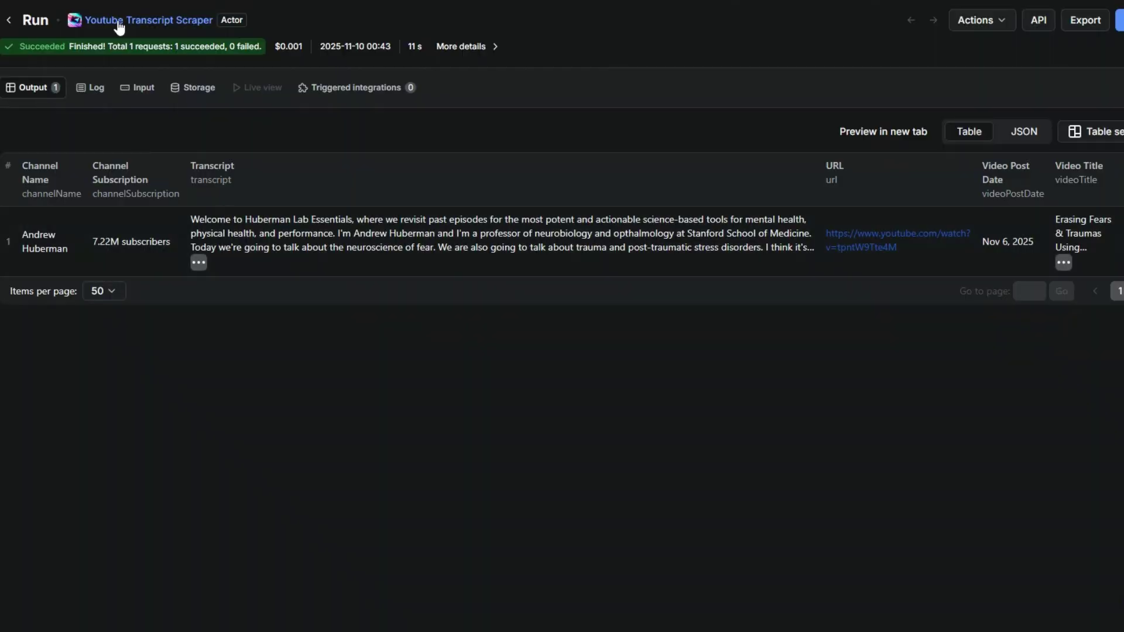
- Return to the scraper's input settings and examine the start URL
click(119, 21)
drag(291, 254, 53, 254)
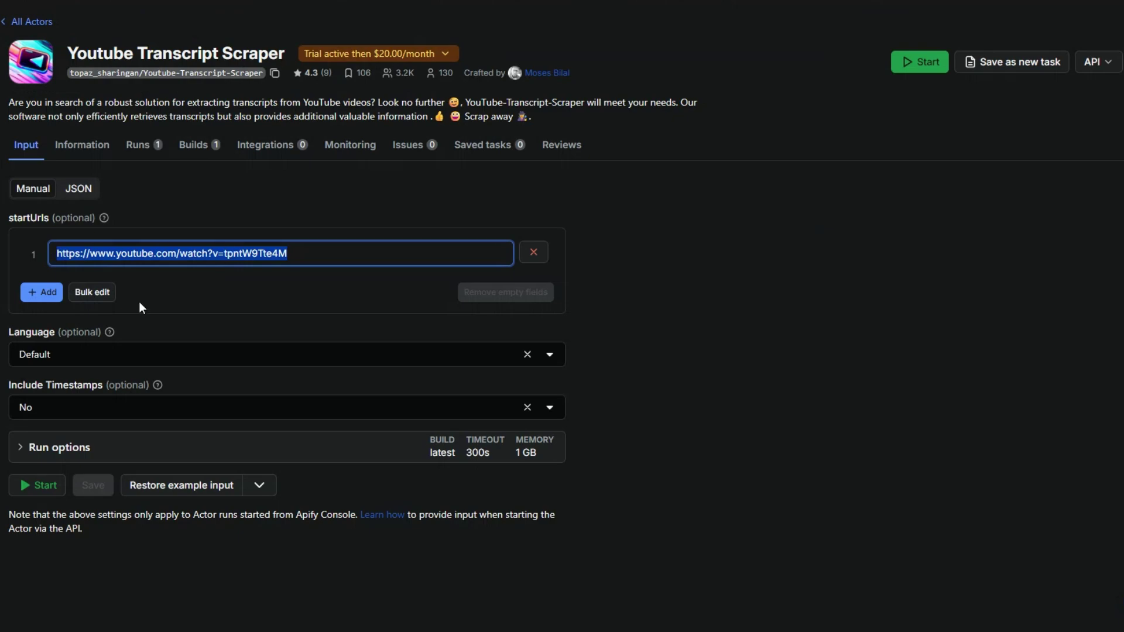
click(657, 349)
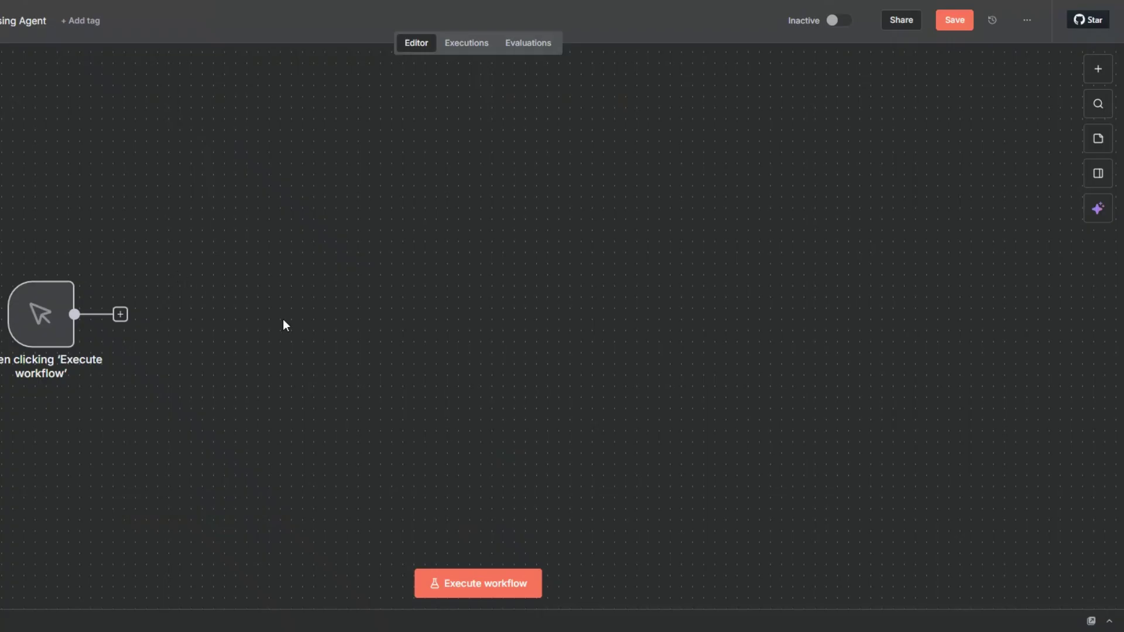
- Save the Podcast Repurposing Agent workflow, and preview the video link in cell A2 of the Podcast Video URLs sheet
key(ctrl+s)
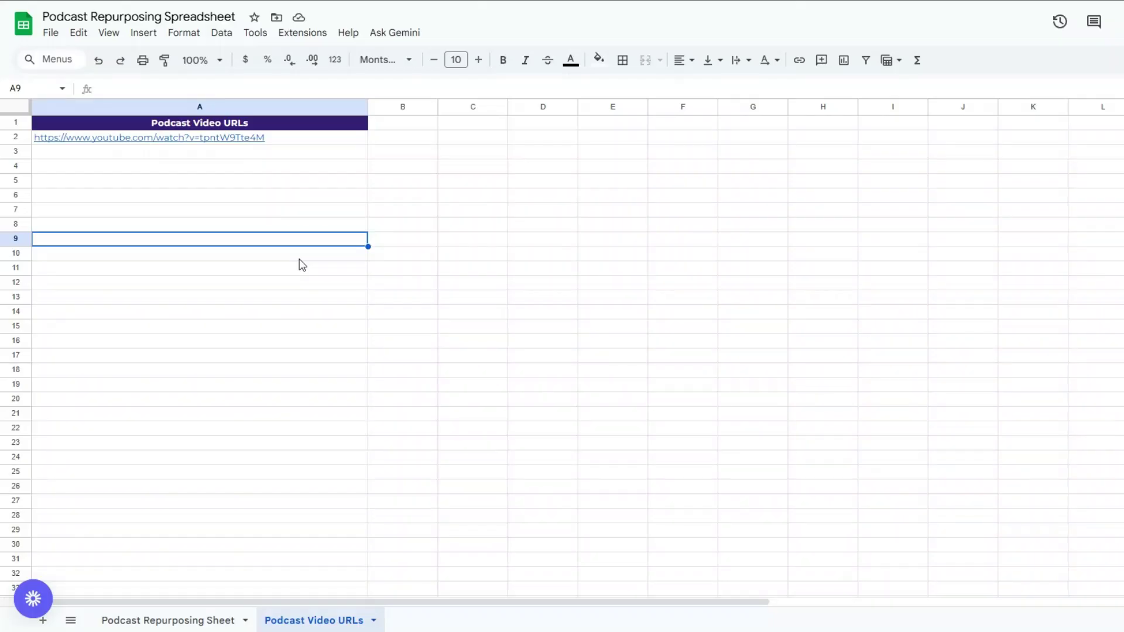
click(299, 259)
click(214, 138)
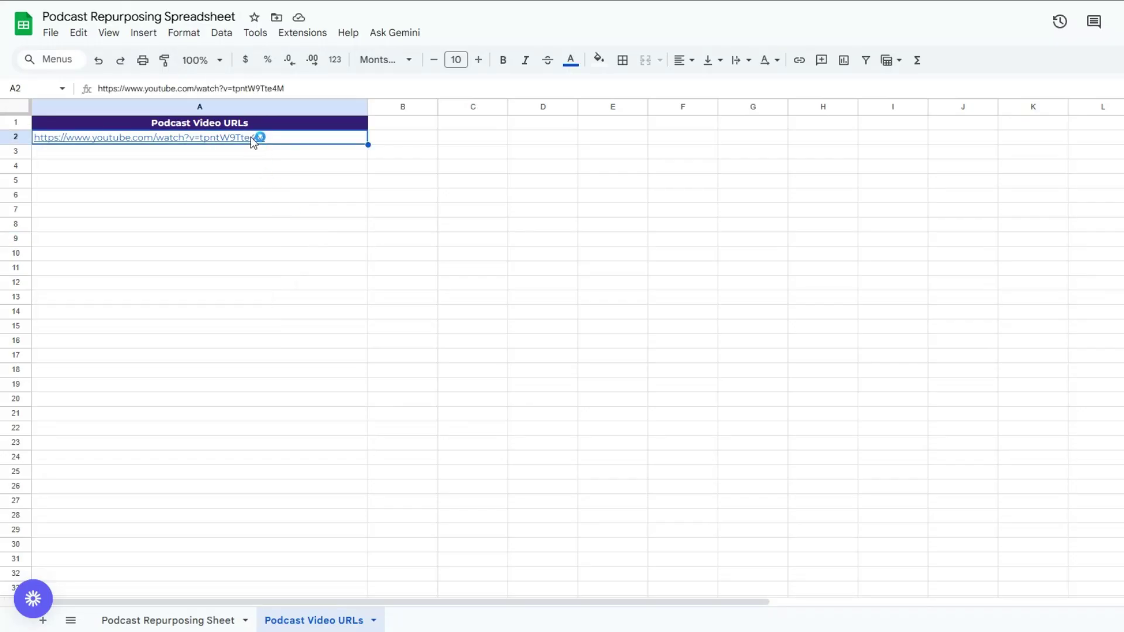
mouse_move(251, 139)
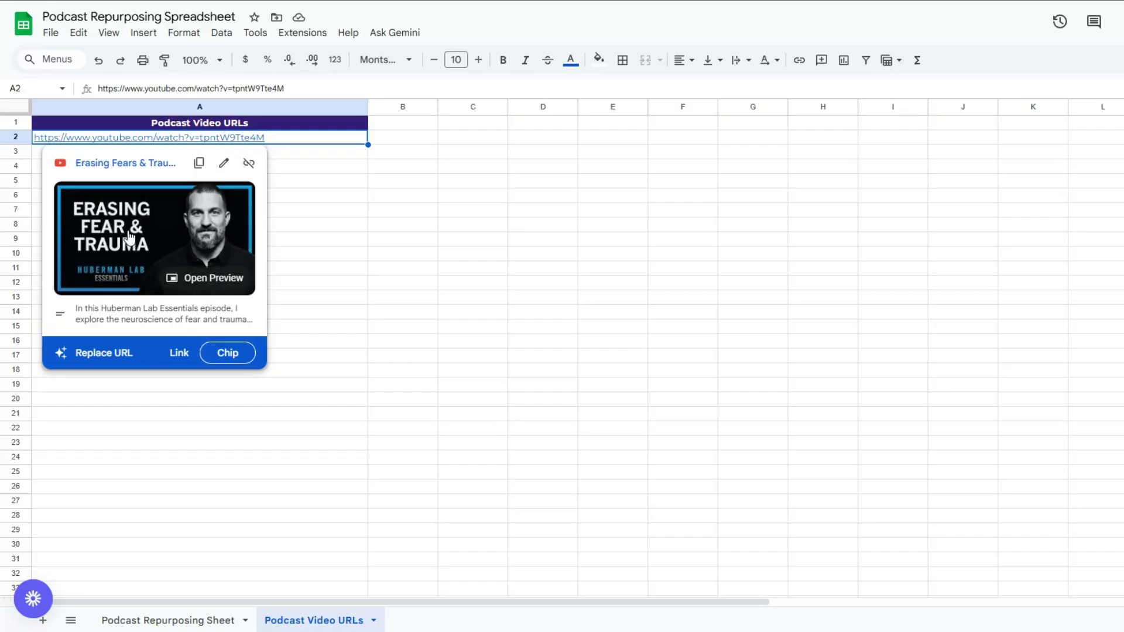
click(273, 212)
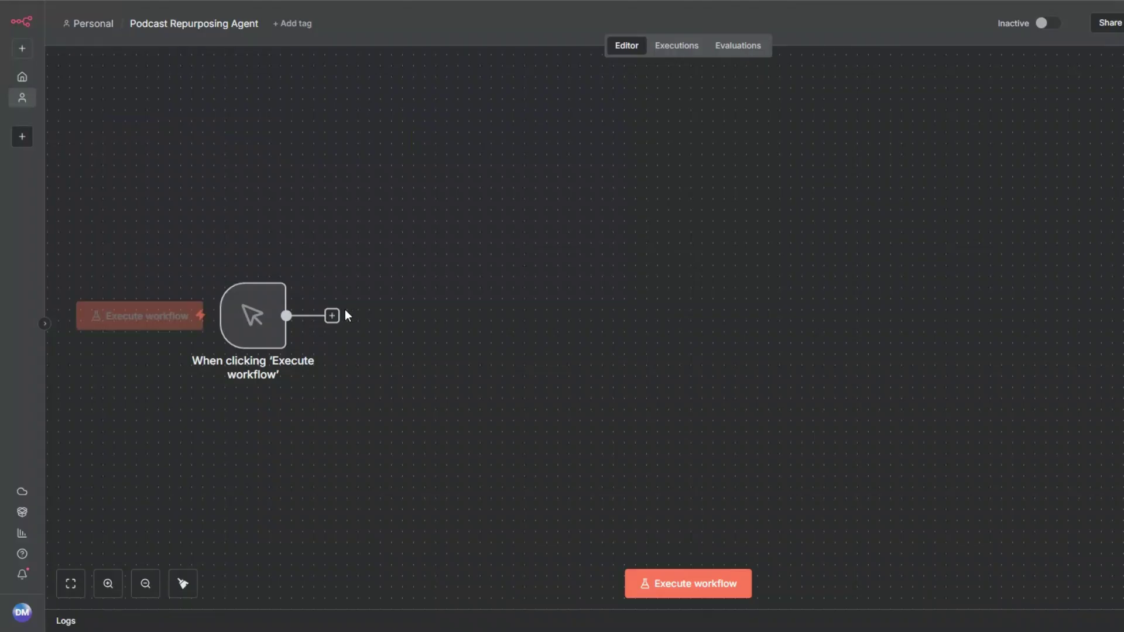
- Connect a Google Sheets node with the Get row(s) in sheet action to the manual trigger
click(334, 316)
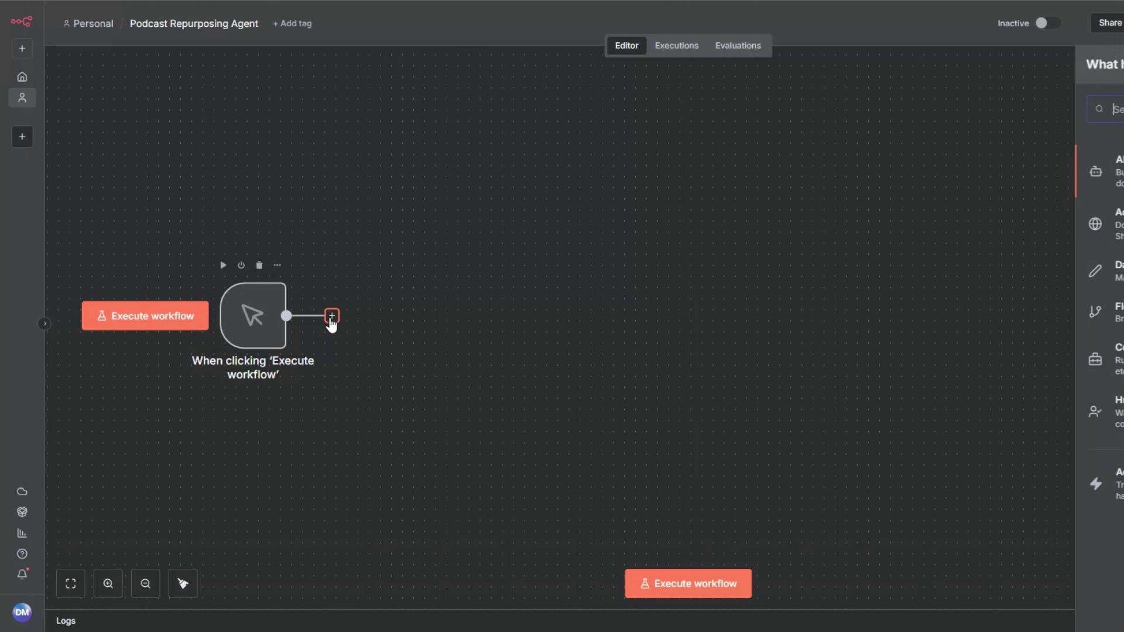
text(goo)
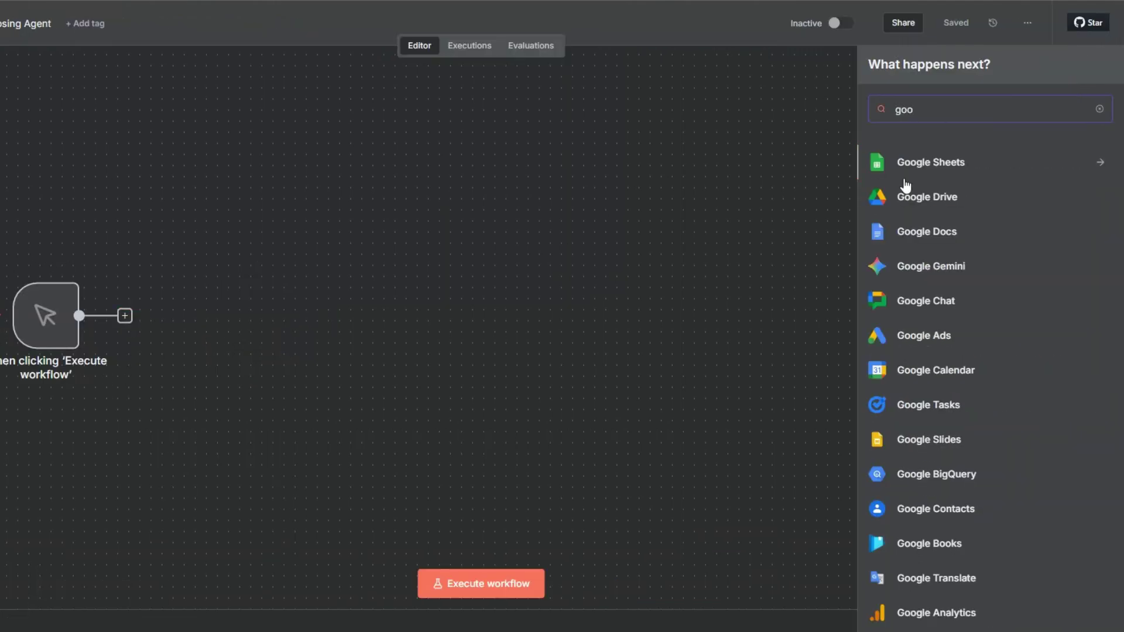
click(949, 172)
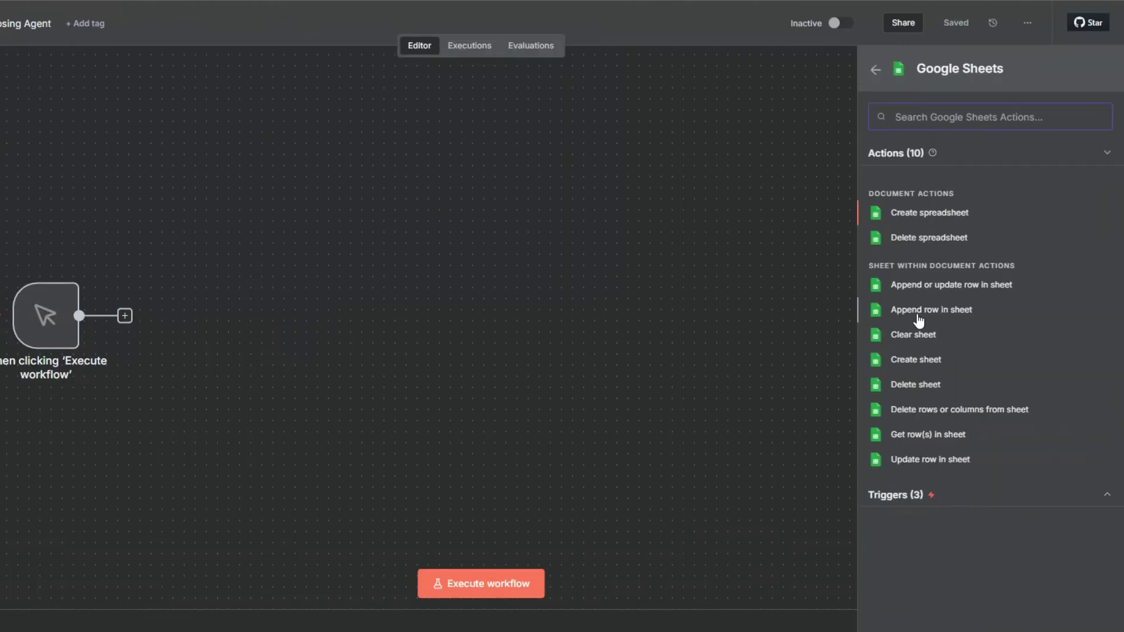
click(938, 441)
click(452, 114)
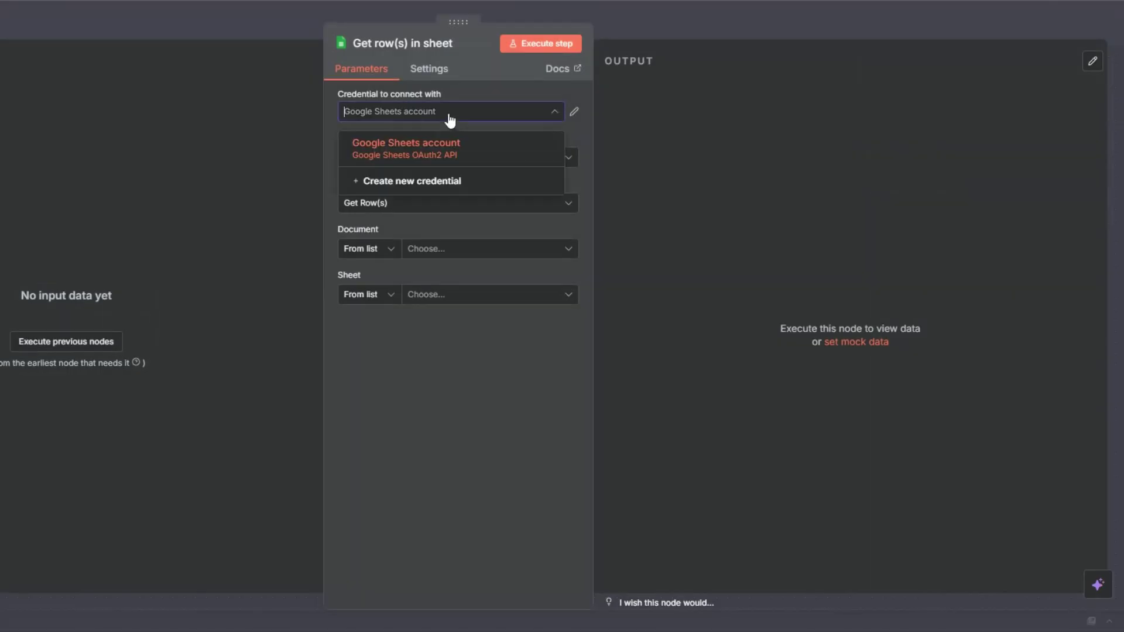
click(443, 181)
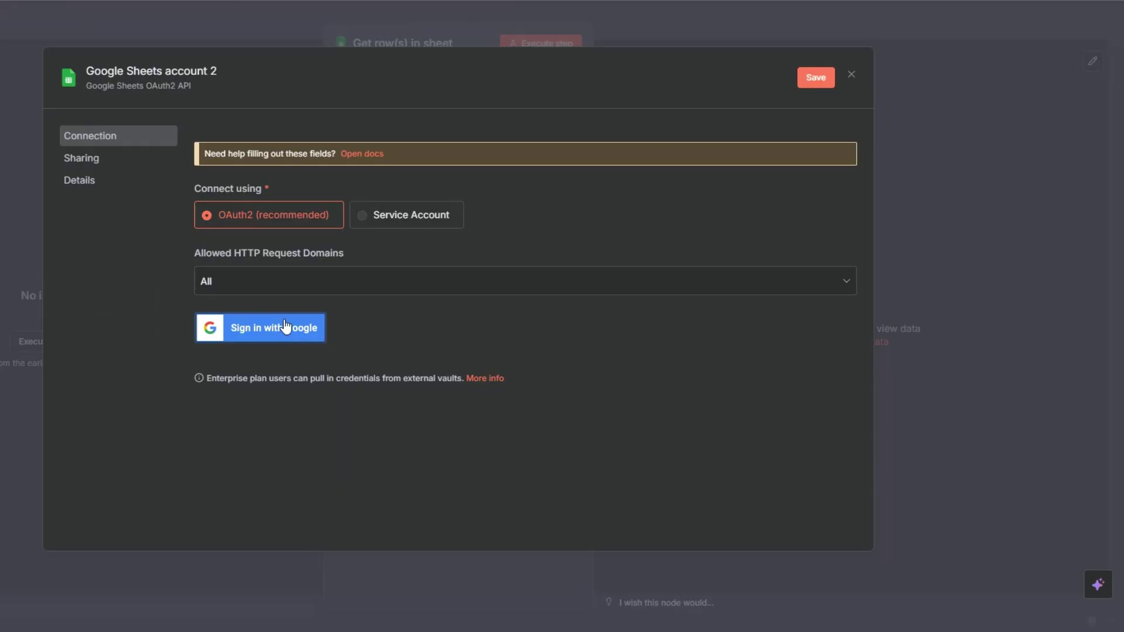
click(851, 75)
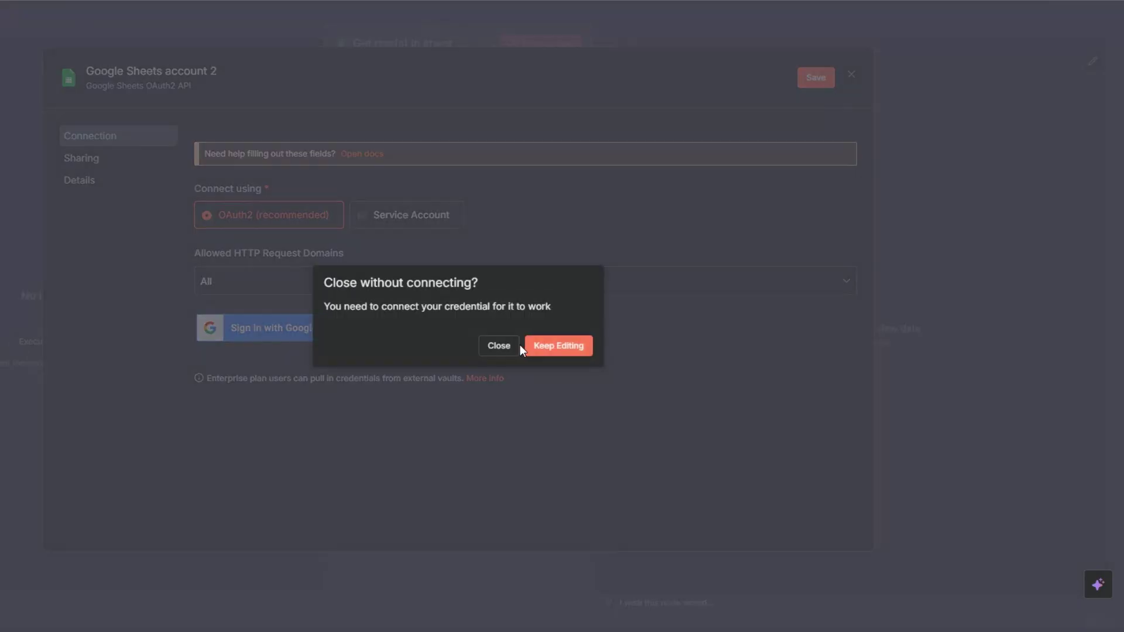
click(504, 346)
- Point the Get row(s) node to the Podcast Video URLs sheet of the Podcast Repurposing Spreadsheet, and execute it
click(425, 249)
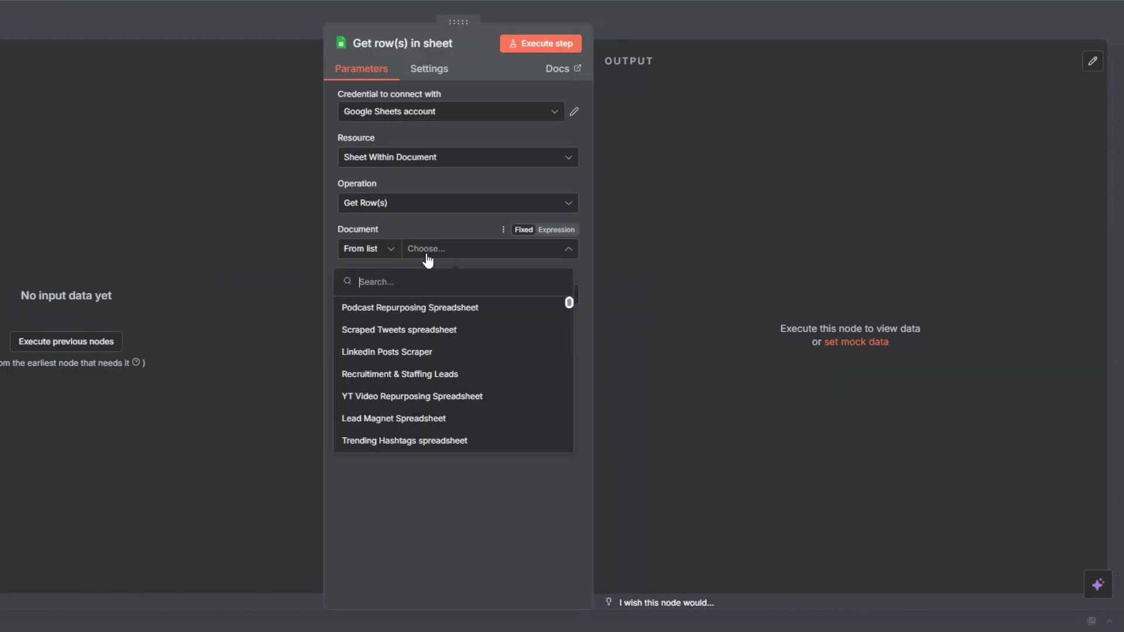
click(379, 309)
click(418, 296)
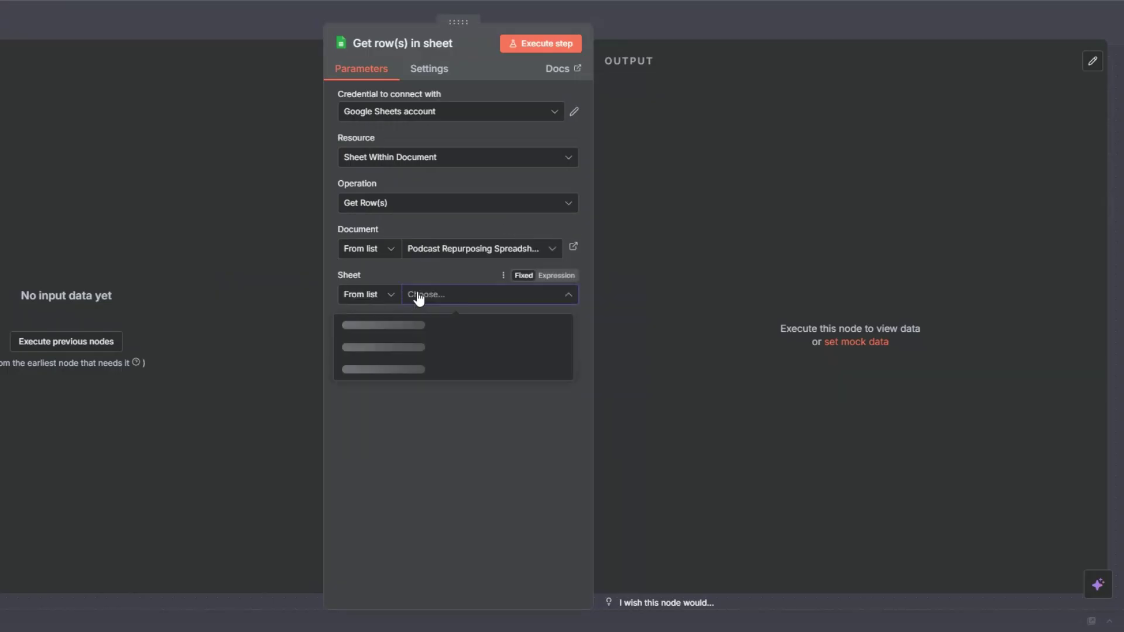
click(367, 349)
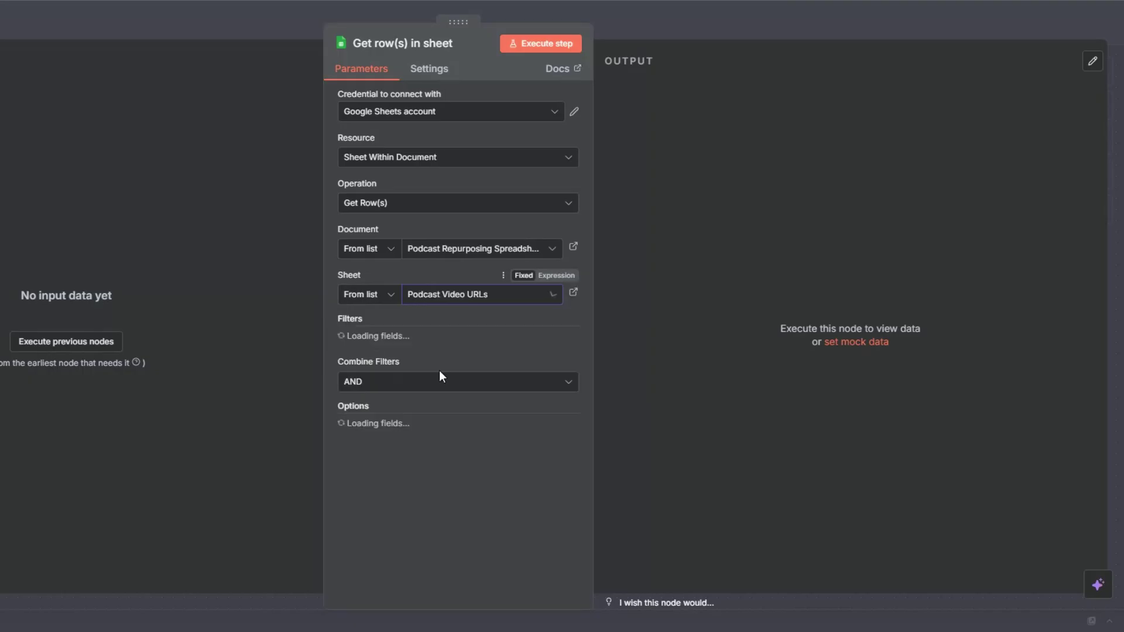
click(538, 46)
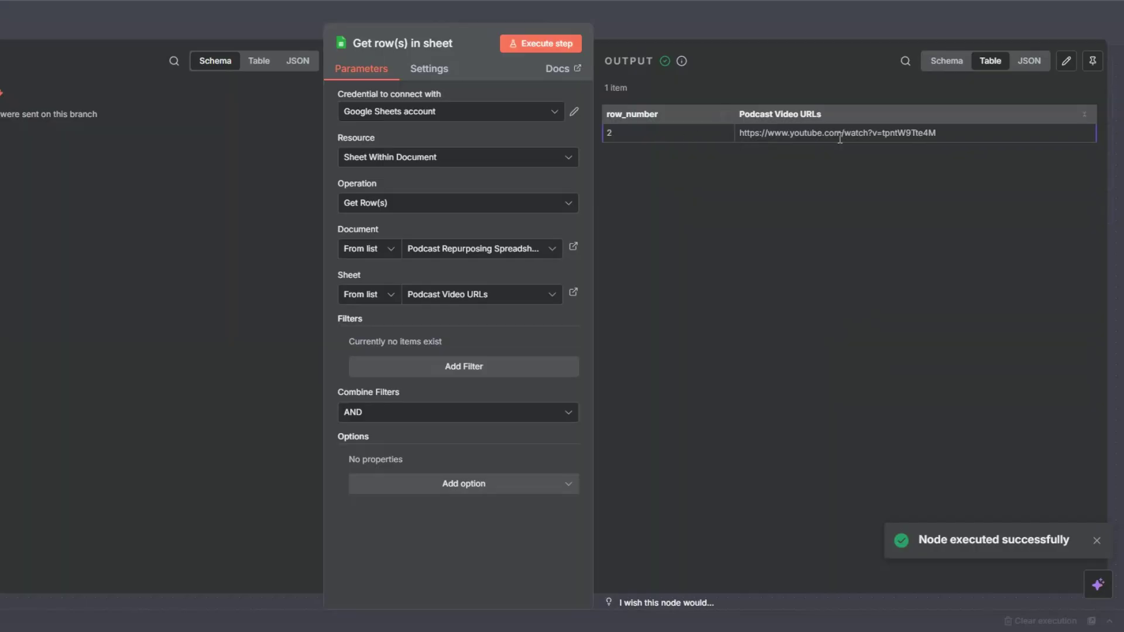
key(Escape)
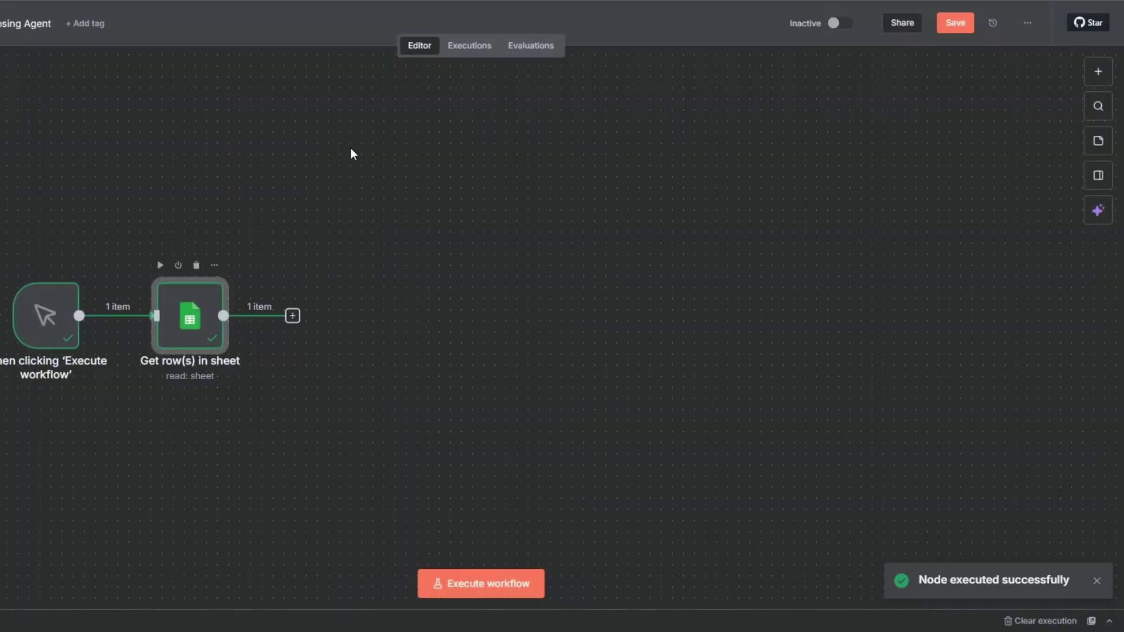
- Rename the Google Sheets node to "Get Podcast Video URLs"
key(F2)
drag(349, 310, 454, 313)
text(Podcast Video URLs)
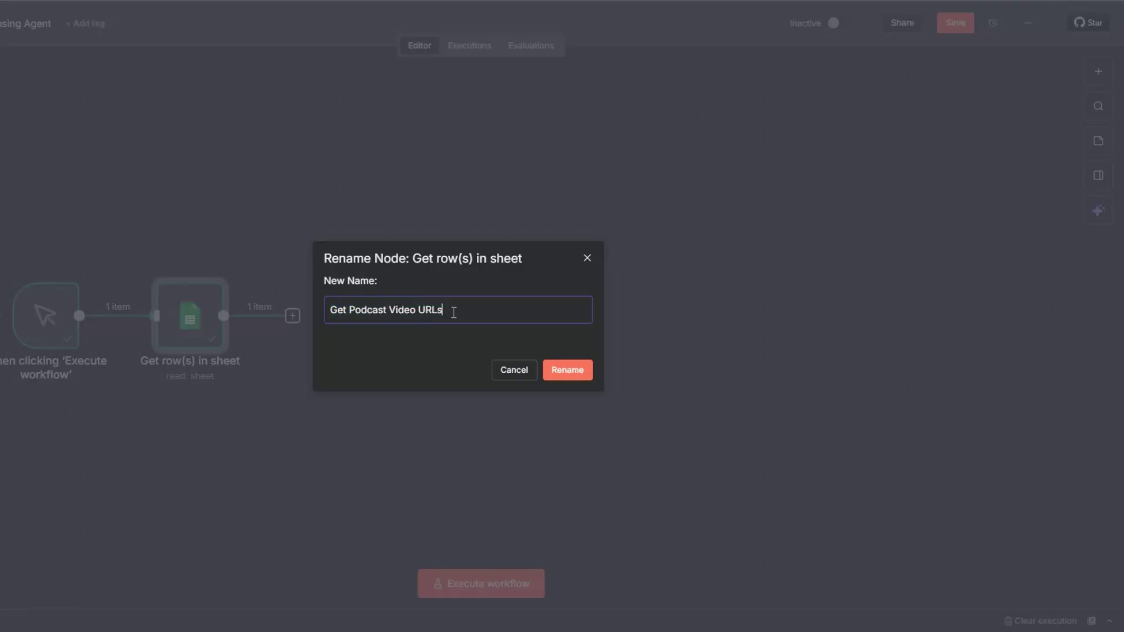
click(569, 375)
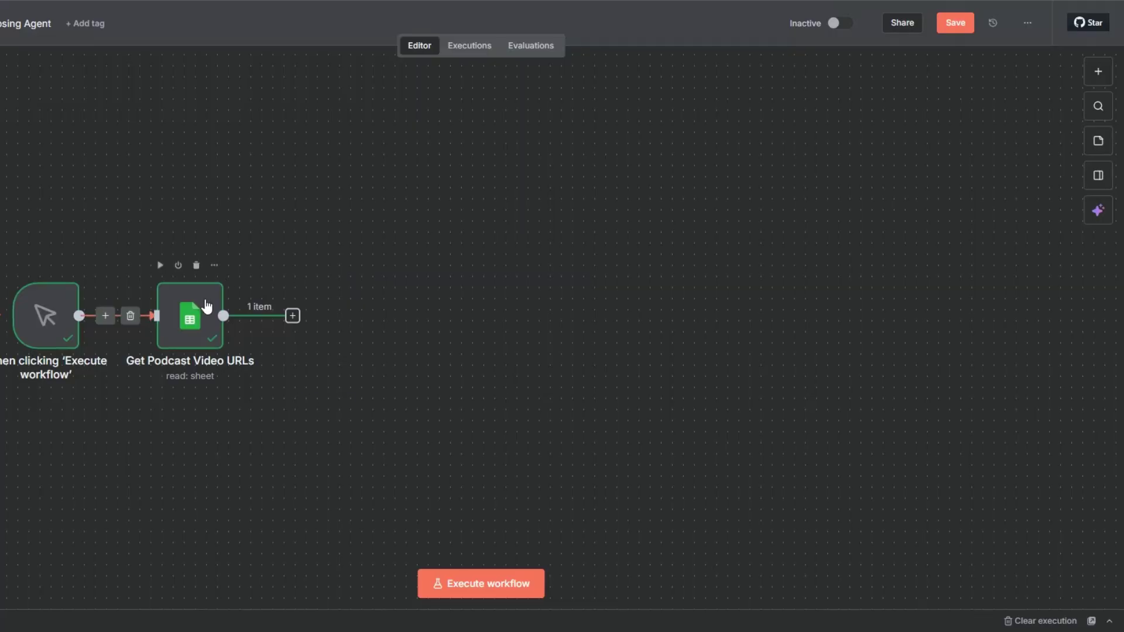
- Connect an Apify node with the Run an Actor action after Get Podcast Video URLs
click(294, 319)
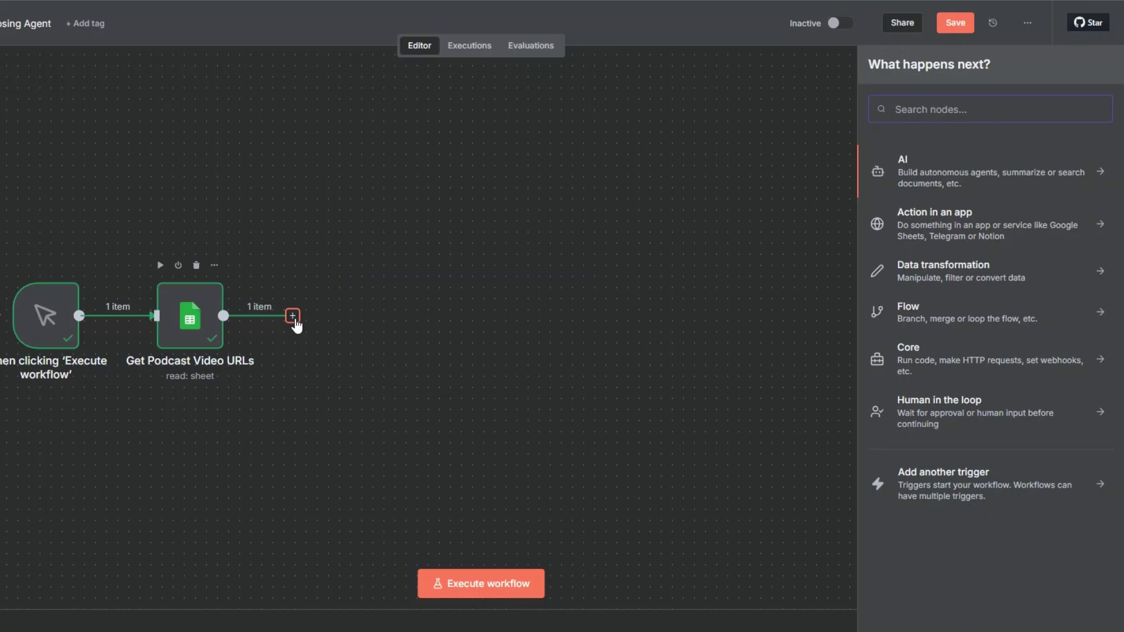
text(apify)
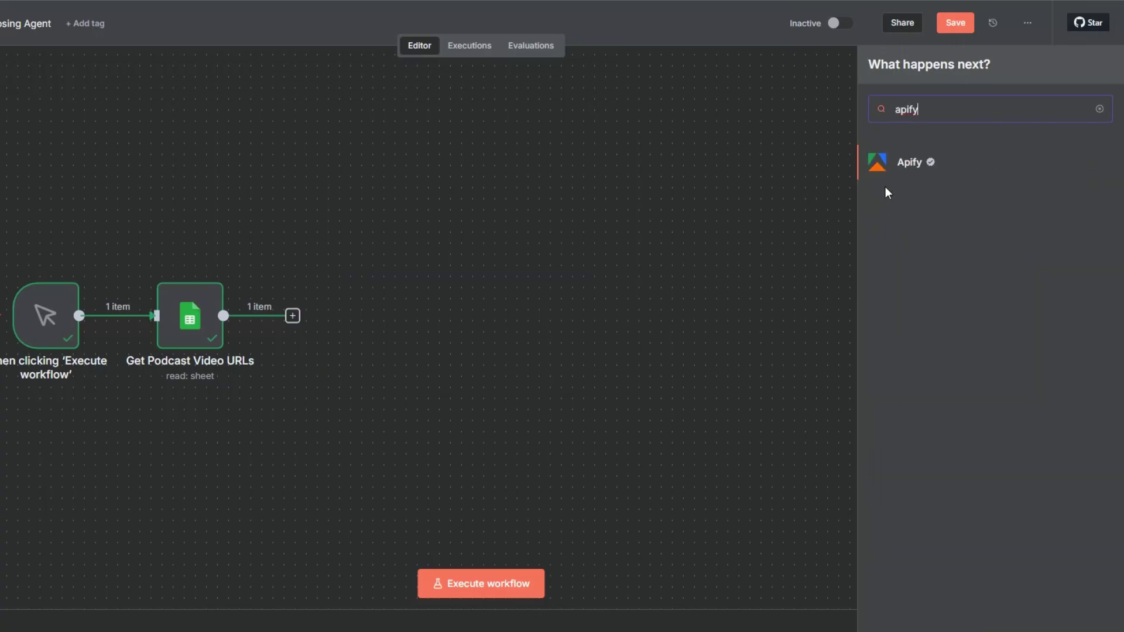
click(909, 165)
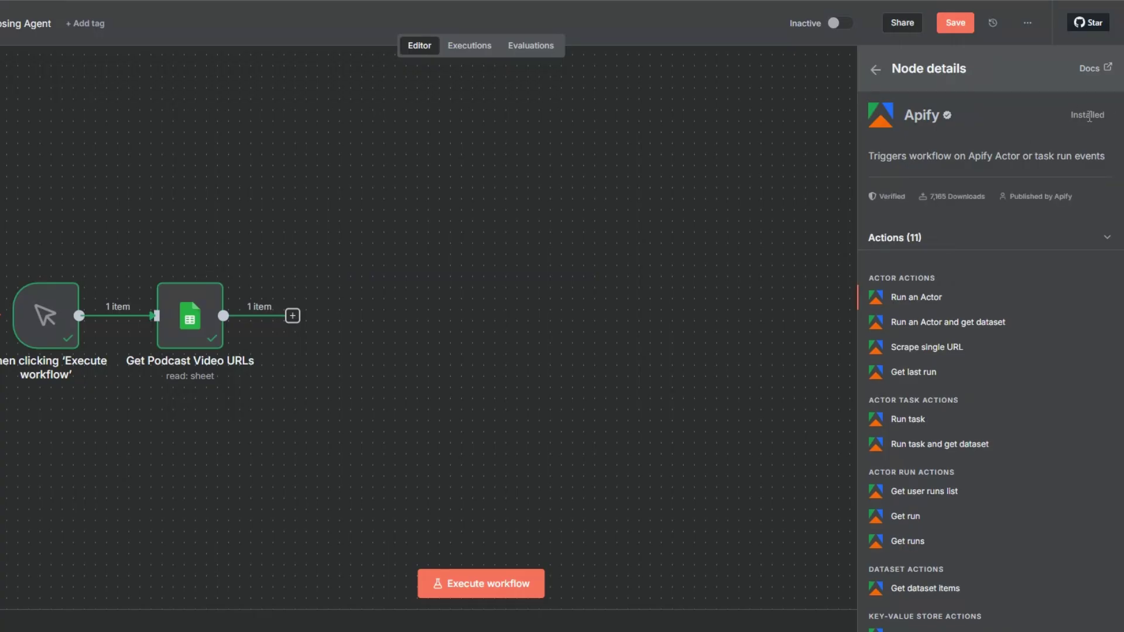
click(923, 297)
- Create a new Apify OAuth2 credential for the Run an Actor node and connect the Apify account
click(439, 114)
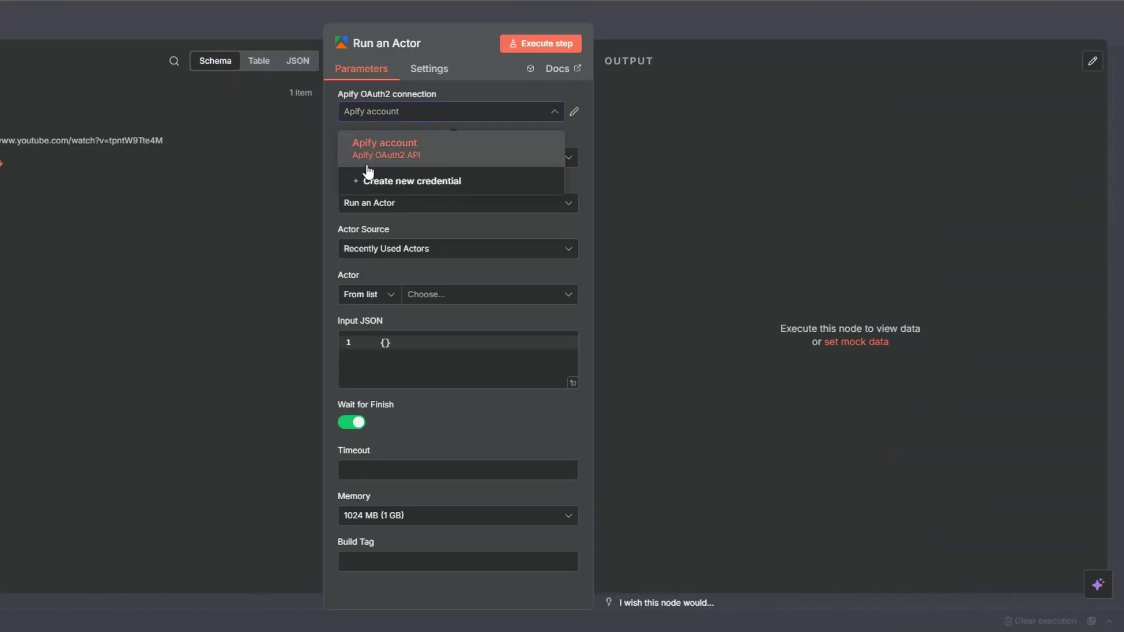
click(386, 170)
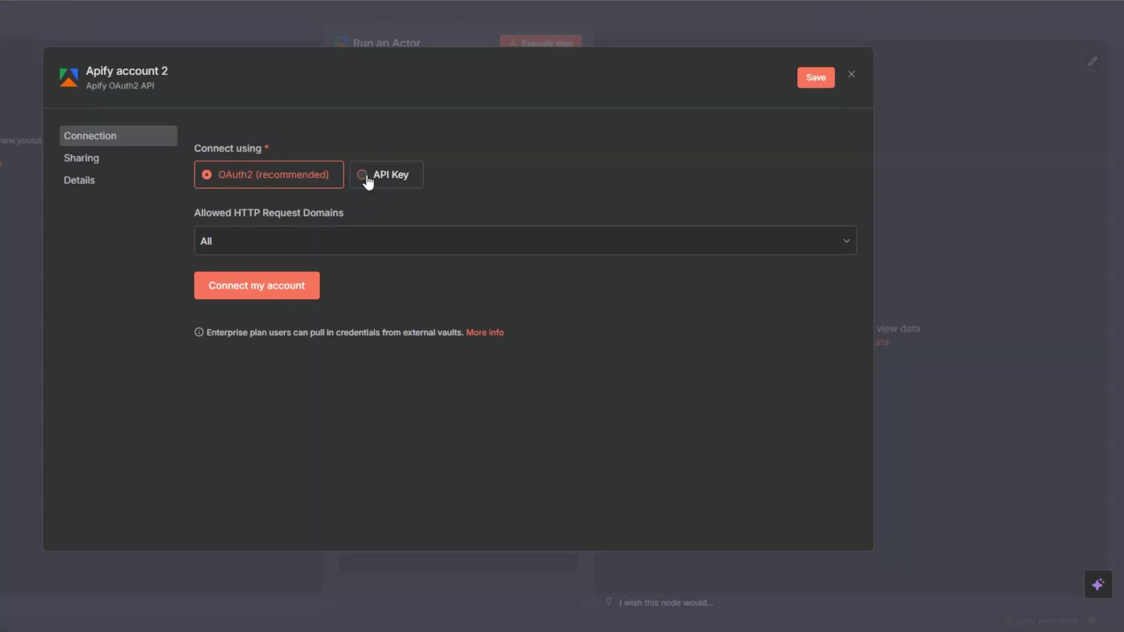
click(309, 292)
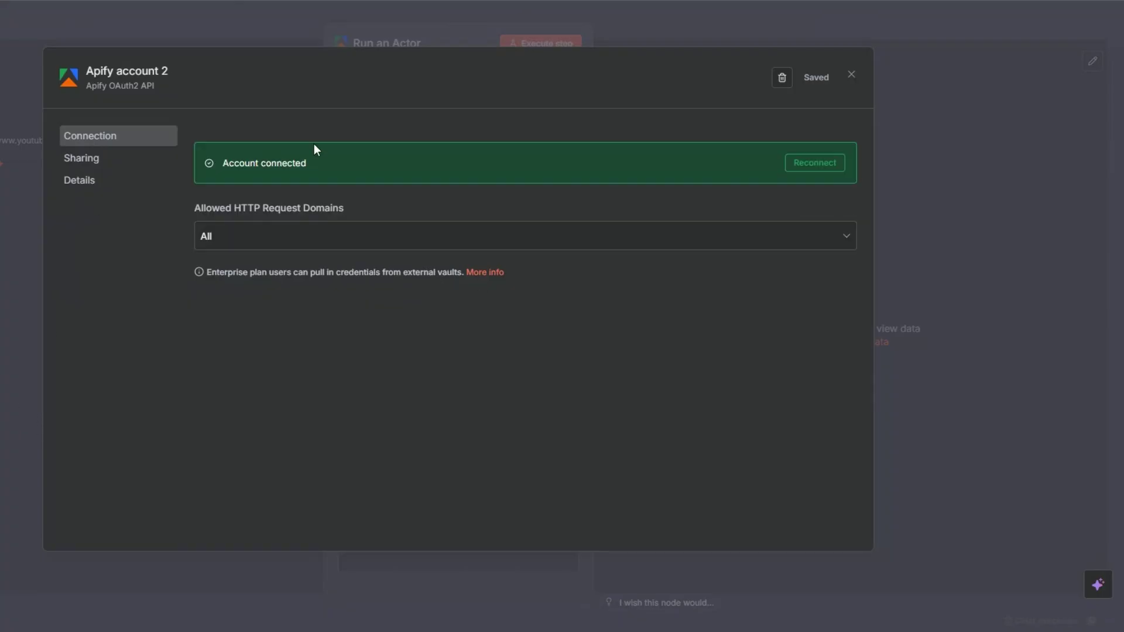
click(851, 74)
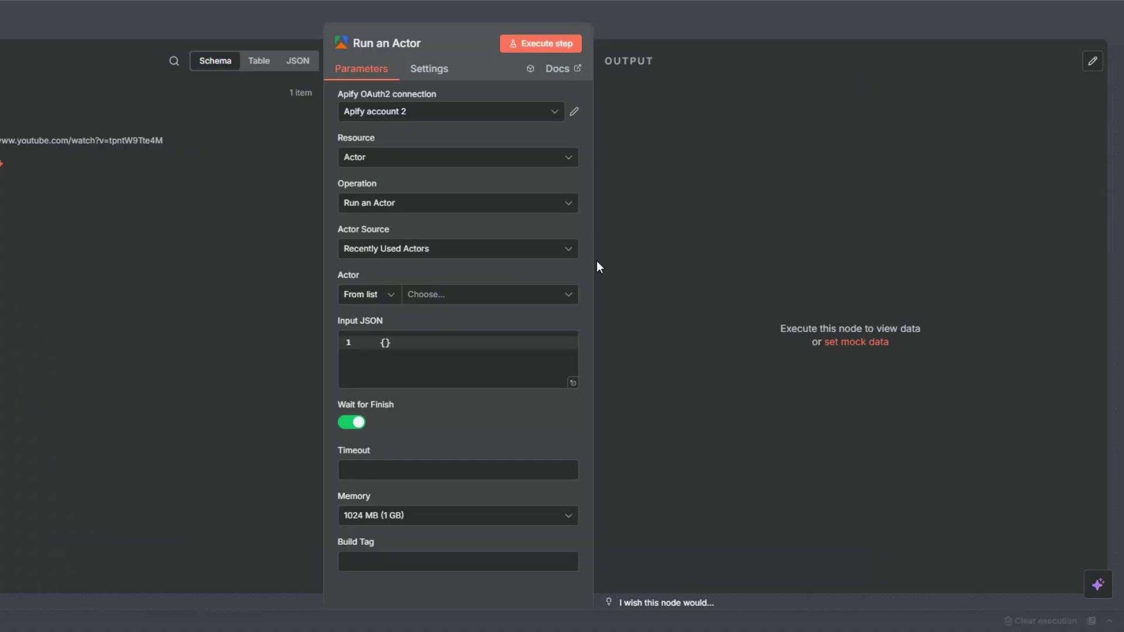
- Choose Youtube Transcript Scraper from the recently used actors as the actor to run
click(420, 298)
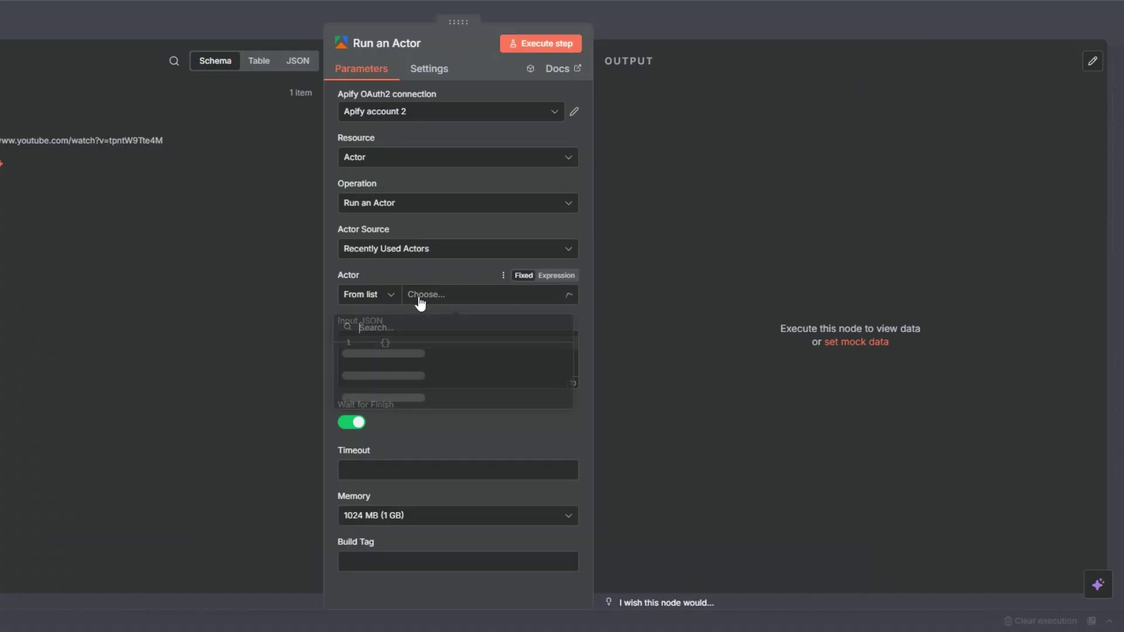
click(431, 231)
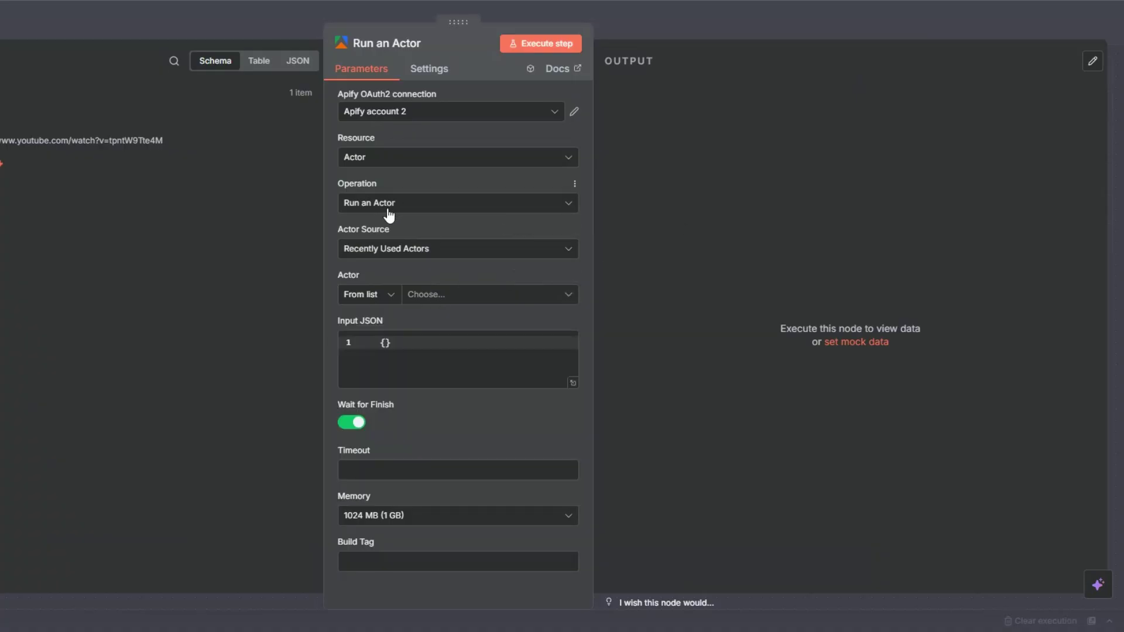
click(427, 299)
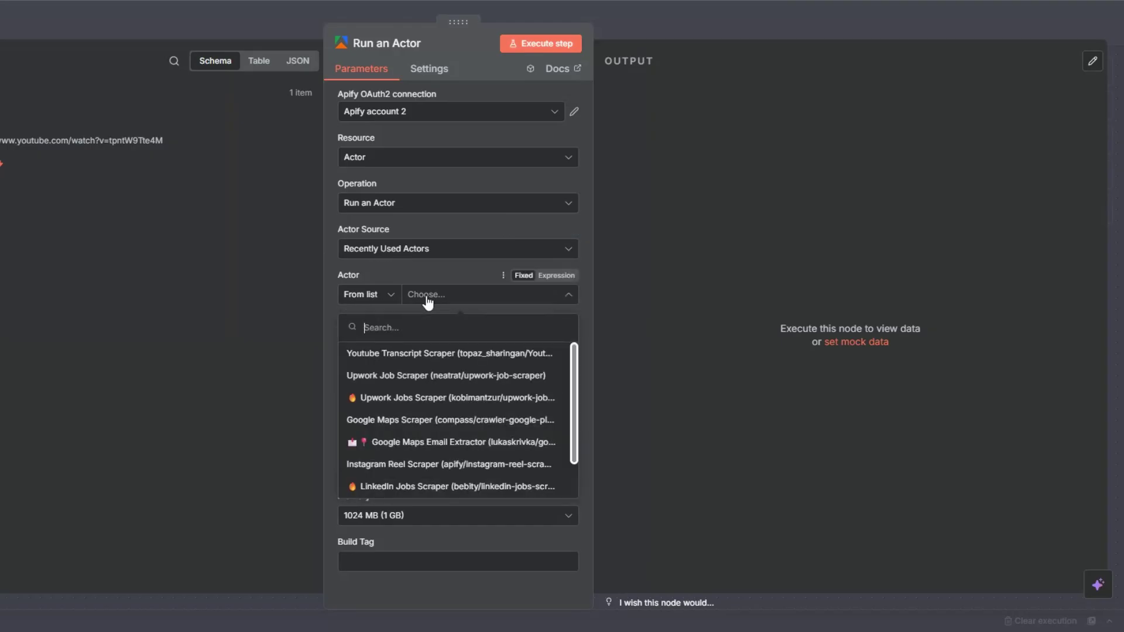
click(416, 361)
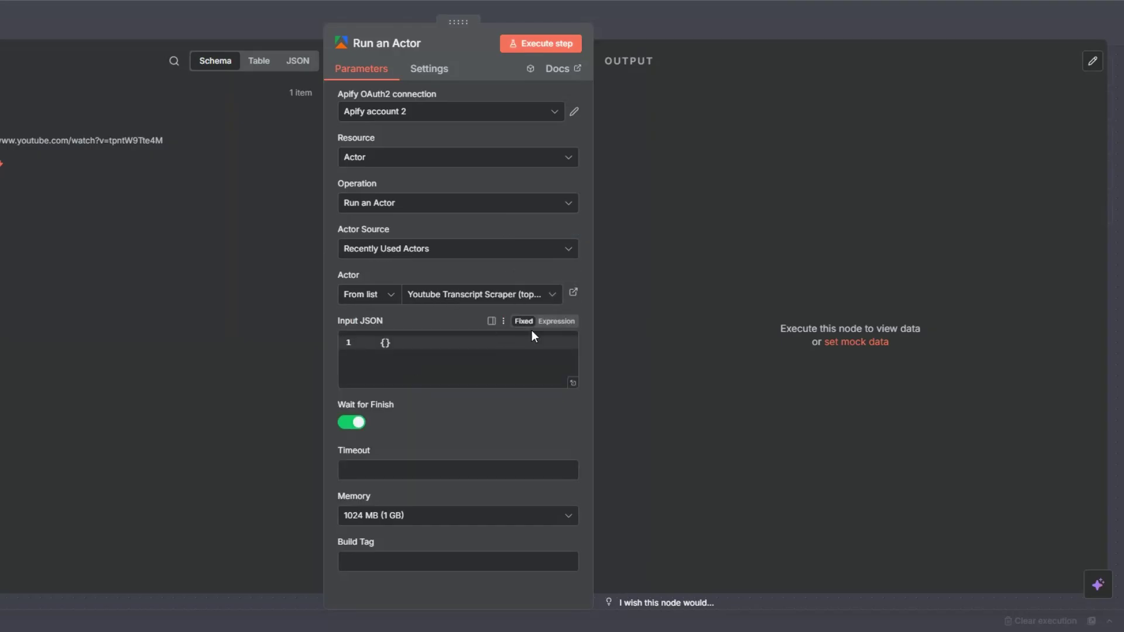
- Switch the Input JSON to an expression, expand its editor and clear the default braces
click(557, 322)
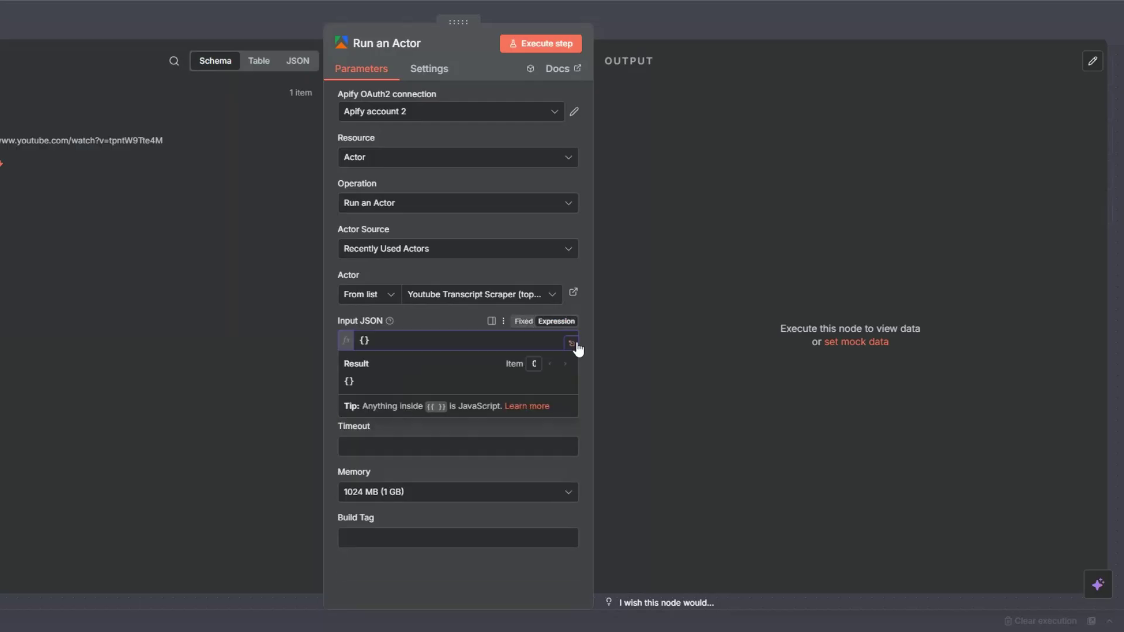
click(572, 343)
drag(90, 86, 140, 90)
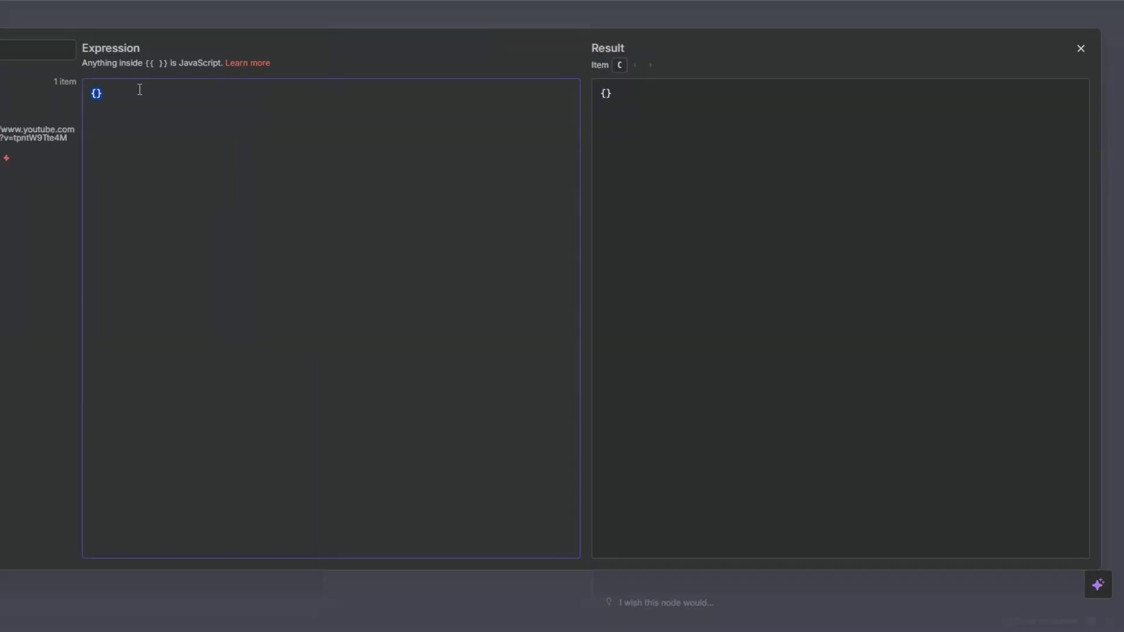
key(BackSpace)
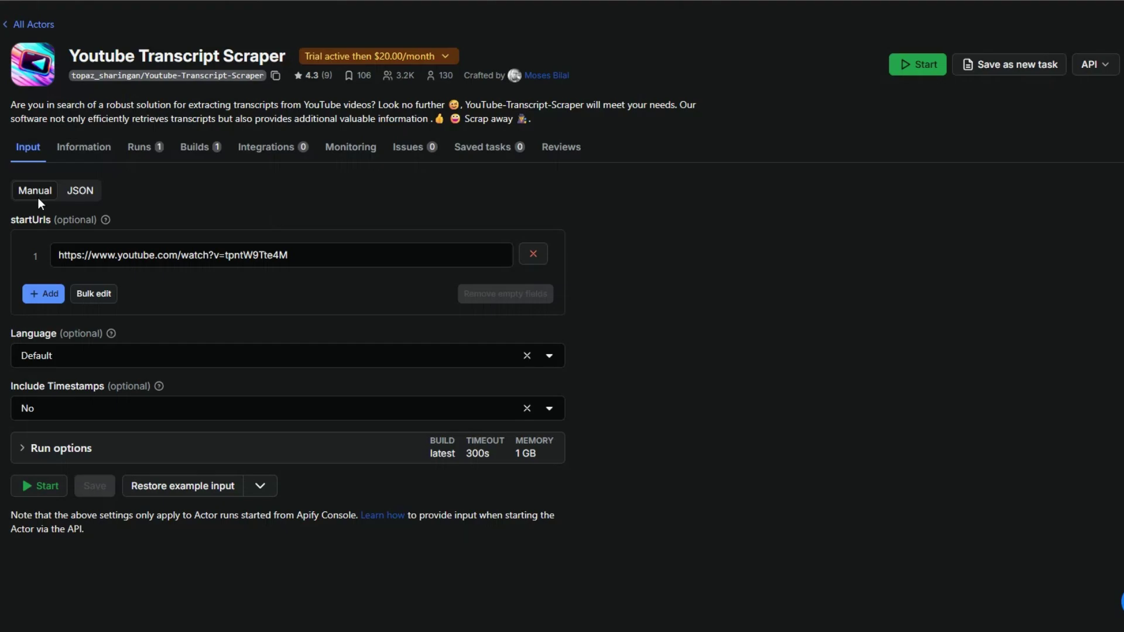
- Copy the Youtube Transcript Scraper's JSON input from the Apify console and paste it into n8n's Input JSON expression
click(98, 195)
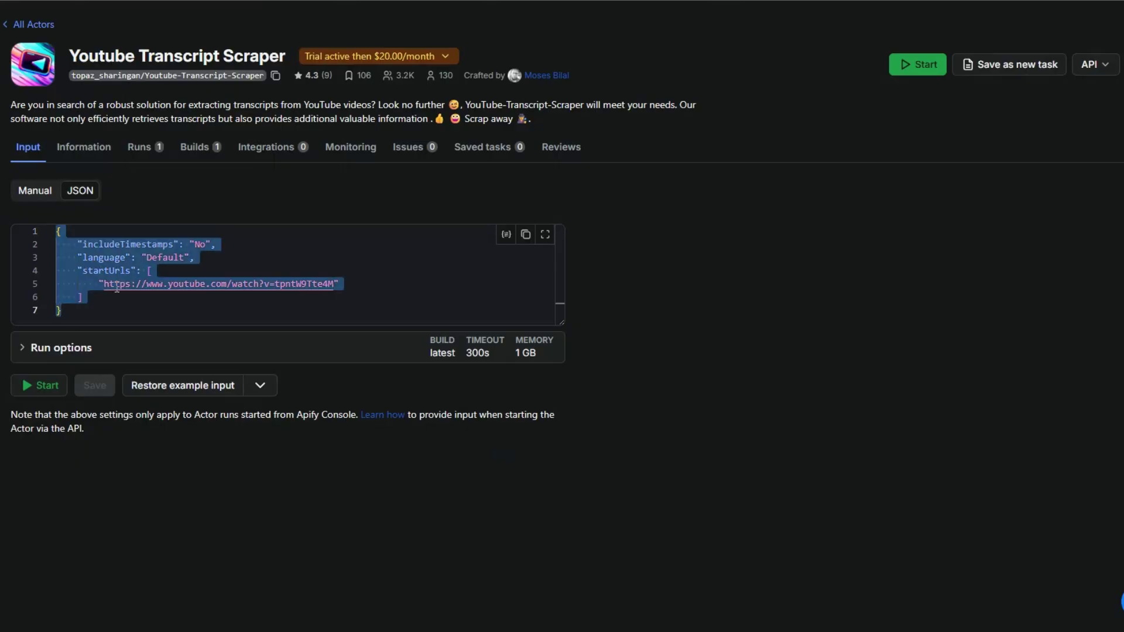
key(ctrl+a)
click(525, 234)
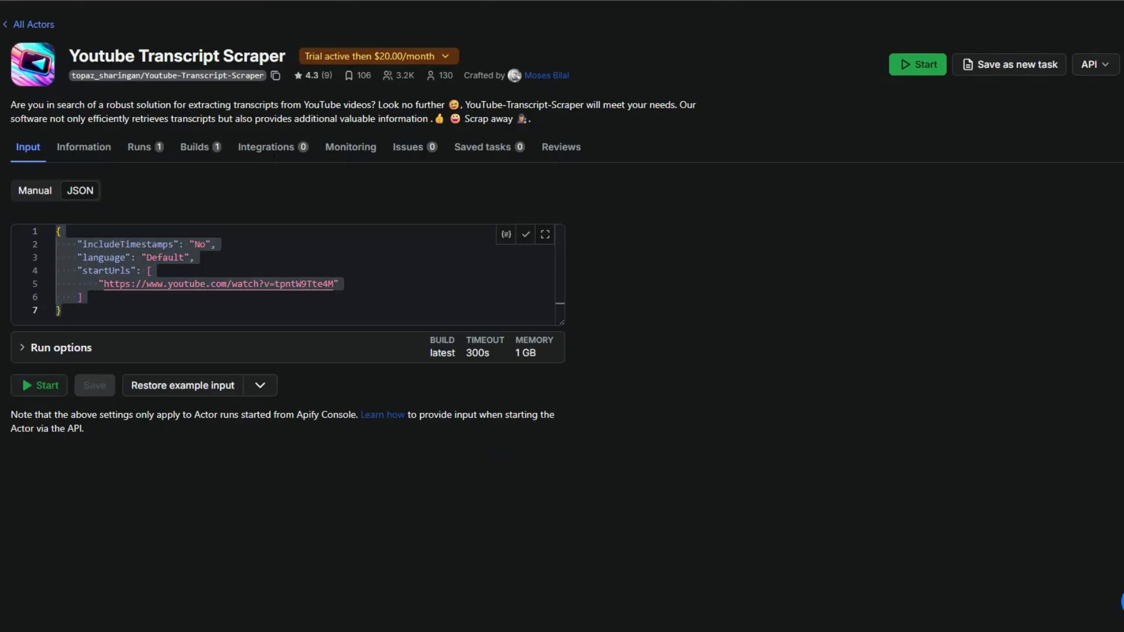
key(alt+Tab)
key(ctrl+v)
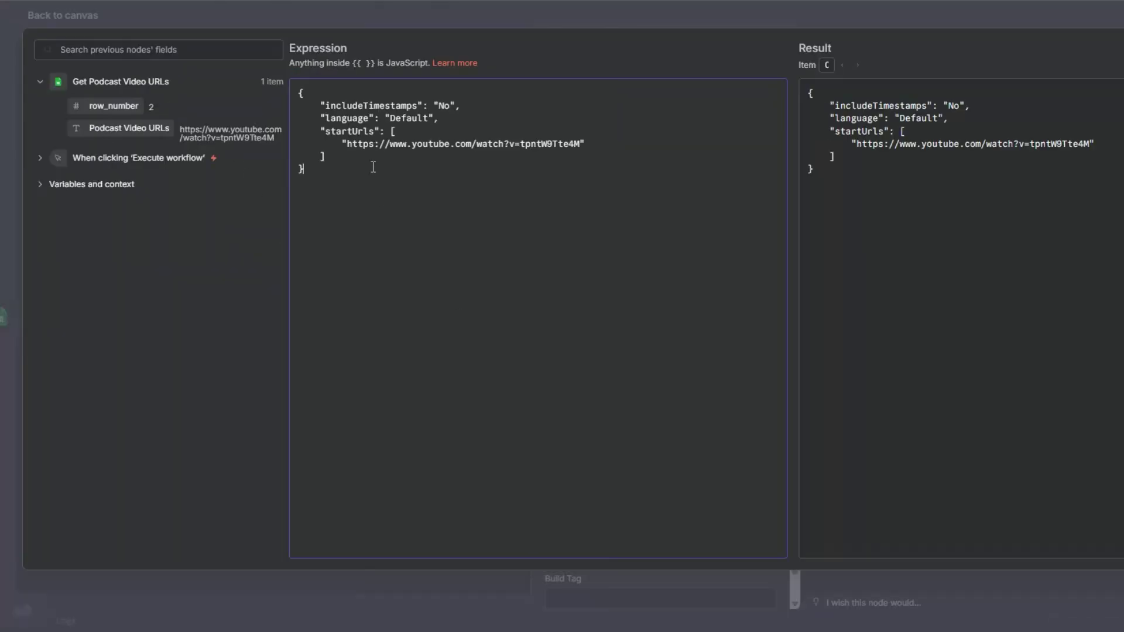
- Replace the hard-coded YouTube link in startUrls with the Podcast Video URLs field from Get Podcast Video URLs
drag(347, 143, 577, 143)
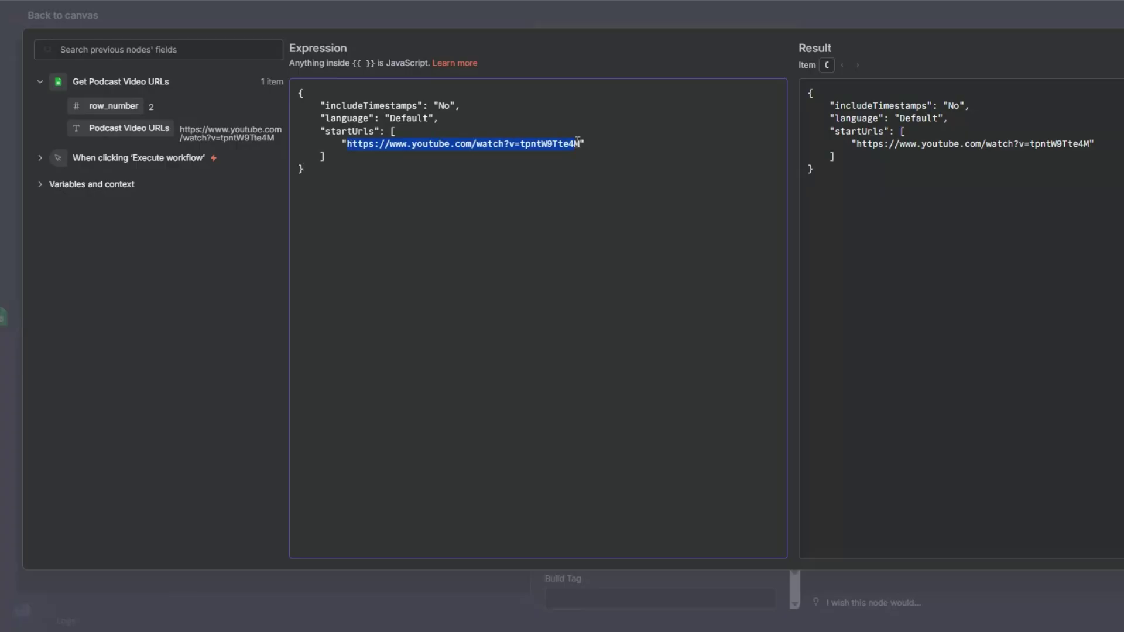
key(BackSpace)
drag(149, 127, 346, 144)
click(3, 197)
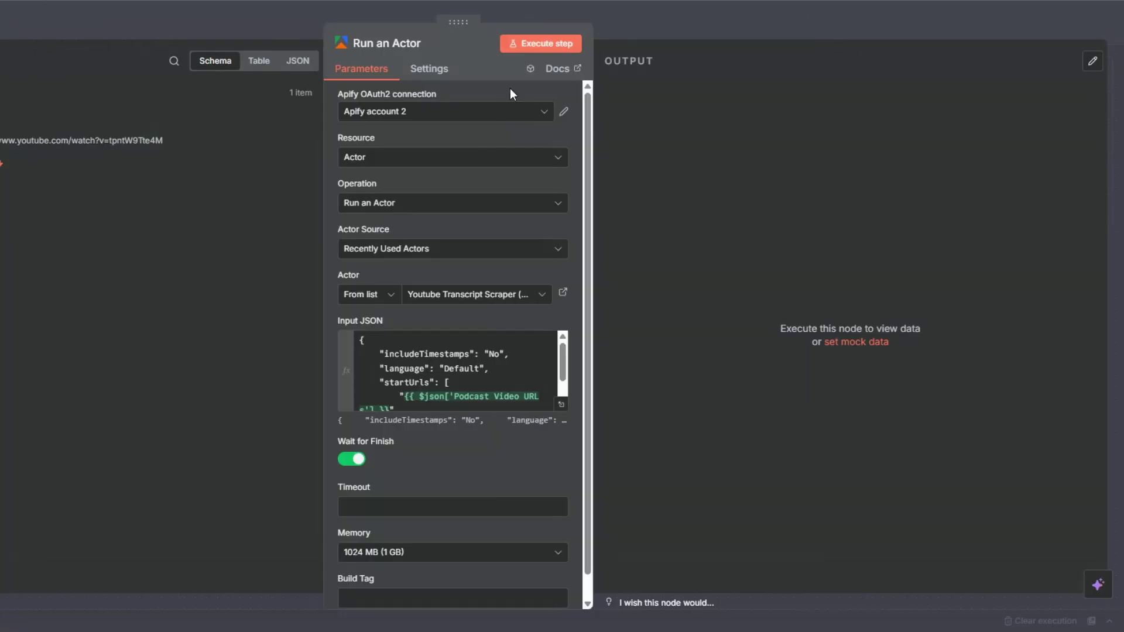
- Execute the Run an Actor node and examine the defaultDatasetId in its output schema
click(529, 42)
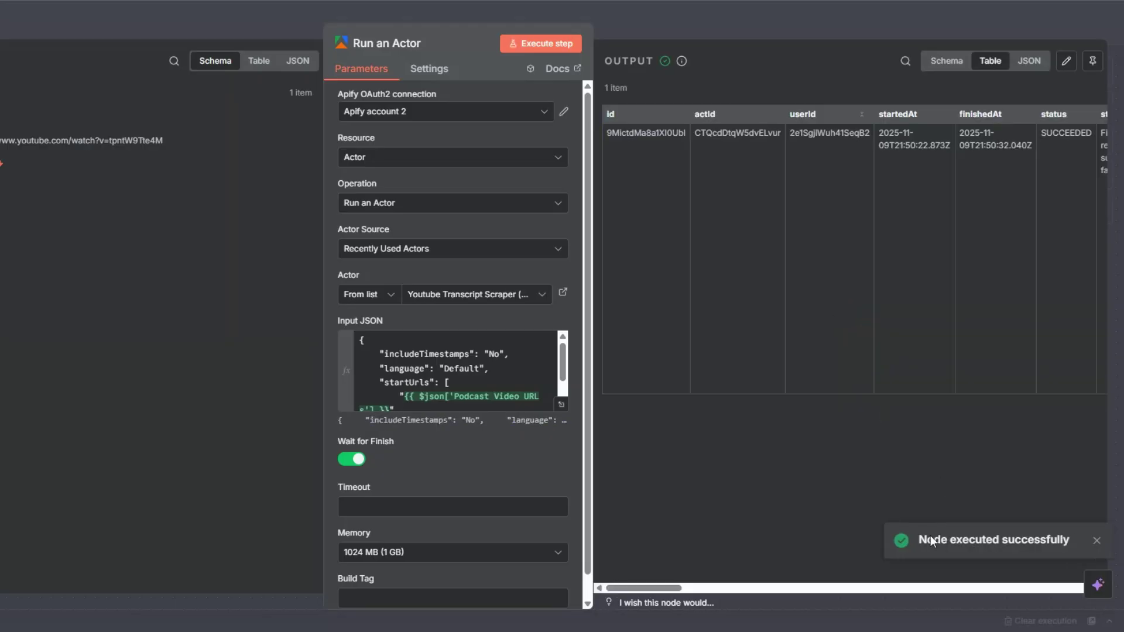
click(946, 60)
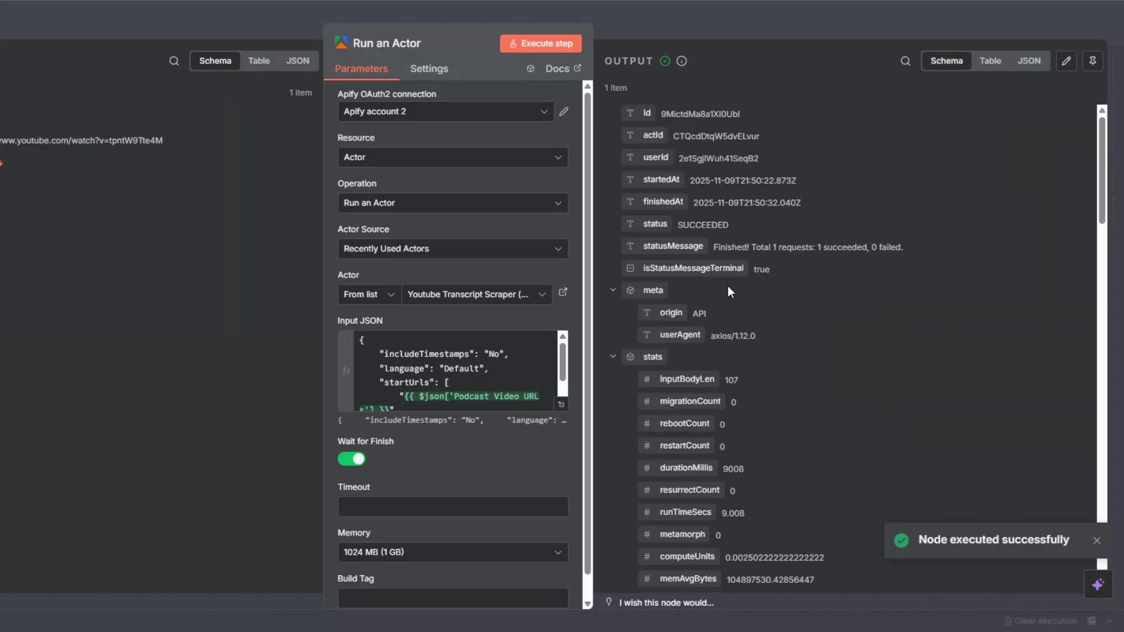
scroll(820, 351, down, 7)
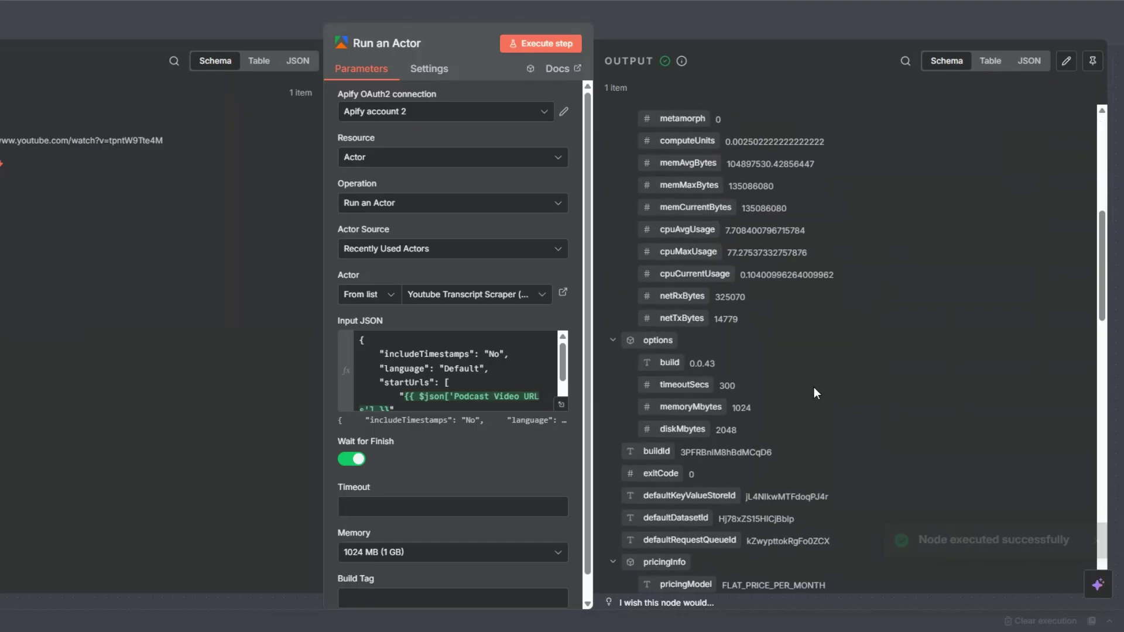
scroll(813, 387, down, 2)
drag(719, 380, 794, 381)
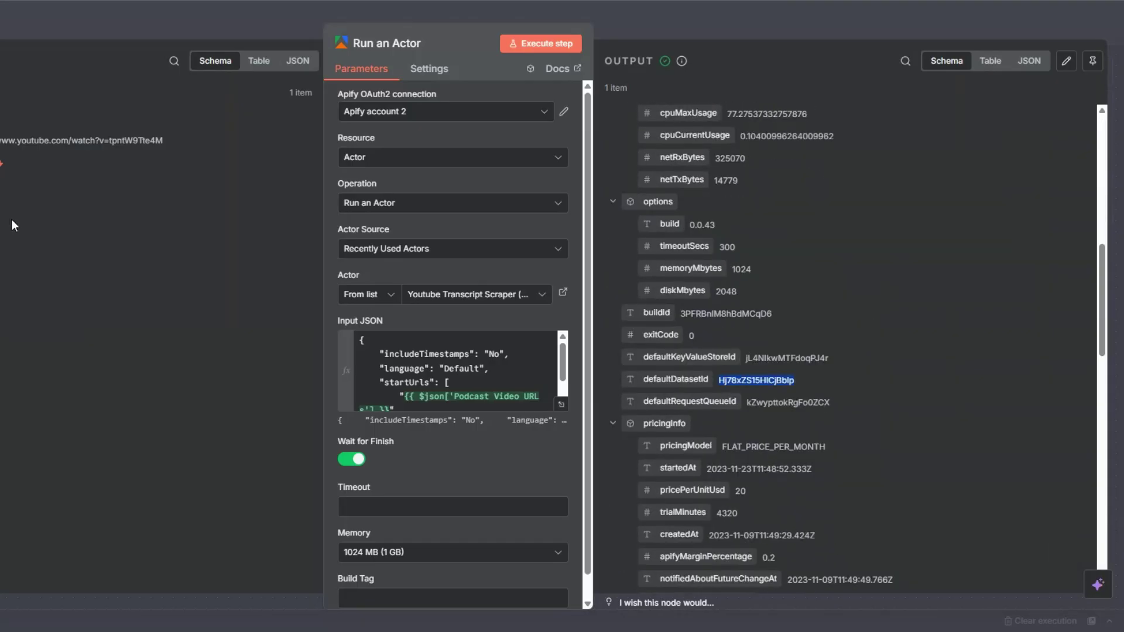
key(Escape)
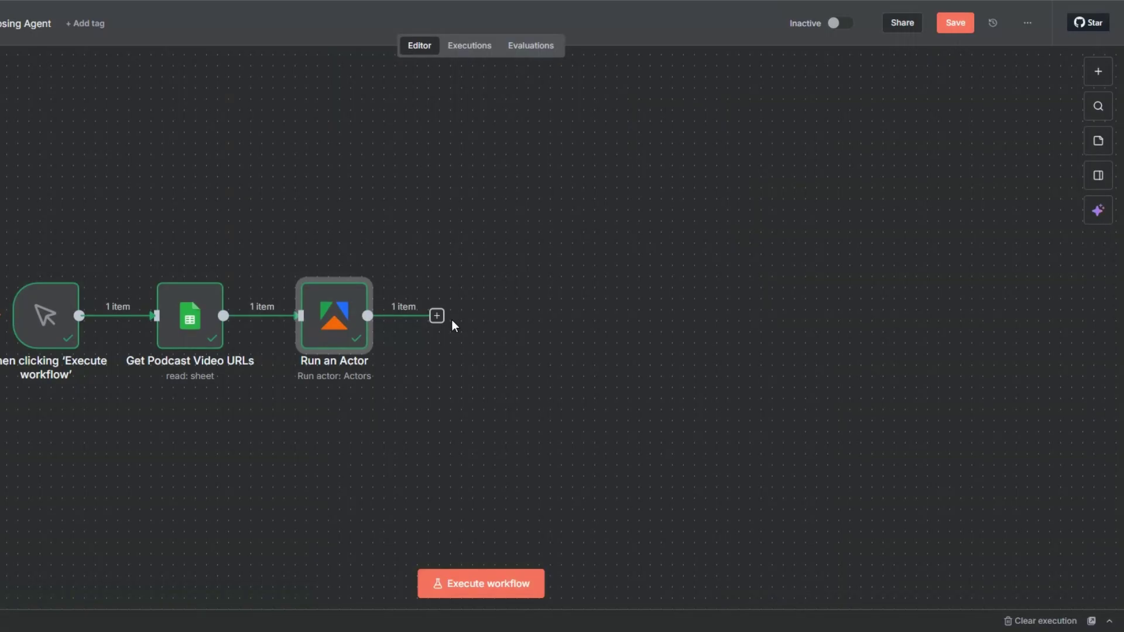
- Add an Apify Get dataset items node after the Run an Actor node
click(437, 319)
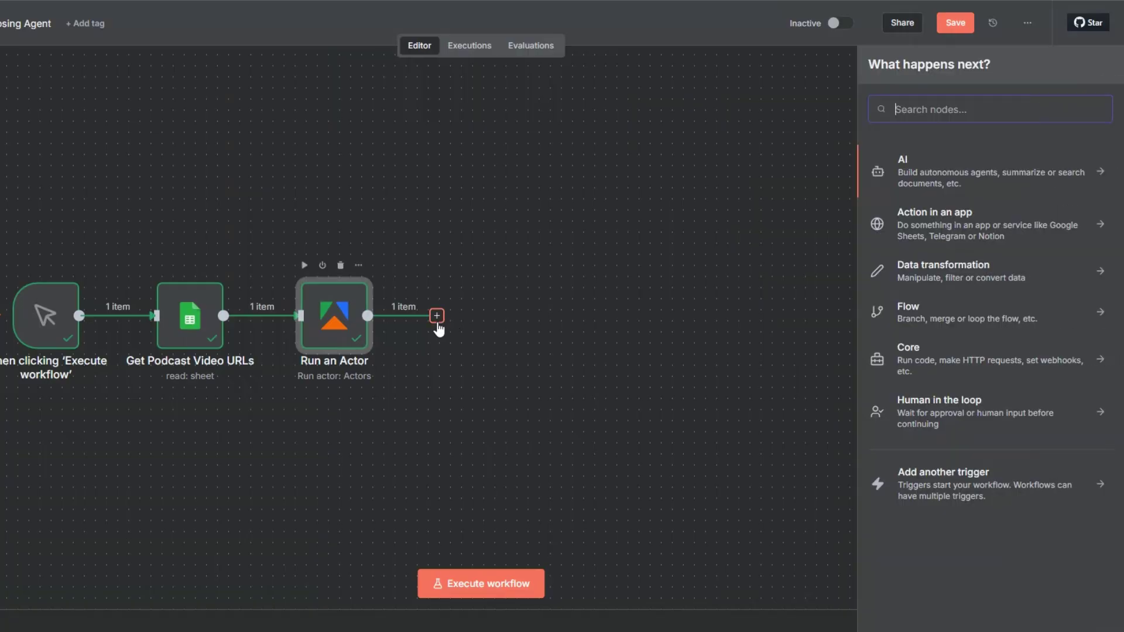
text(g)
key(BackSpace)
text(api)
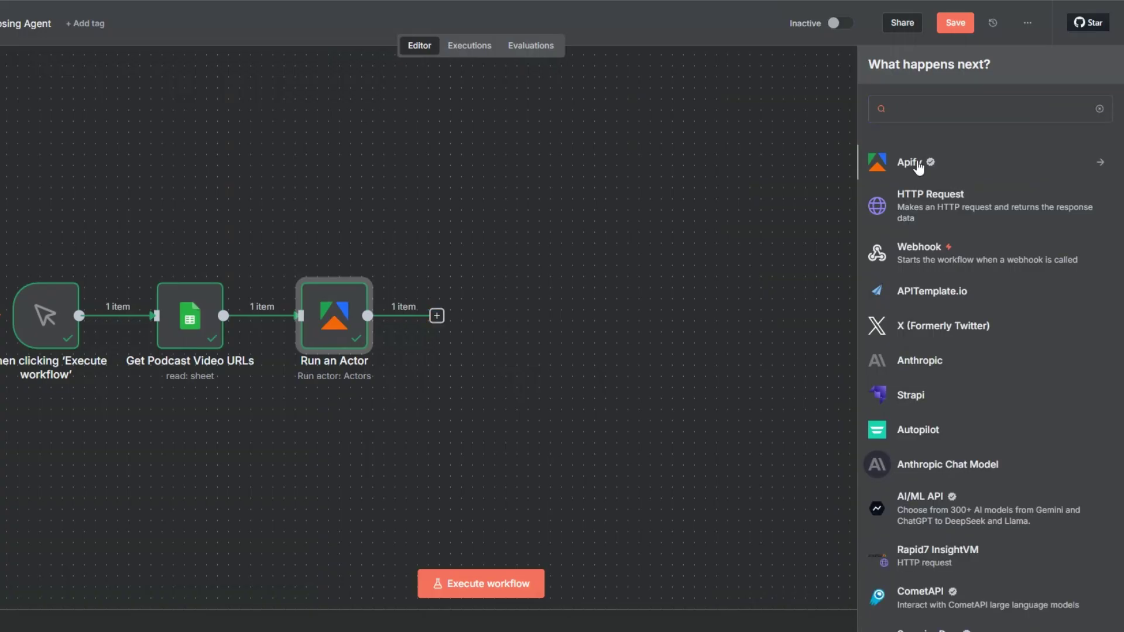
click(916, 167)
scroll(933, 422, down, 2)
drag(919, 491, 503, 324)
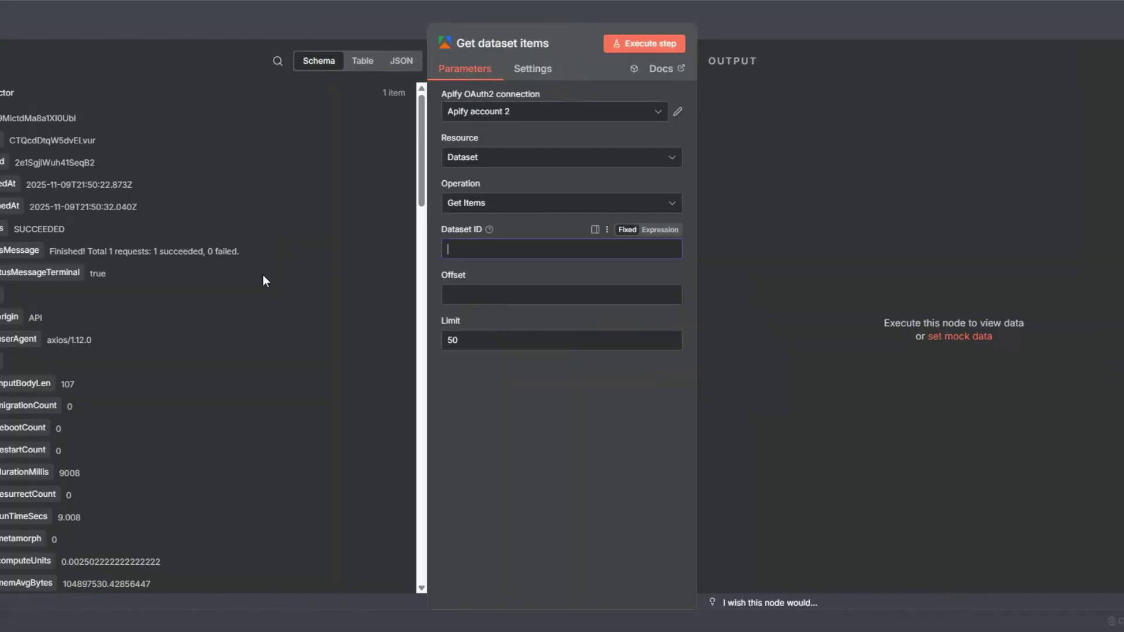
- Map Run an Actor's defaultDatasetId into the Dataset ID and execute the Get dataset items node
scroll(261, 275, down, 5)
scroll(262, 281, down, 5)
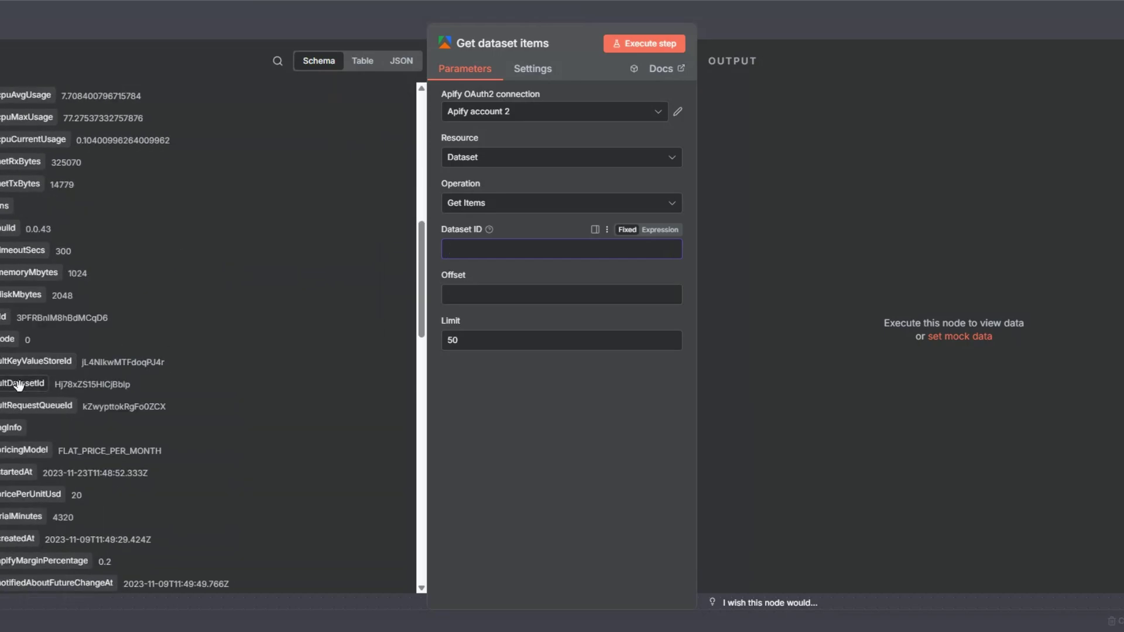
drag(24, 384, 474, 255)
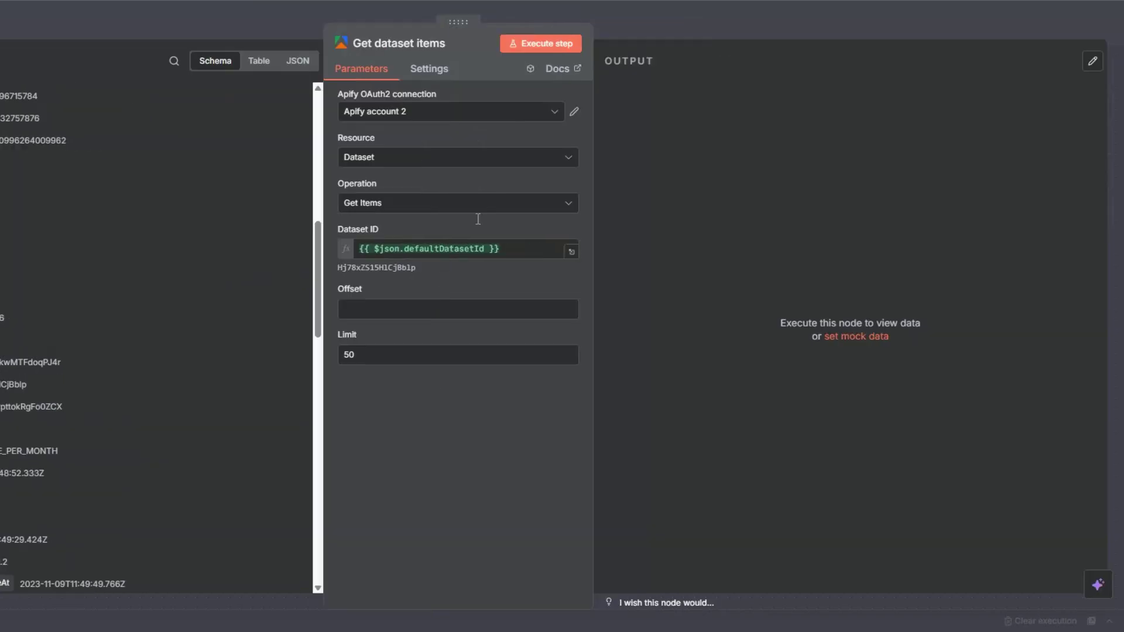
click(539, 47)
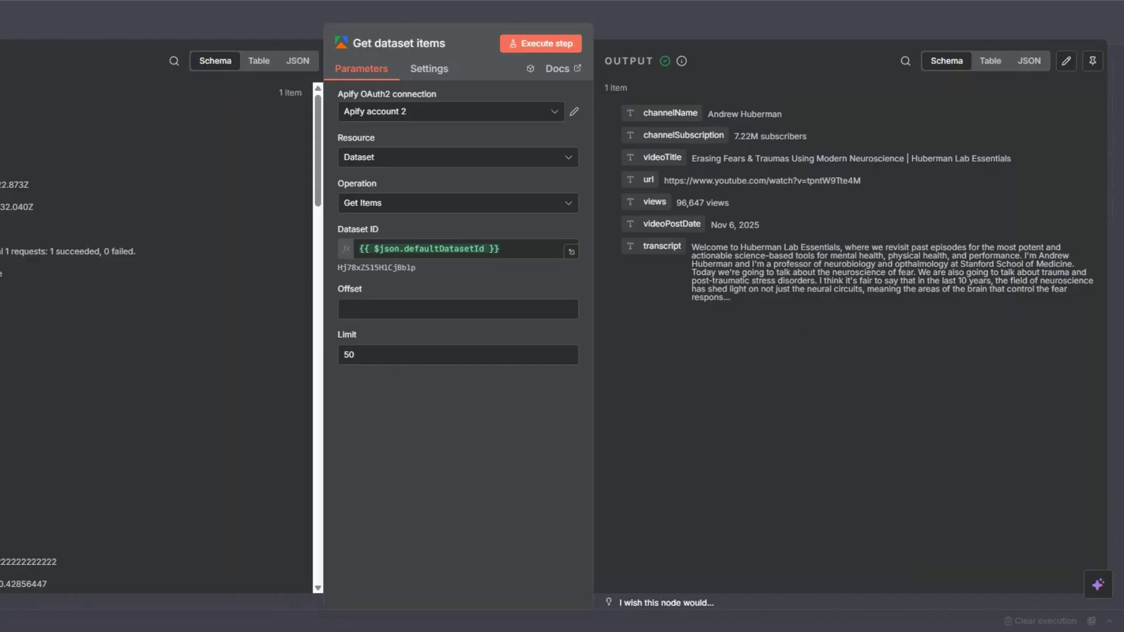
key(Escape)
- Rename the Run an Actor node to Youtube Transcript Scraper
click(334, 335)
key(F2)
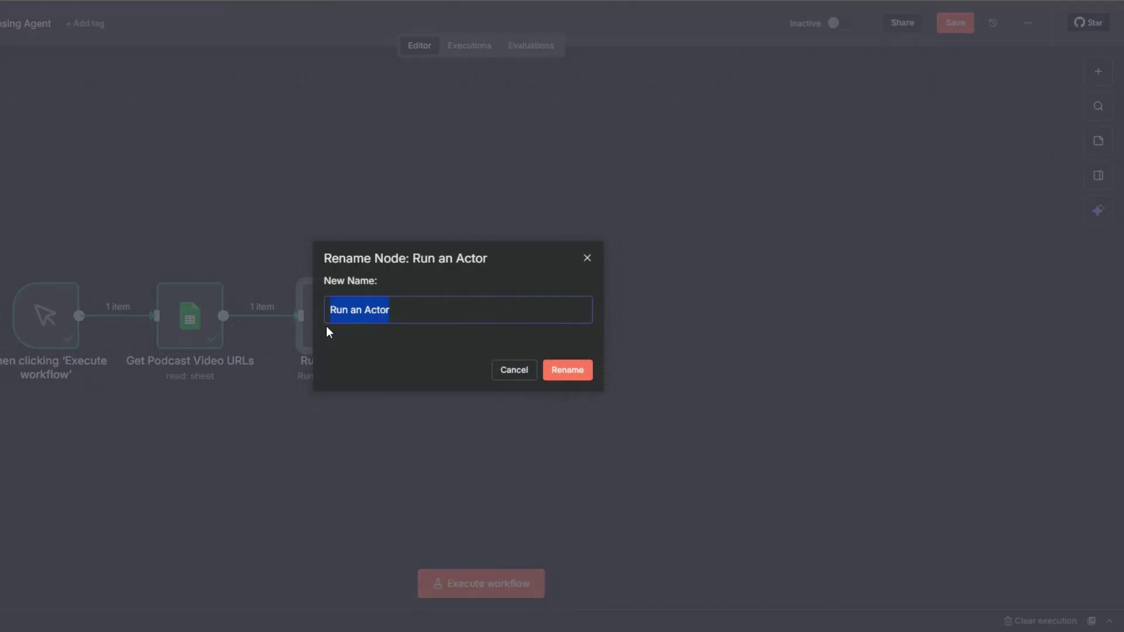
key(ctrl+v)
click(567, 370)
- Rename the Get dataset items node to Get Scraped Transcript and save the workflow
click(480, 329)
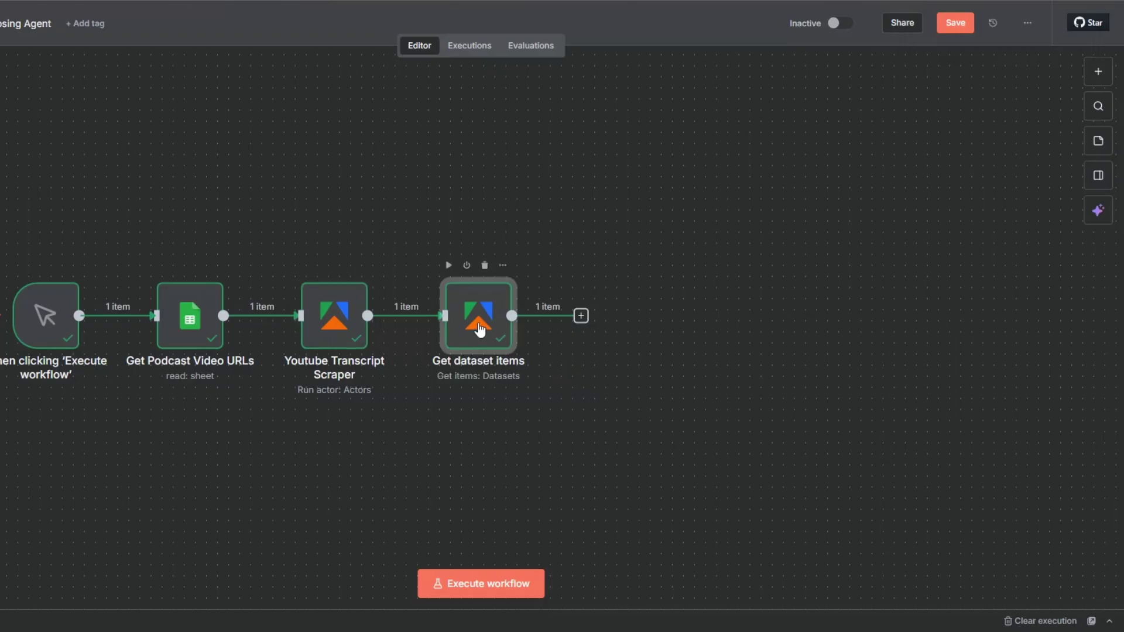
key(F2)
drag(350, 313, 423, 313)
text(Scraped Transcript)
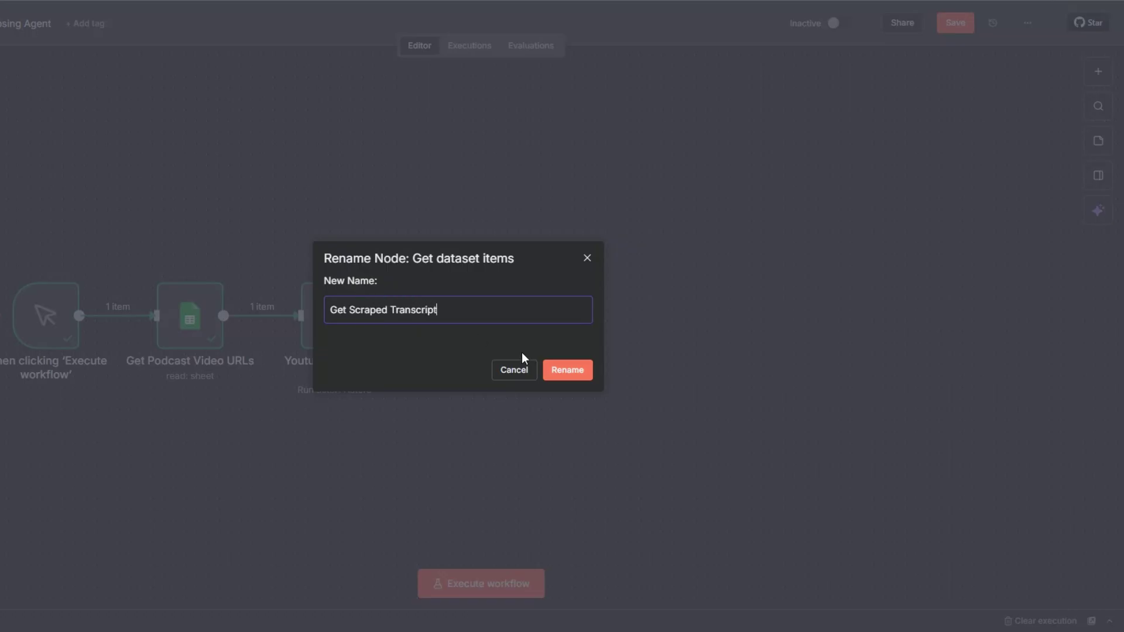
click(571, 370)
key(ctrl+s)
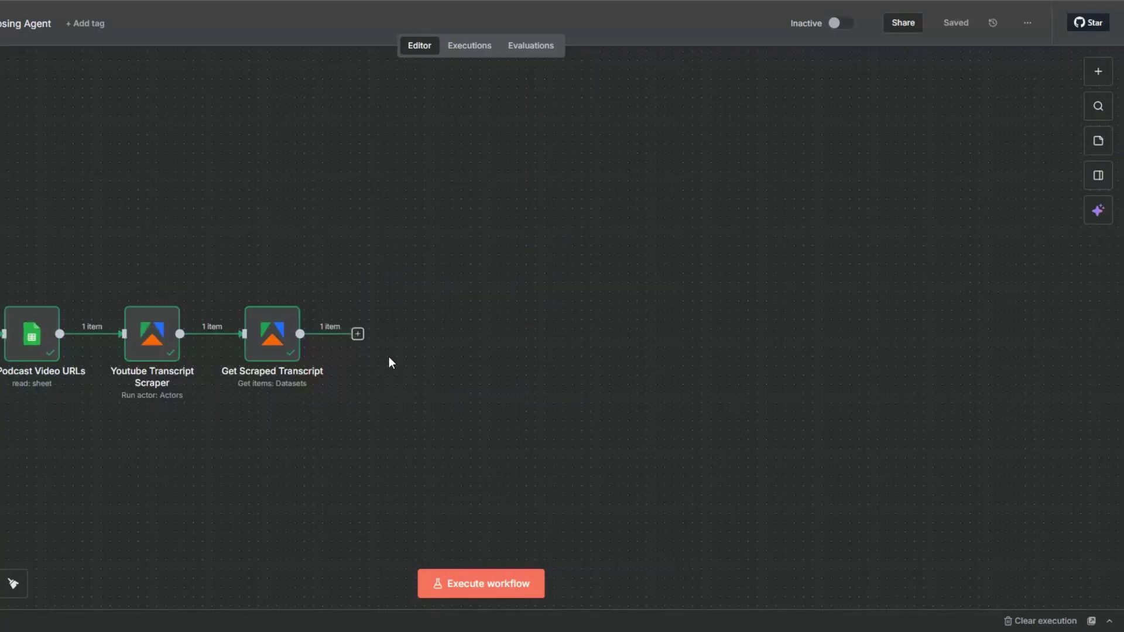
- Add an Edit Fields (Set) node after Get Scraped Transcript and map the transcript field into Fields to Set
click(357, 333)
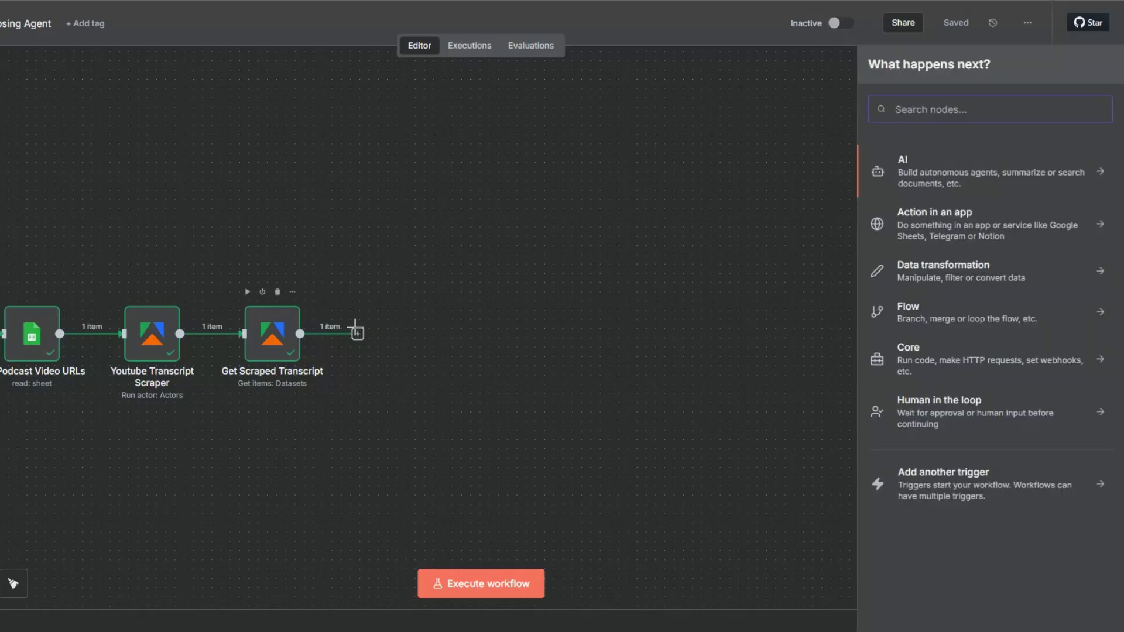
text(set)
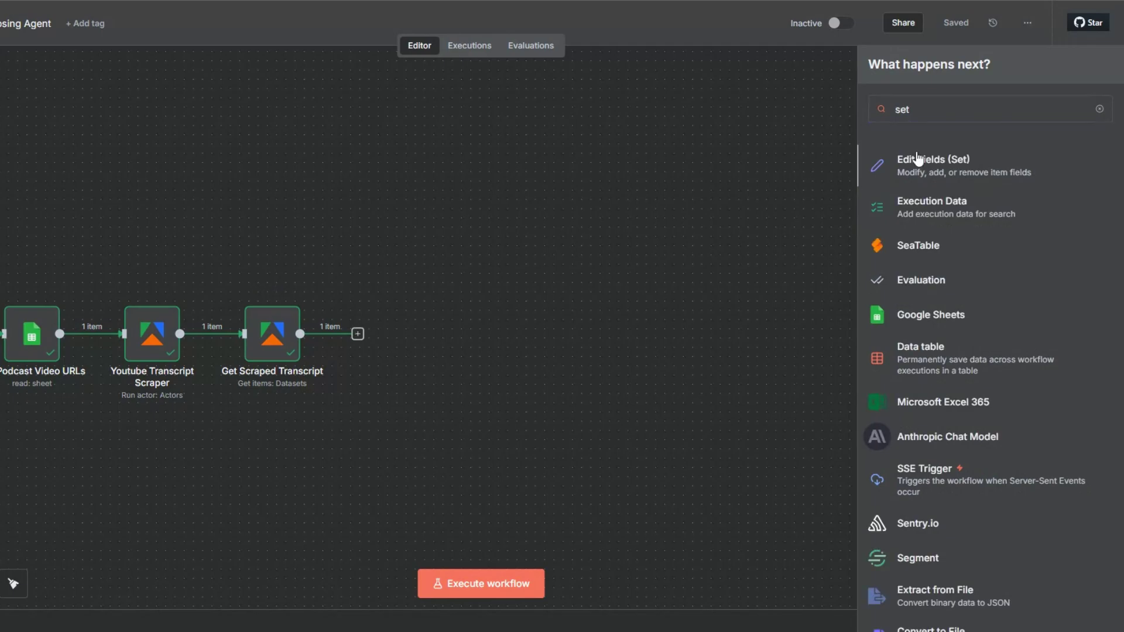
click(918, 160)
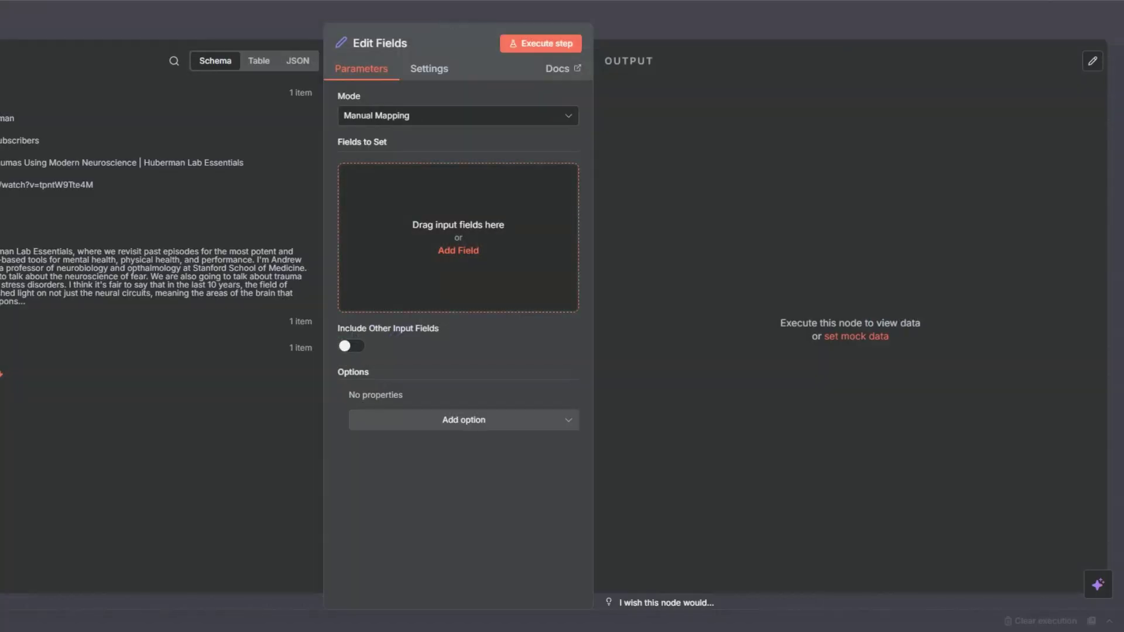
drag(1, 251, 402, 232)
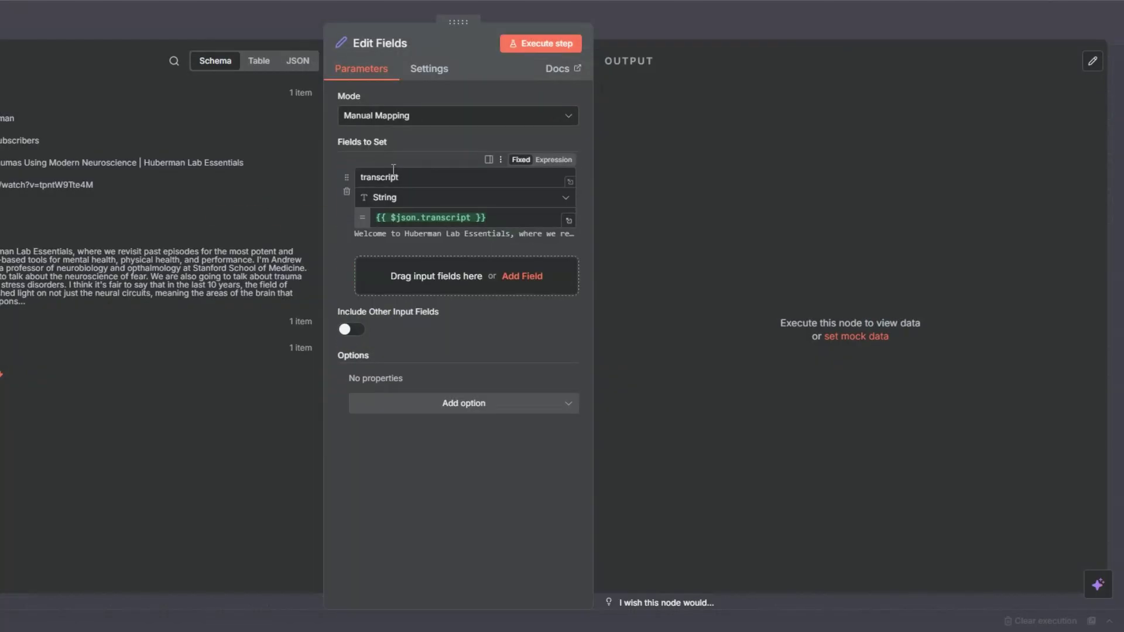
- Execute the Edit Fields node, return to the canvas and save the workflow
click(558, 42)
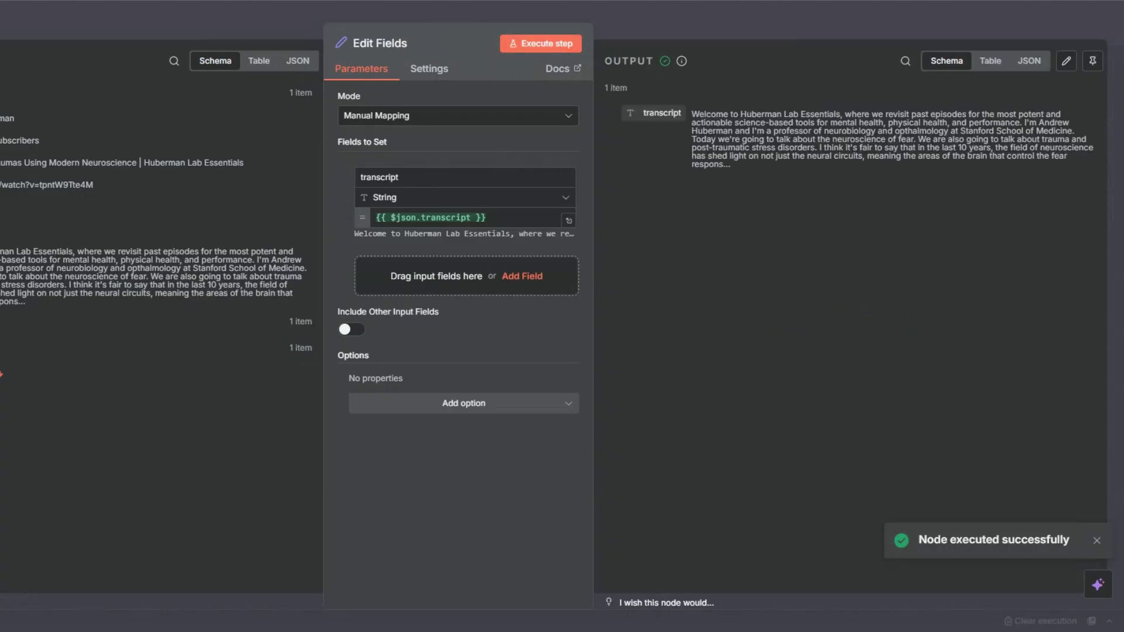
key(Escape)
click(955, 24)
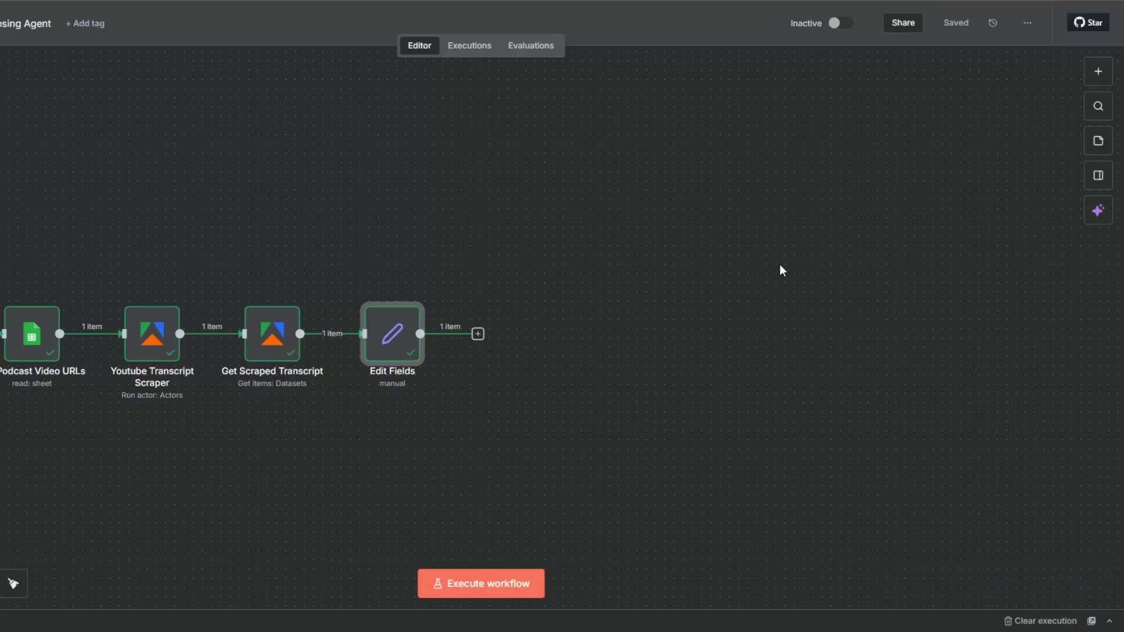
- Add an AI Agent node after Edit Fields and set its user prompt source to Define below
mouse_move(396, 344)
click(479, 340)
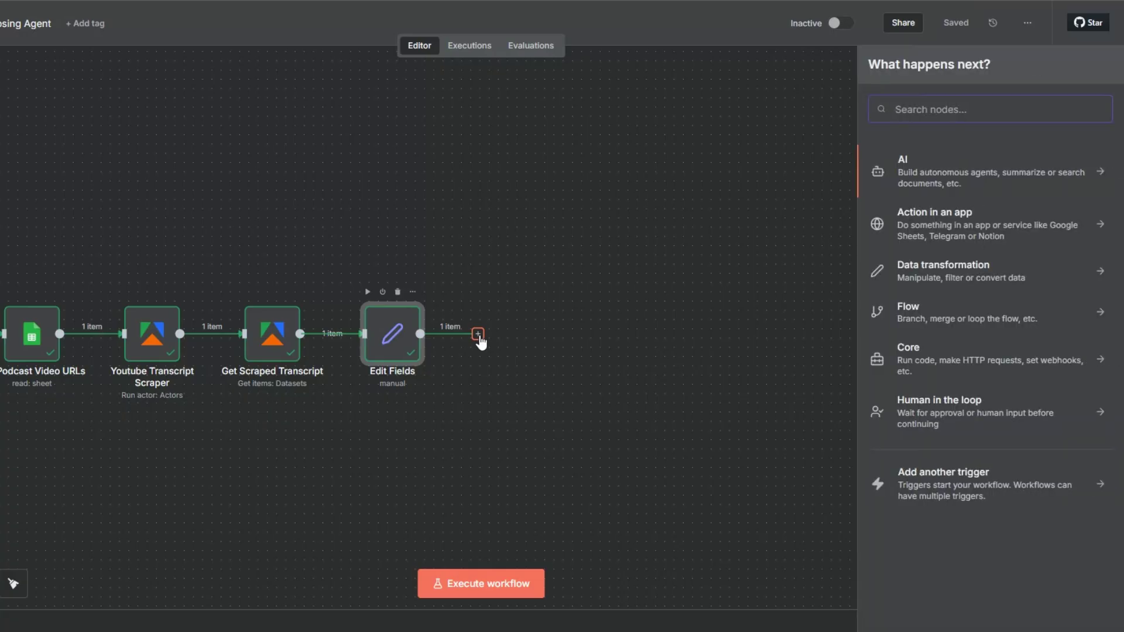
click(887, 157)
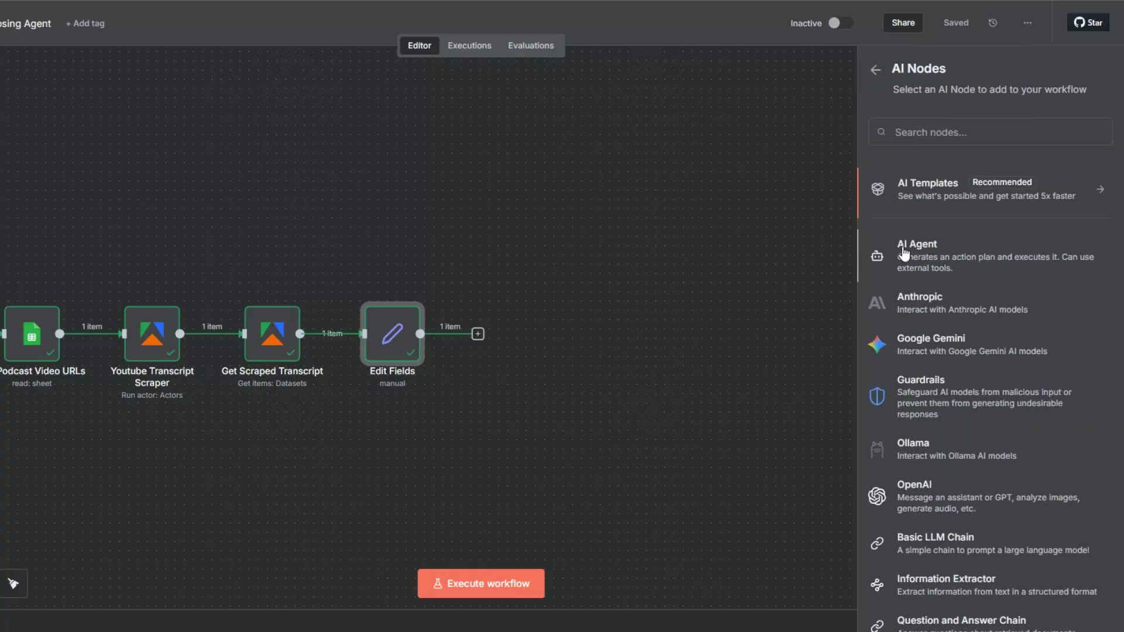
click(902, 251)
click(430, 116)
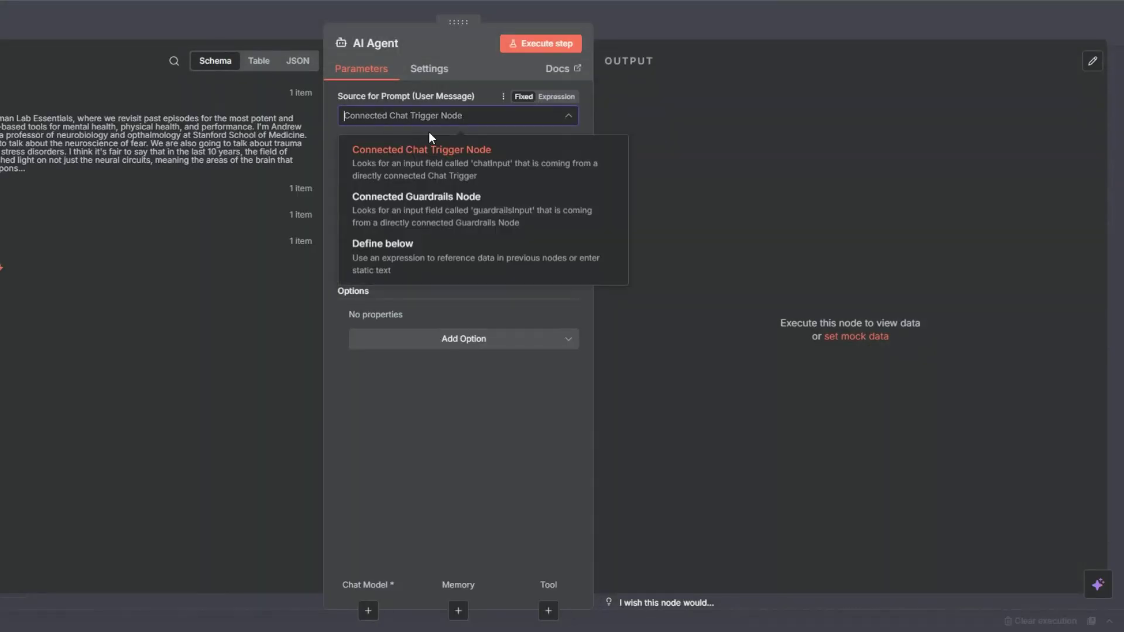
click(430, 250)
- Set the user prompt to "You are an expert content strategist, creative storyteller, and high-performing blog writer." and add the transcript-to-blog-post System Message as an expression
click(429, 340)
click(426, 373)
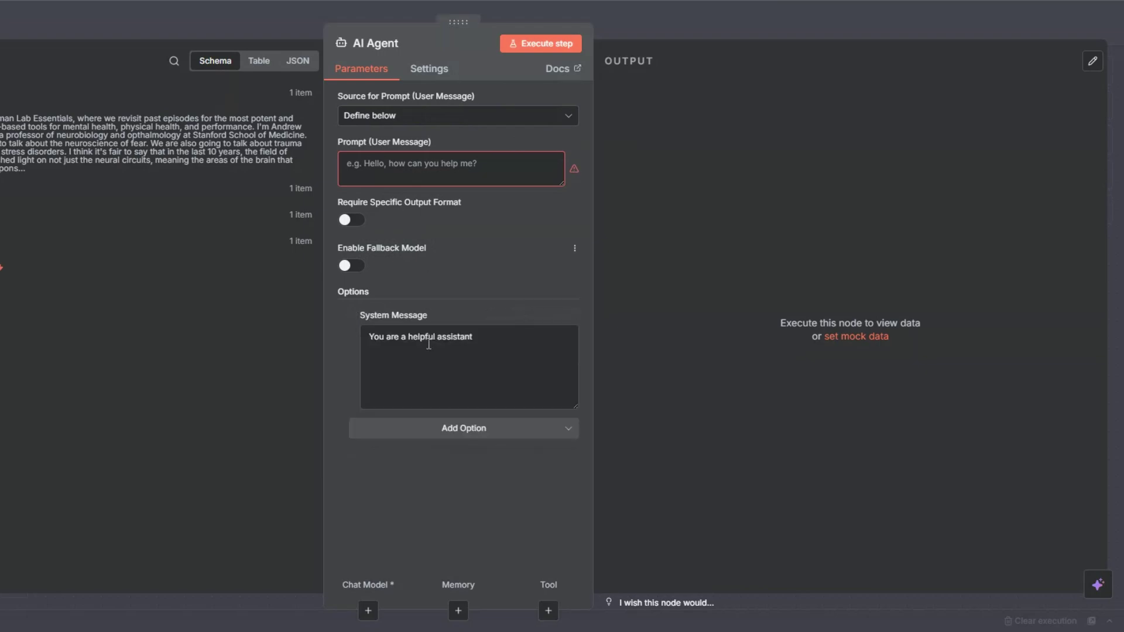
click(427, 338)
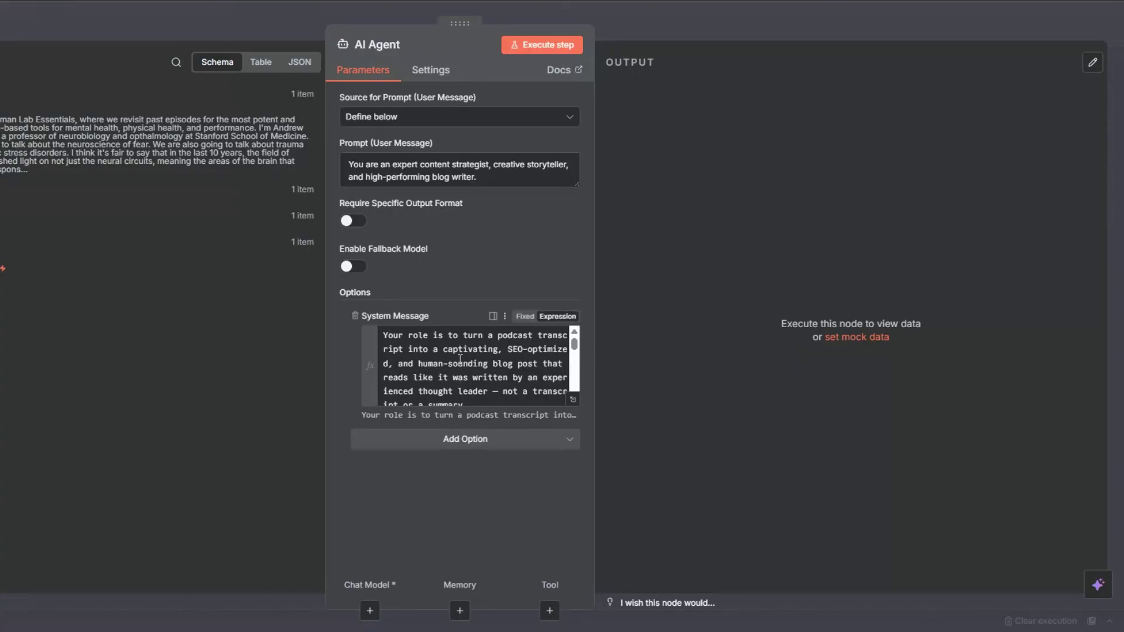
- Expand the System Message expression and examine its objective, writing style, tone, output and transcript input sections
click(574, 401)
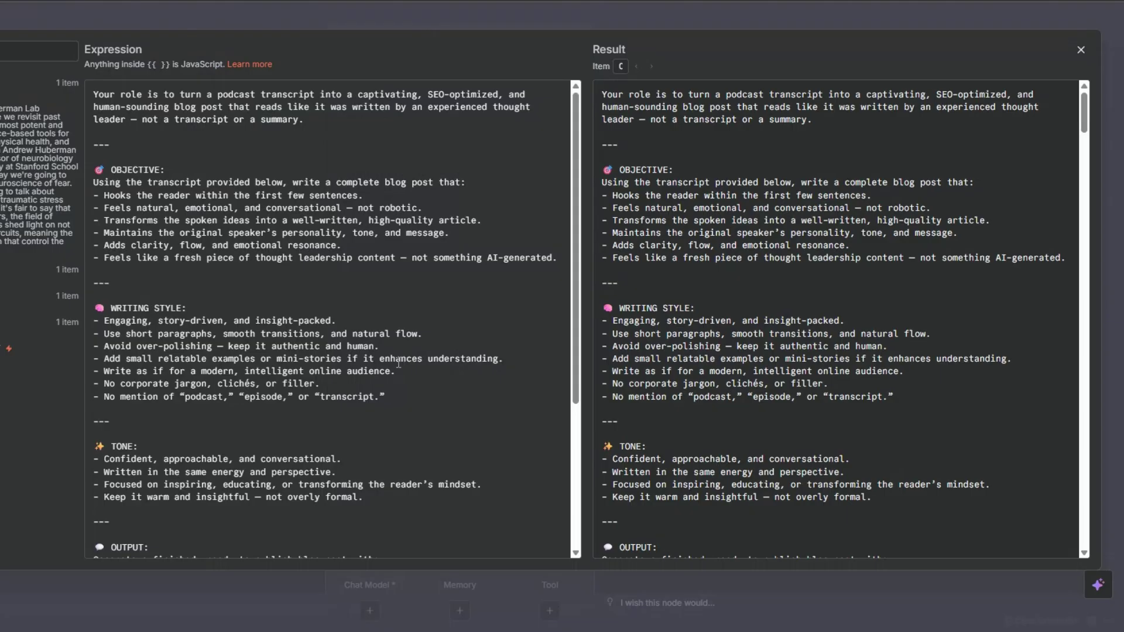
click(210, 167)
scroll(210, 166, down, 1)
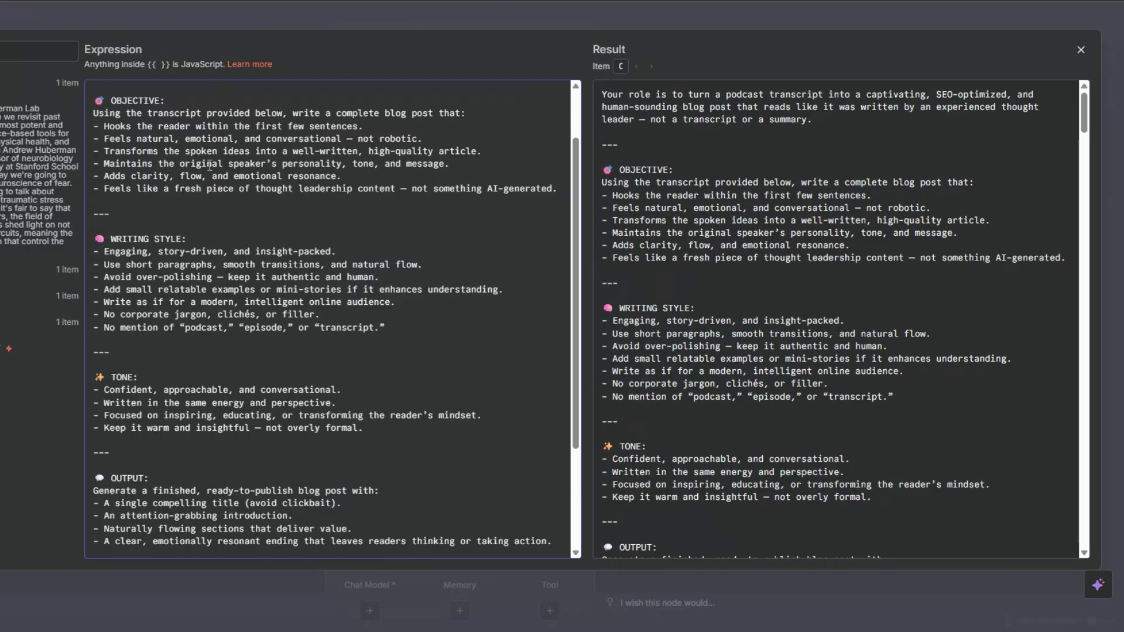
scroll(238, 201, down, 3)
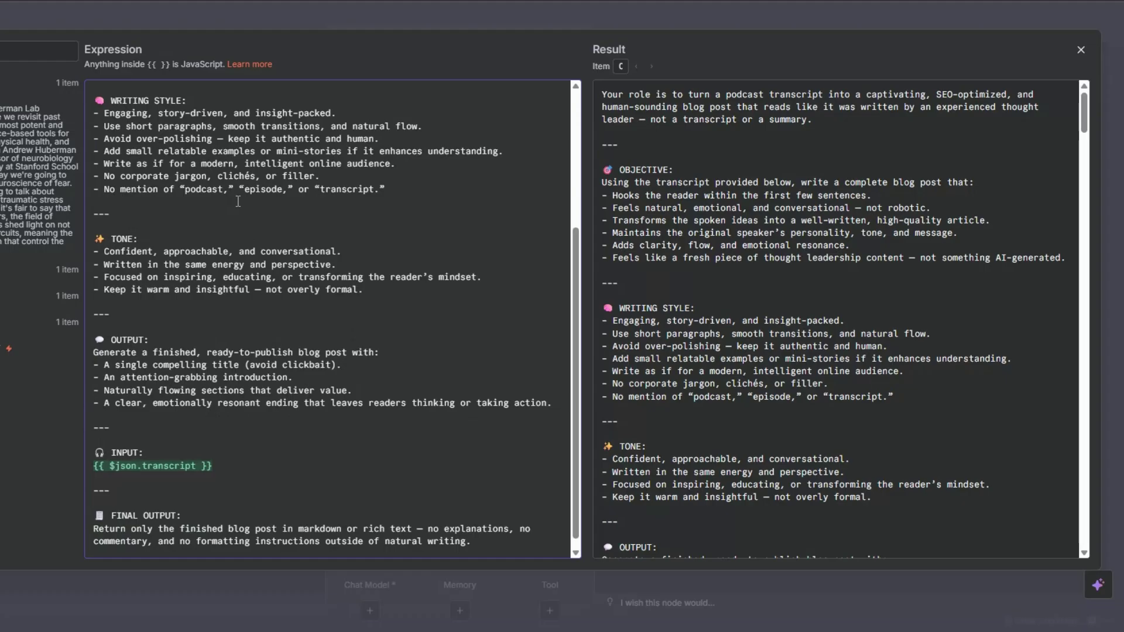
click(208, 96)
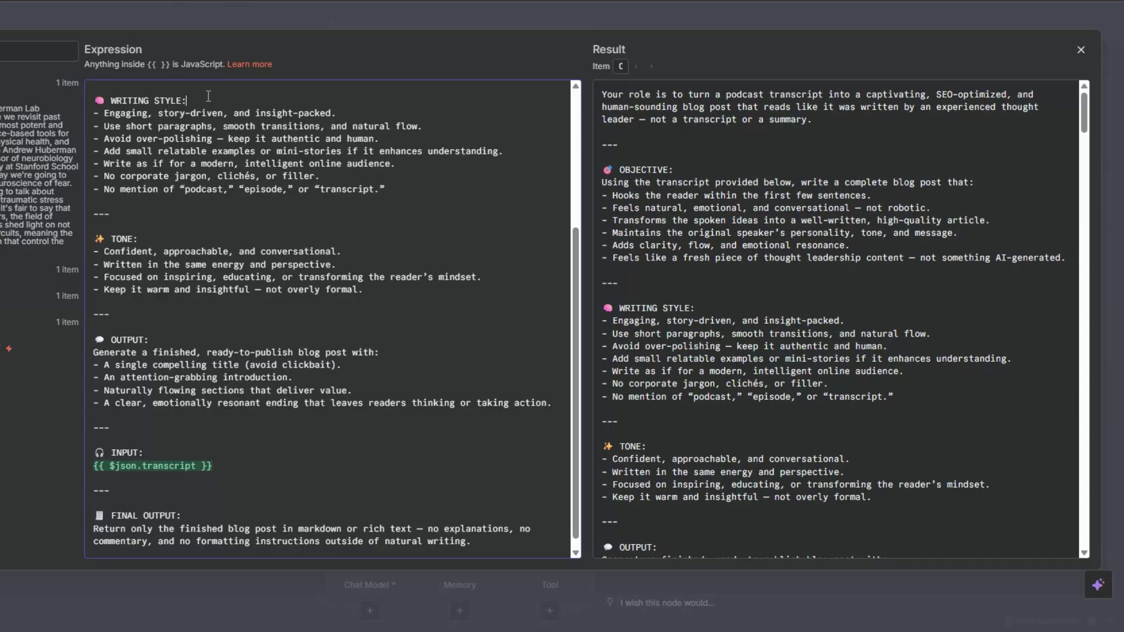
scroll(215, 153, down, 1)
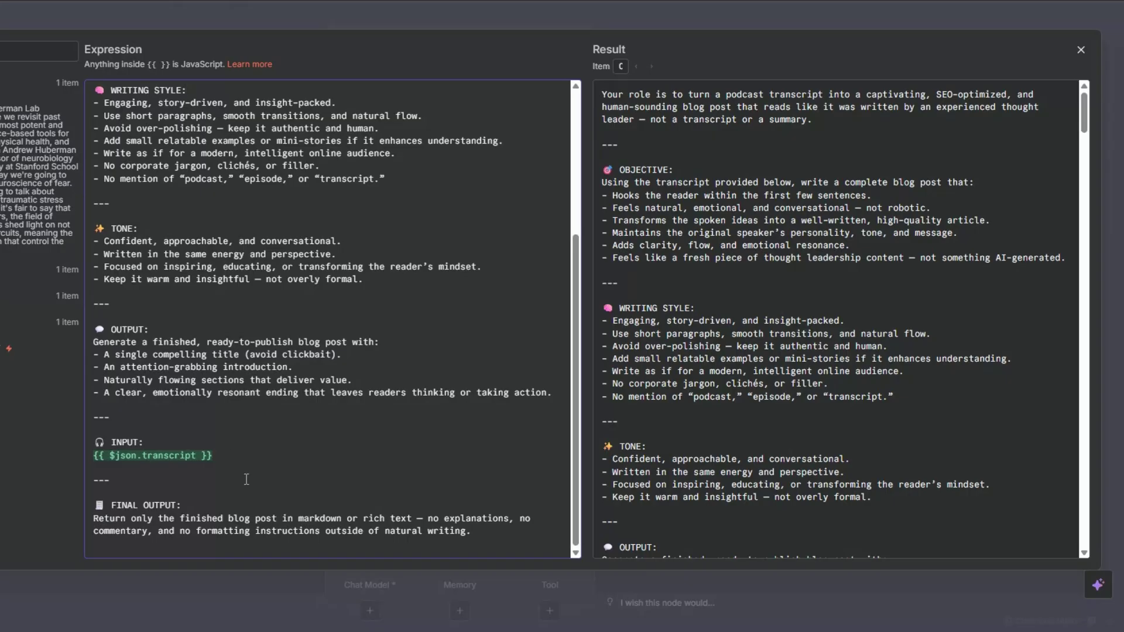
click(238, 458)
key(Escape)
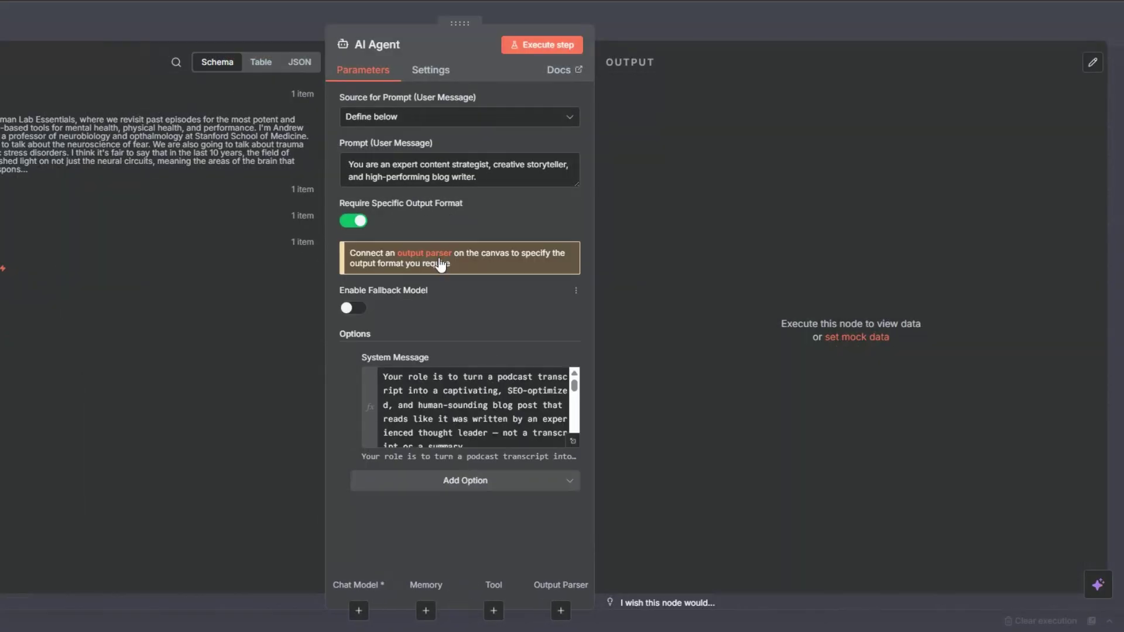
- Require a specific output format for the AI Agent and attach a Structured Output Parser to it
click(436, 258)
click(916, 197)
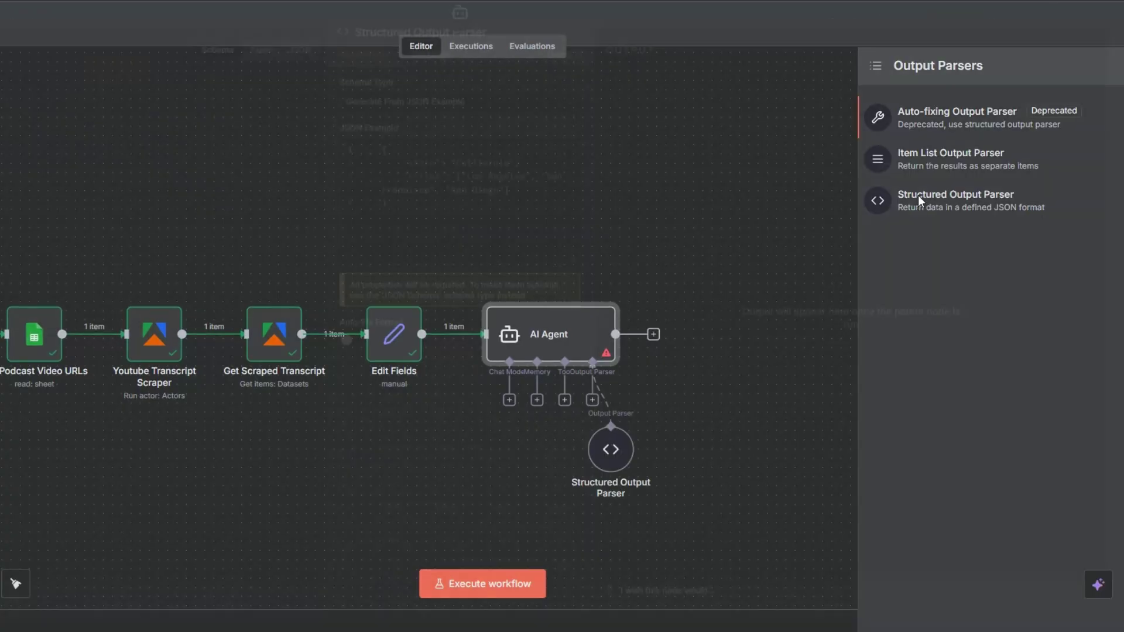
- Replace the parser's JSON example with title "The title of the blog post" and blog_post "The full, polished blog post in markdown or rich text format"
drag(377, 163, 396, 243)
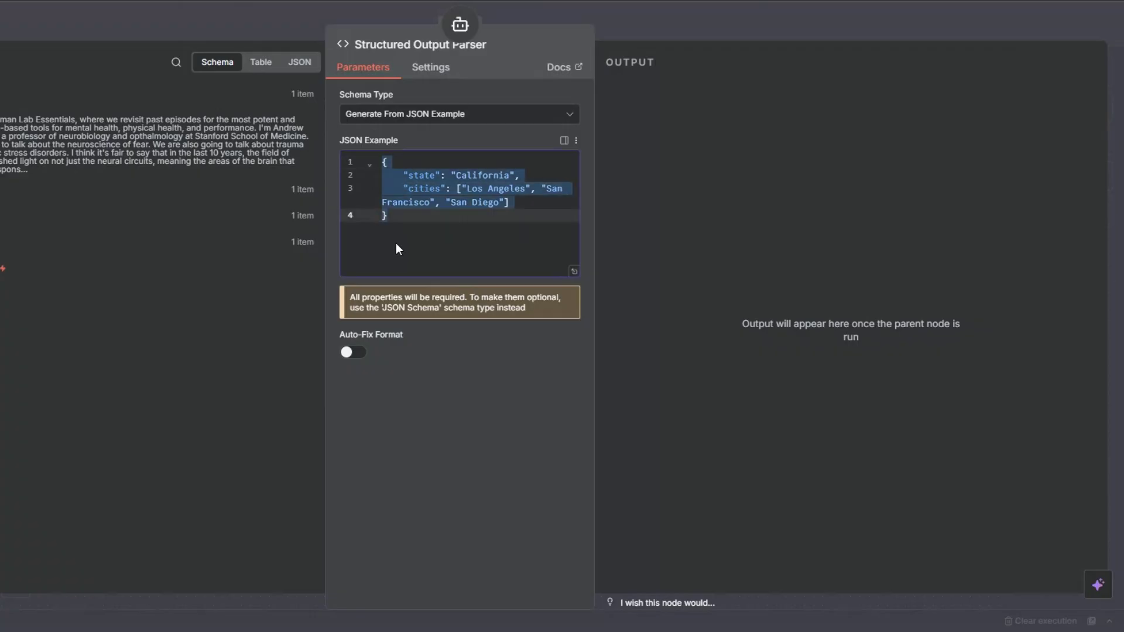
text({   "title": "The title of the blog post",   "blog_post": "The full, polished blog post in markdown or rich text format" })
click(397, 175)
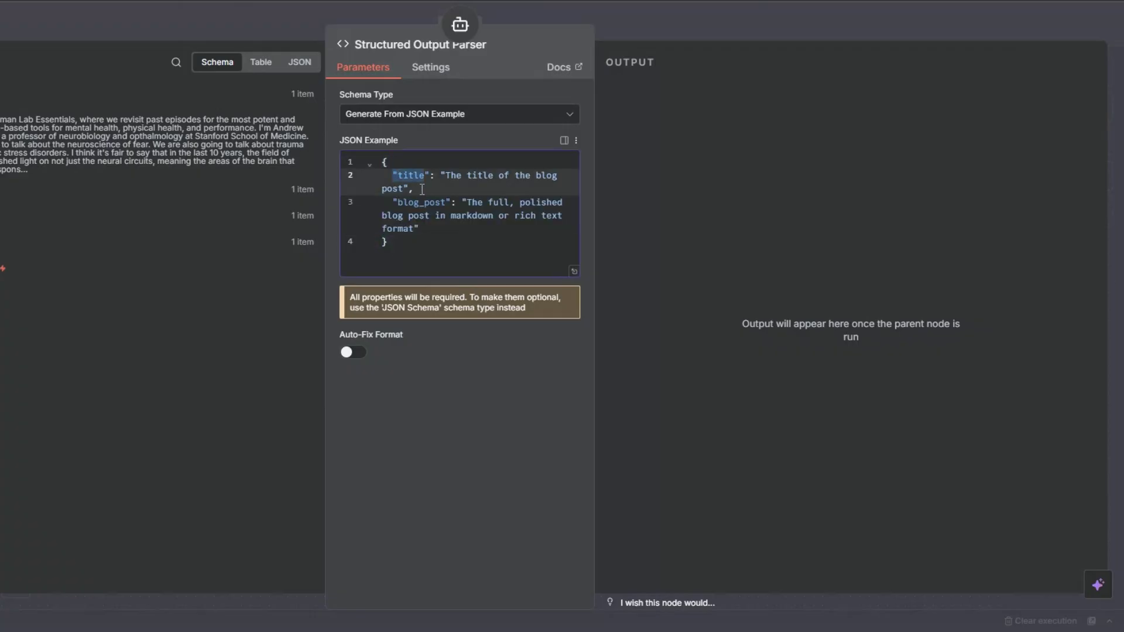
drag(394, 202, 434, 231)
key(Escape)
key(Escape)
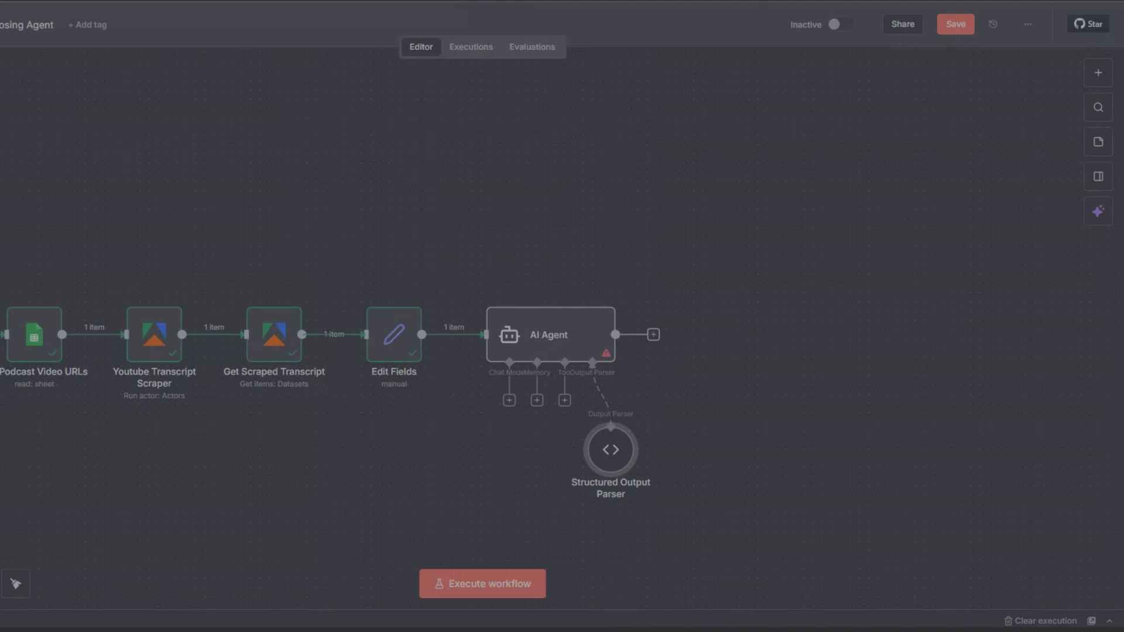
- Move the Structured Output Parser above the AI Agent and attach a Simple Memory node to the agent
drag(600, 437, 644, 231)
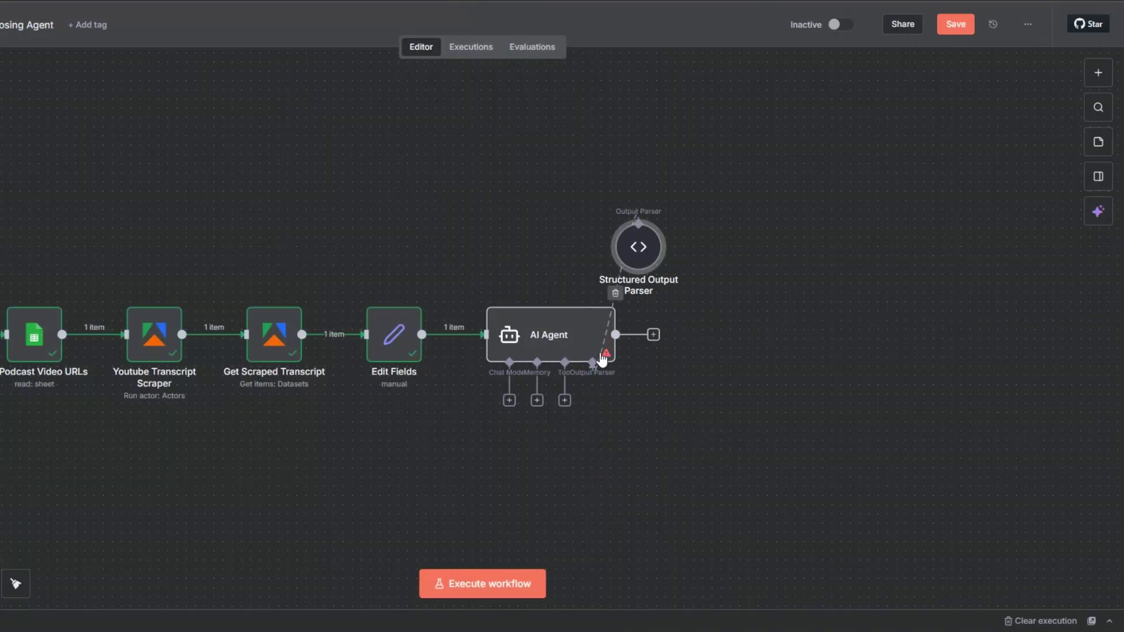
click(537, 400)
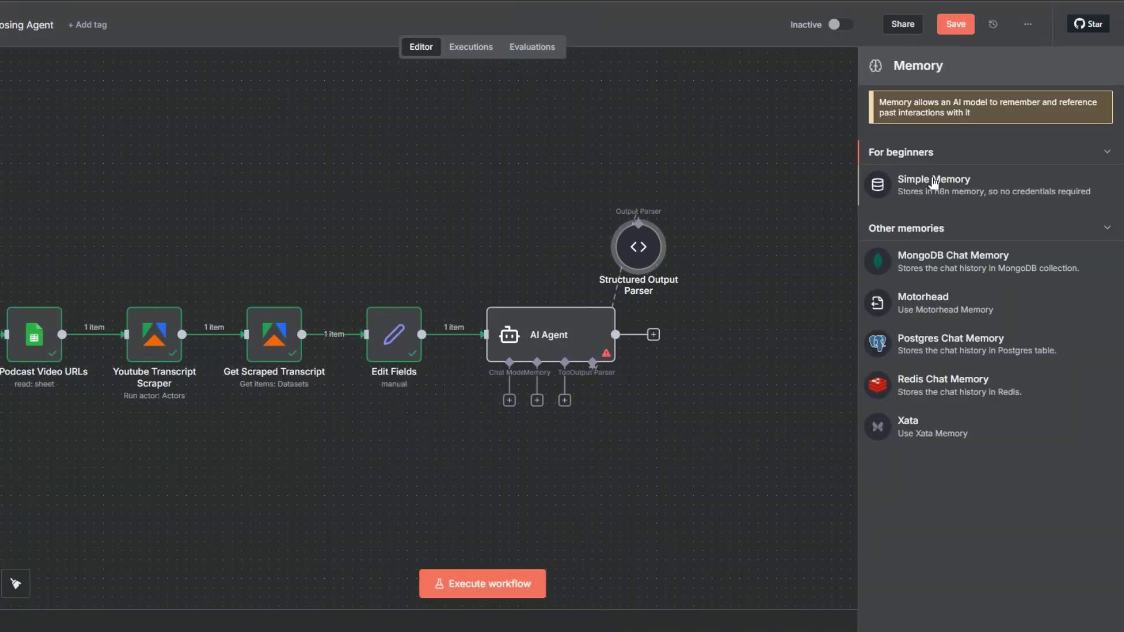
click(932, 181)
- Define the Simple Memory session key as the expression {{ $now }} and move the node above the AI Agent
click(459, 113)
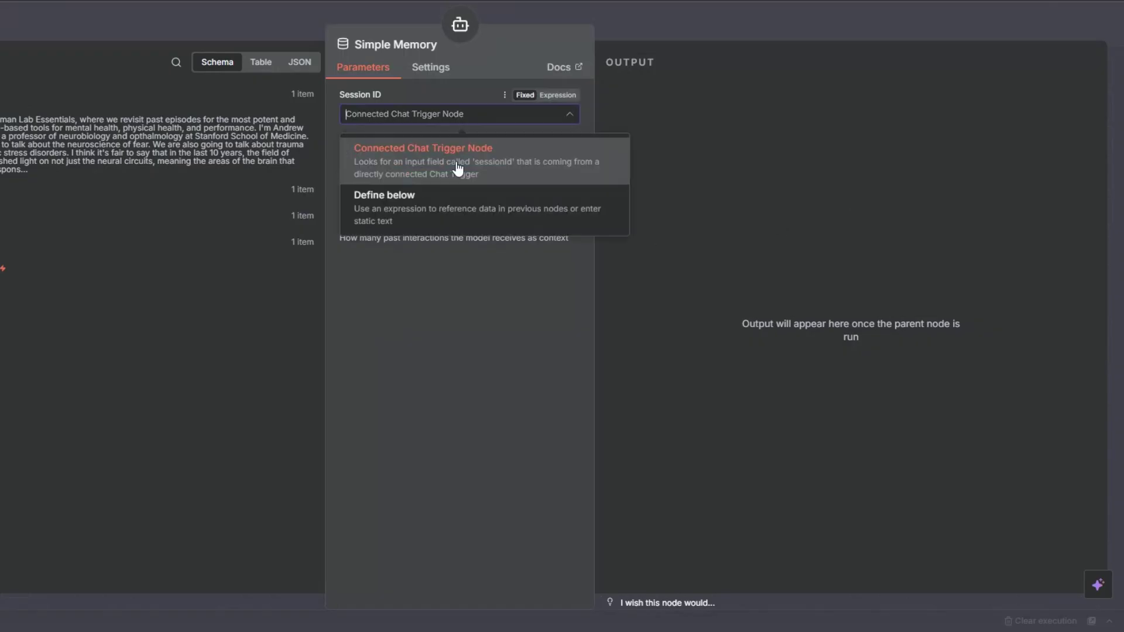
click(398, 190)
click(416, 159)
click(547, 141)
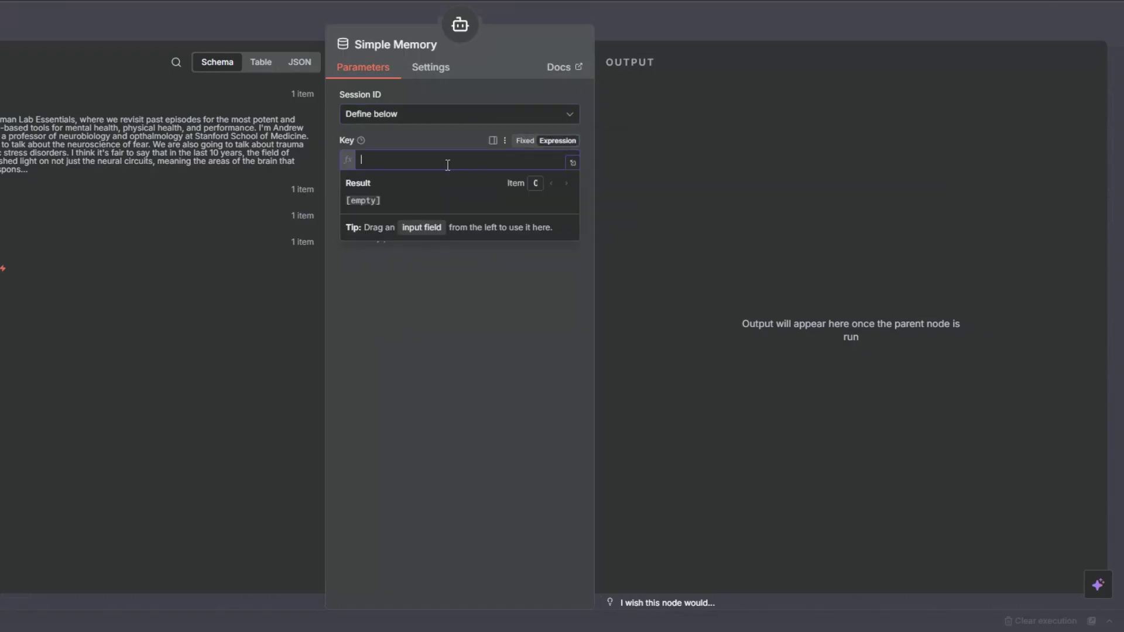
text({{ )
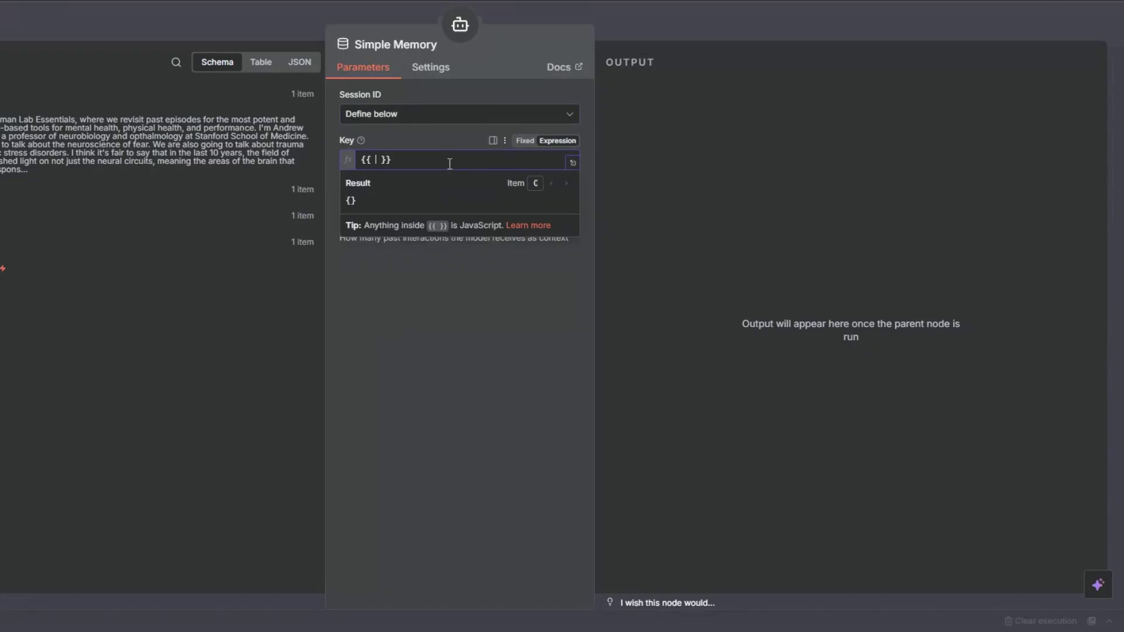
text($)
click(396, 69)
click(388, 289)
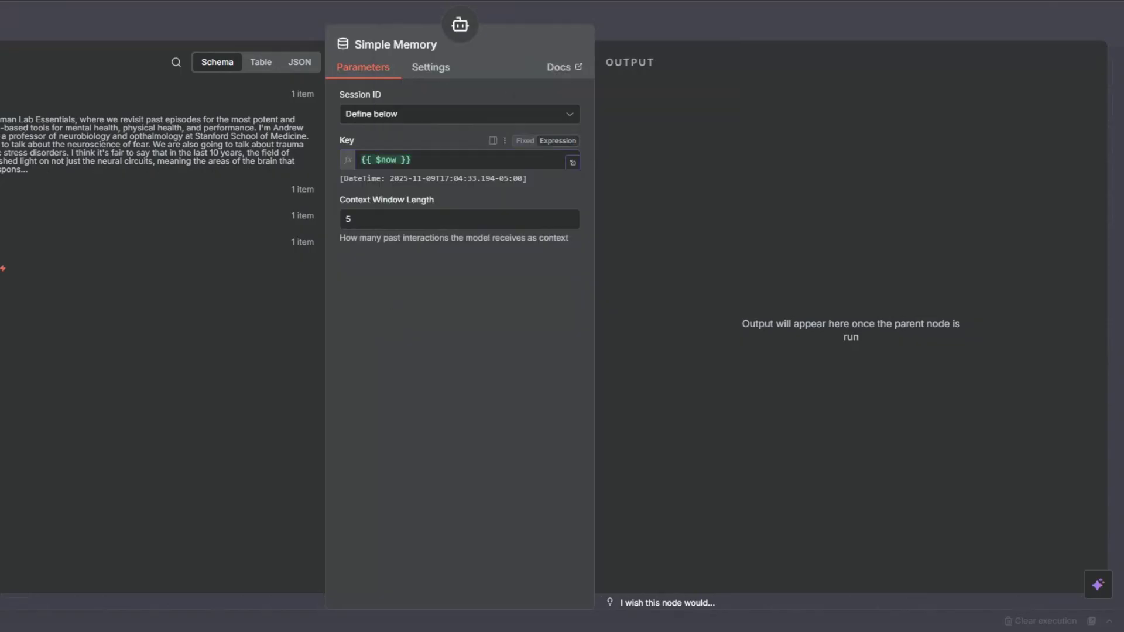
key(Escape)
drag(501, 432, 538, 238)
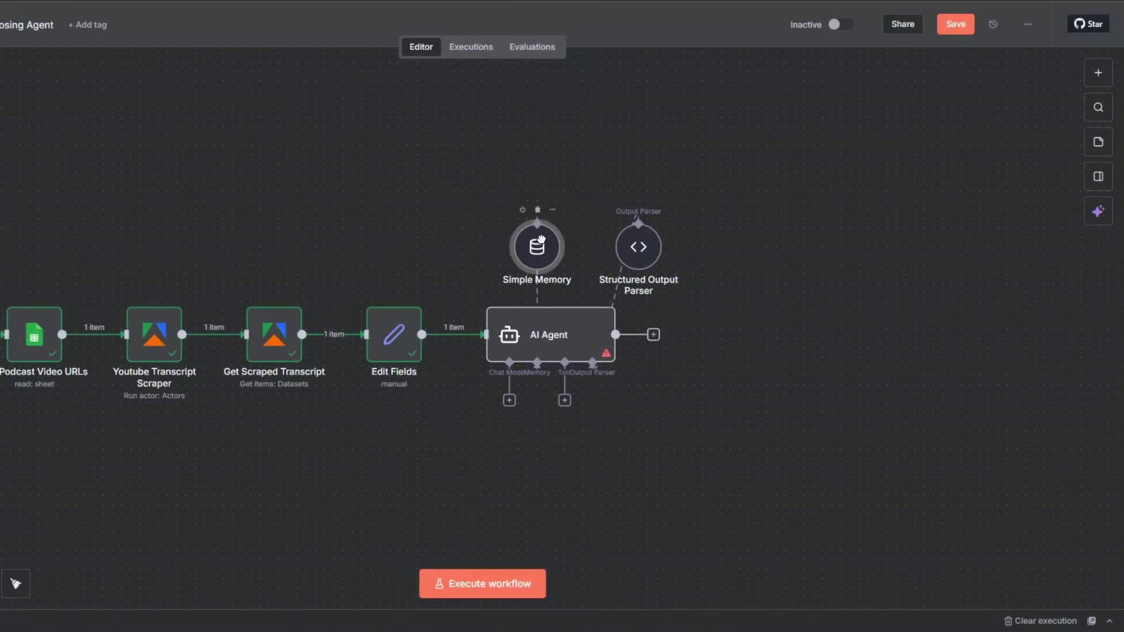
- Attach an OpenAI Chat Model node to the AI Agent as its chat model
click(509, 400)
scroll(986, 355, down, 5)
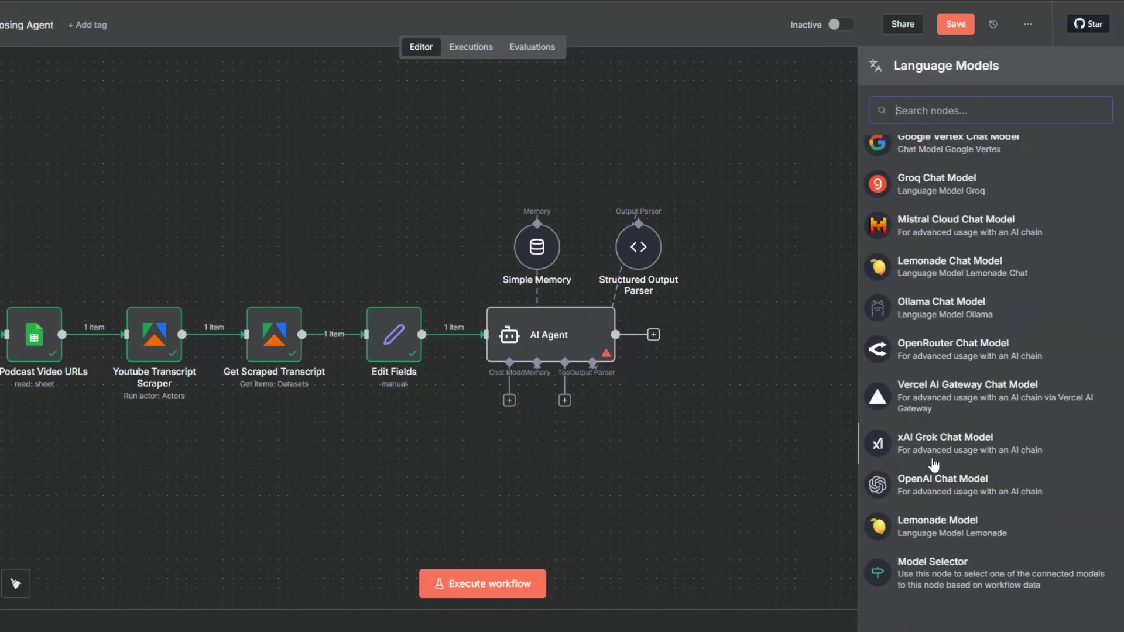
click(929, 476)
click(413, 109)
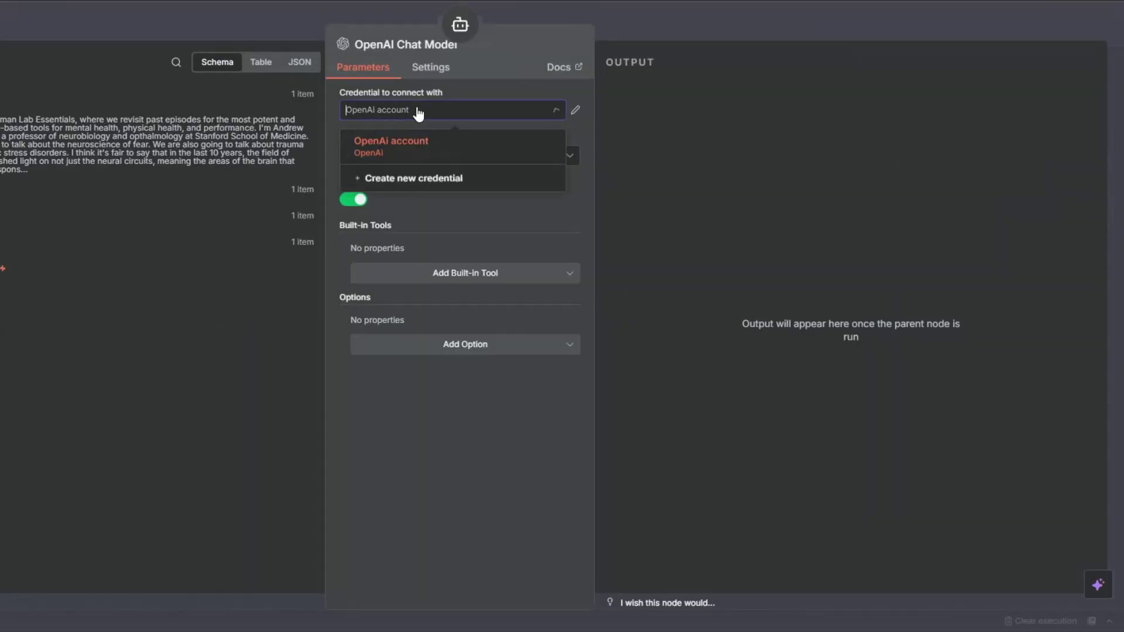
click(414, 182)
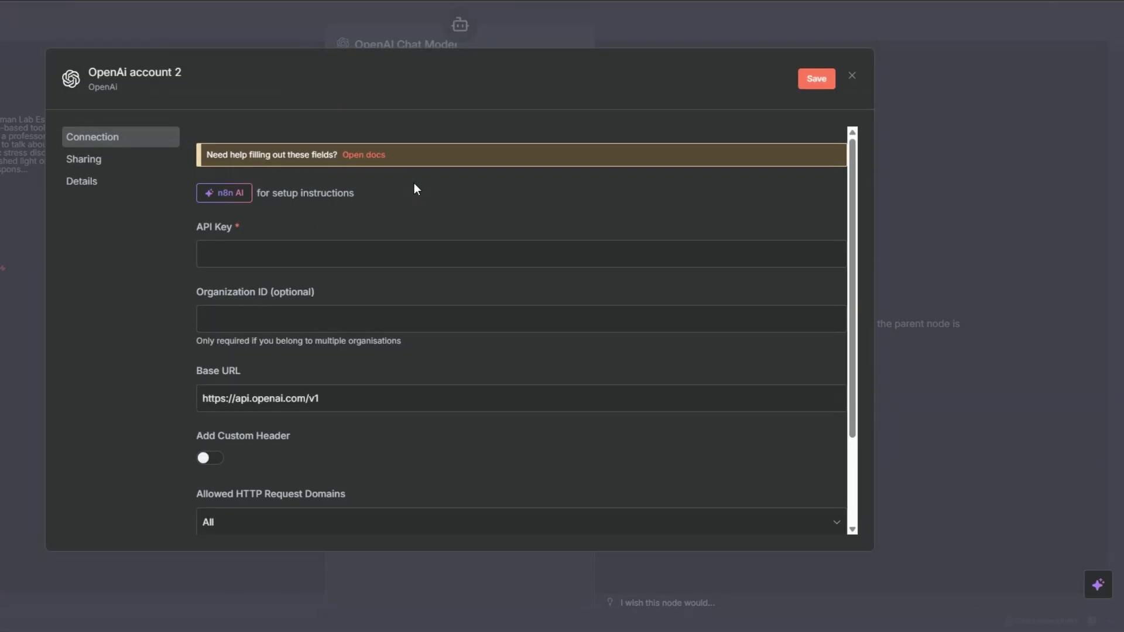
click(234, 266)
click(852, 77)
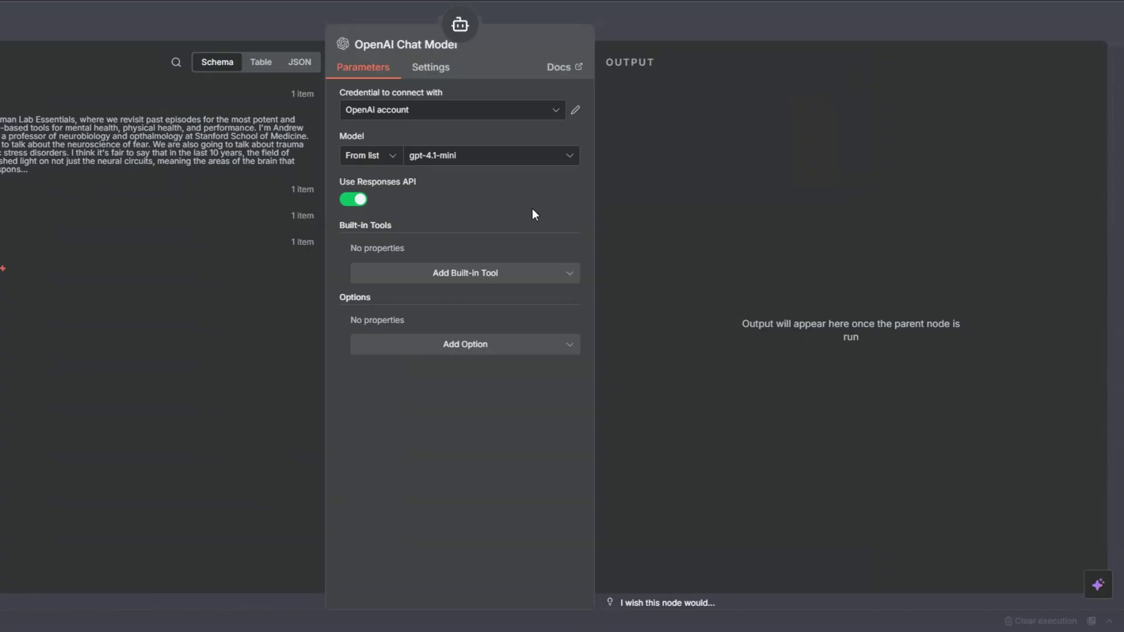
- Keep gpt-4.1-mini as the OpenAI model and move the OpenAI Chat Model above the AI Agent, beside Simple Memory
click(458, 159)
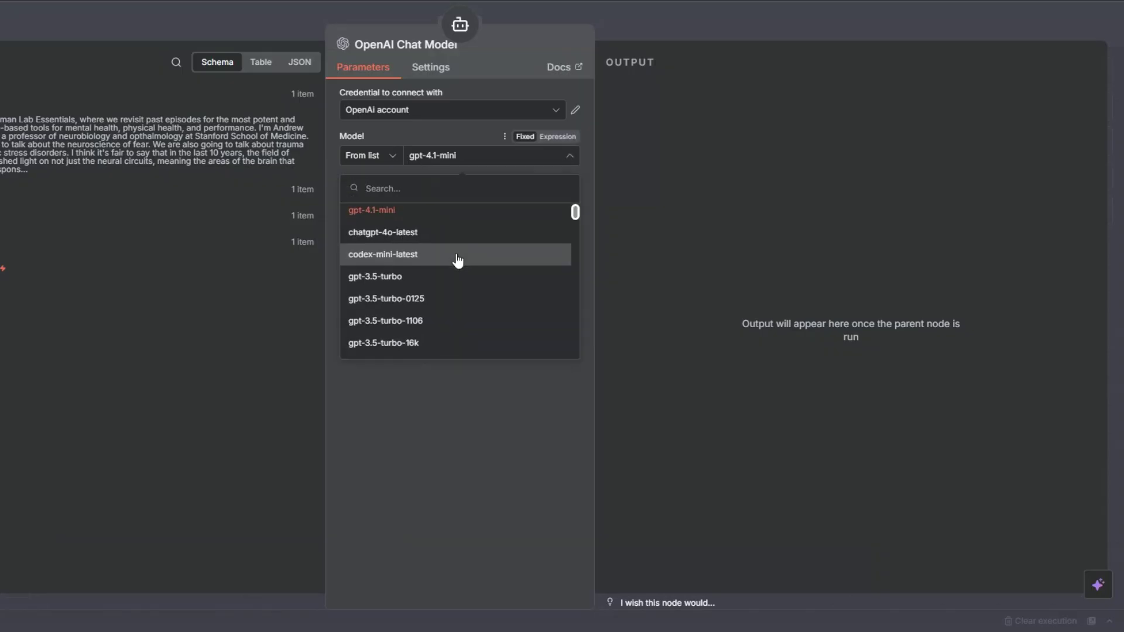
scroll(458, 260, down, 7)
click(467, 397)
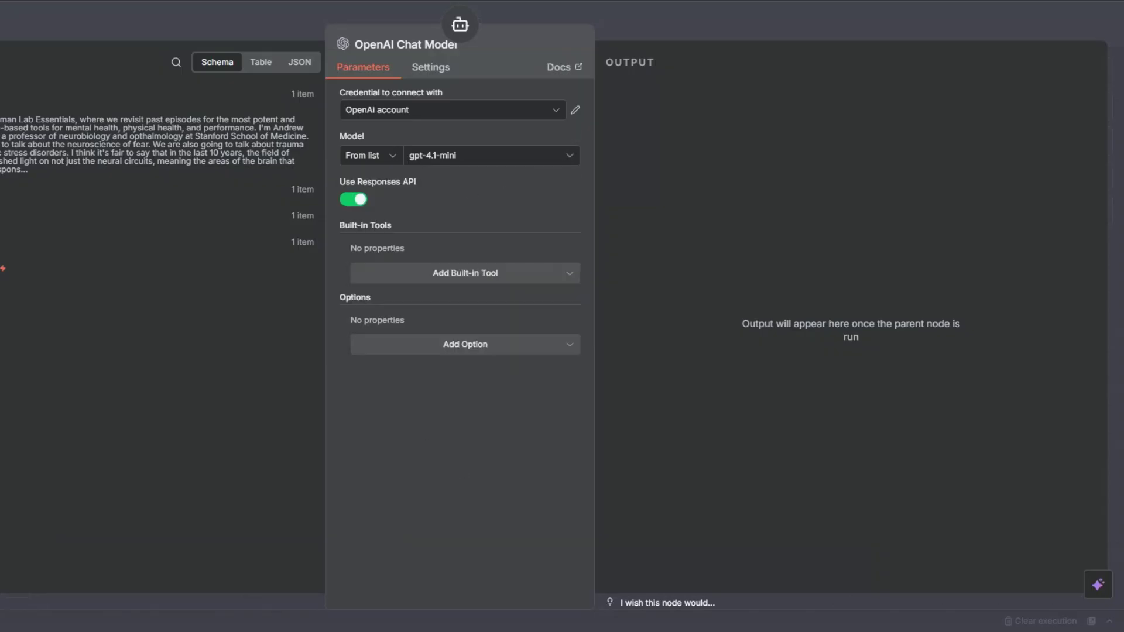
key(Escape)
drag(426, 440, 435, 249)
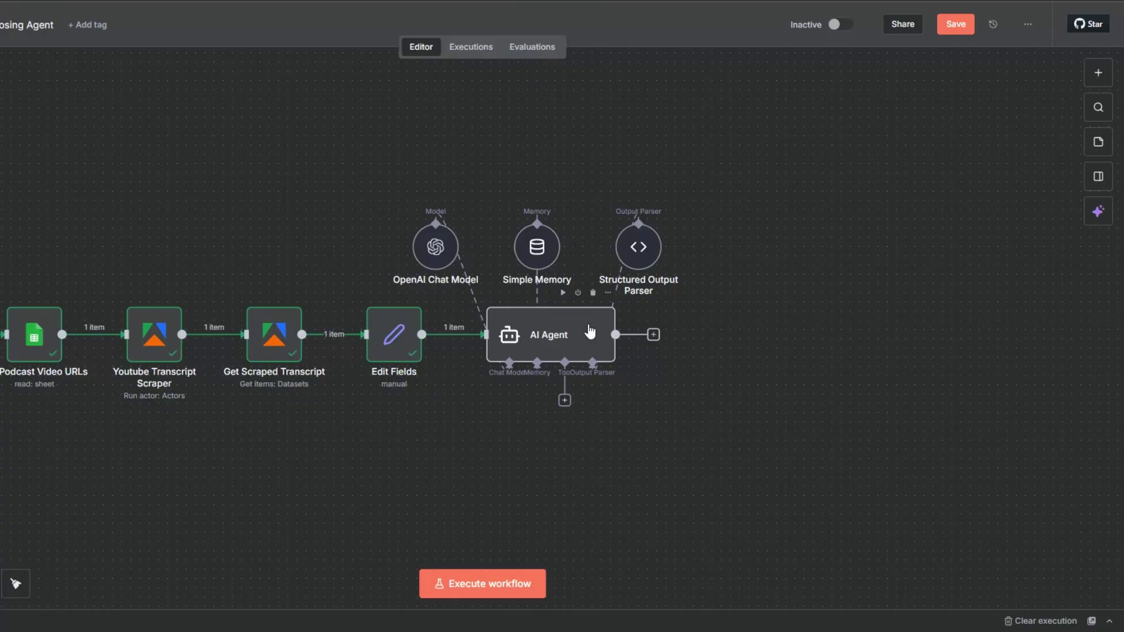
- Open the AI Agent node and execute only this step
click(590, 331)
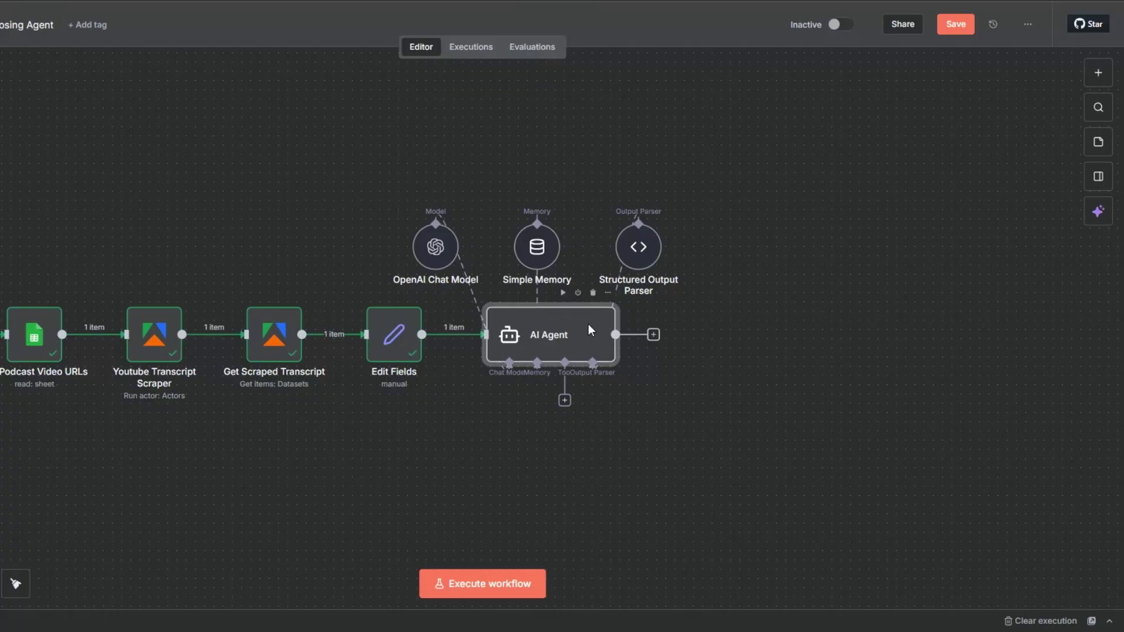
double_click(588, 324)
click(544, 45)
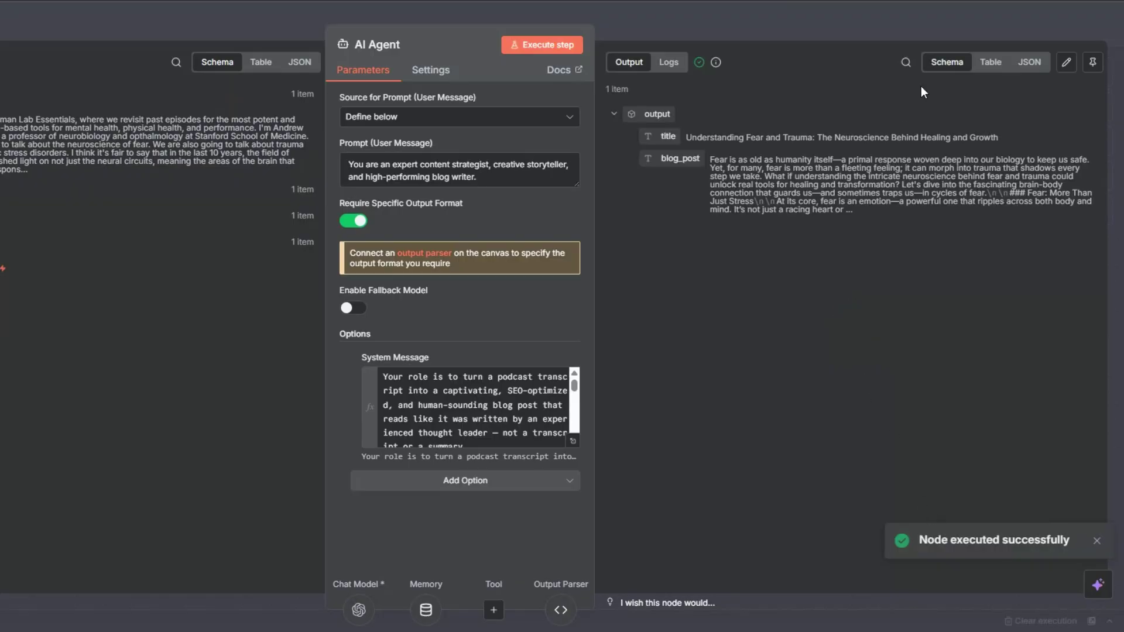
- Examine the generated title and full blog post in the AI Agent's output, shown as a table
click(990, 62)
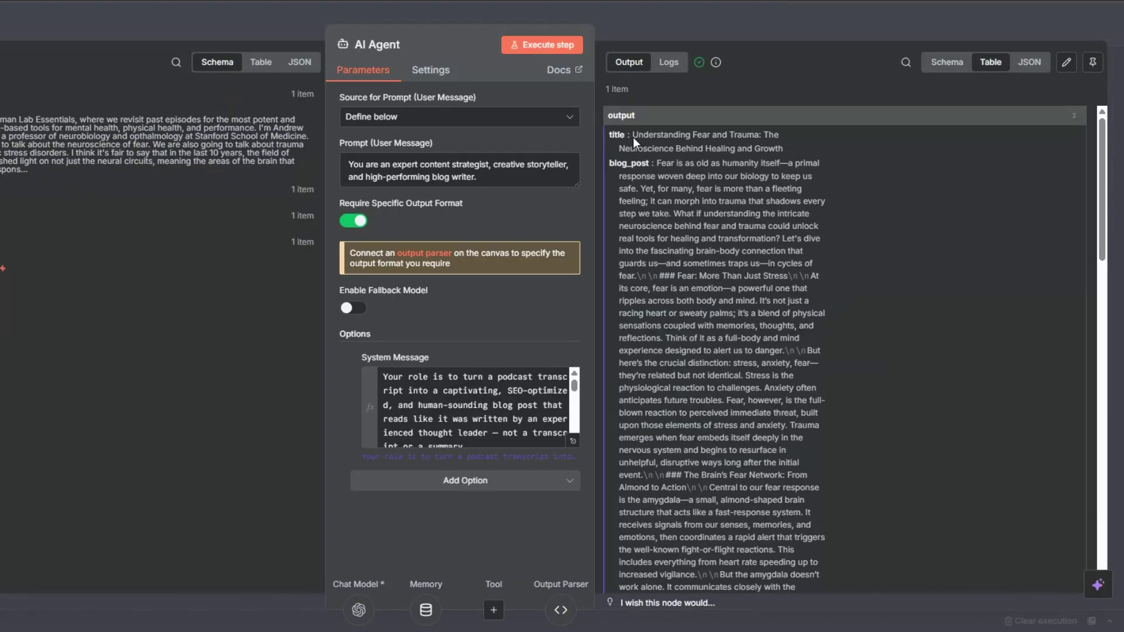
scroll(708, 160, down, 8)
scroll(726, 285, down, 10)
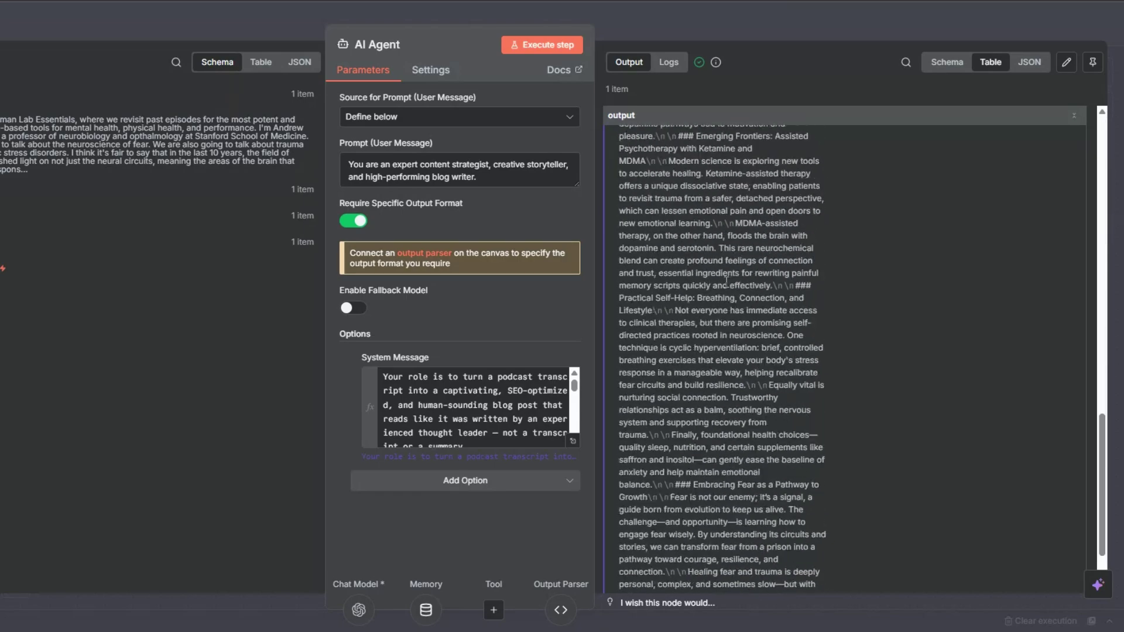
scroll(725, 286, up, 8)
scroll(724, 282, up, 10)
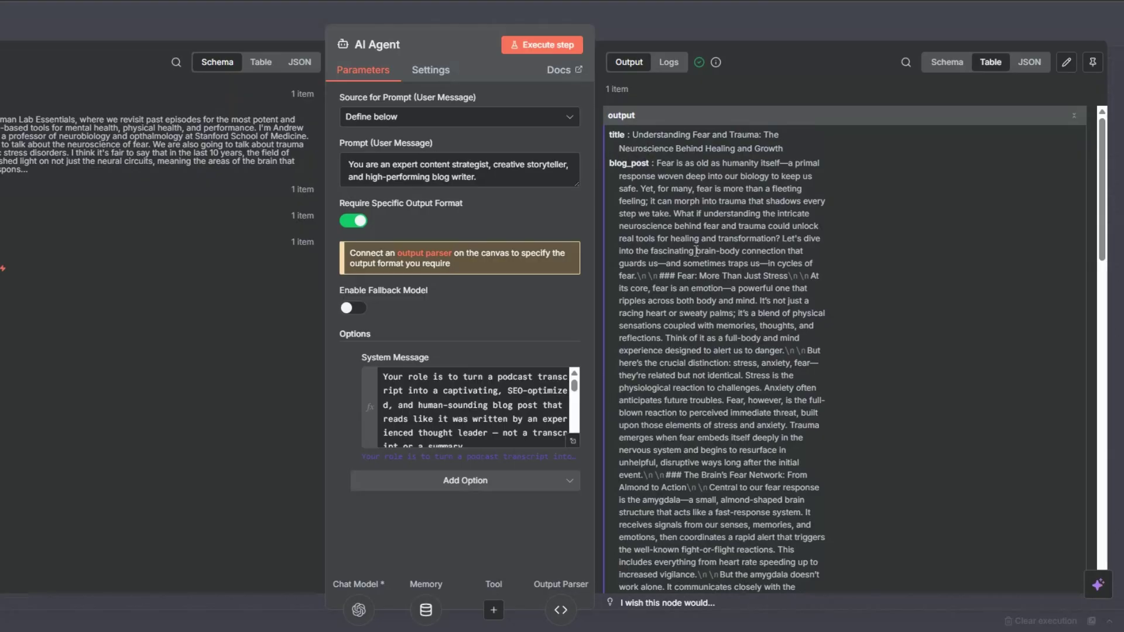
scroll(696, 206, down, 15)
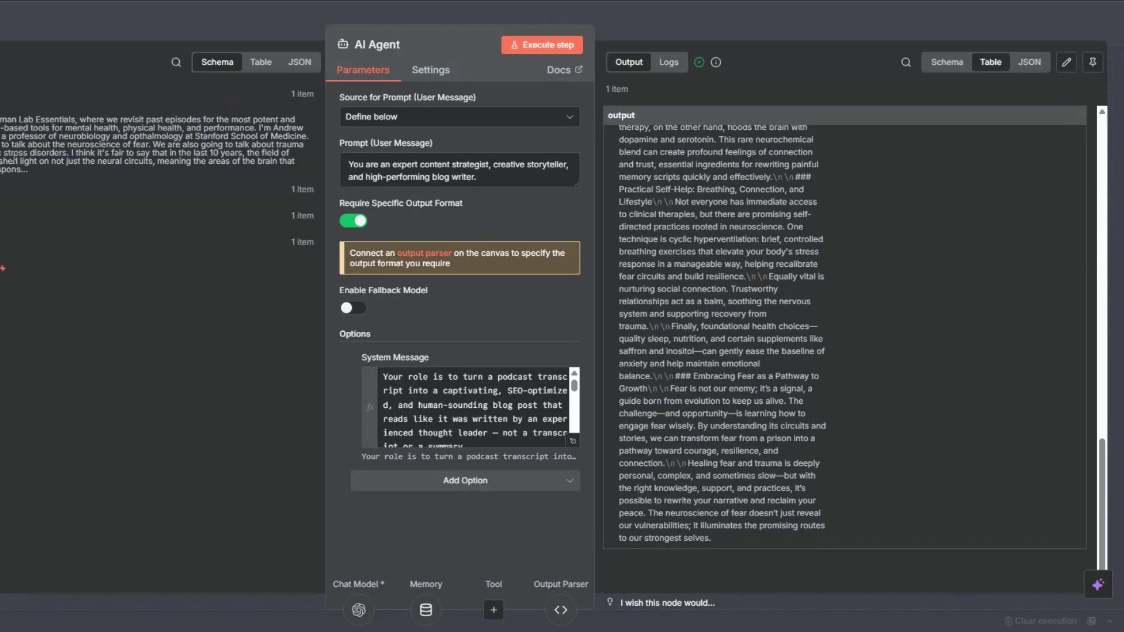
key(Escape)
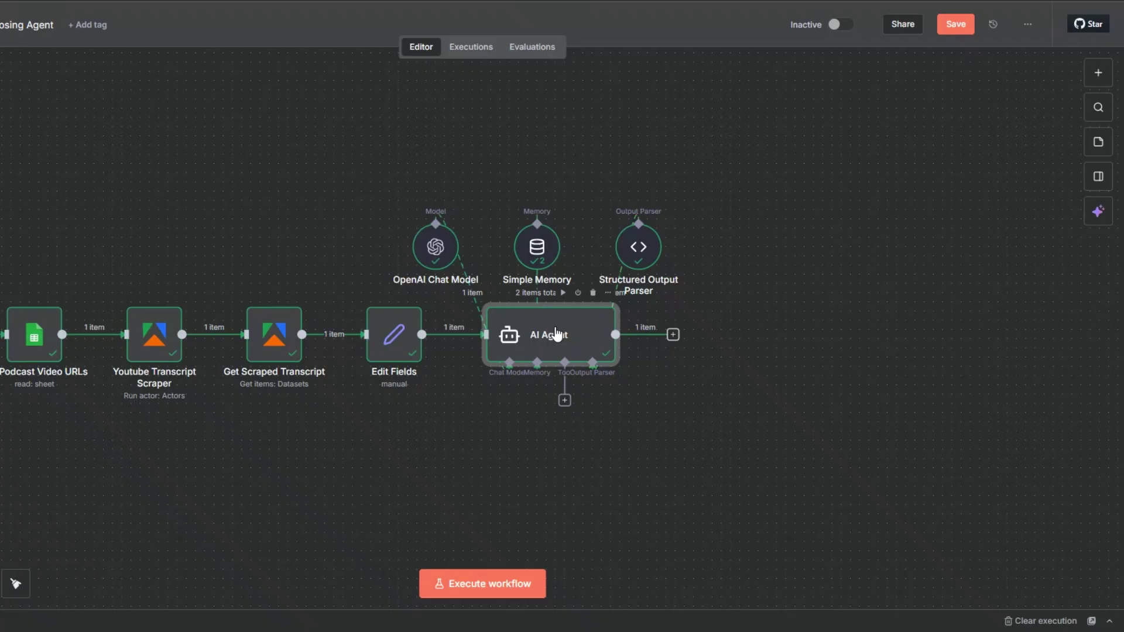
- Rename the AI Agent node as Blog Post Generator and save the workflow
key(F2)
click(372, 310)
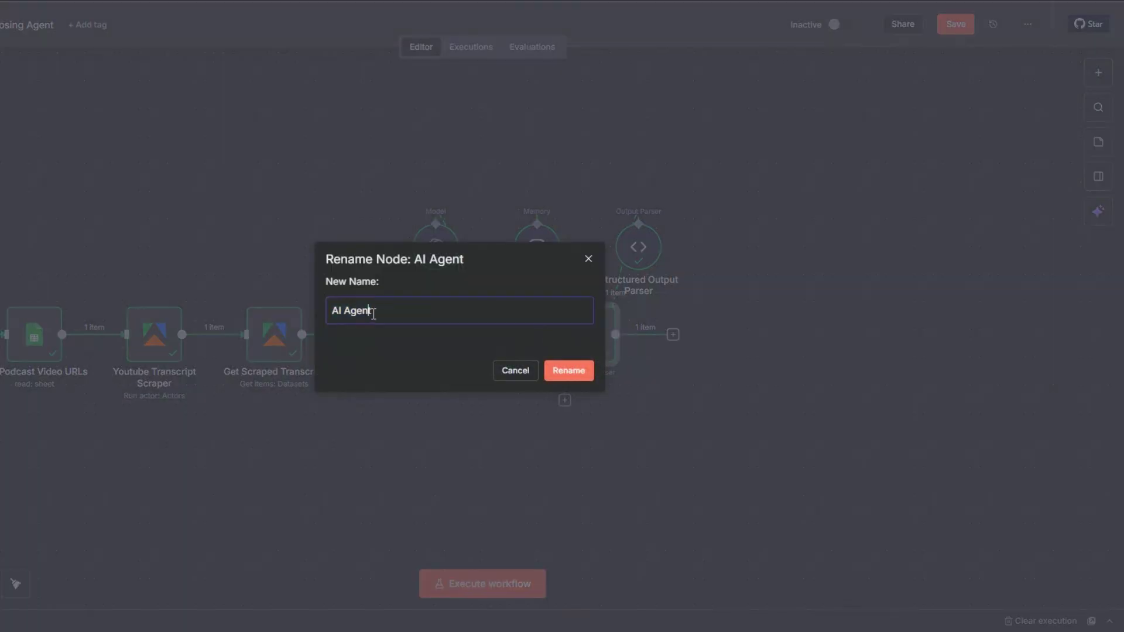
drag(371, 311, 334, 313)
text(Blog Post Generator)
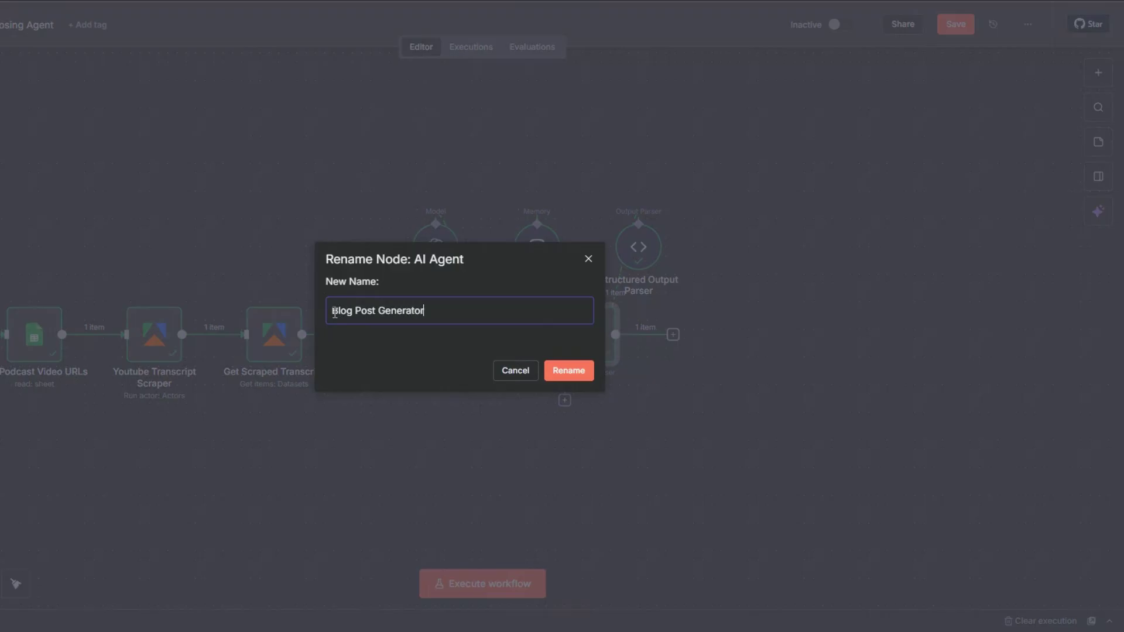
click(571, 370)
key(ctrl+s)
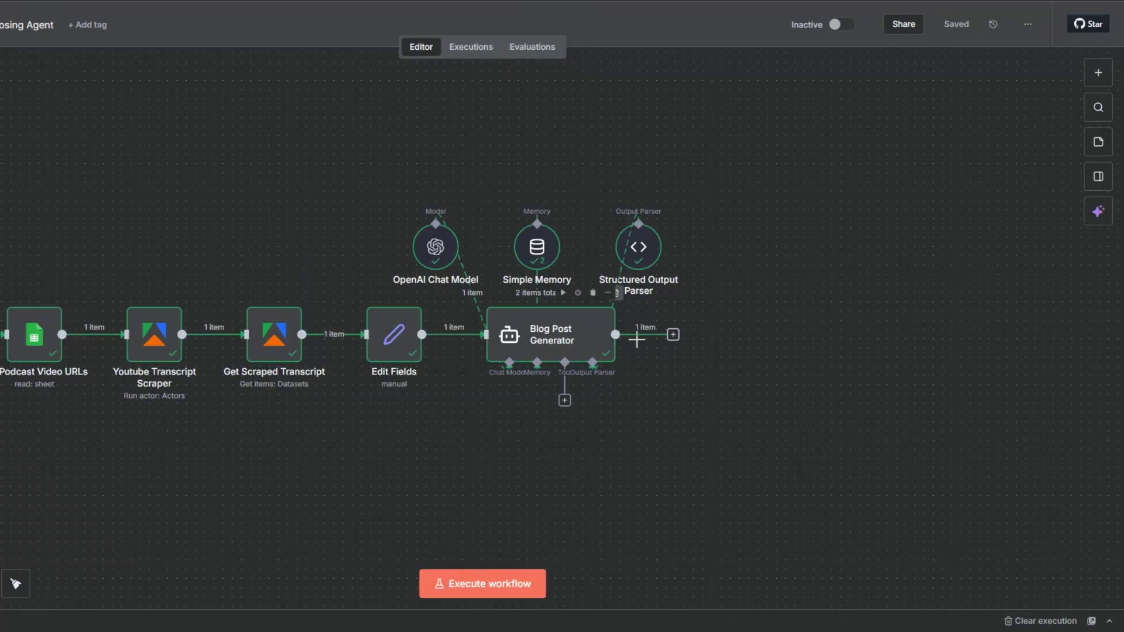
- Add a second AI Agent node after the Blog Post Generator
click(672, 335)
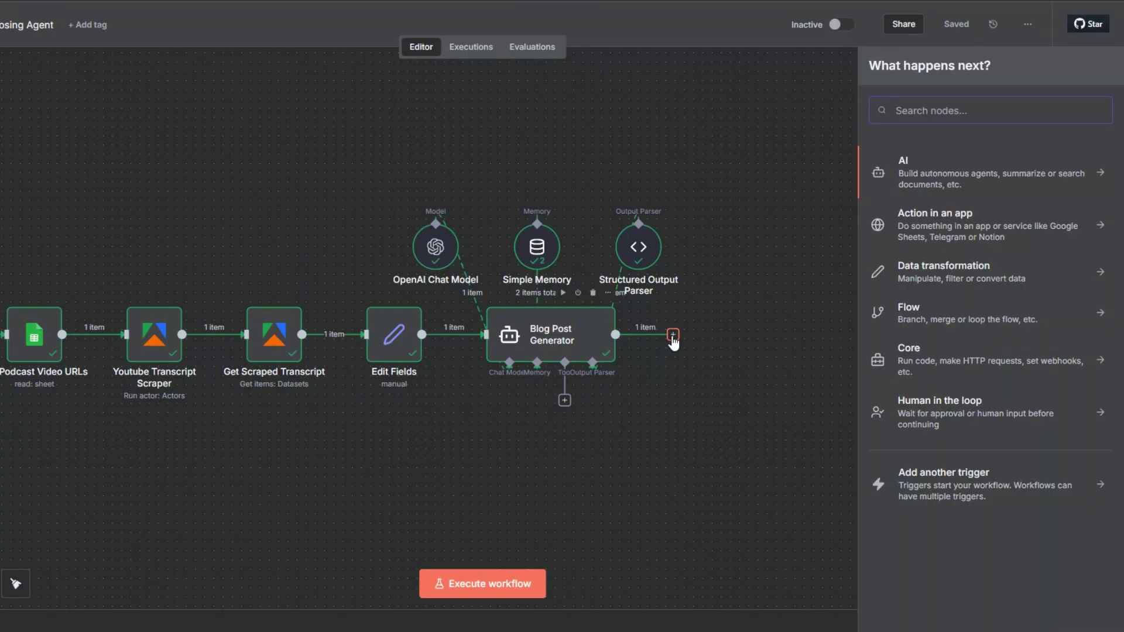
click(913, 170)
click(924, 253)
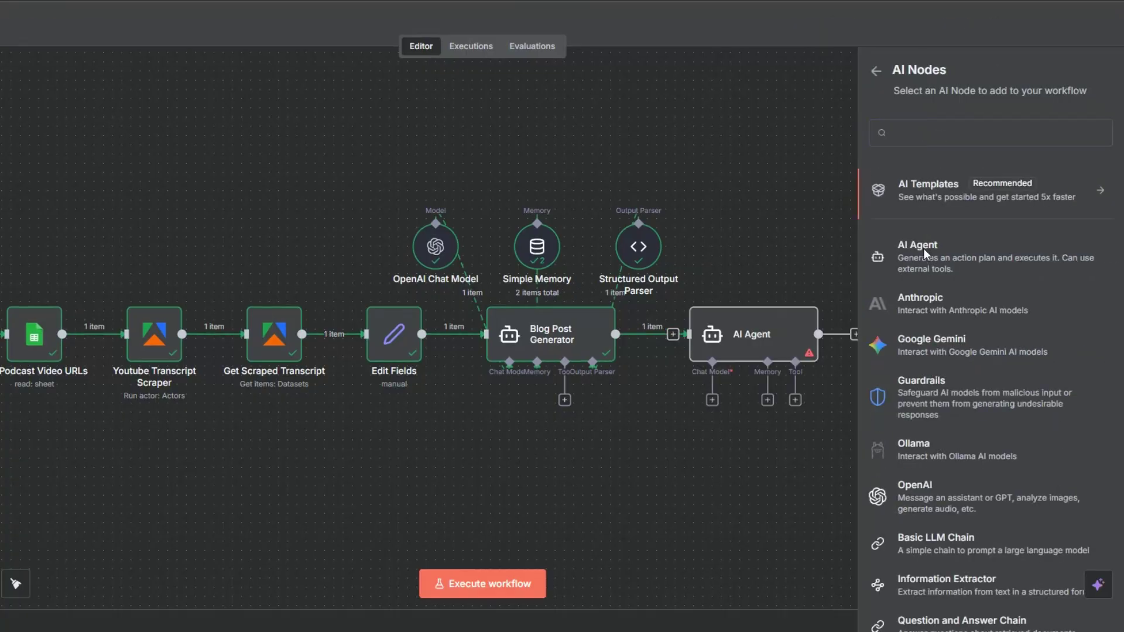
- Define the new agent's prompt as a world-class email copywriter and content strategist, and add a System Message for turning the podcast transcript into an email newsletter
click(456, 117)
click(560, 245)
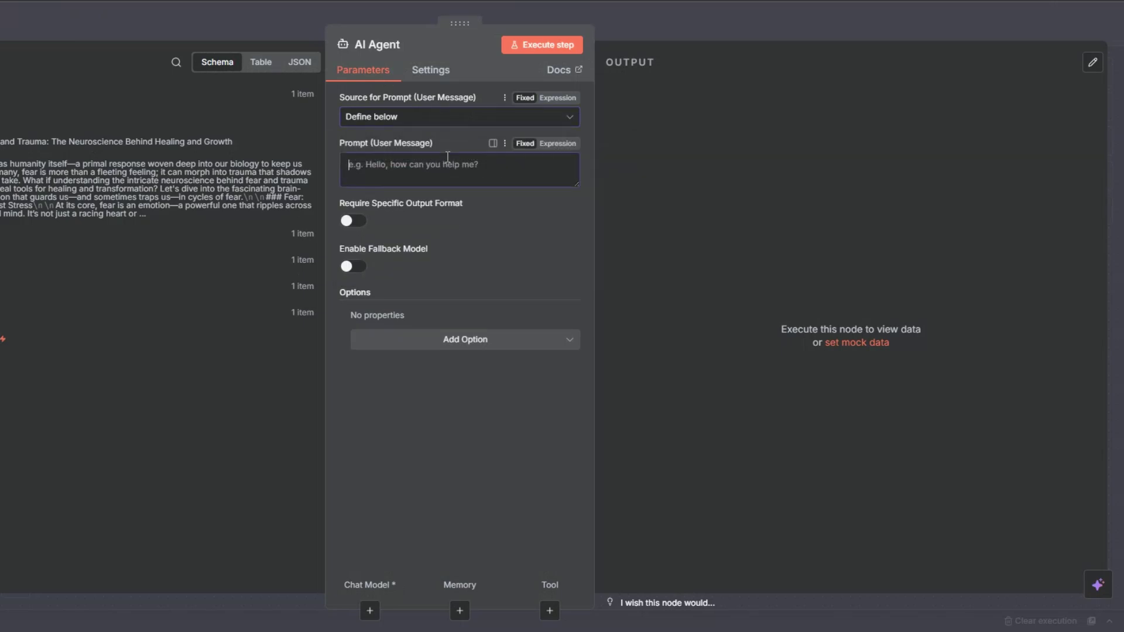
click(455, 340)
click(433, 373)
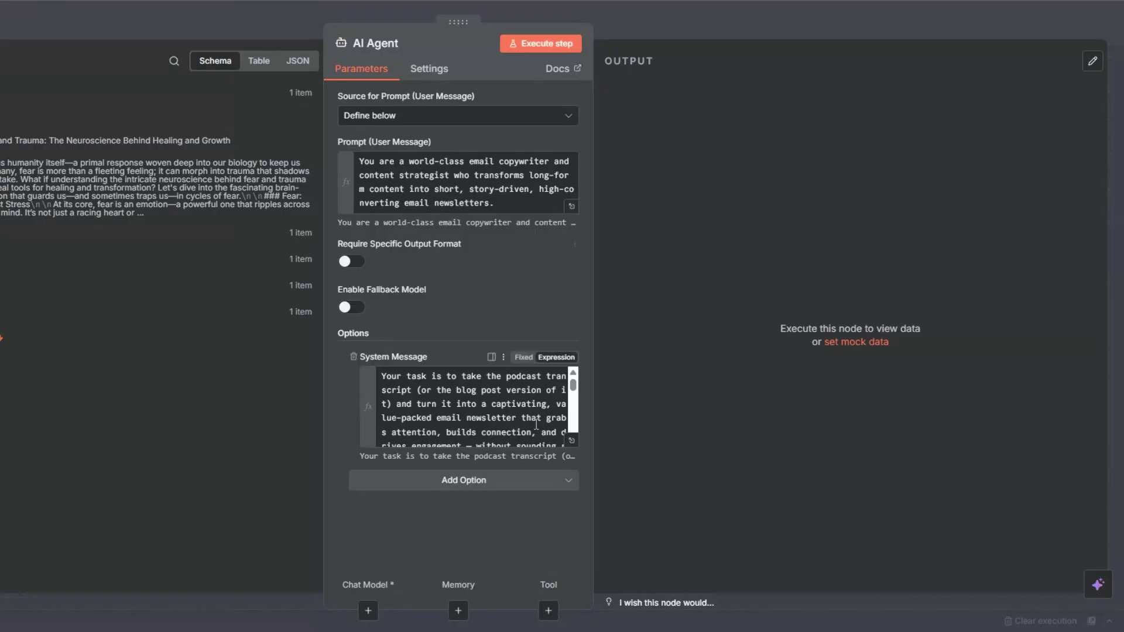
- Expand the newsletter System Message and examine its objective, writing style, tone, output, transcript input and final JSON sections
click(572, 440)
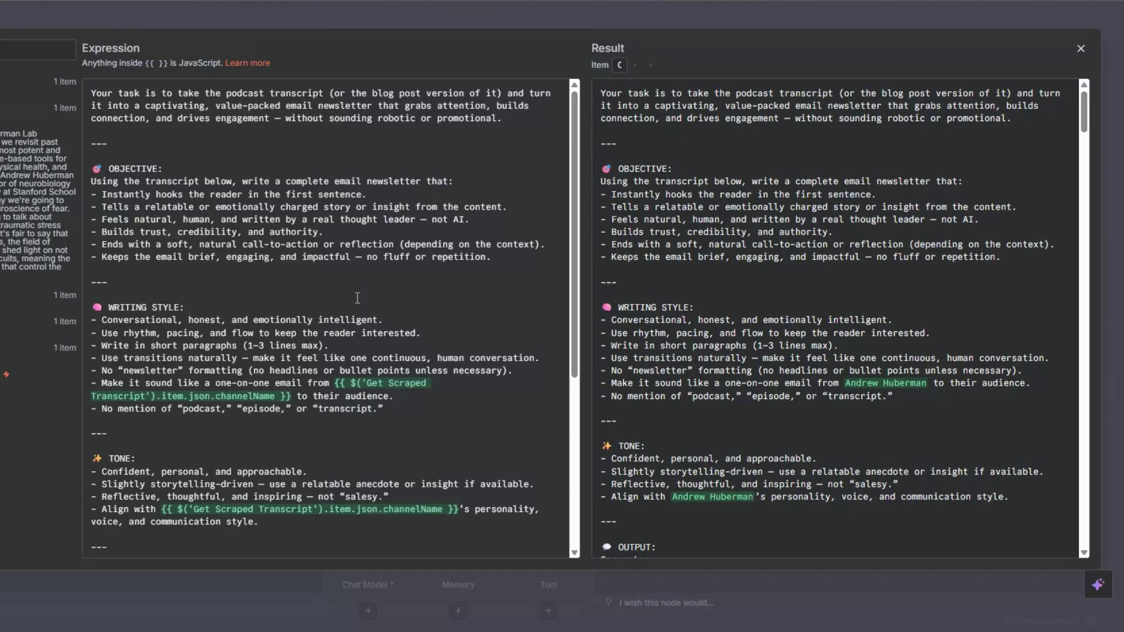
click(218, 169)
click(218, 168)
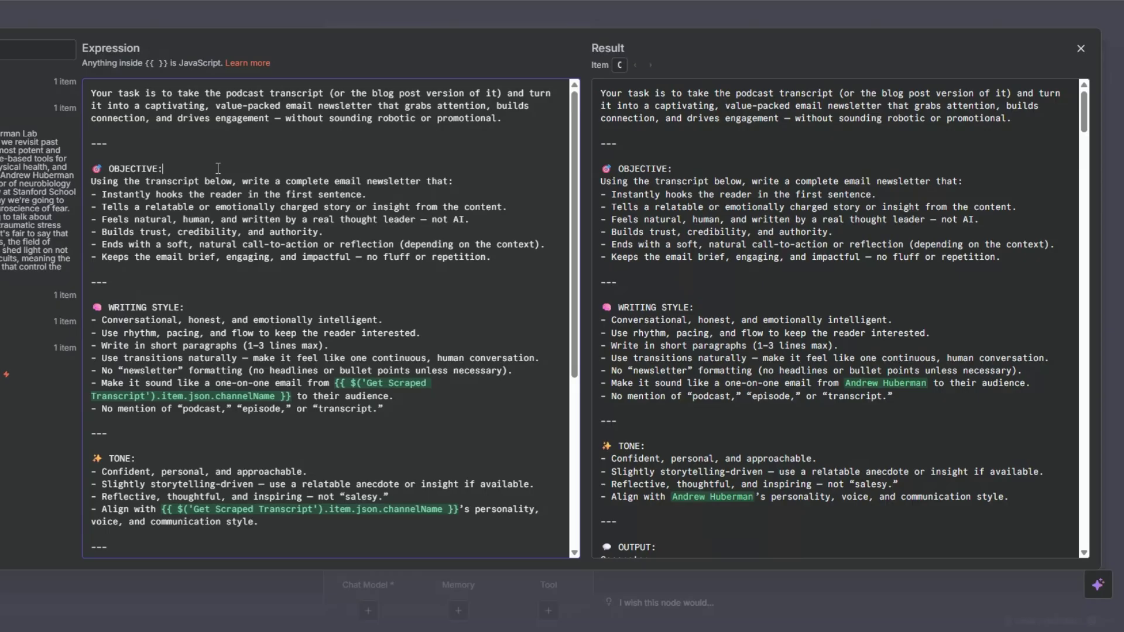
scroll(218, 170, down, 4)
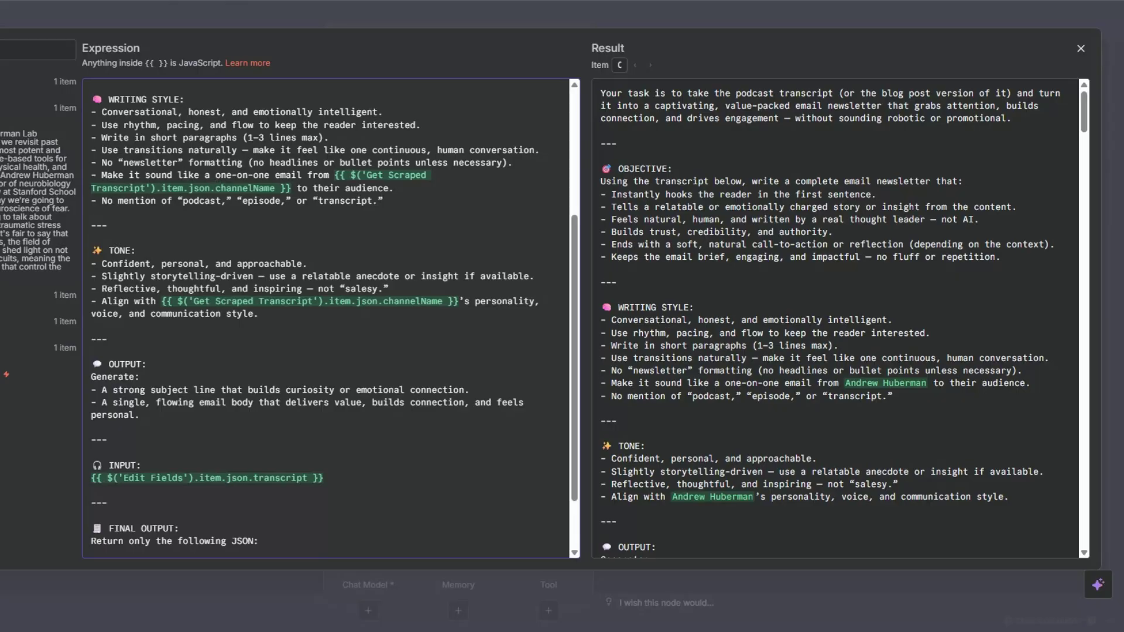
click(398, 189)
scroll(398, 190, down, 2)
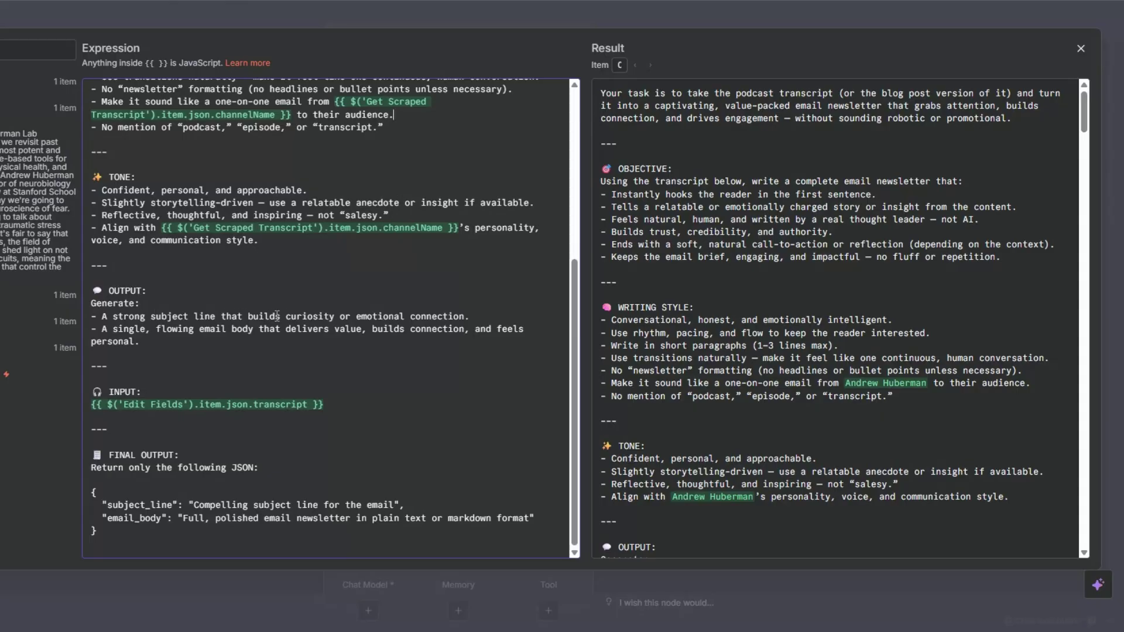
click(476, 318)
click(279, 343)
click(367, 415)
key(Escape)
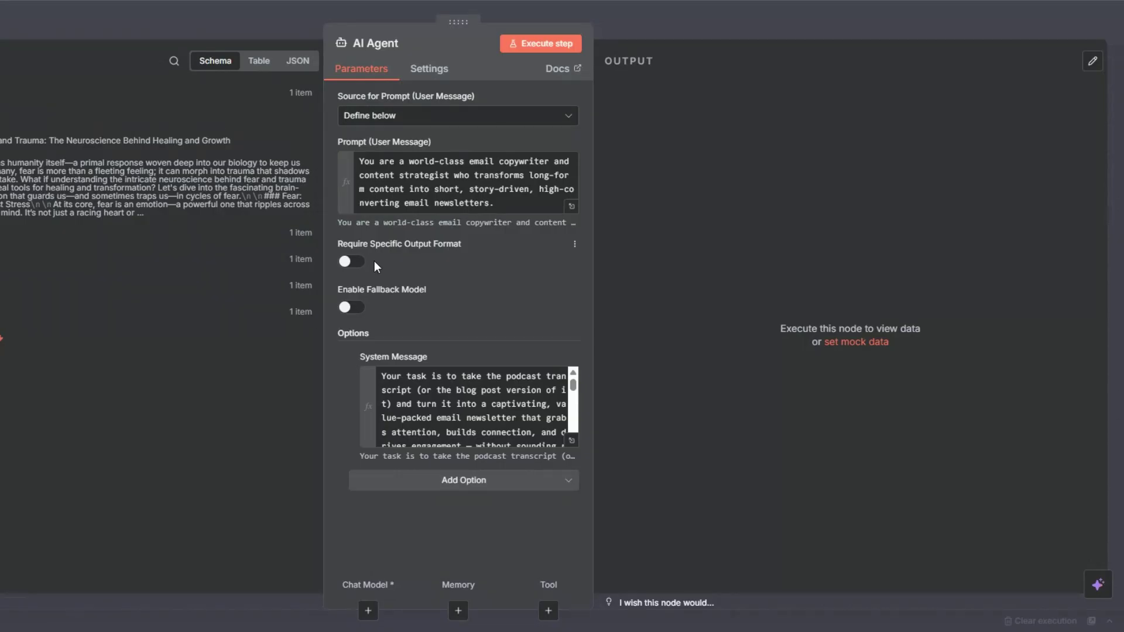
- Require a specific output format for the new AI Agent and attach another Structured Output Parser to it
click(354, 262)
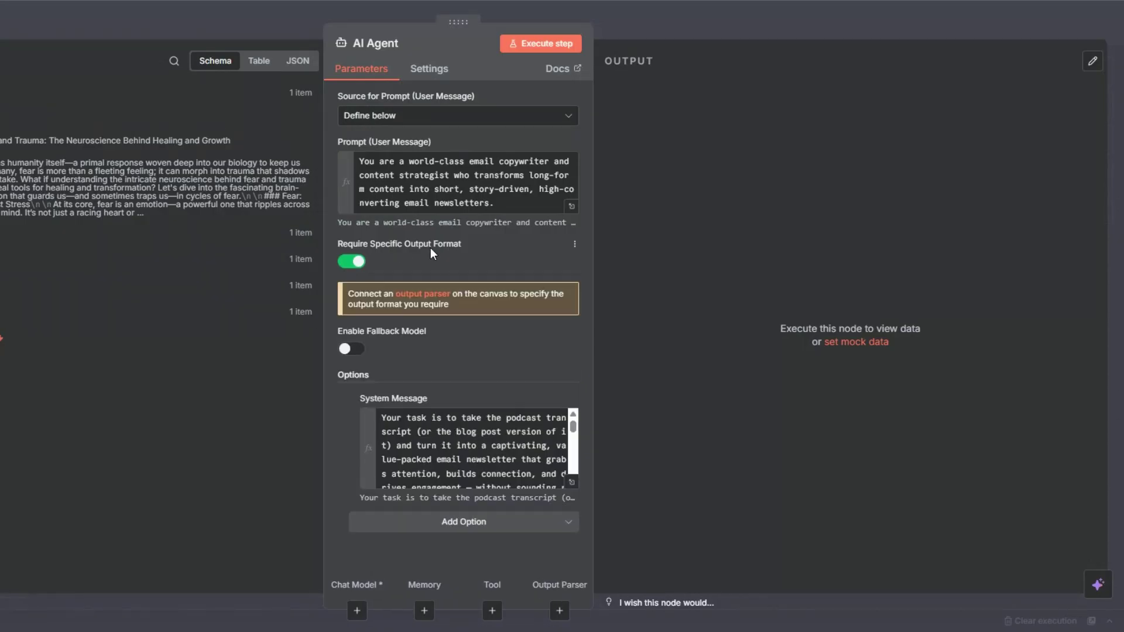
click(428, 297)
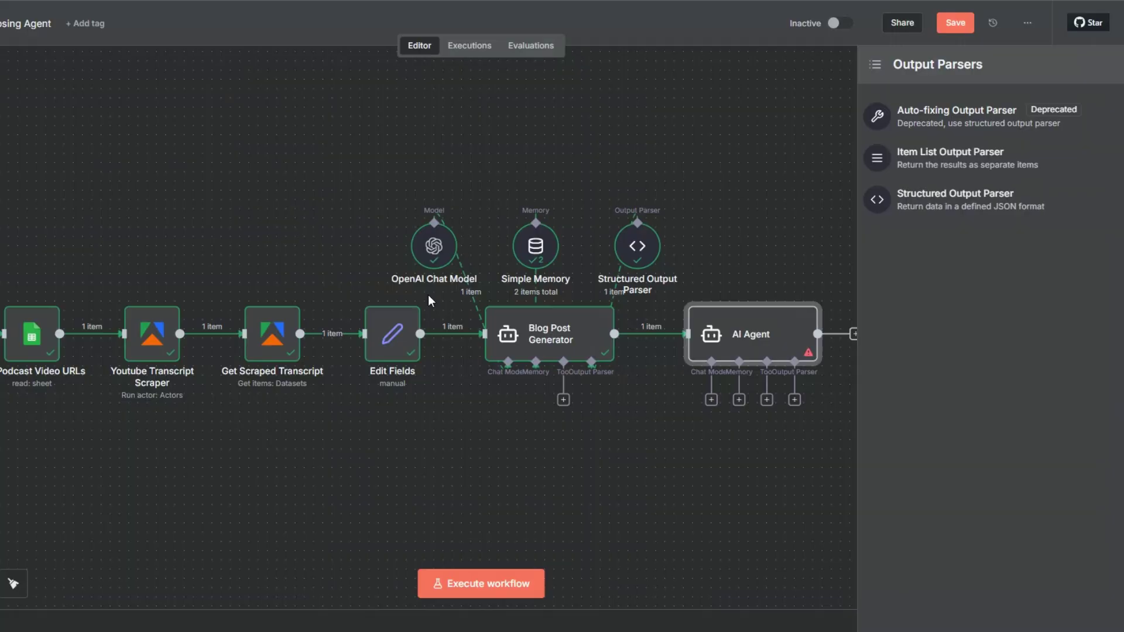
click(927, 206)
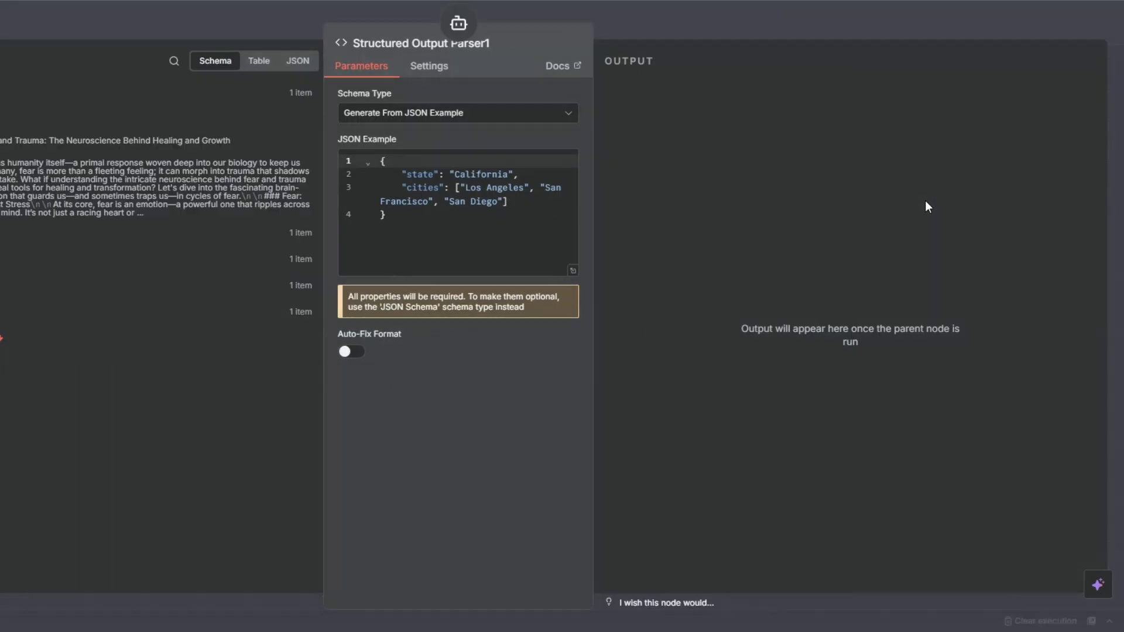
- Replace the new output parser's JSON example with subject_line and email_body fields describing the subject line and the full email newsletter
drag(381, 161, 386, 237)
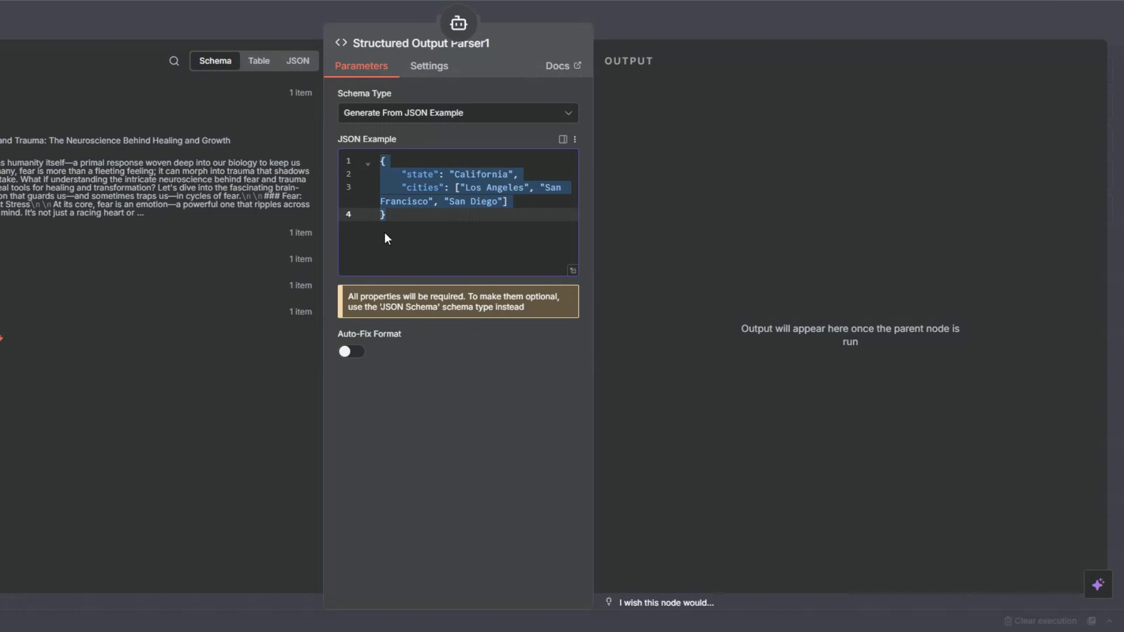
text({   "subject_line": "Compelling subject line for the email",   "email_body": "Full, polished email newsletter in plain text or markdown format" })
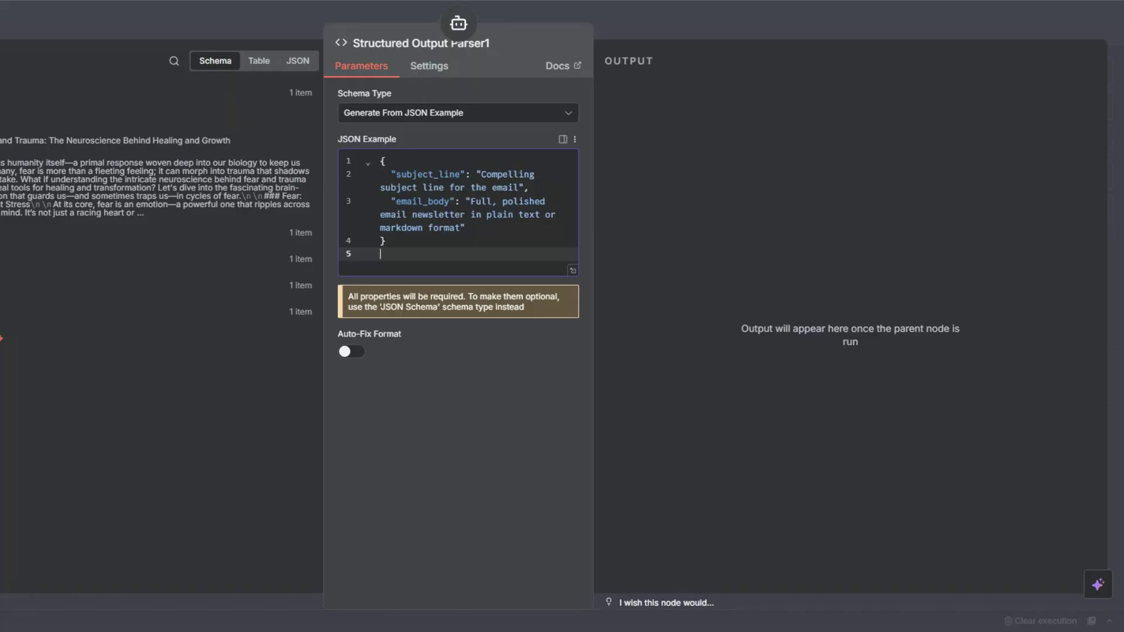
key(Escape)
- Place the new output parser above the AI Agent and connect the agent to the existing Simple Memory and OpenAI Chat Model
drag(820, 463, 878, 265)
drag(739, 399, 539, 250)
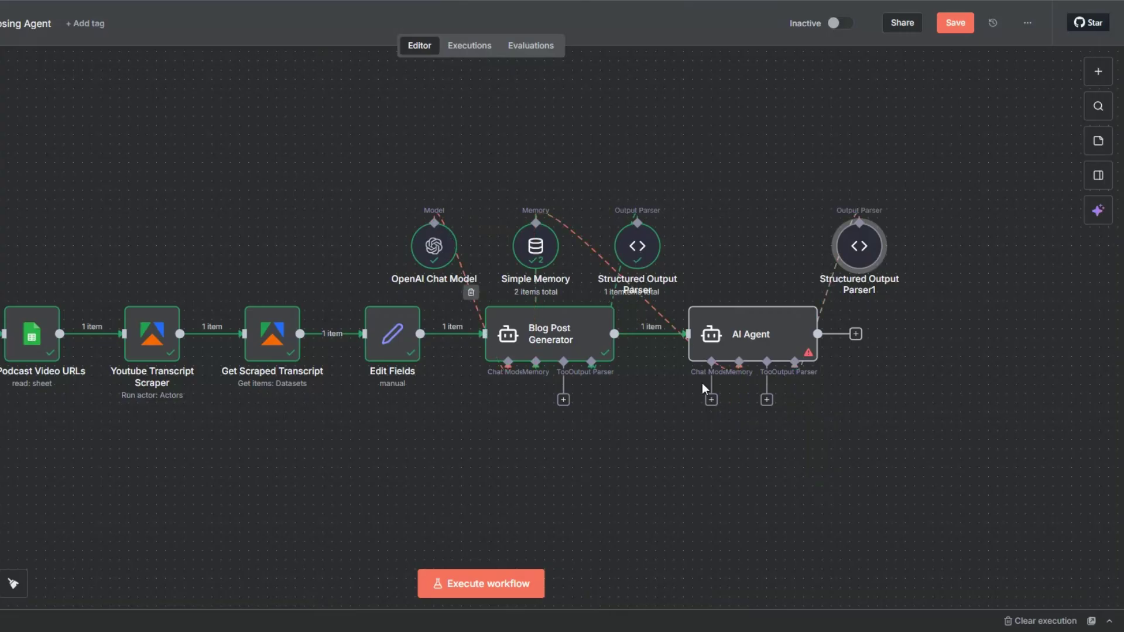
drag(710, 404, 439, 240)
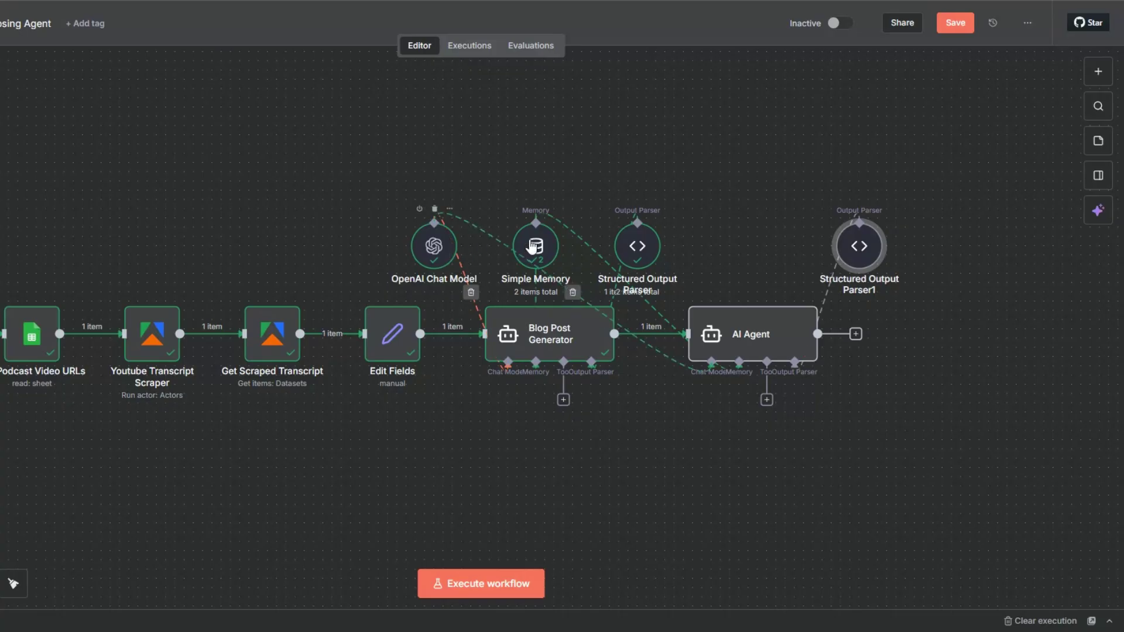
- Rearrange the Simple Memory node, tidy up the whole workflow layout and save the workflow
drag(537, 248, 736, 254)
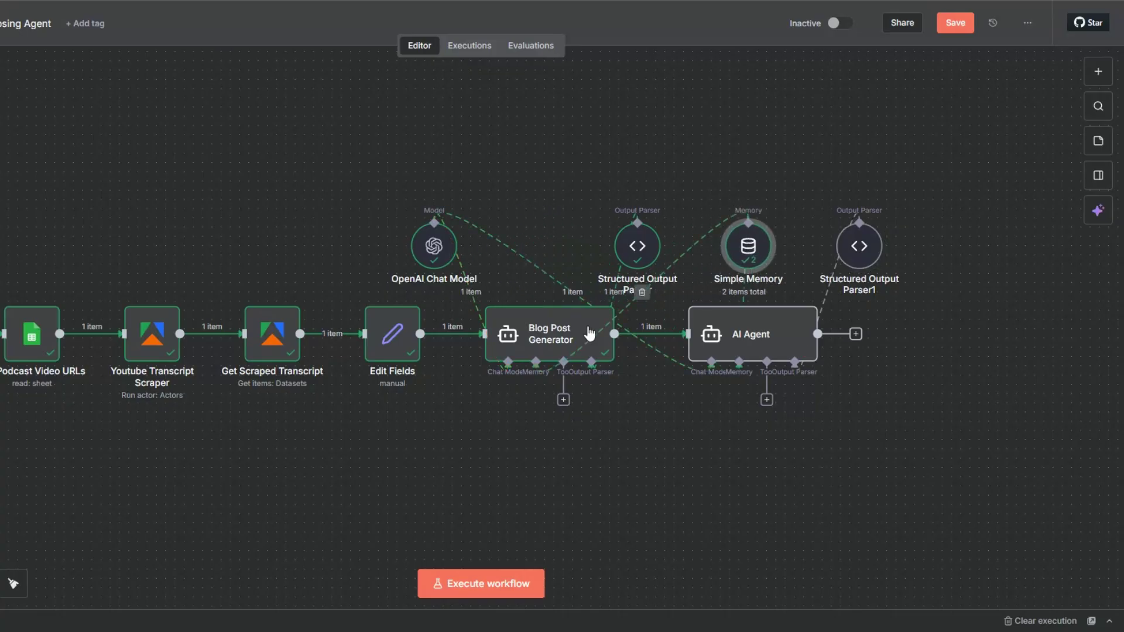
key(shift+alt+t)
key(ctrl+s)
- Execute the AI Agent node on its own and review the generated subject line and email body in its output
click(746, 349)
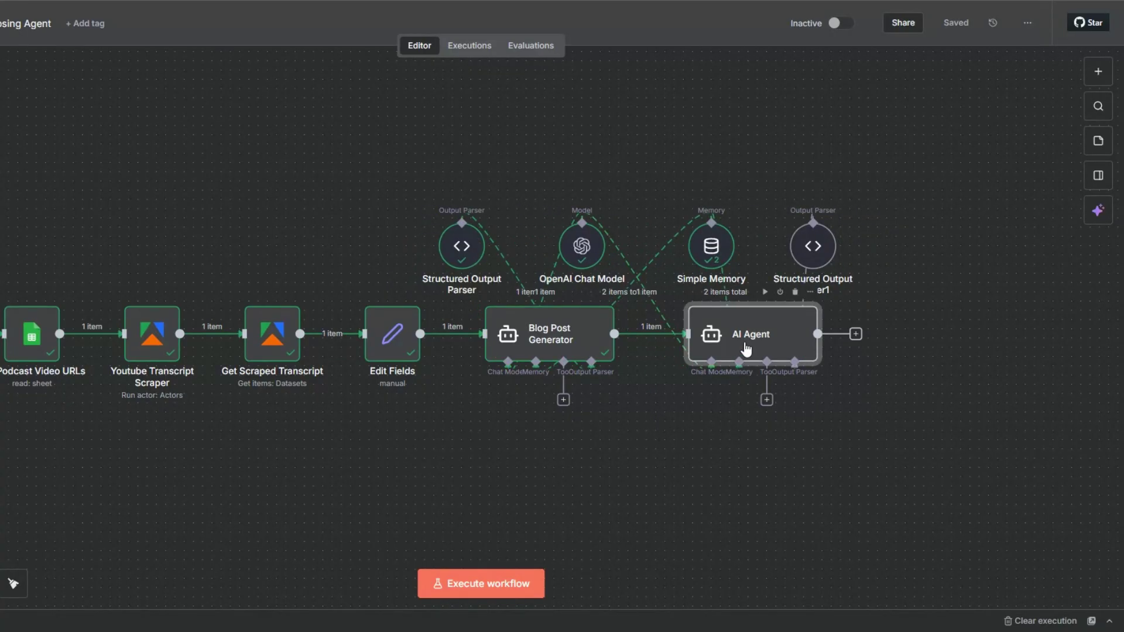
double_click(747, 350)
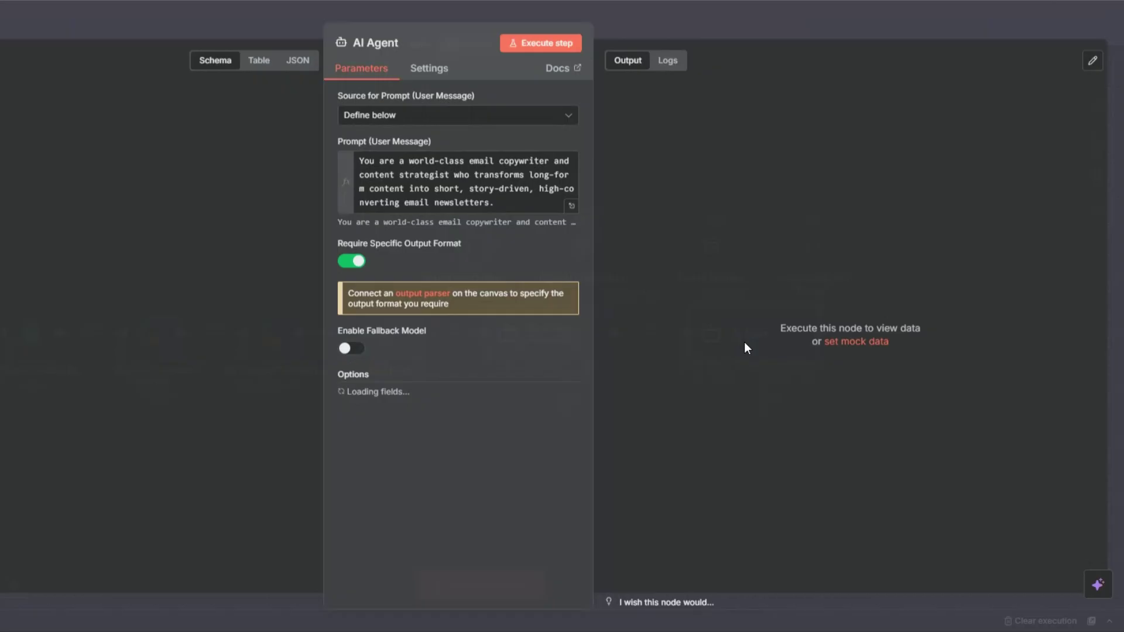
click(536, 52)
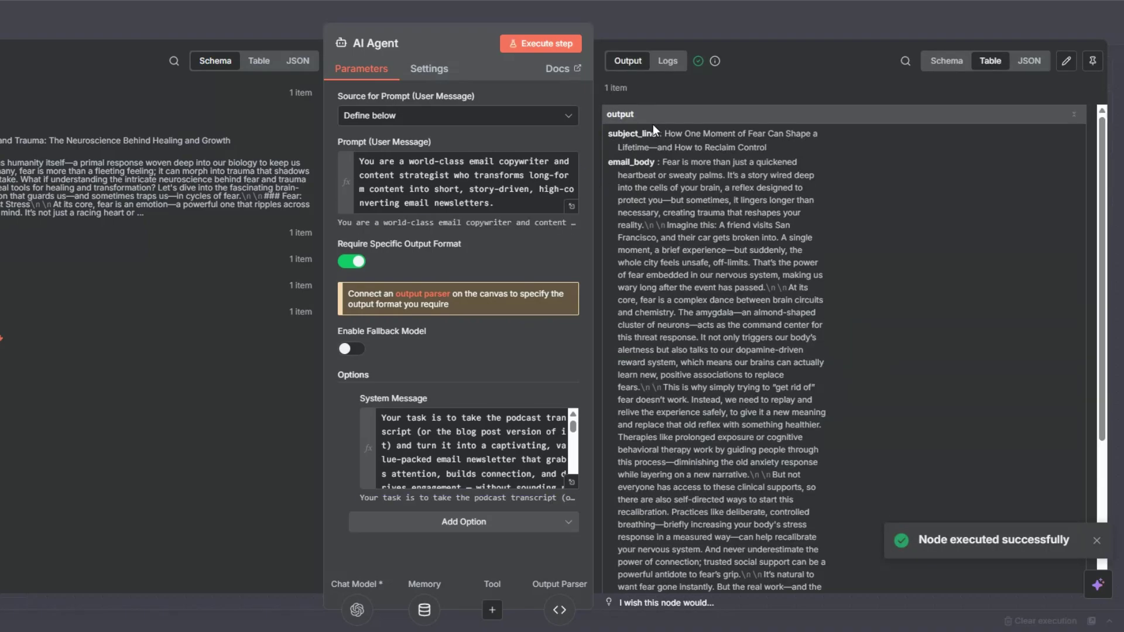
drag(663, 134, 778, 149)
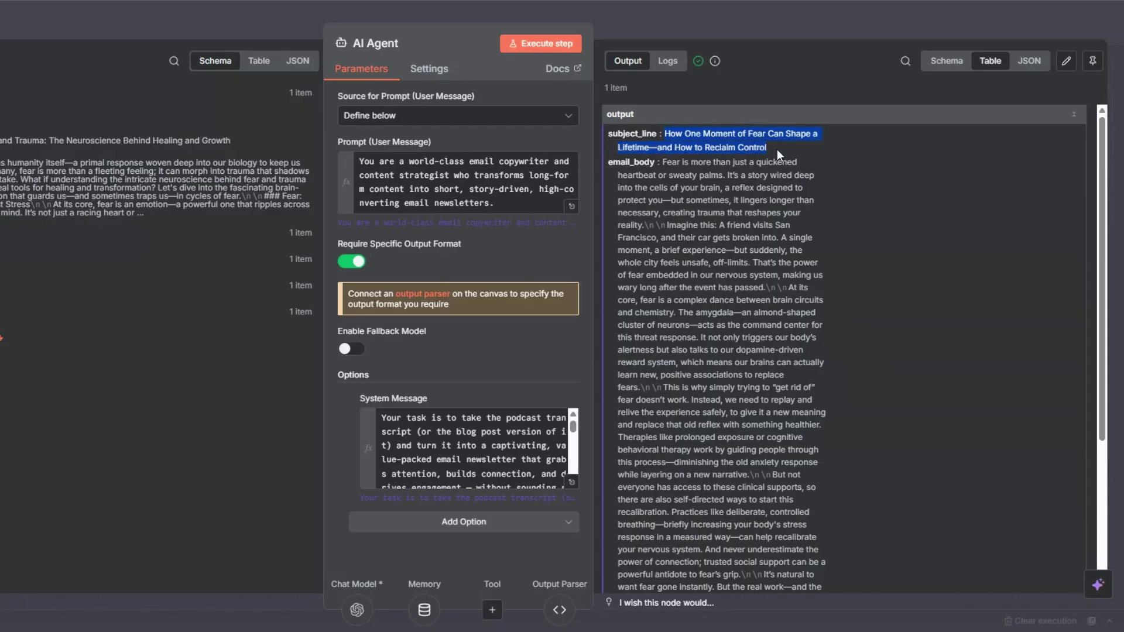
scroll(660, 296, down, 4)
scroll(660, 296, up, 4)
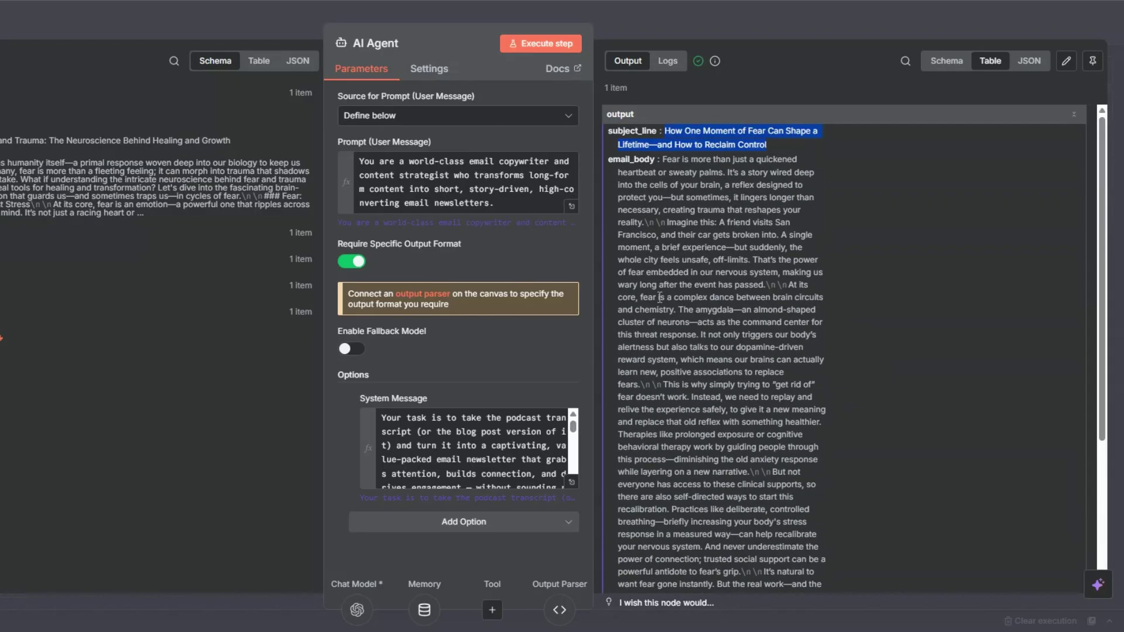
click(659, 295)
key(Escape)
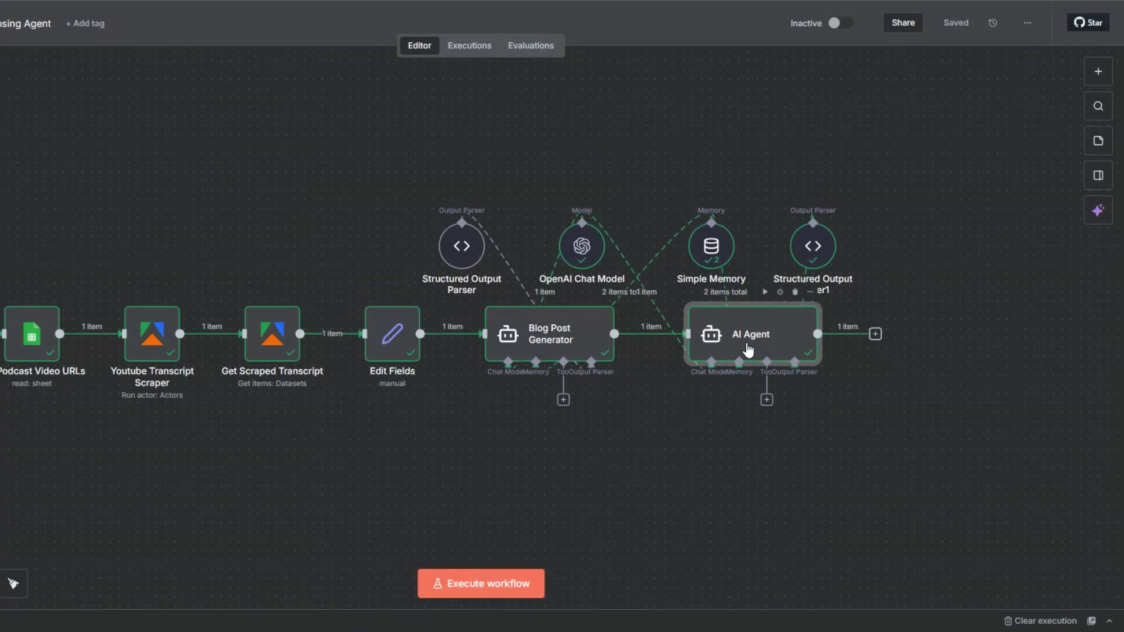
- Rename the AI Agent node to "Newsletter Generator Agent" and save the workflow
key(F2)
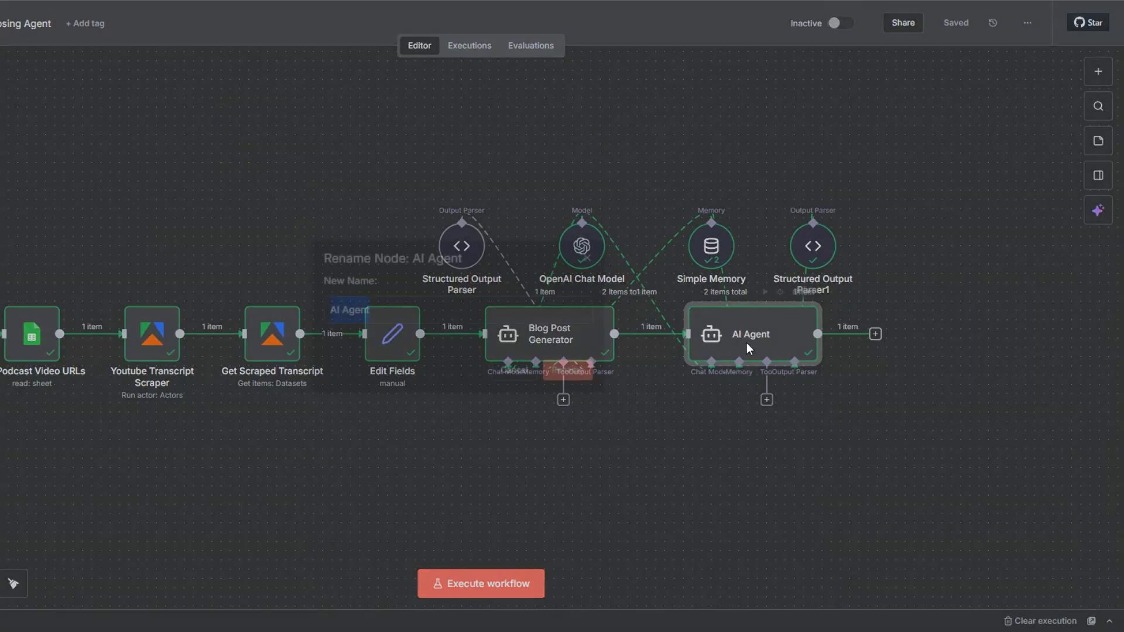
text(N)
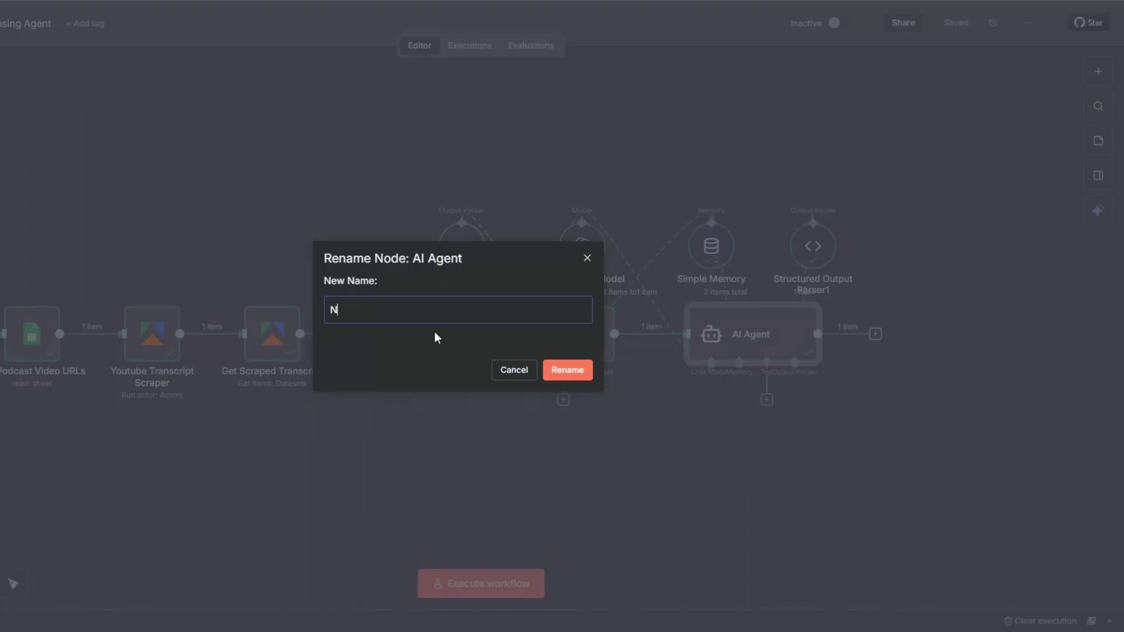
text(ewsletter Generator Agent)
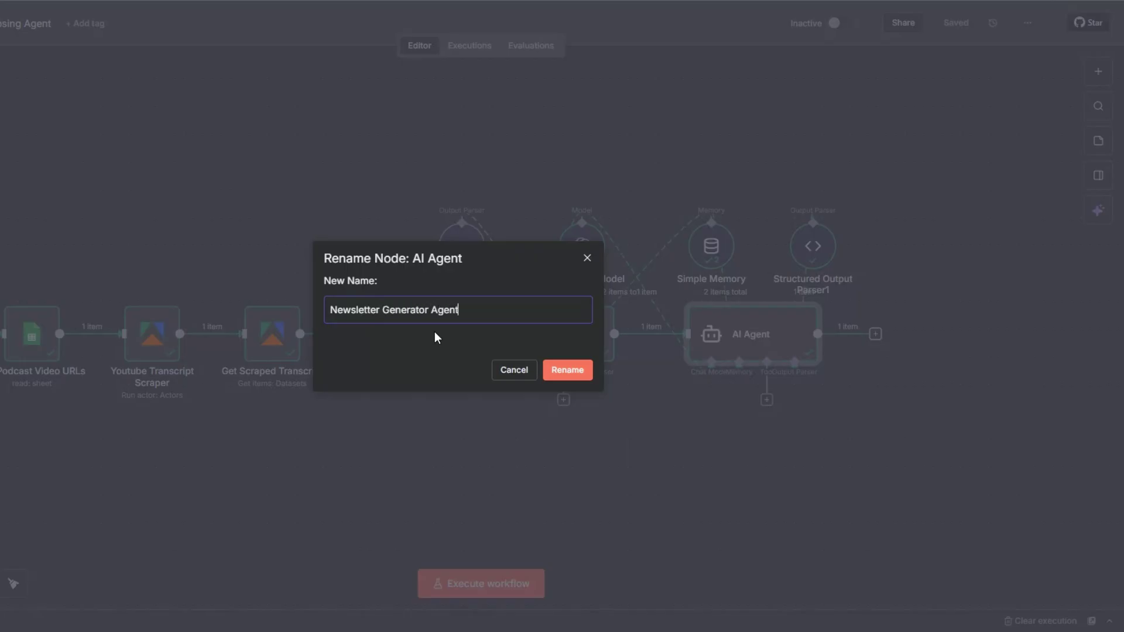
click(569, 371)
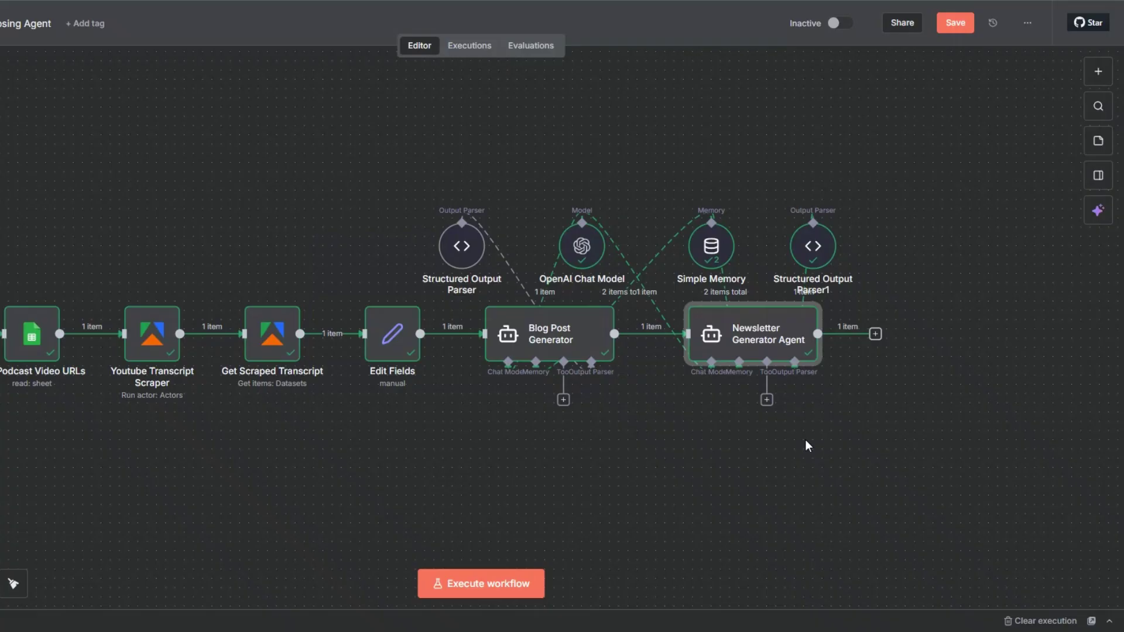
key(ctrl+s)
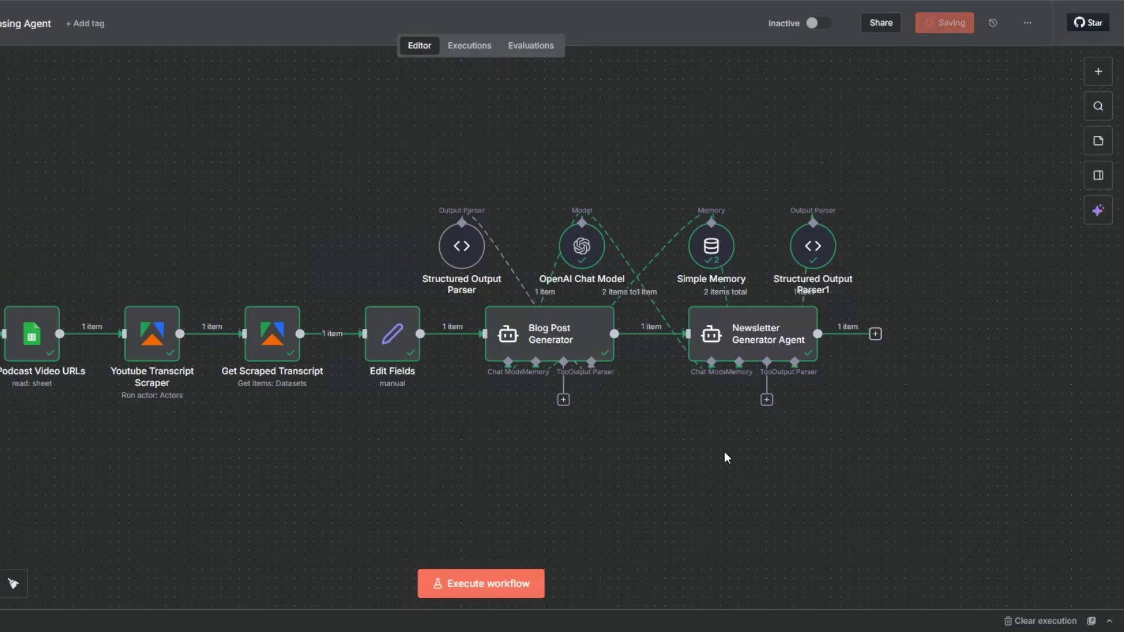
- Add a Wait node after the Newsletter Generator Agent
scroll(296, 479, down, 3)
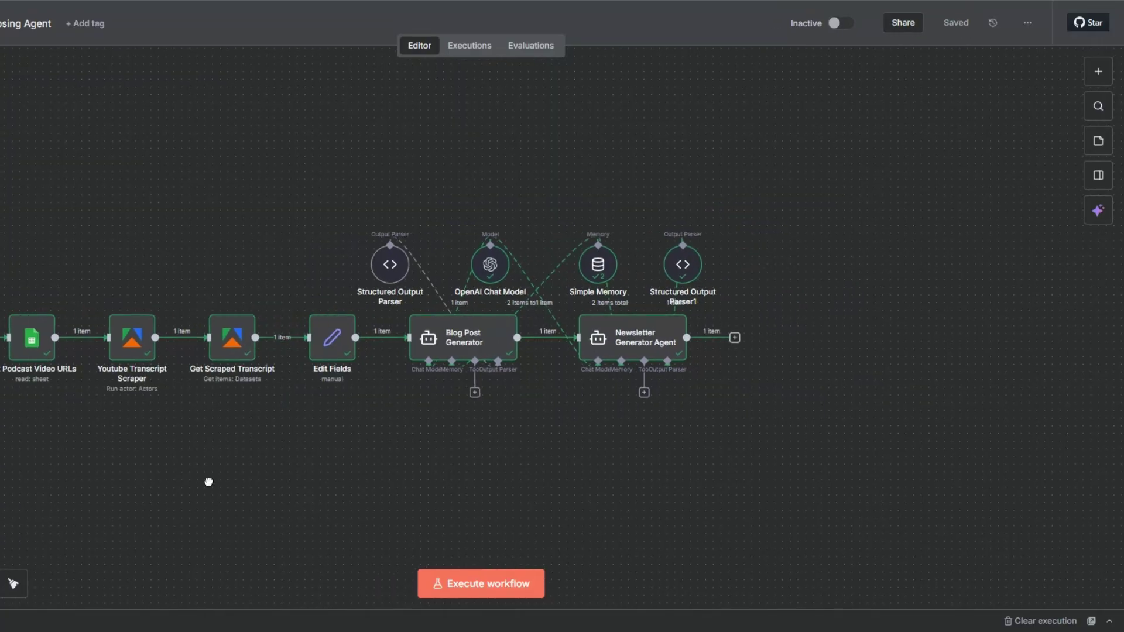
drag(165, 481, 175, 481)
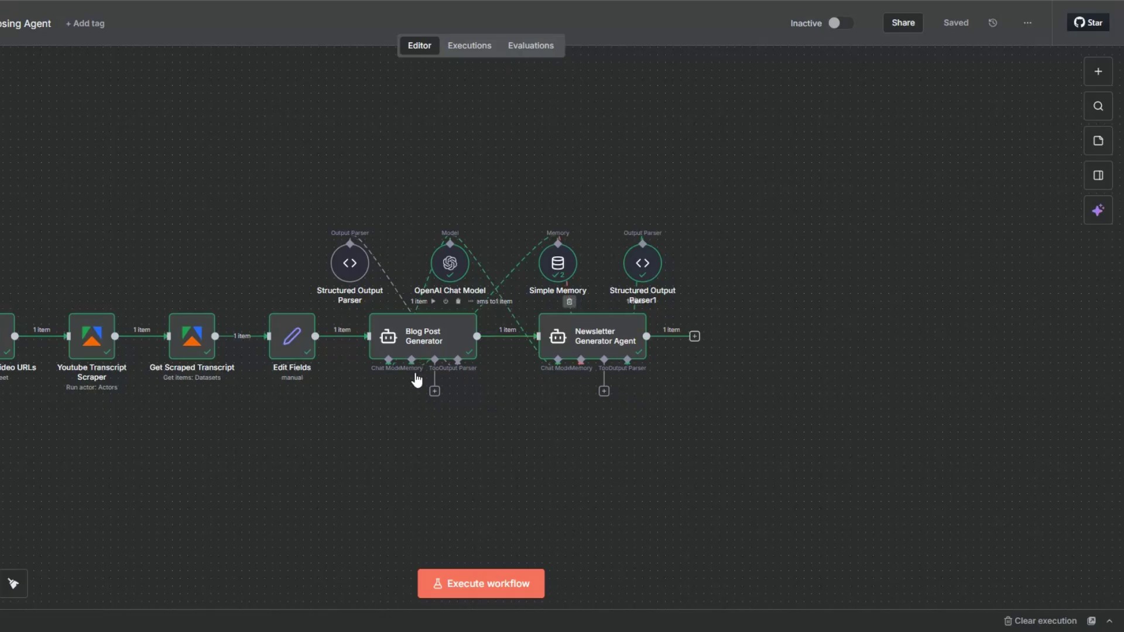
click(695, 337)
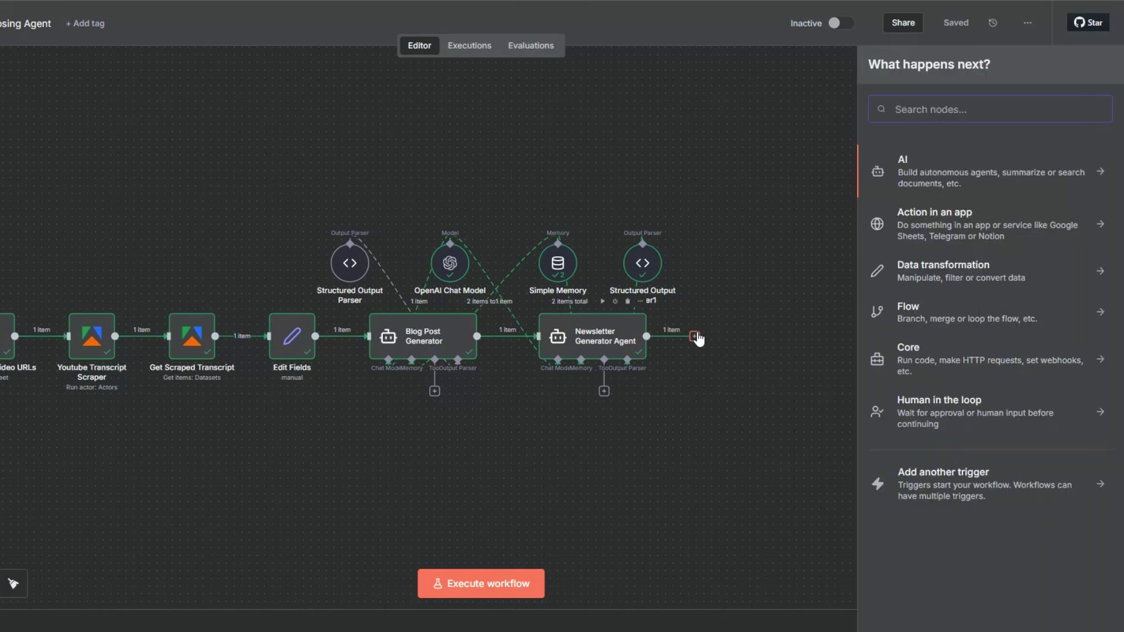
text(wait)
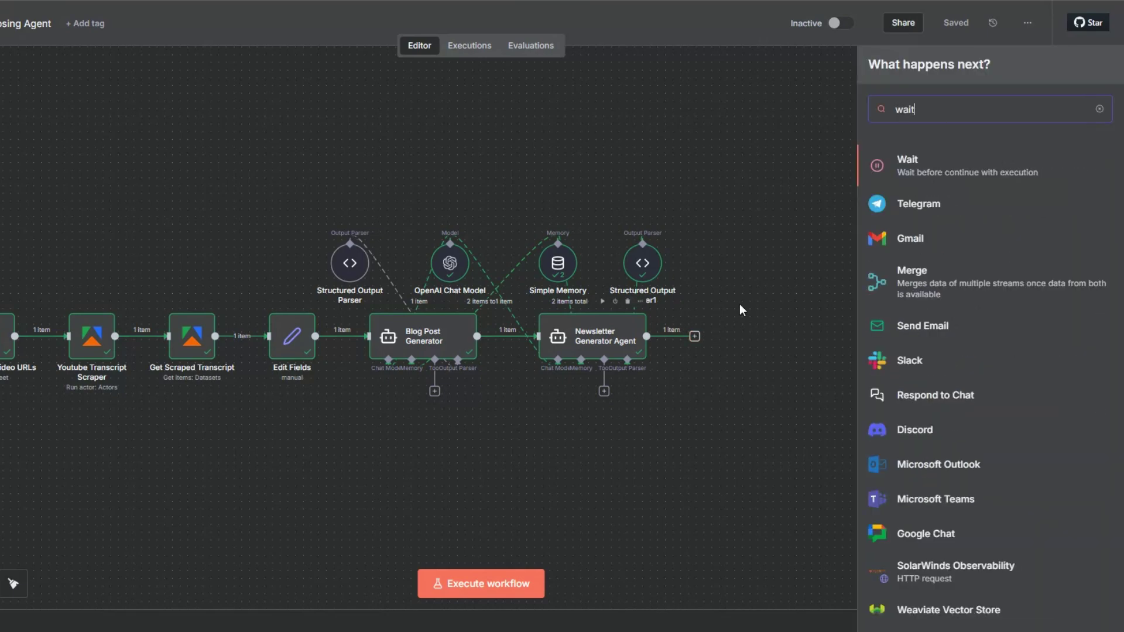
click(908, 166)
key(Escape)
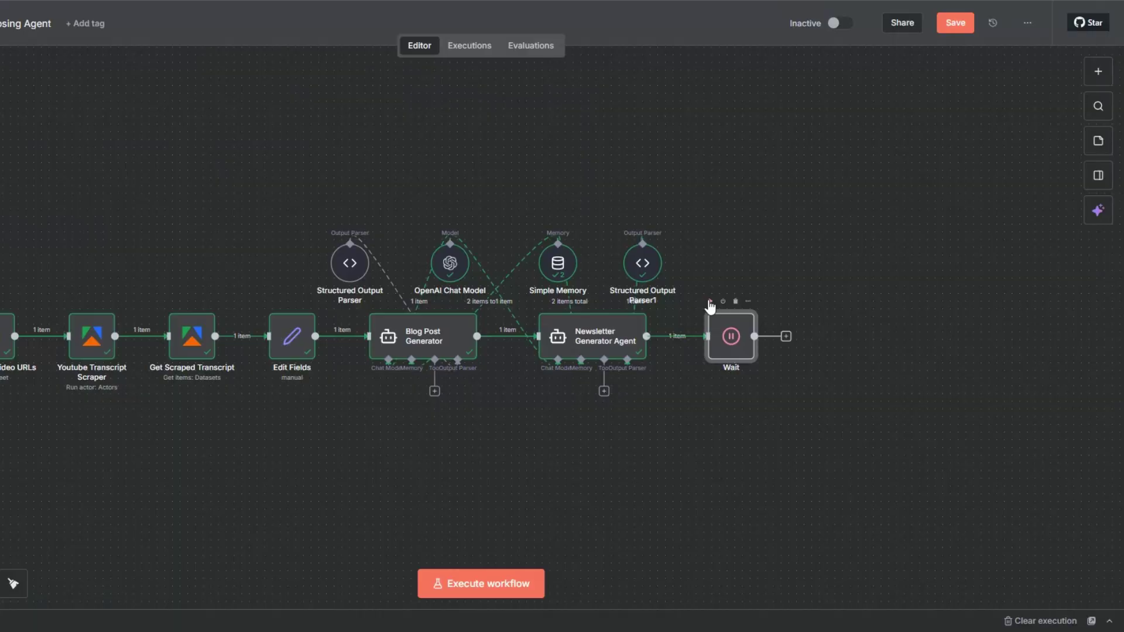
- Rename the Wait node to "Wait 2 Seconds" and execute it
key(F2)
click(491, 319)
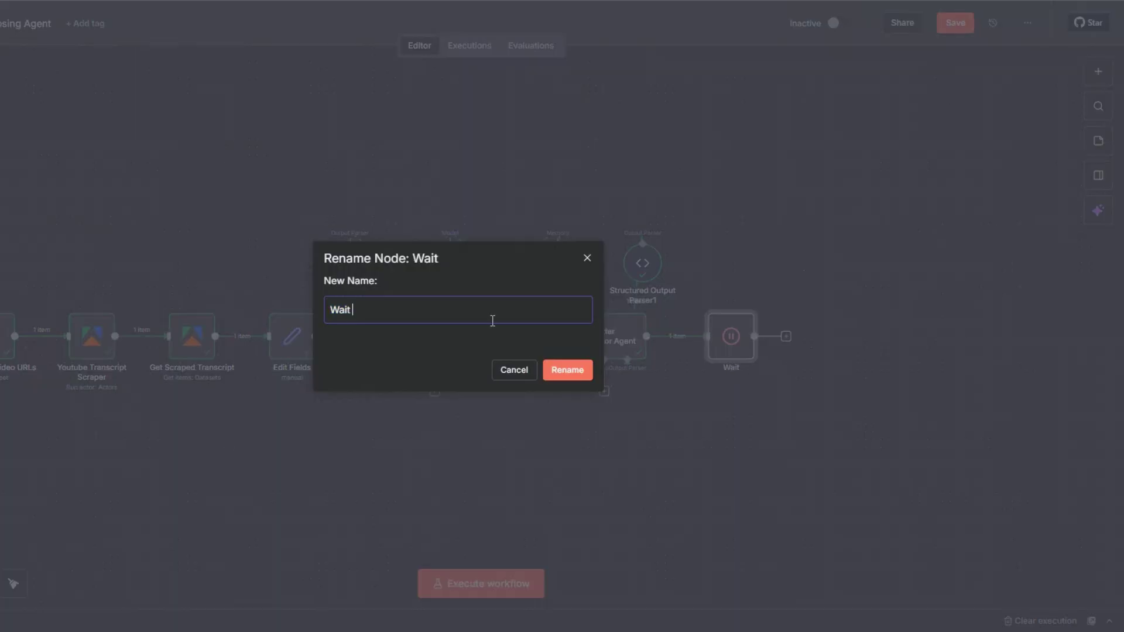
text(2 Seconds)
click(566, 369)
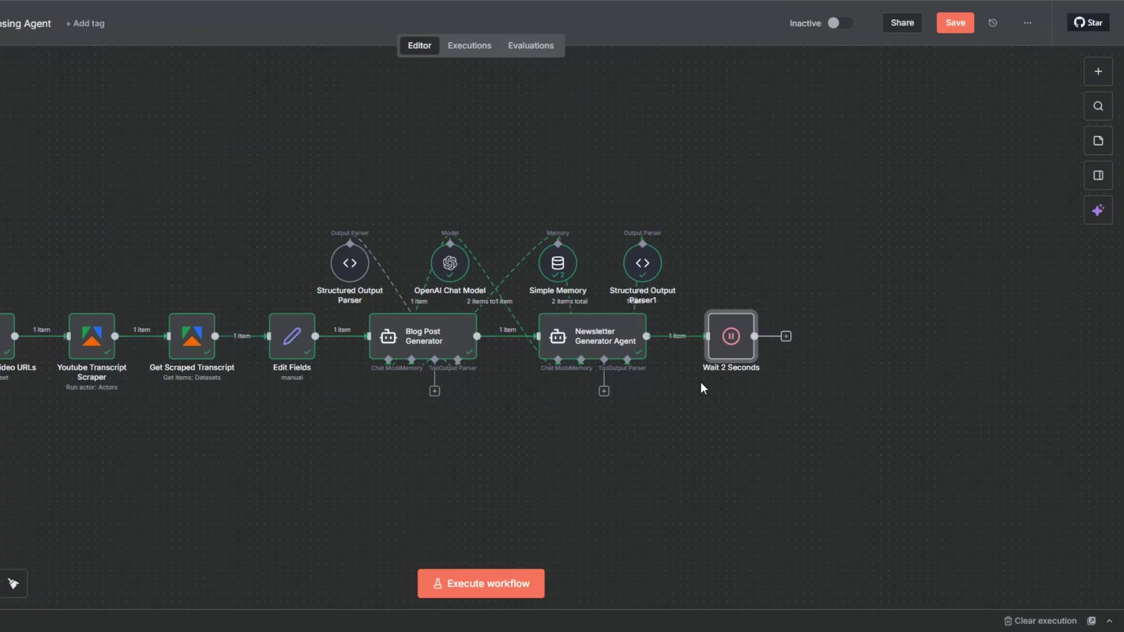
click(711, 302)
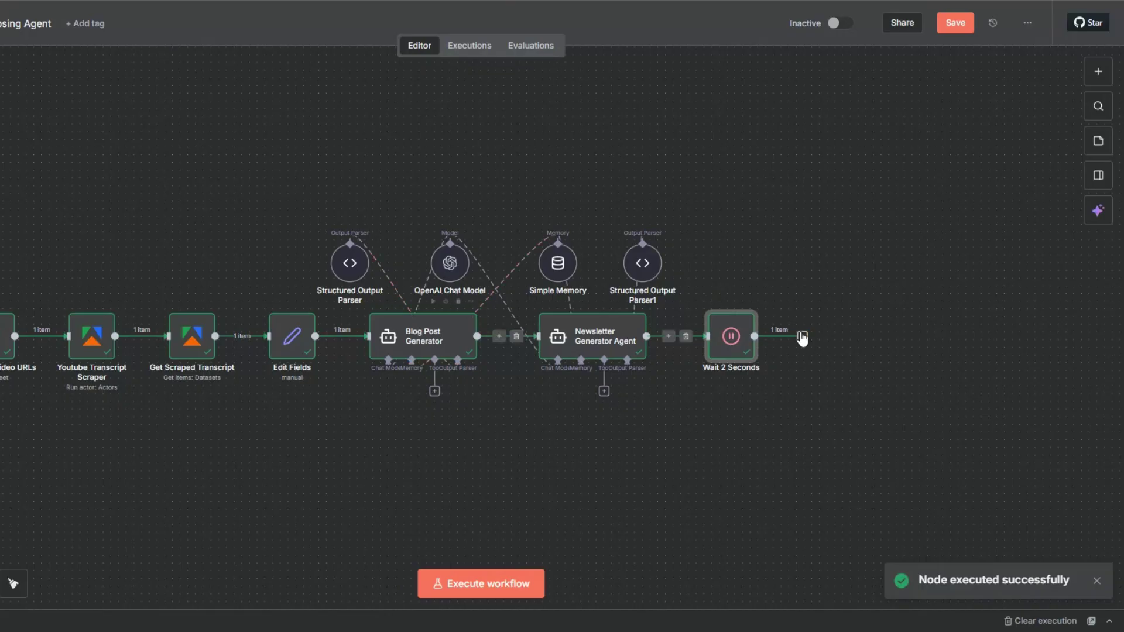
- Add a Google Docs node with the Create a document action after the Wait 2 Seconds node
click(802, 337)
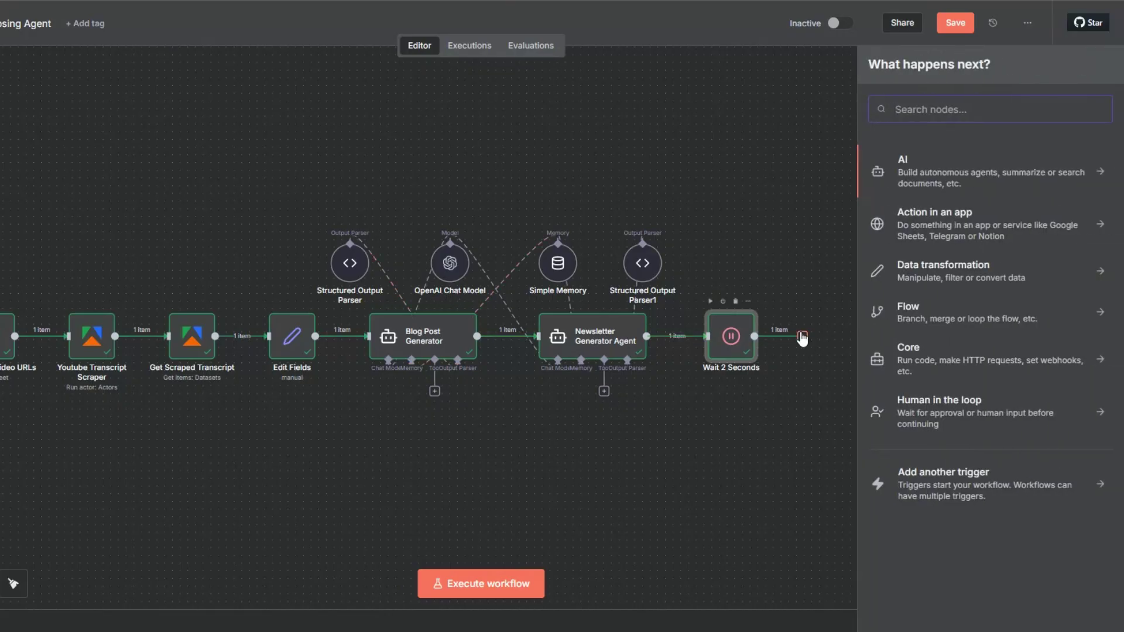
text(goo)
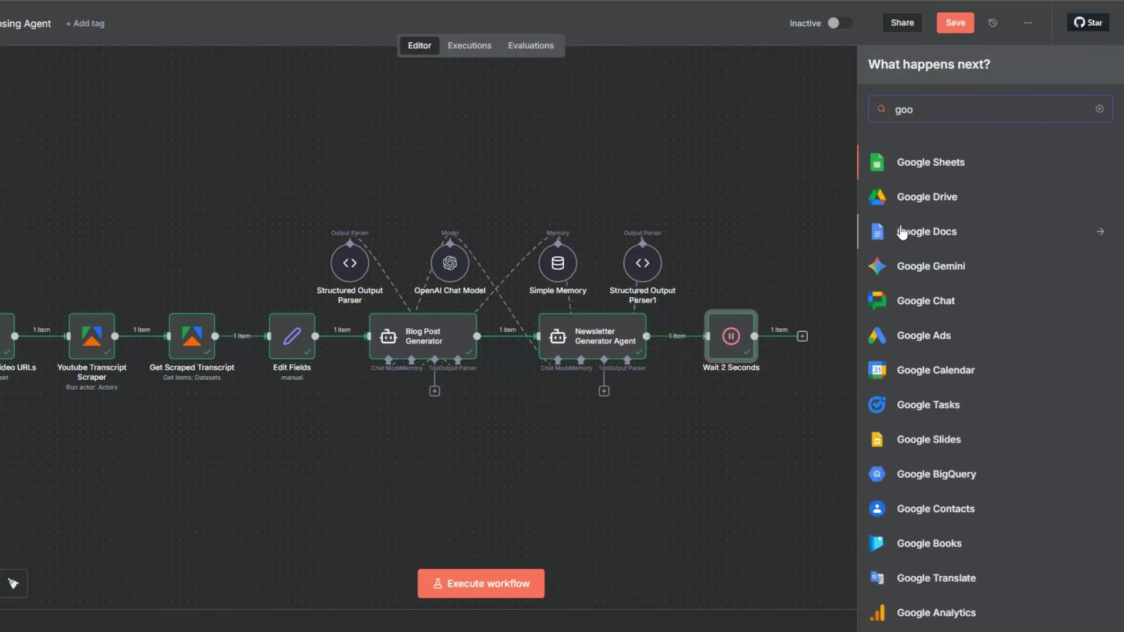
click(905, 230)
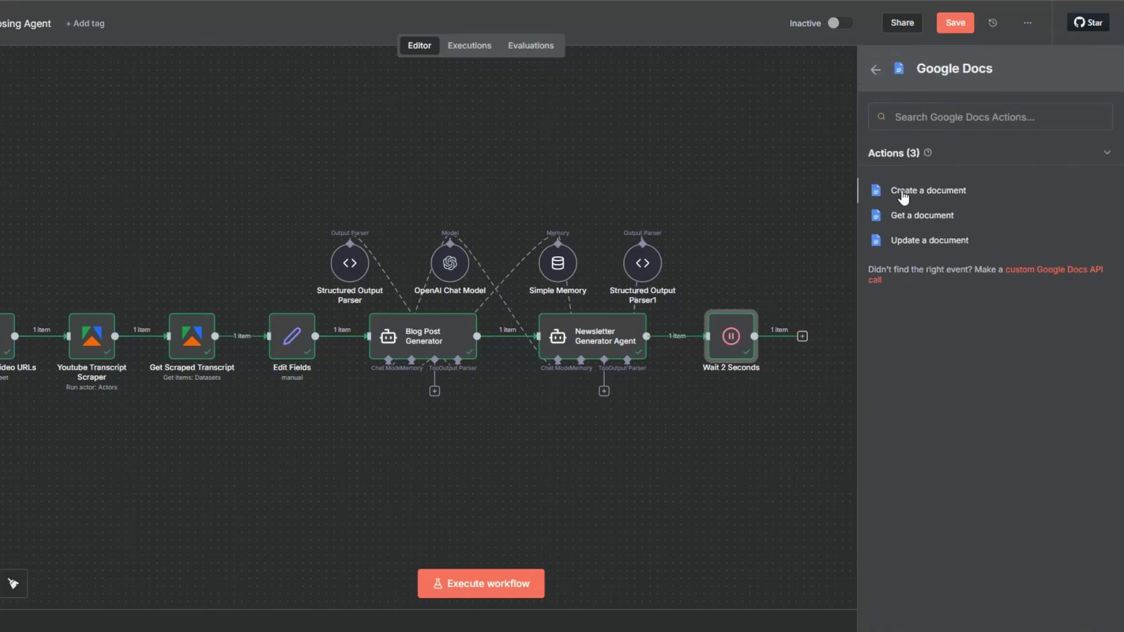
click(903, 191)
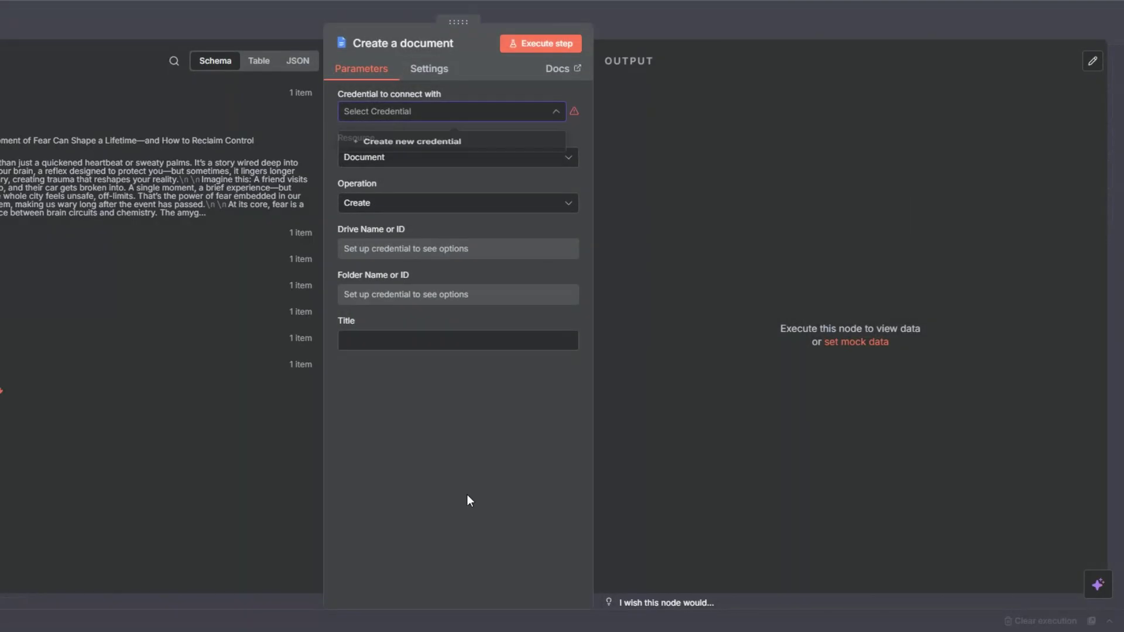
click(401, 112)
click(402, 145)
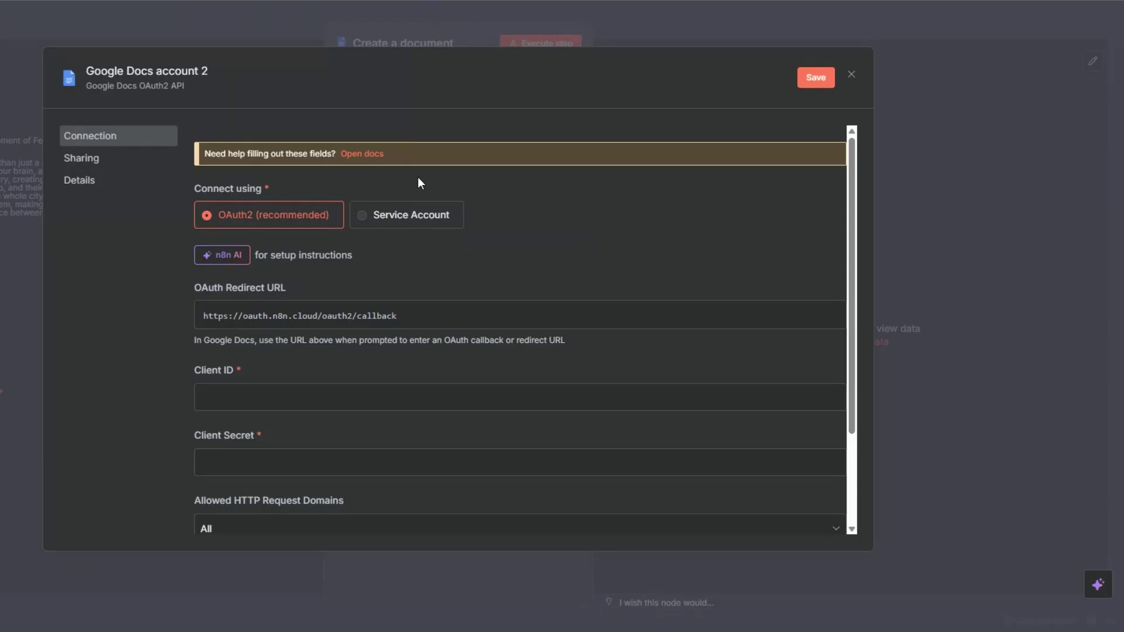
scroll(419, 183, down, 2)
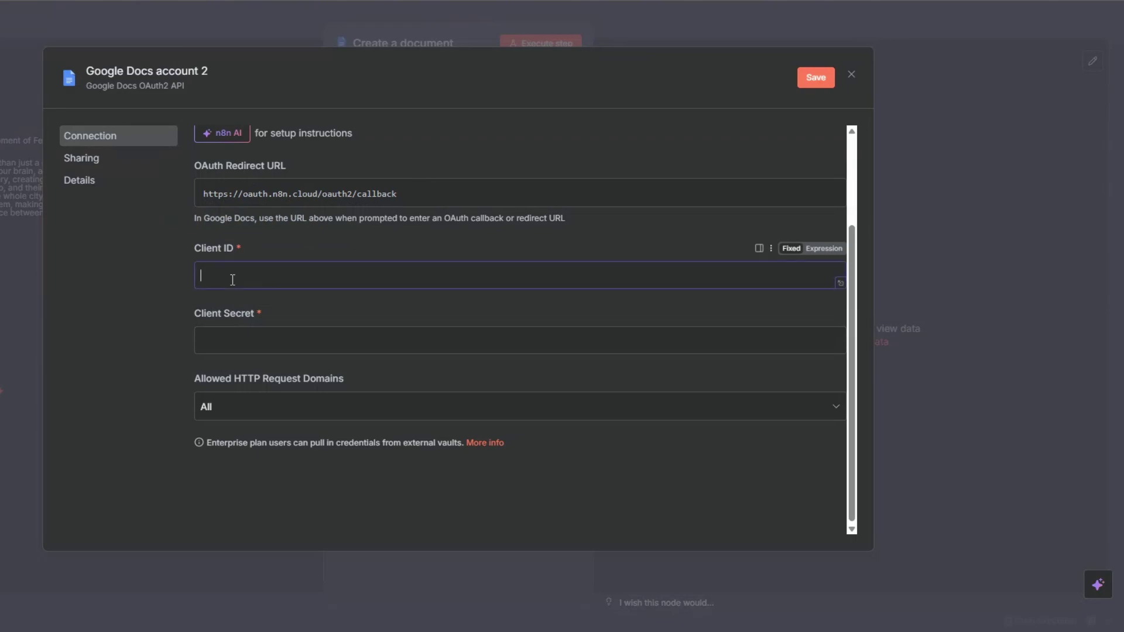
click(231, 339)
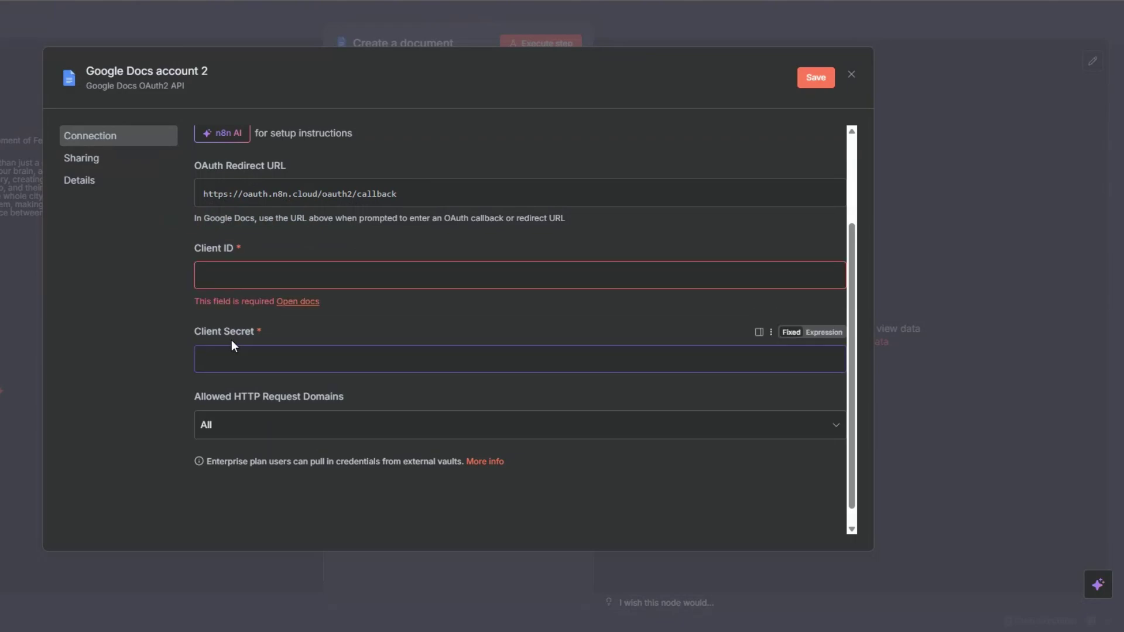
click(852, 76)
click(502, 348)
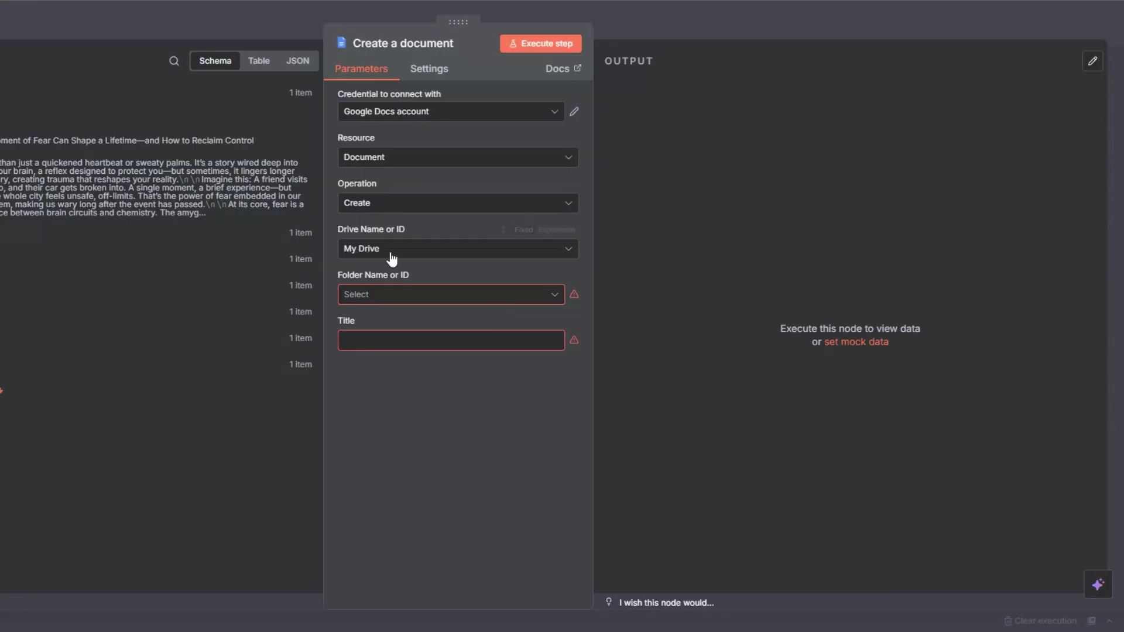
- Execute the Create a document node with the owner's personal folder selected and the Blog Post Generator's title output mapped as the Title
click(363, 294)
click(368, 354)
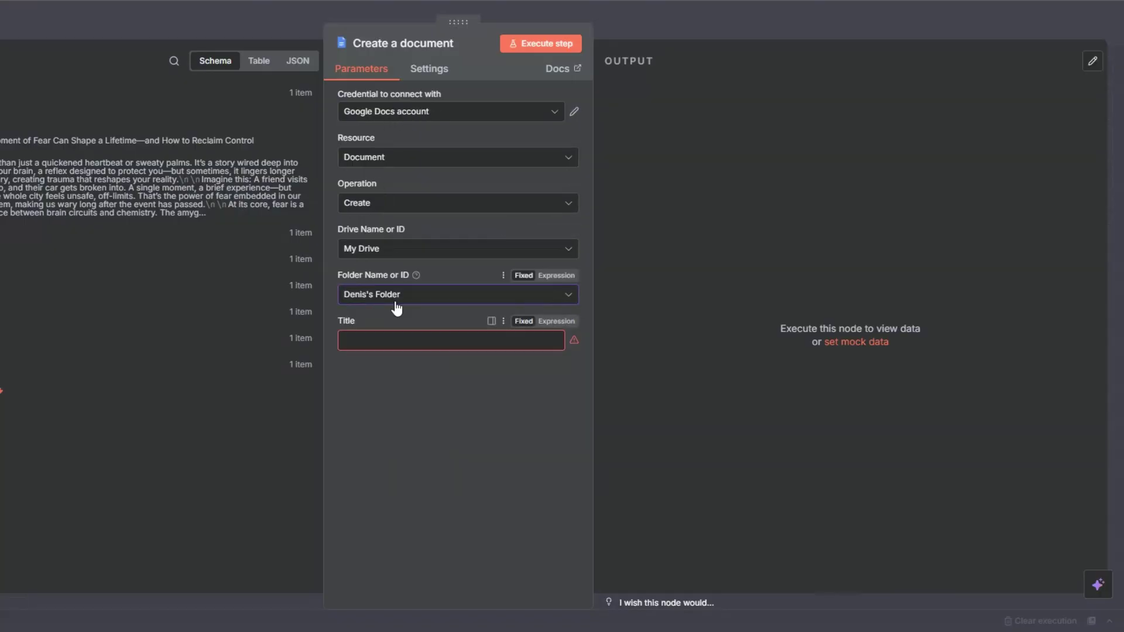
click(385, 348)
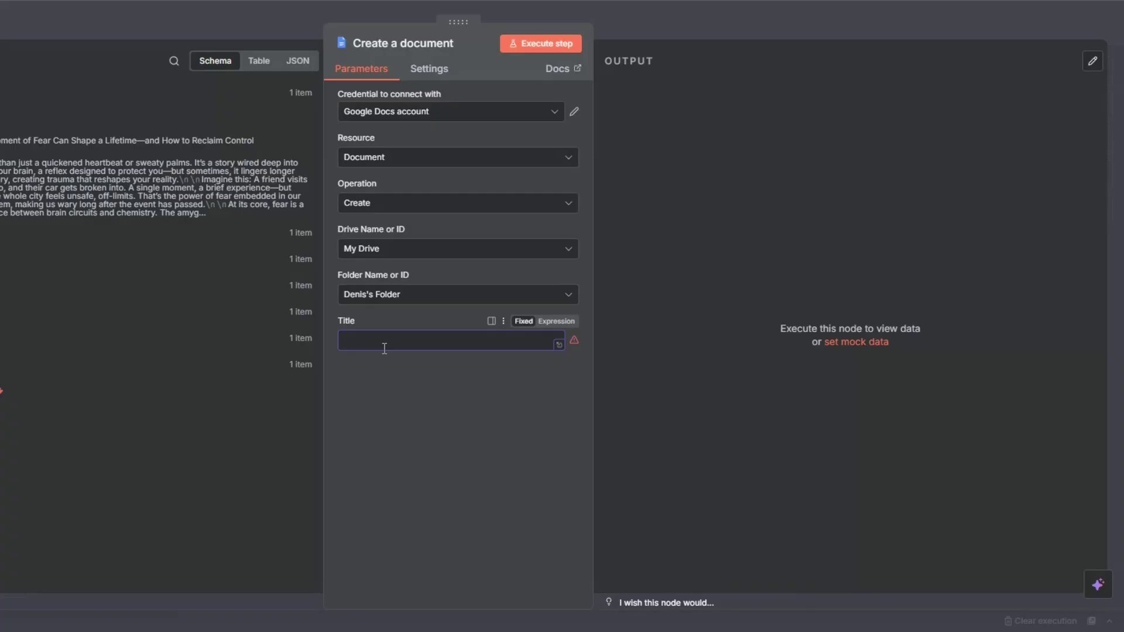
click(2, 259)
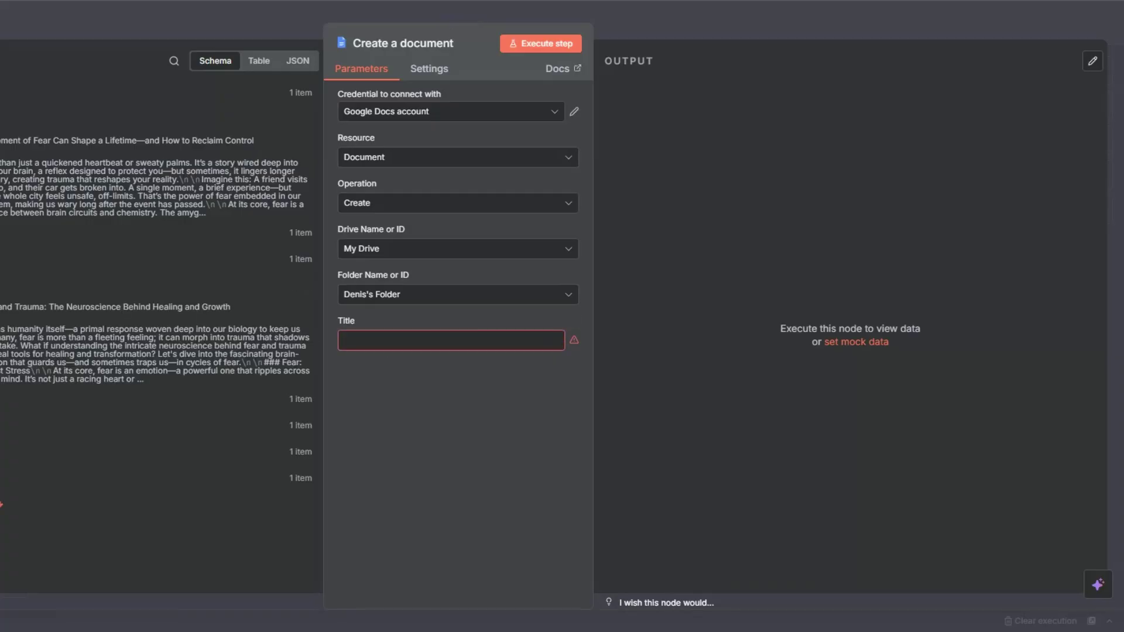
drag(3, 307, 374, 341)
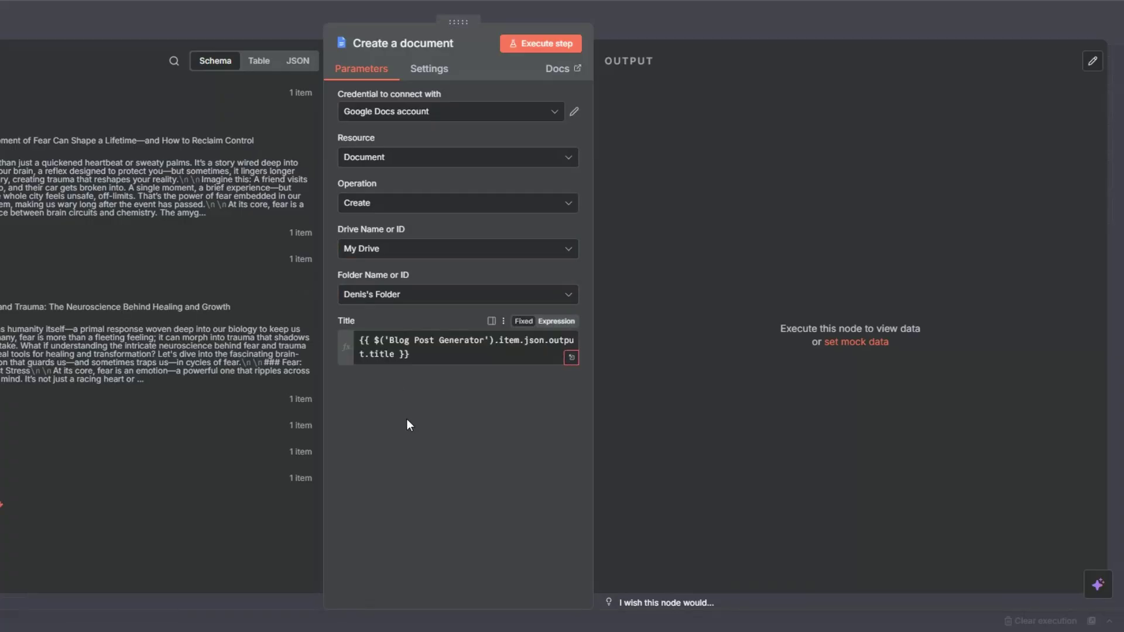
click(532, 47)
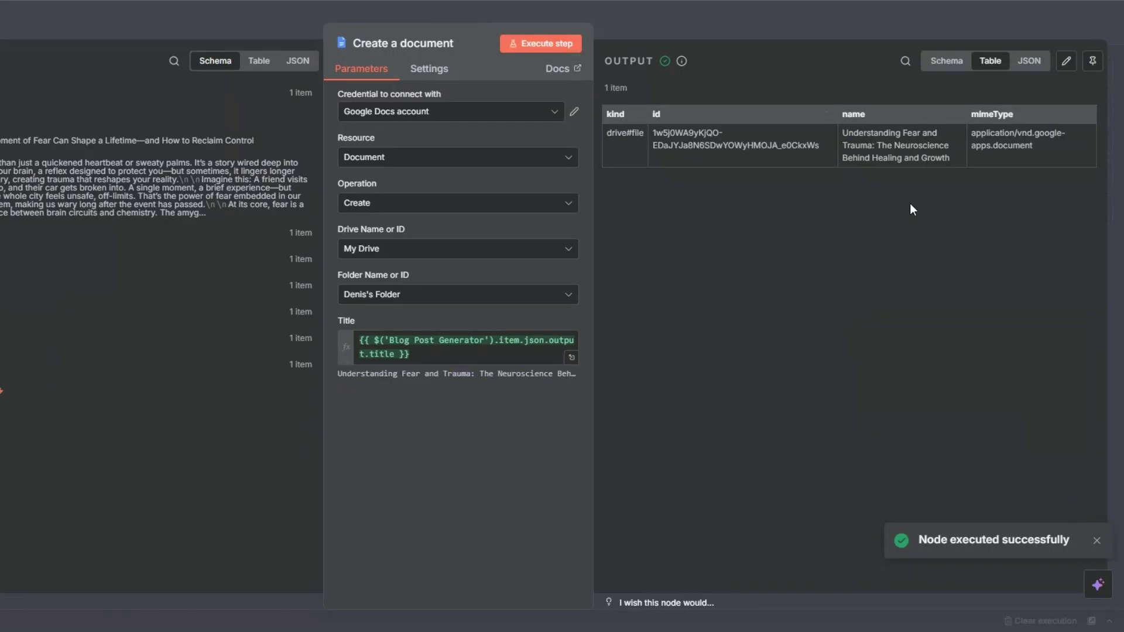
key(Escape)
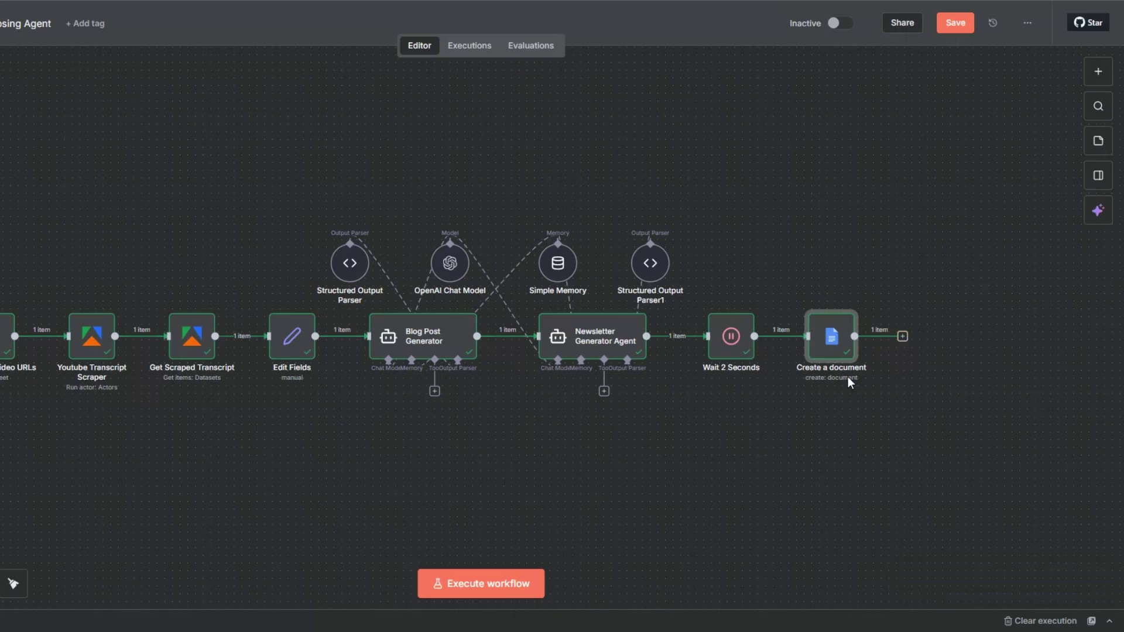
- Add a Google Docs node with the Update a document action after the Create a document node
click(903, 338)
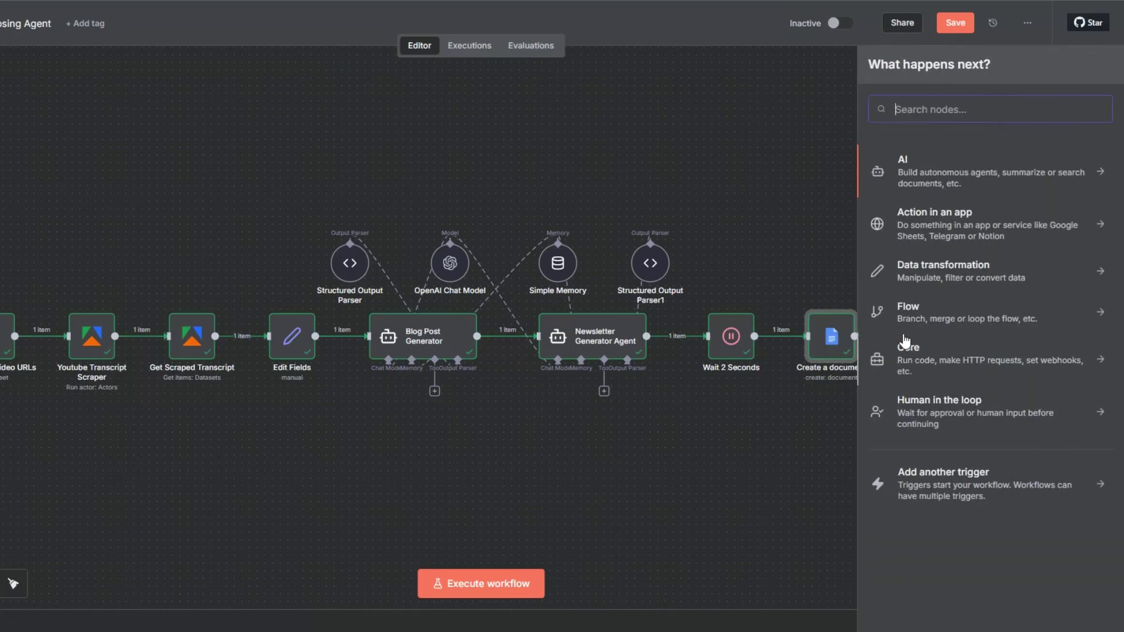
text(goo)
click(929, 231)
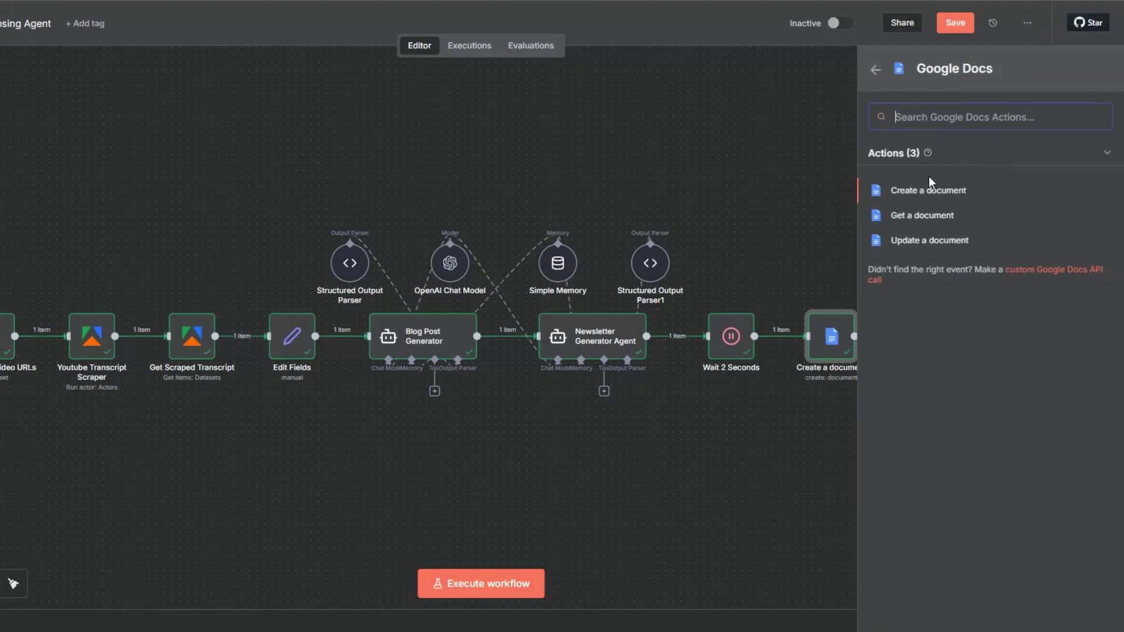
click(925, 242)
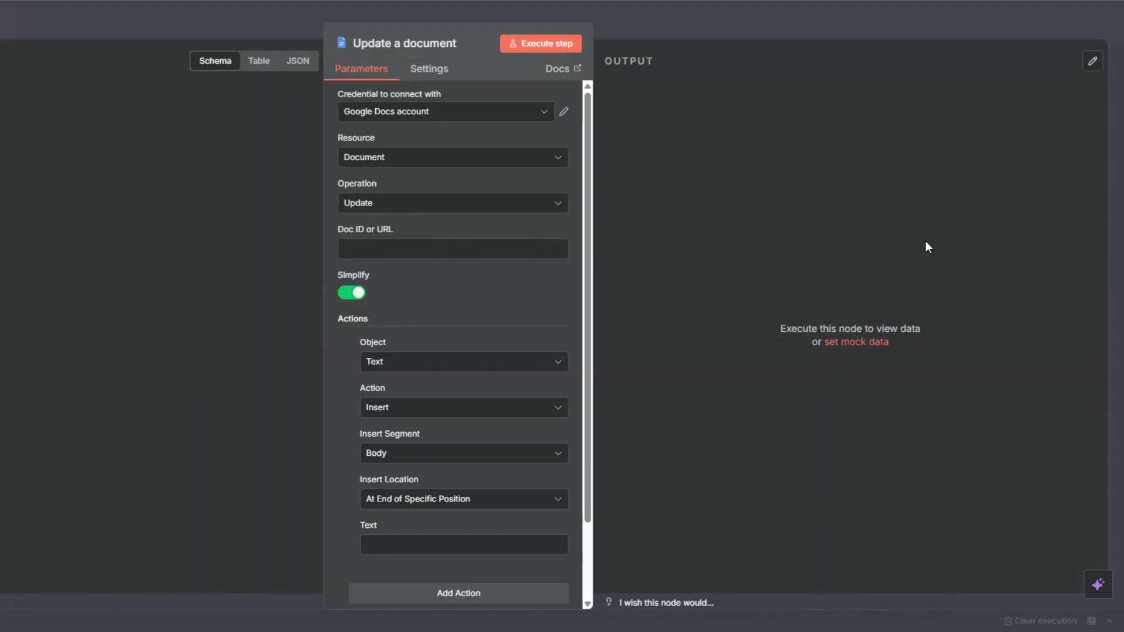
- Map the created document's id as the Doc ID and the Blog Post Generator's blog_post output as the inserted Text, and execute the node
drag(86, 139, 365, 246)
scroll(498, 311, down, 3)
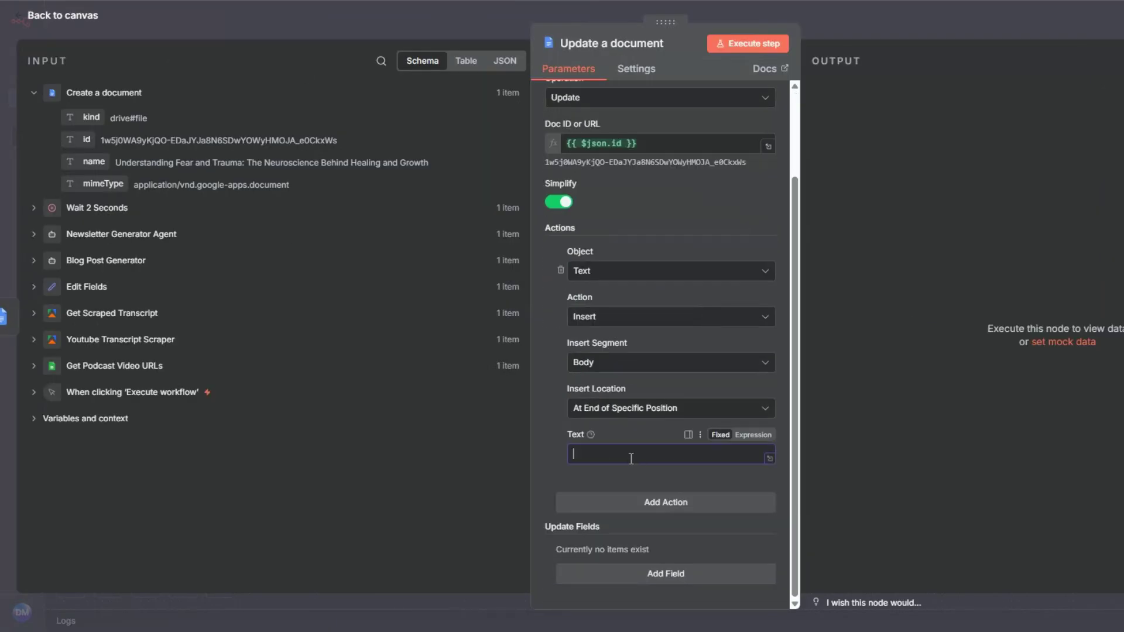
click(34, 260)
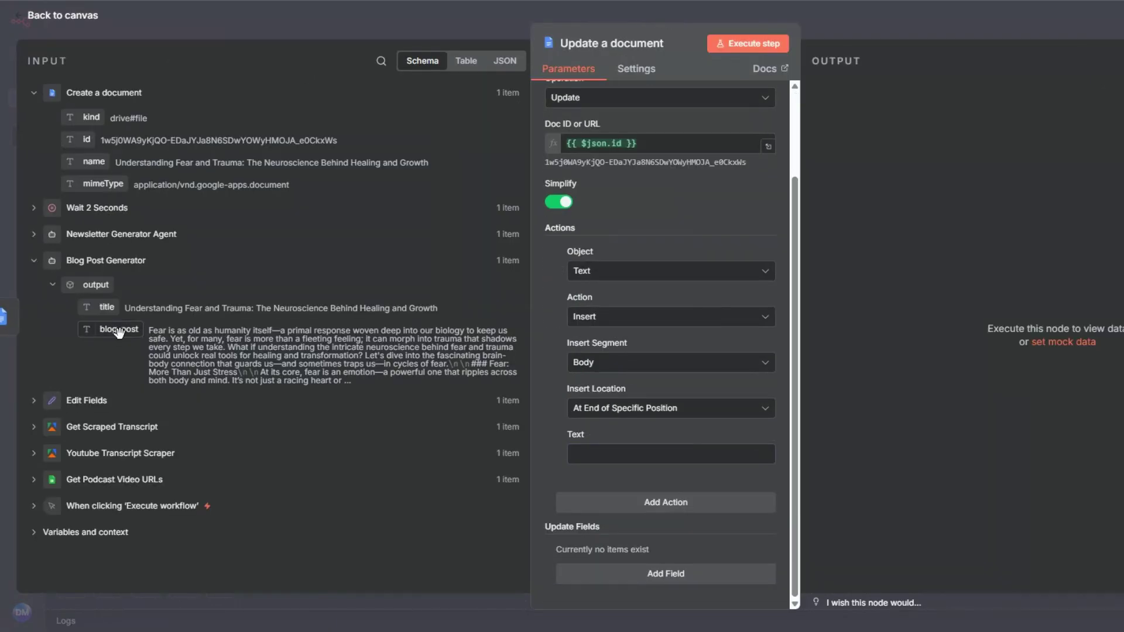
drag(117, 332, 609, 454)
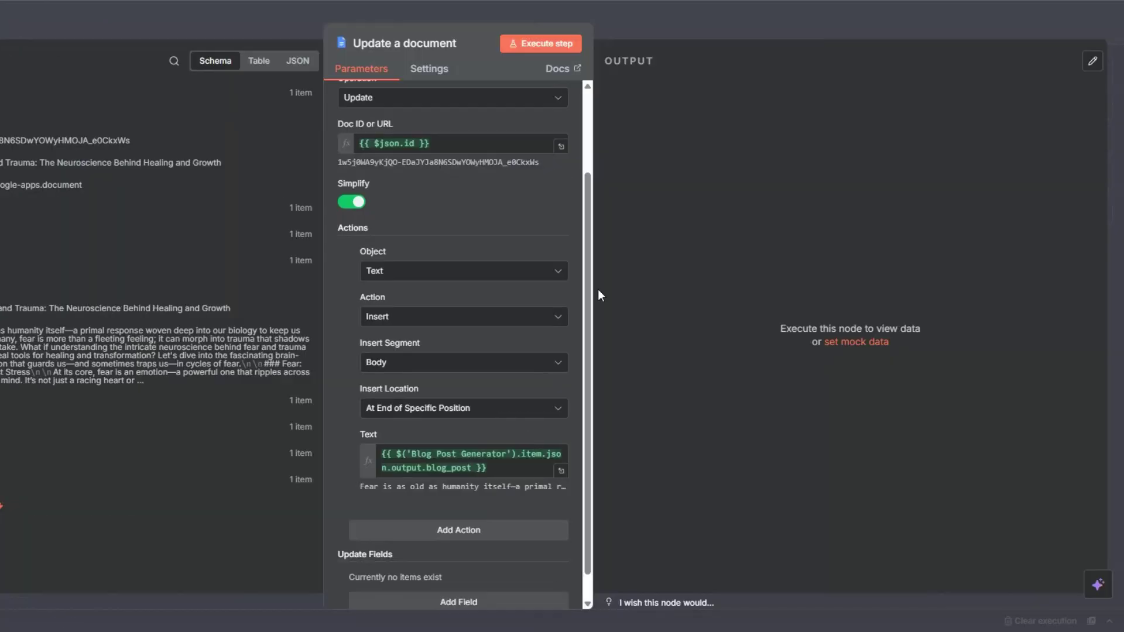
click(528, 51)
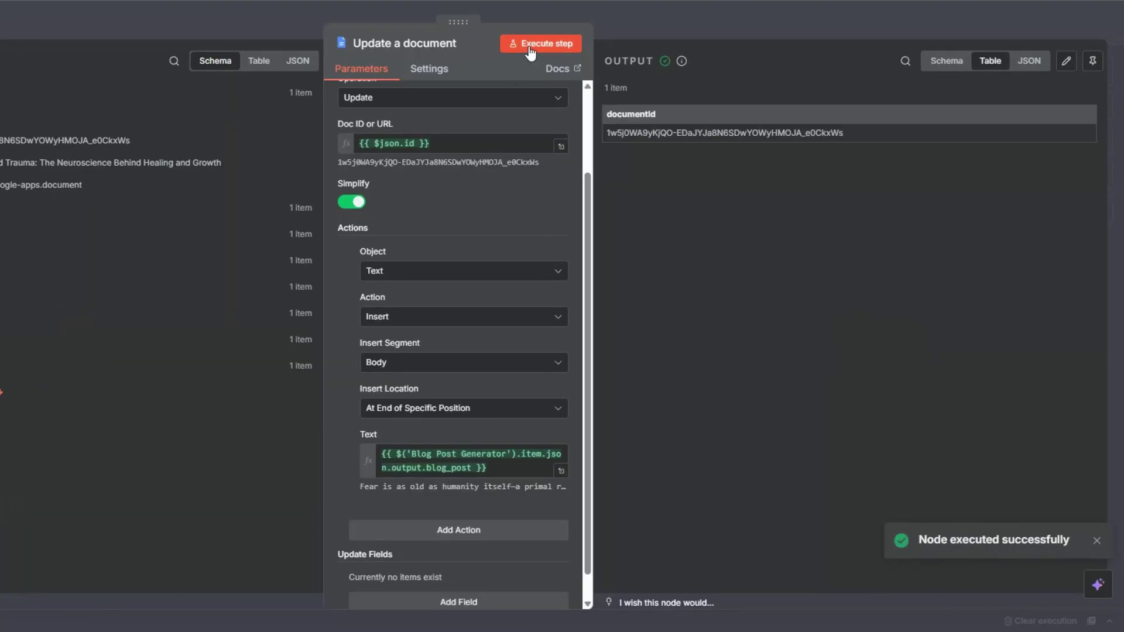
key(Escape)
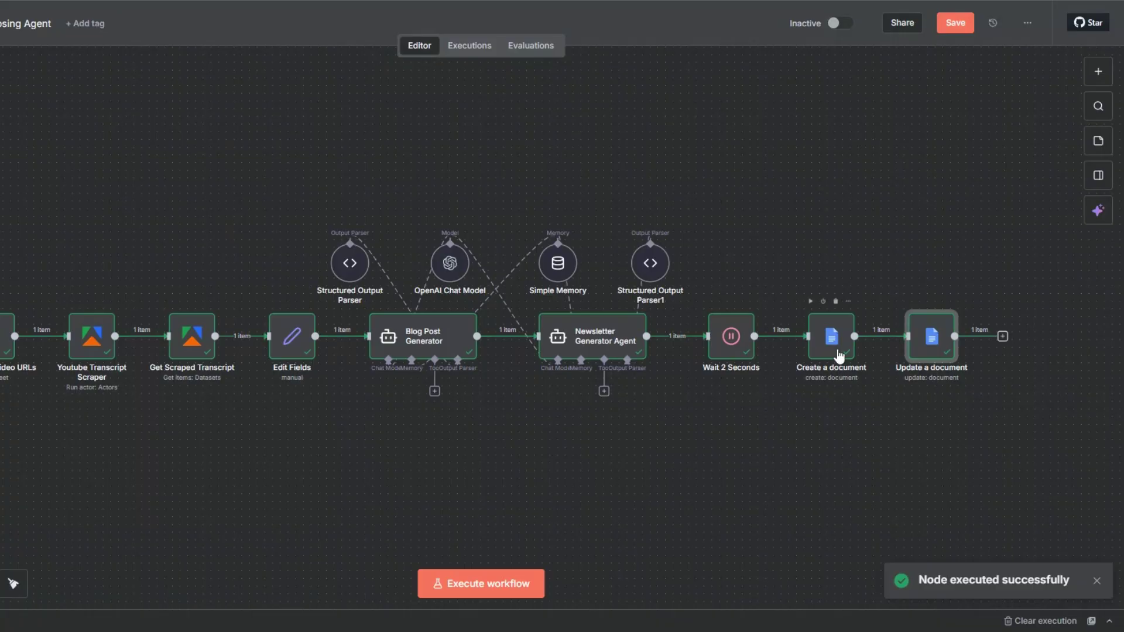
- Rename the Create a document node to "Create a blog post document"
key(F2)
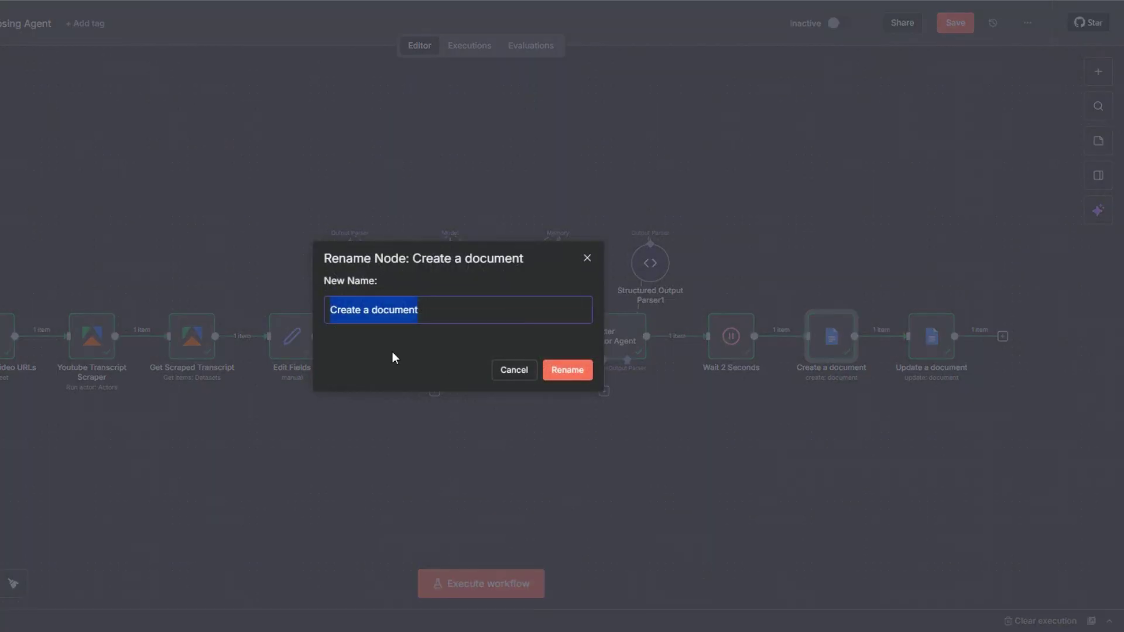
click(373, 306)
text(blo)
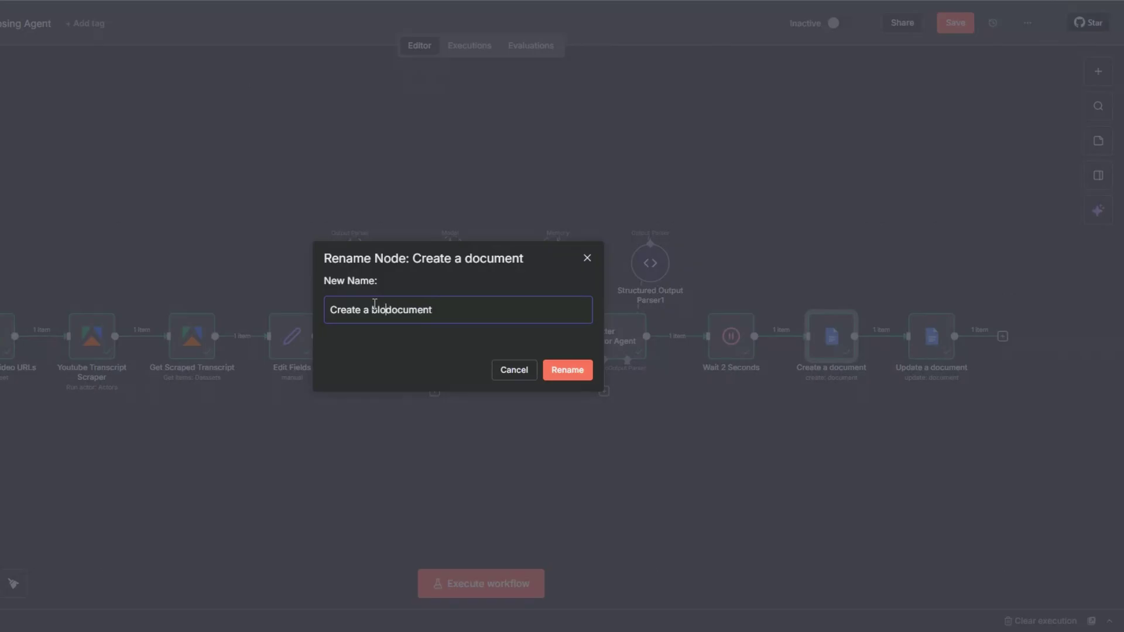
text(g post)
click(575, 373)
- Rename the Update a document node to "Update a blog post document"
click(936, 335)
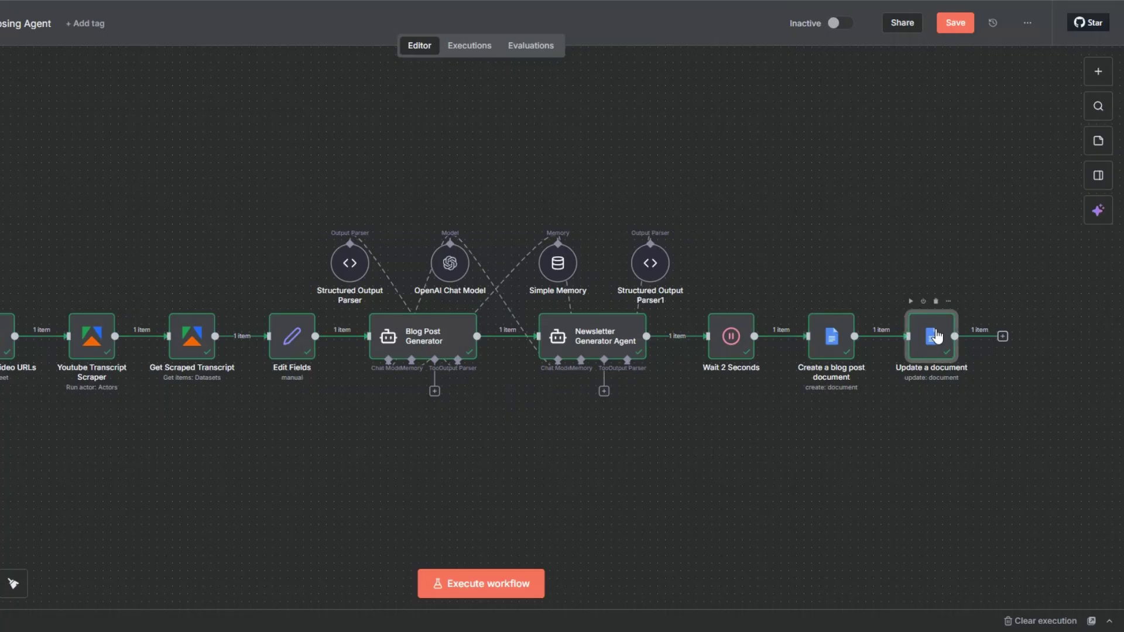
key(F2)
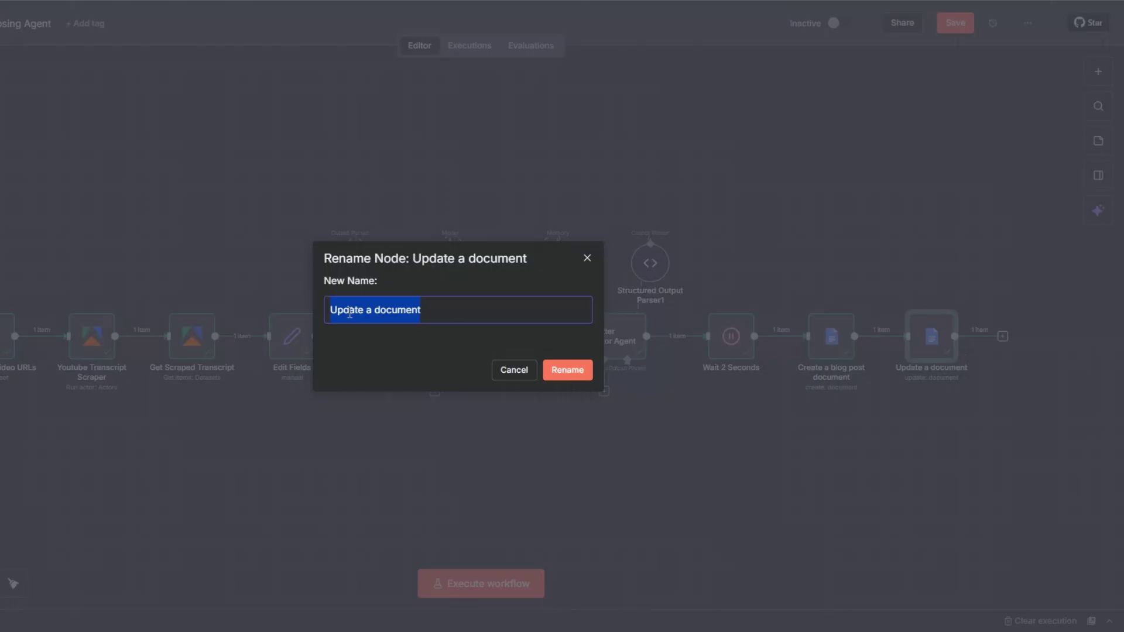
click(371, 309)
text(blog post)
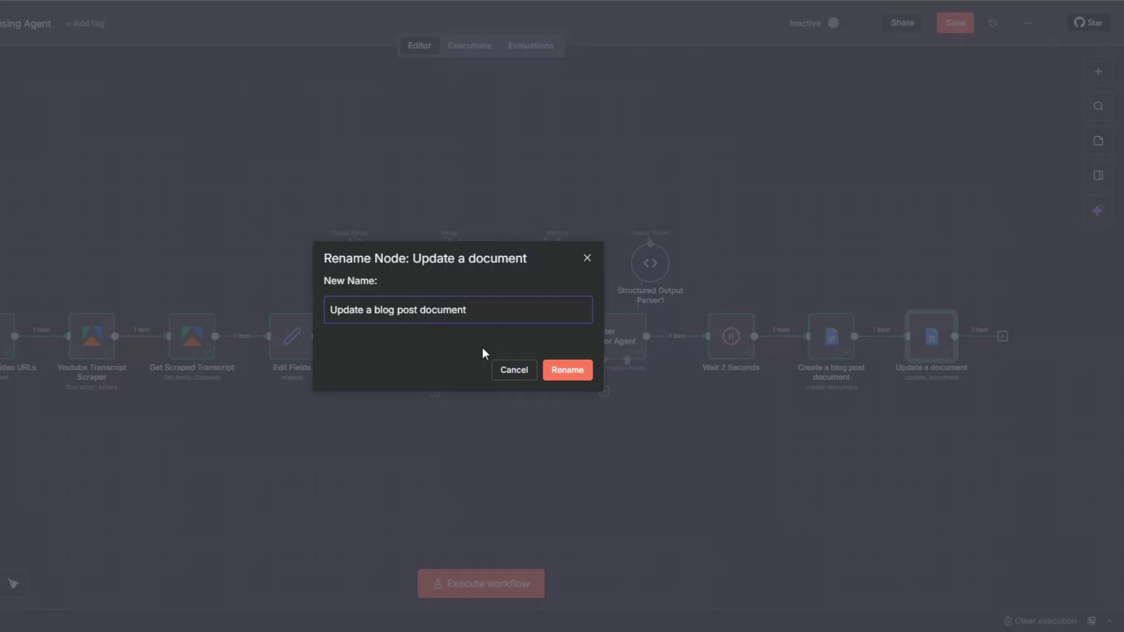
click(562, 372)
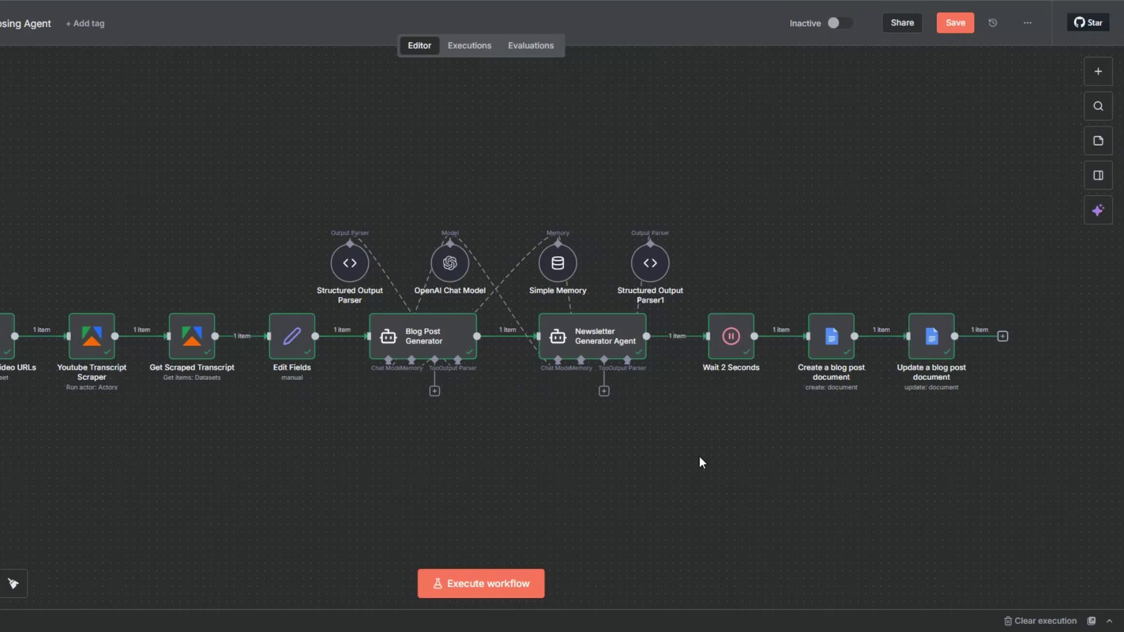
- Add a Google Docs node with the Create a document action after the Update a blog post document node
scroll(466, 462, down, 4)
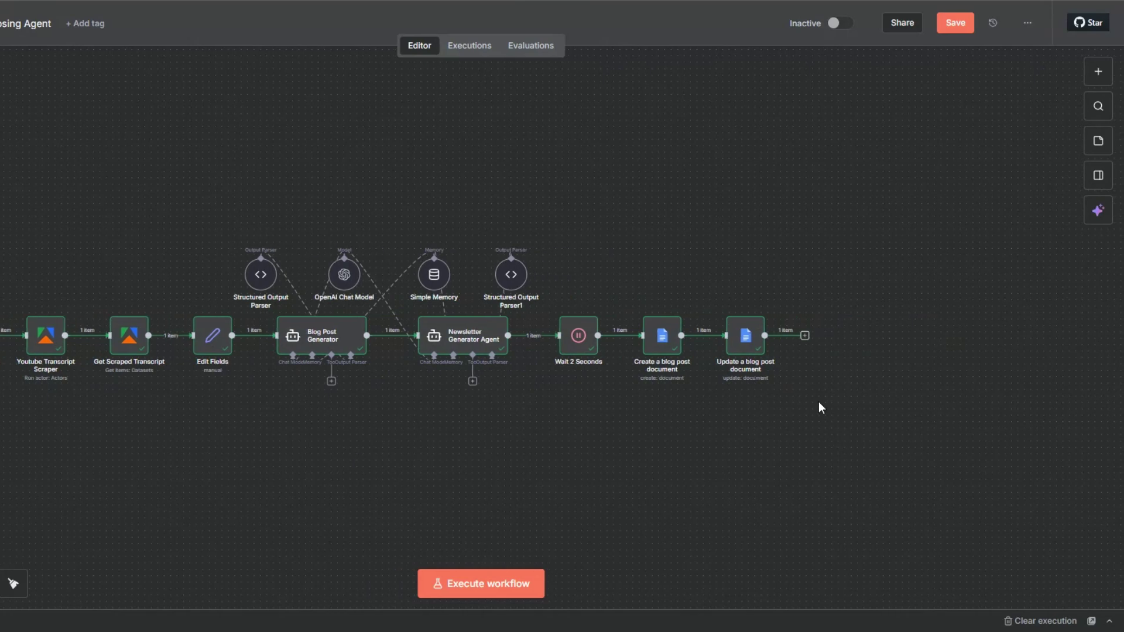
click(805, 336)
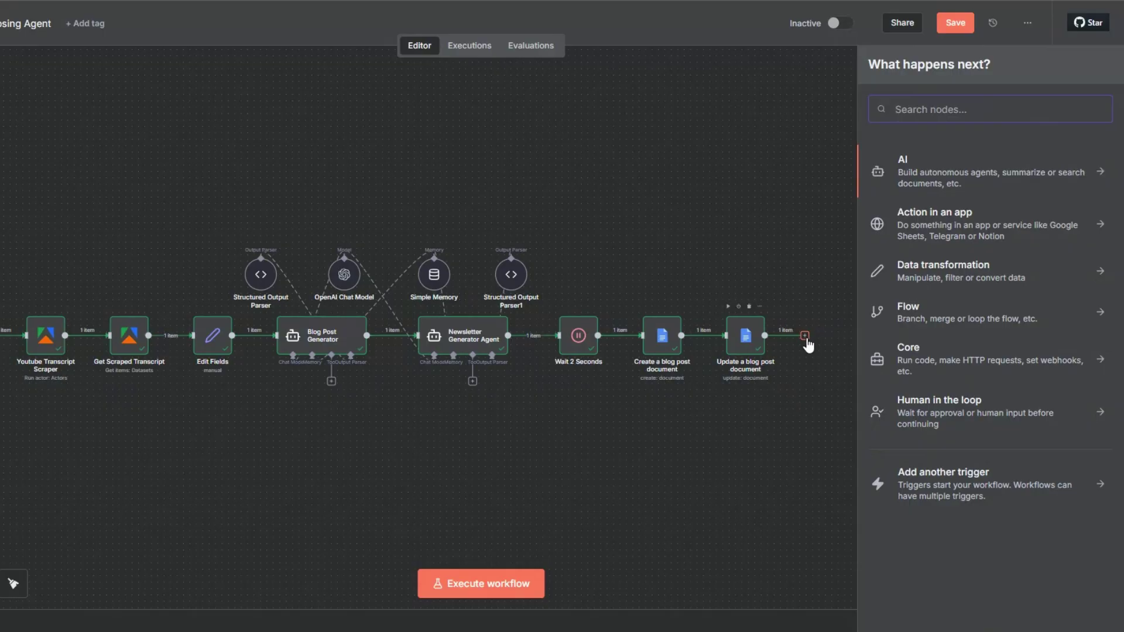
text(goo)
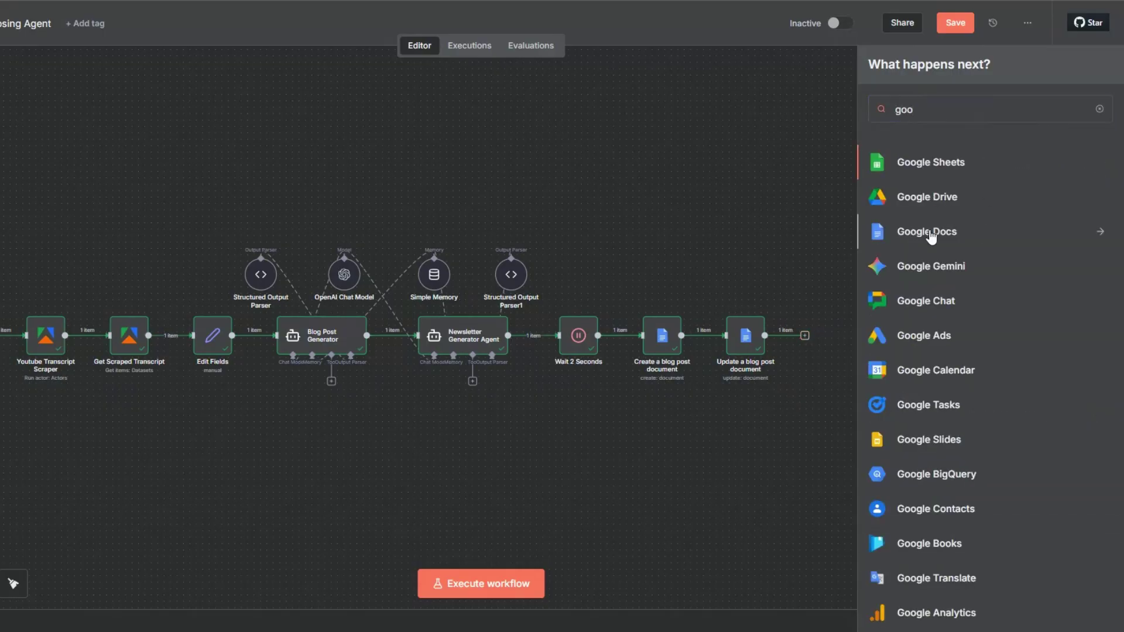
click(931, 237)
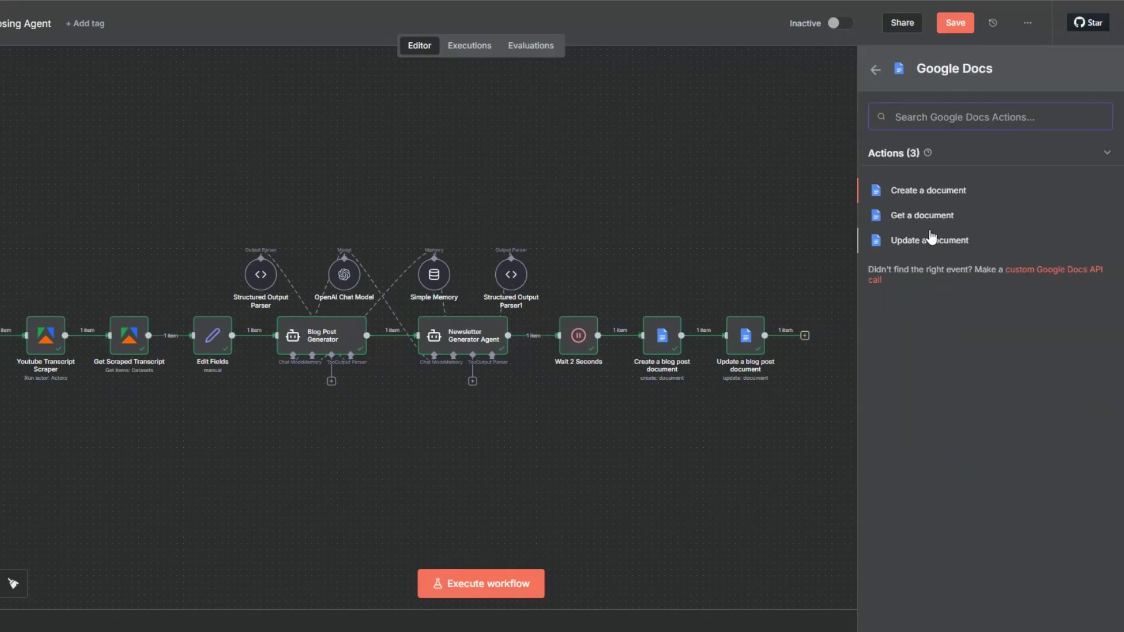
click(923, 187)
- Execute the new Create a document node with the owner's personal folder and the Newsletter Generator Agent's subject_line output as the Title
click(365, 298)
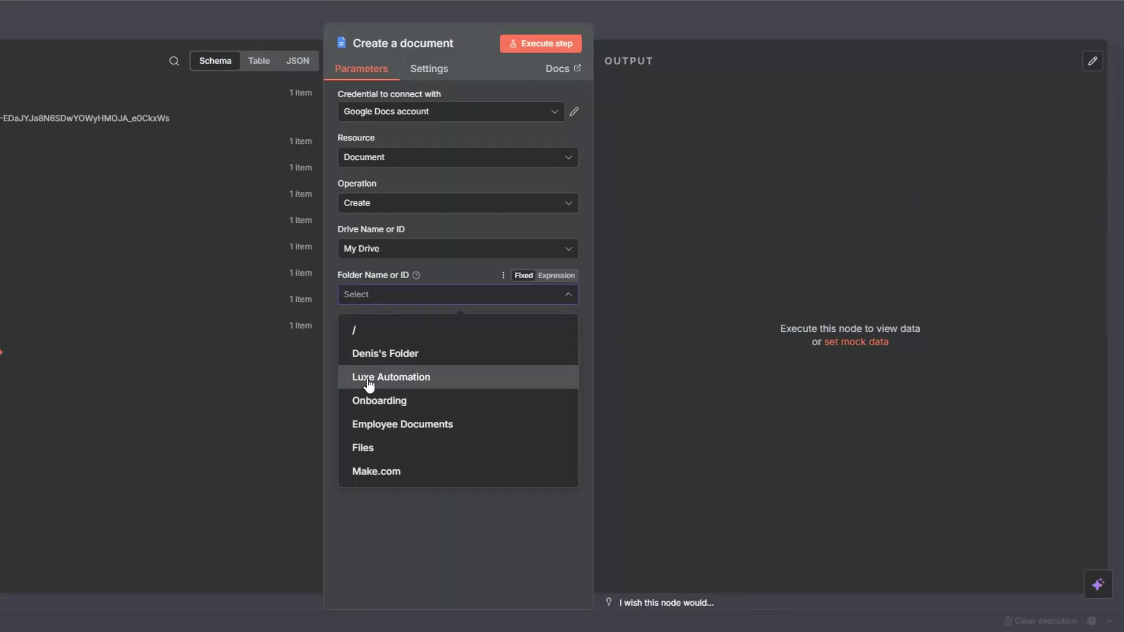
click(357, 351)
click(360, 340)
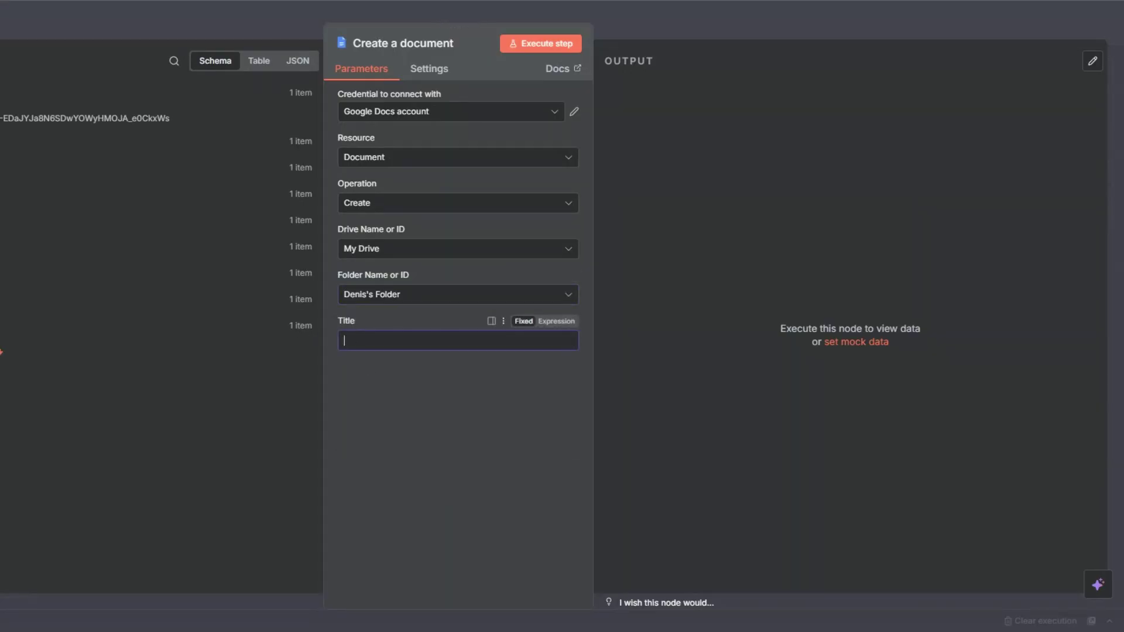
click(0, 194)
drag(0, 242, 374, 362)
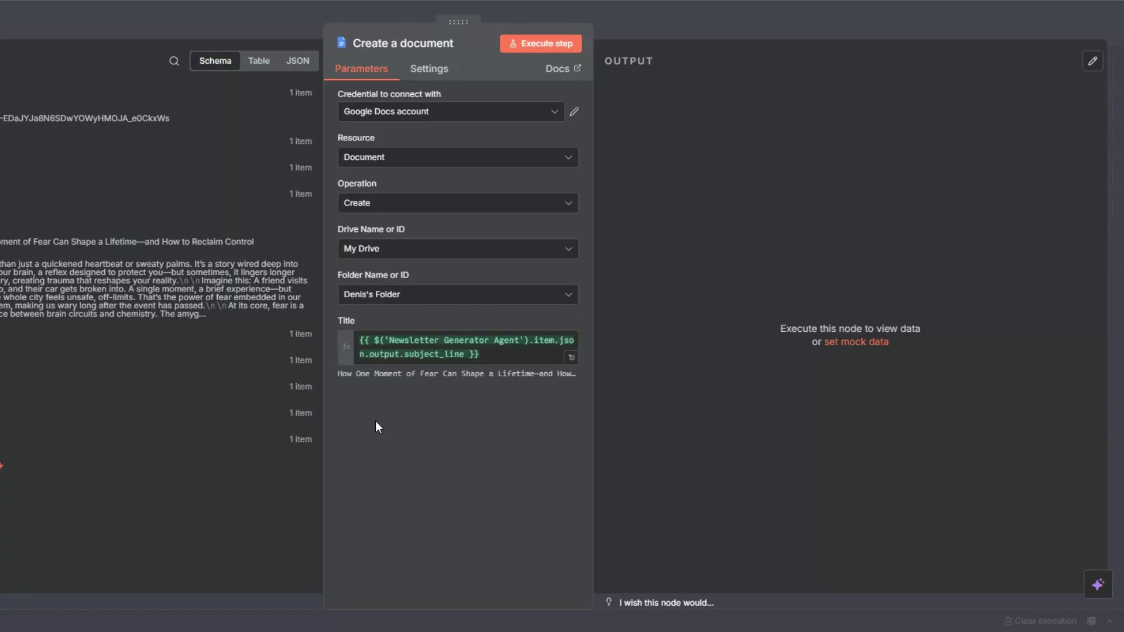
click(539, 53)
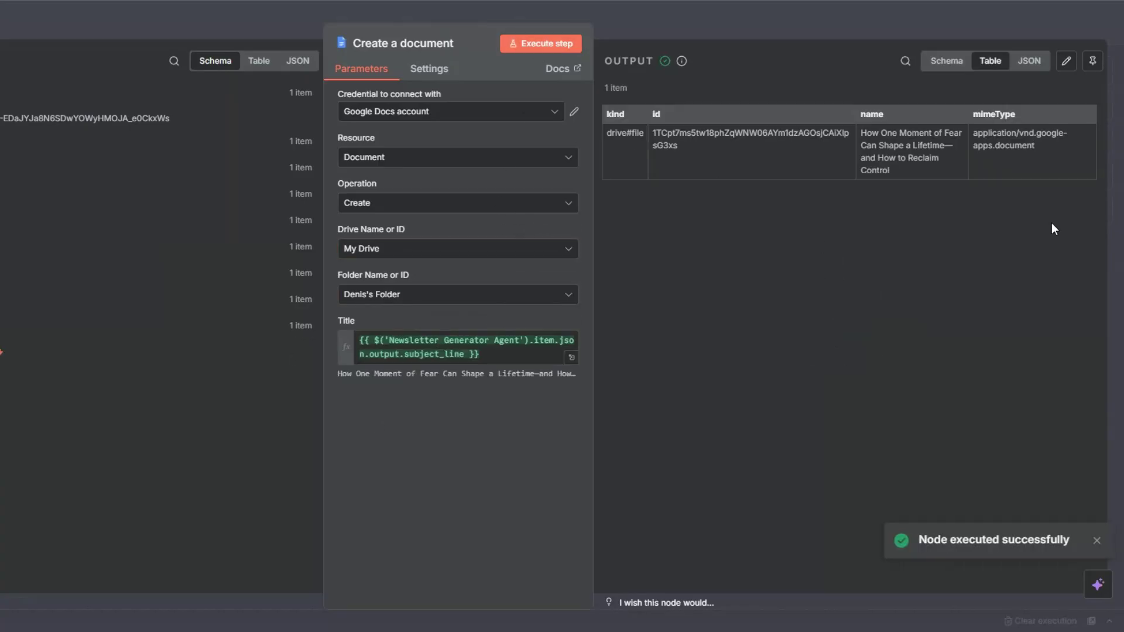
key(Escape)
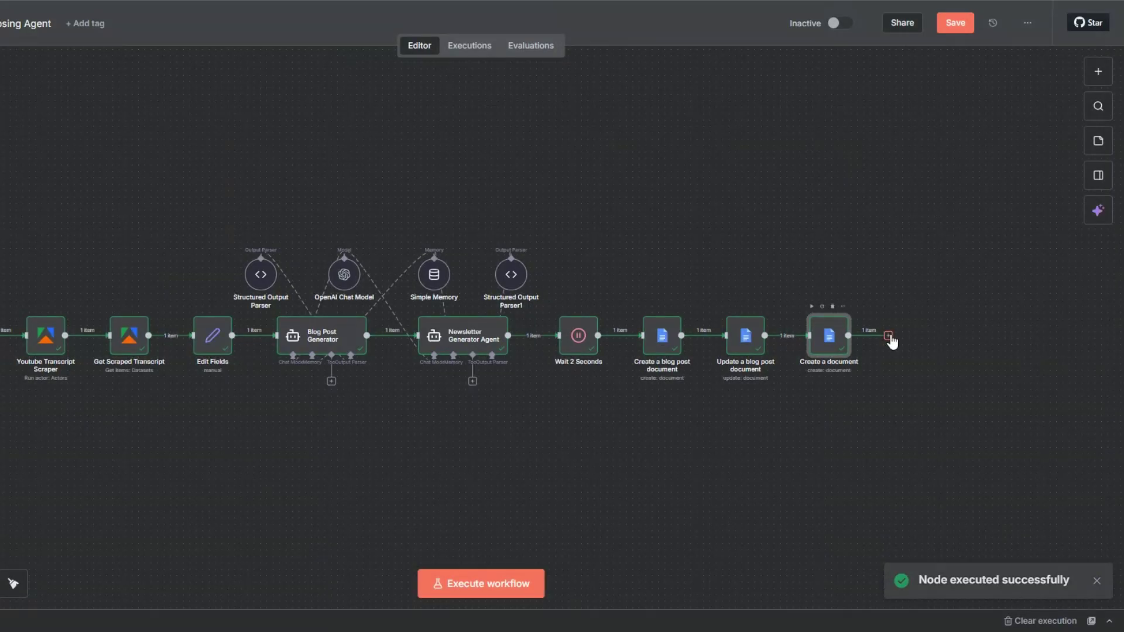
- Add a Google Docs node with the Update a document action after the newsletter's Create a document node
click(880, 335)
text(goo)
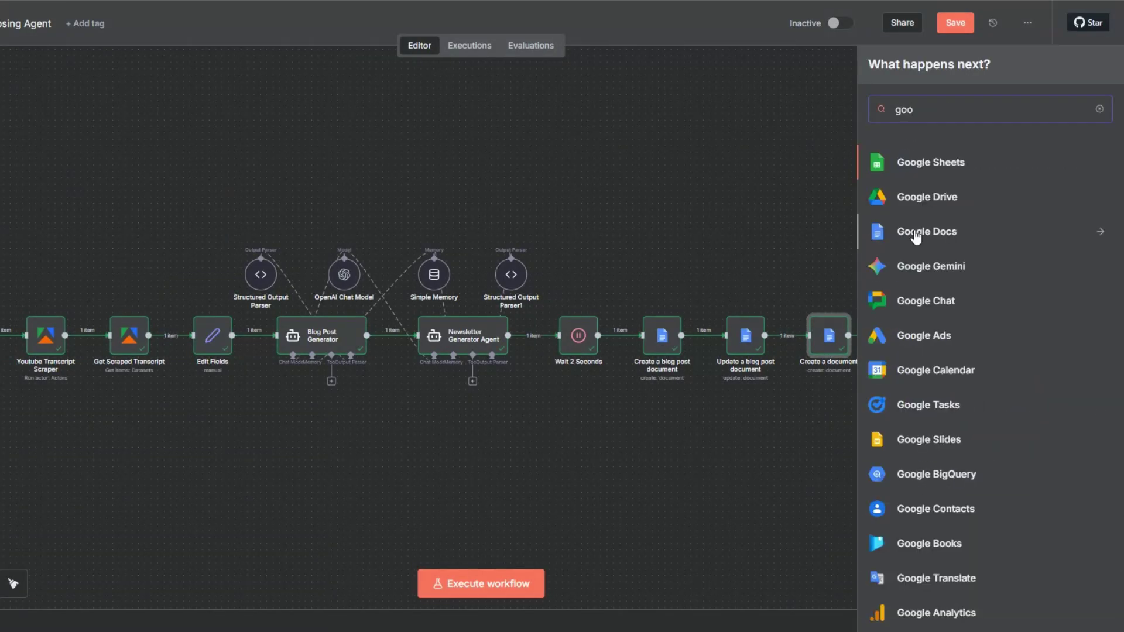
click(915, 236)
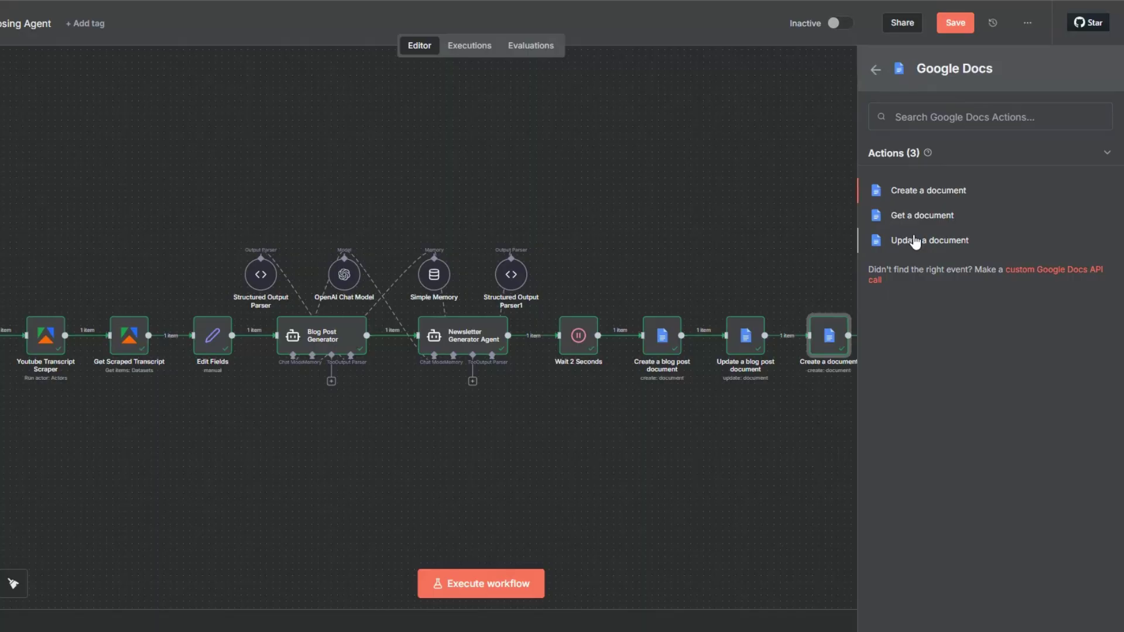
click(915, 241)
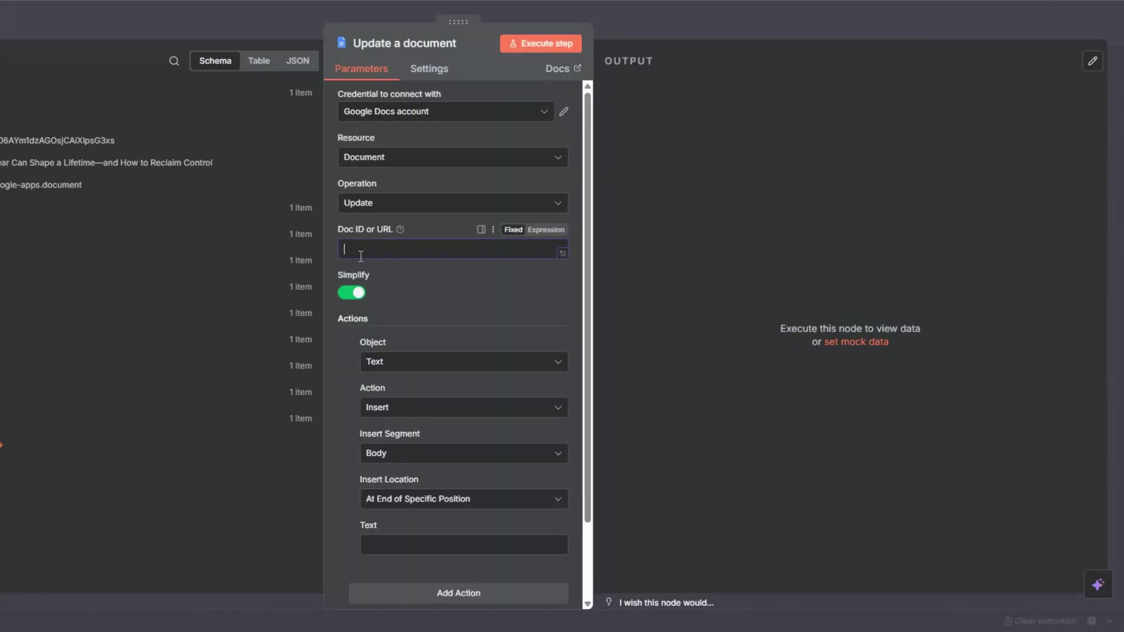
- Map the newsletter document's id as the Doc ID and the Newsletter Generator Agent's email_body output as the inserted Text, and execute the node
drag(3, 140, 561, 249)
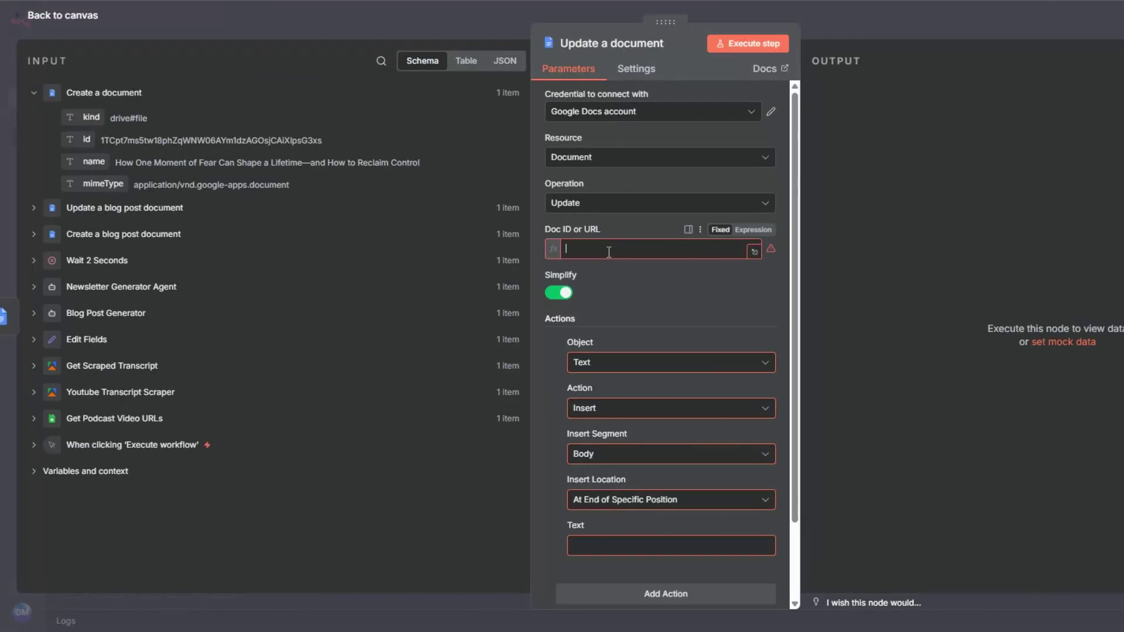
scroll(517, 414, down, 2)
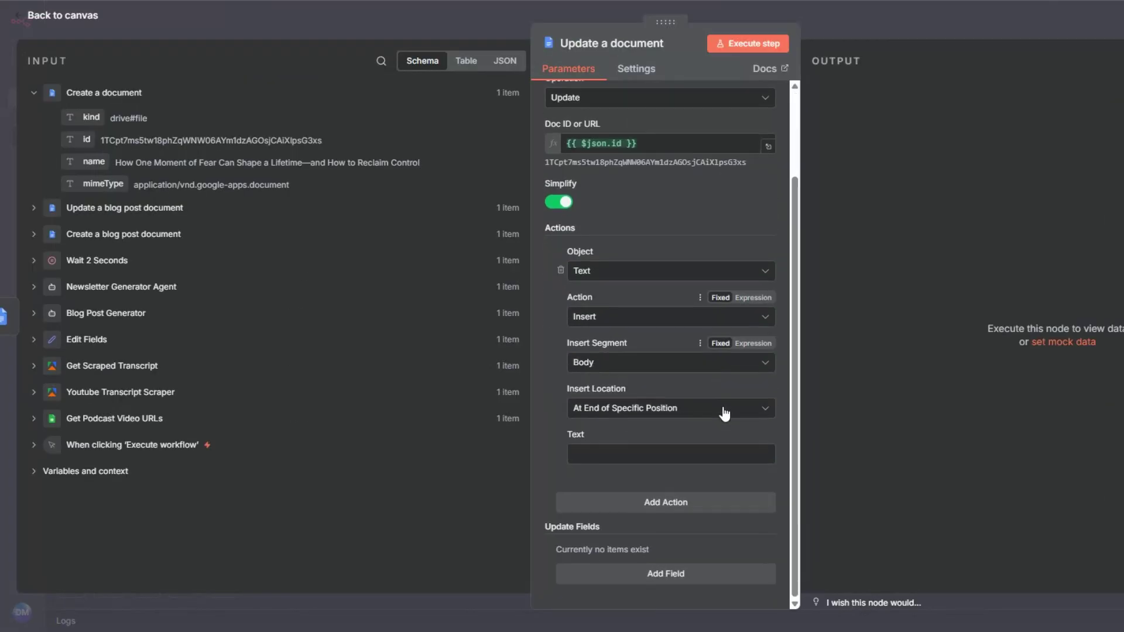
click(35, 285)
drag(120, 356, 618, 451)
click(726, 40)
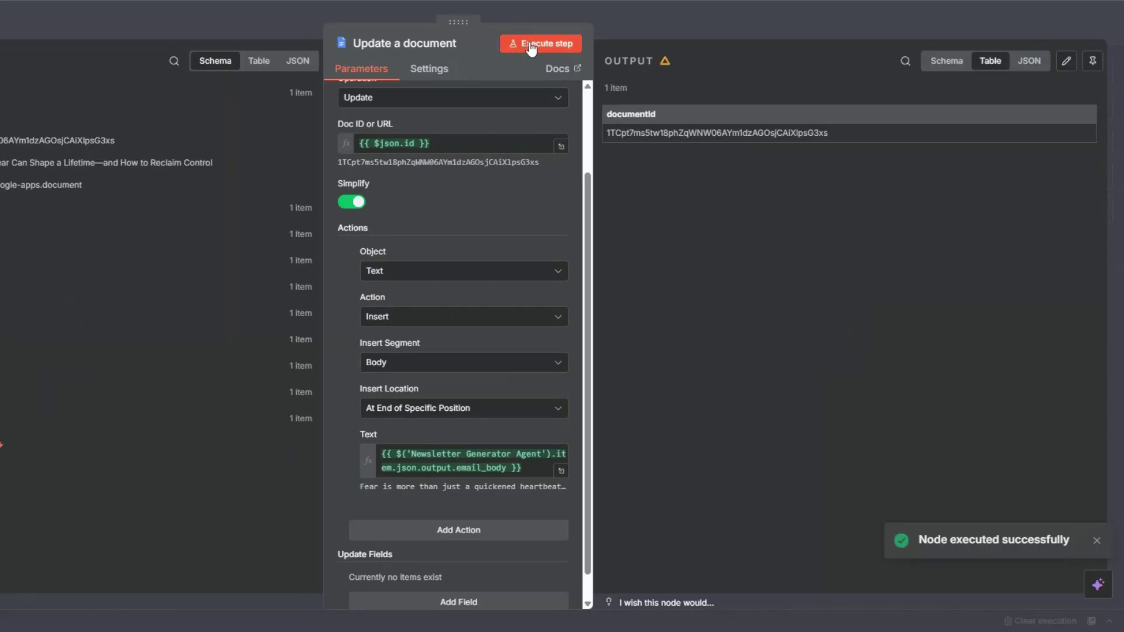
- Execute the Update a document node again from the canvas and rename the Create a document node to "Create a newsletter document"
key(Escape)
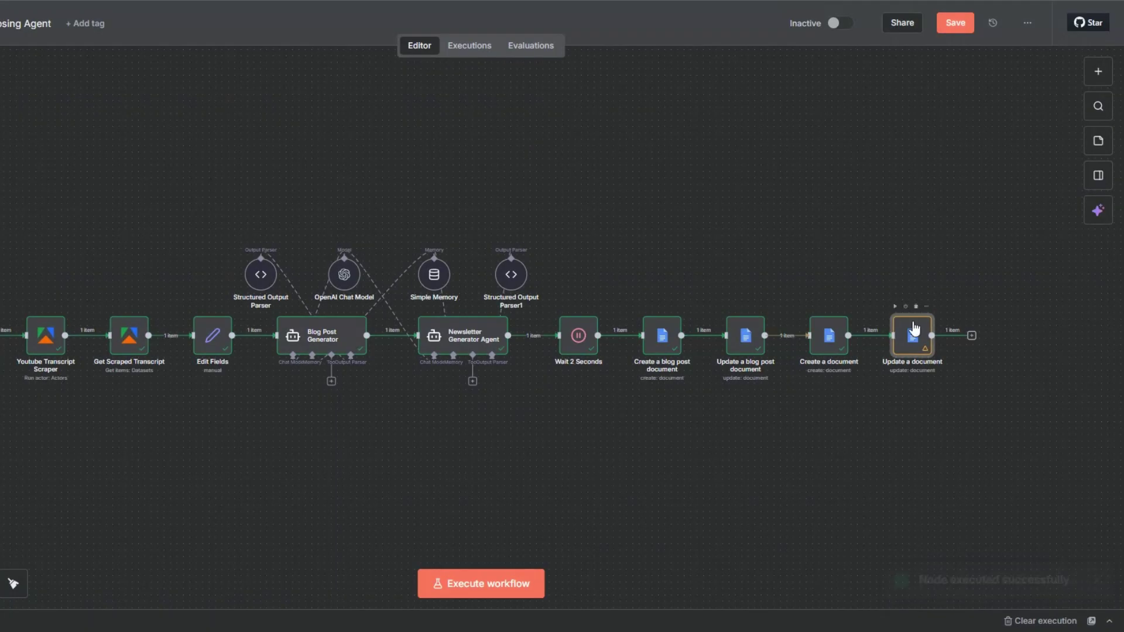
click(895, 305)
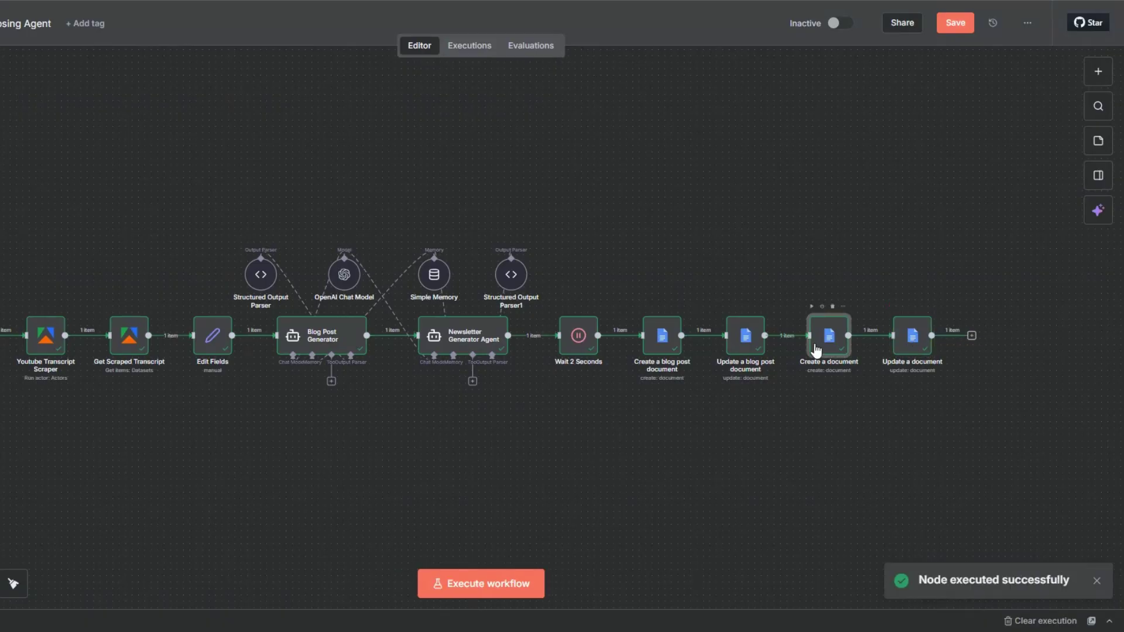
key(F2)
click(371, 316)
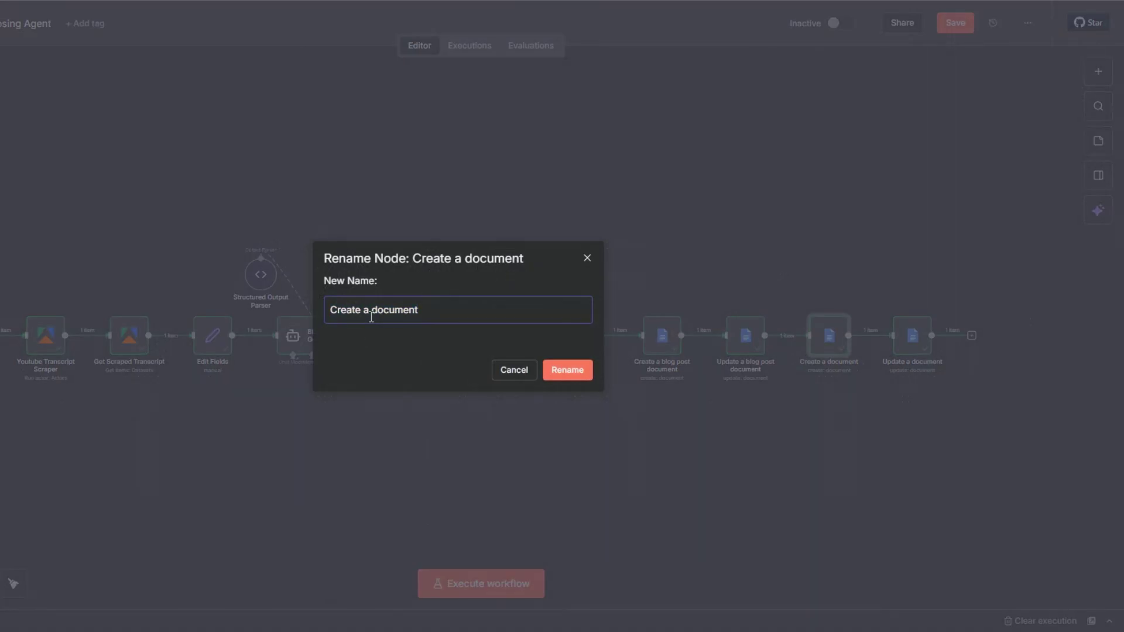
text(newsletter)
click(576, 377)
- Rename the newsletter's Update a document node to "Update a newsletter document"
click(899, 347)
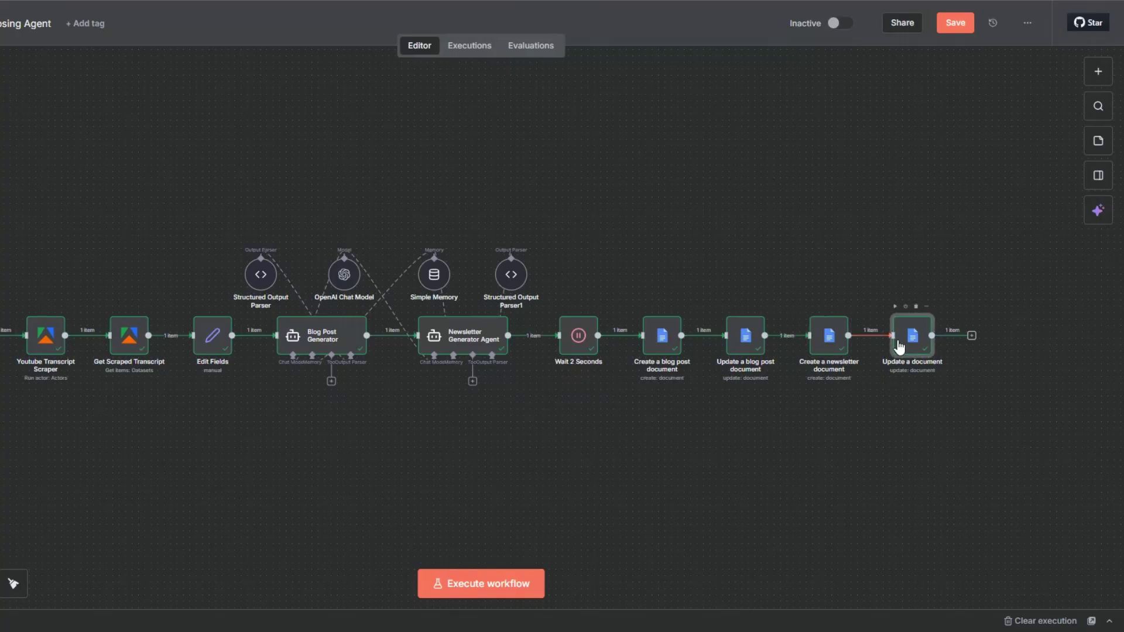
key(F2)
click(416, 321)
text(ne)
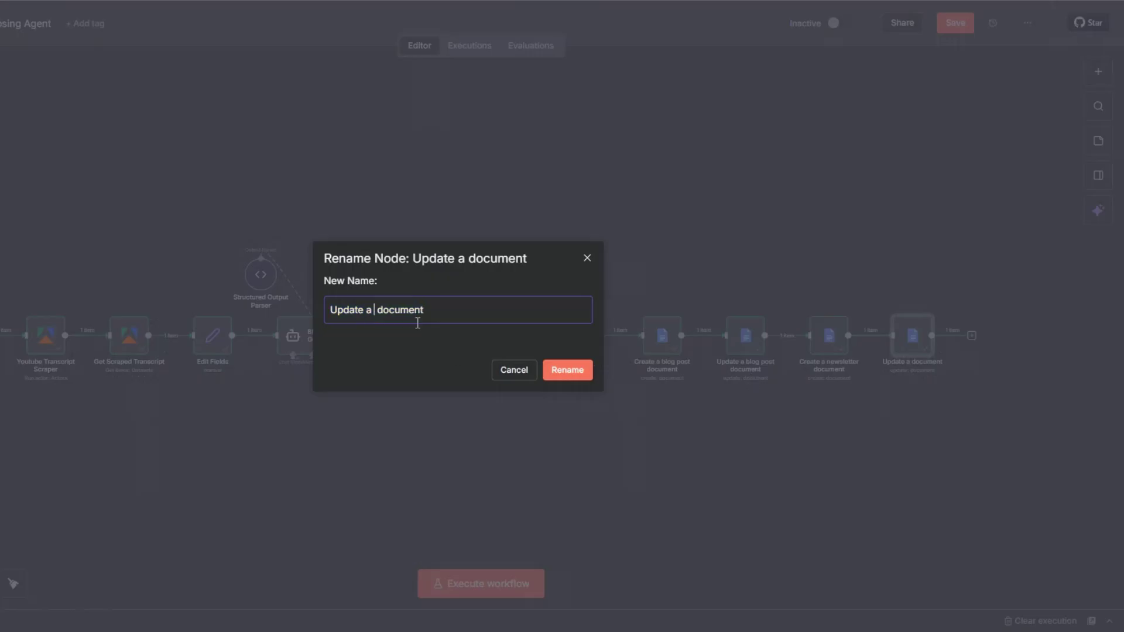
text(wsletter)
click(567, 370)
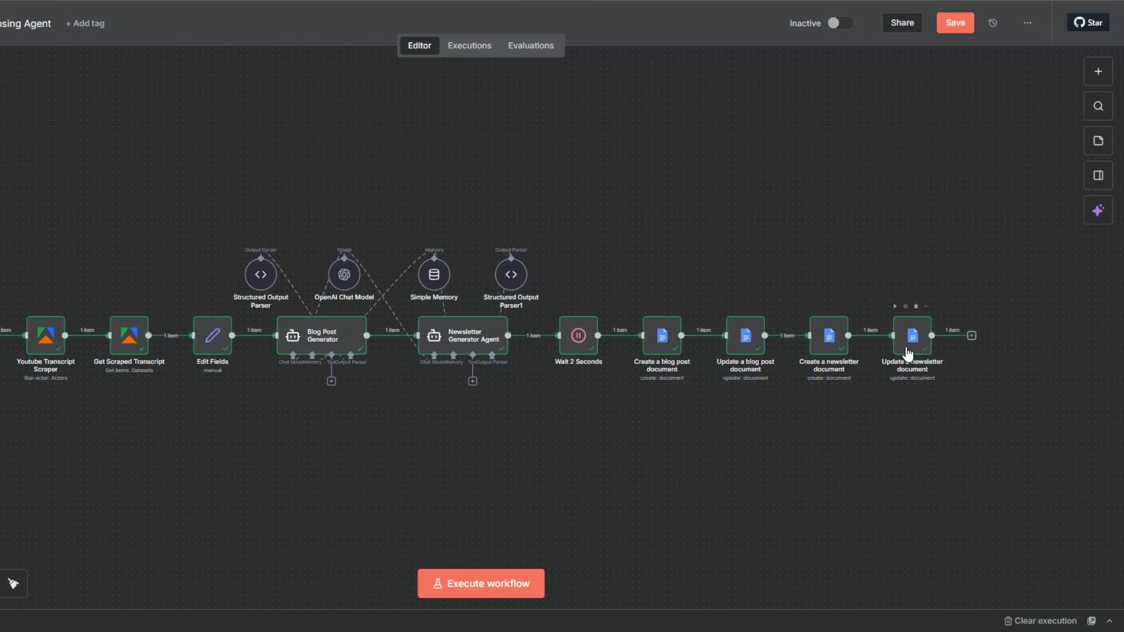
- Add a Gmail node with the Send a message action after the Update a newsletter document node
click(972, 336)
text(gmail)
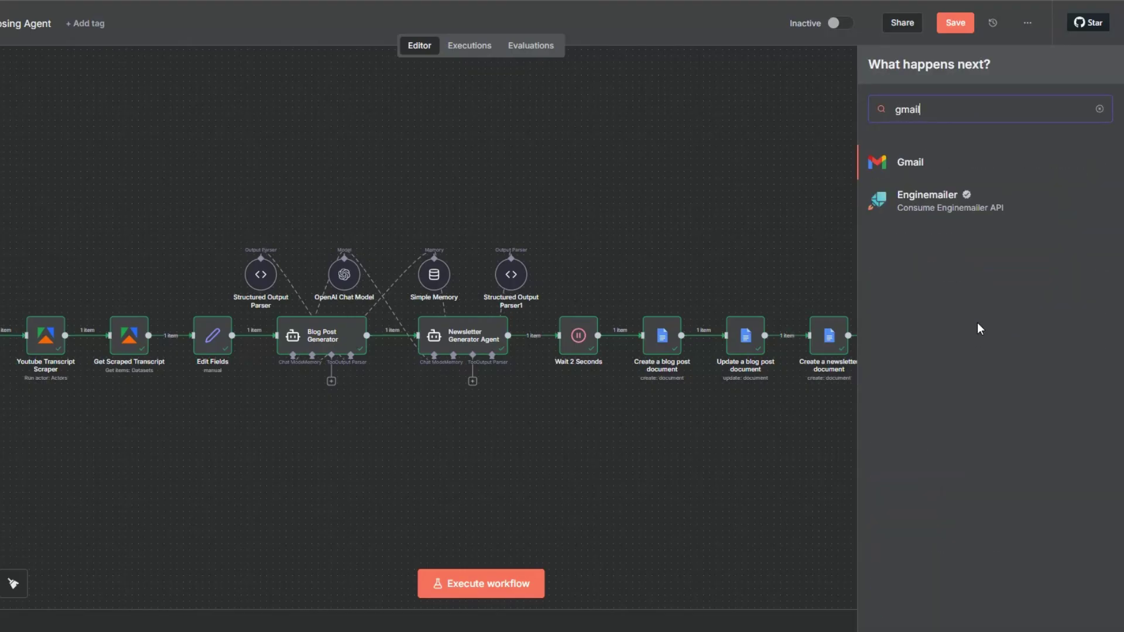
click(919, 162)
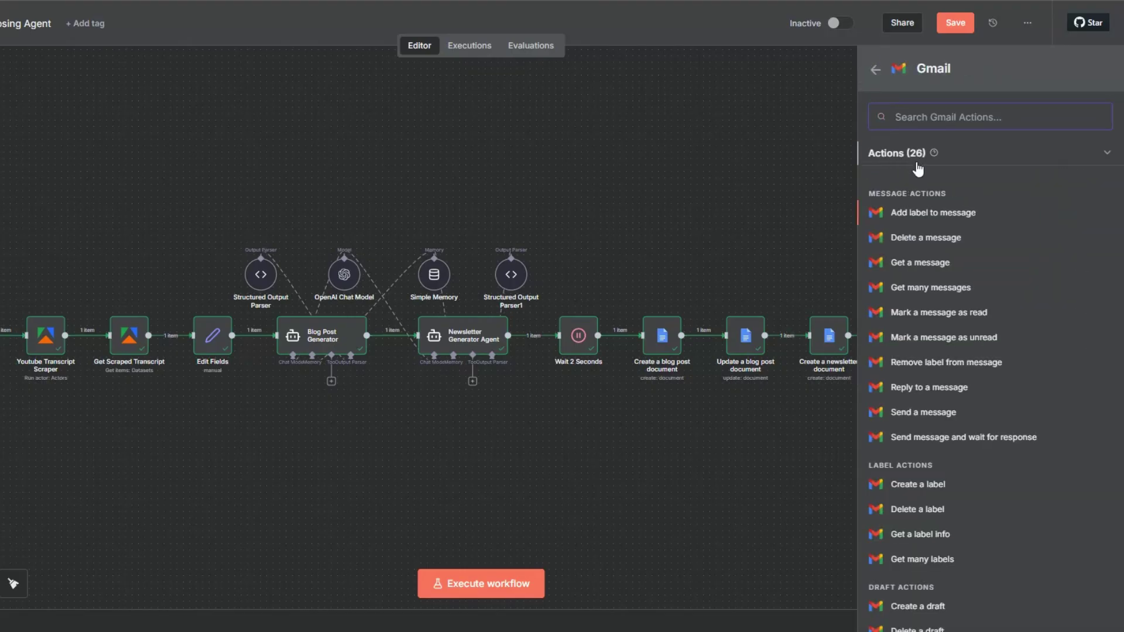
click(922, 414)
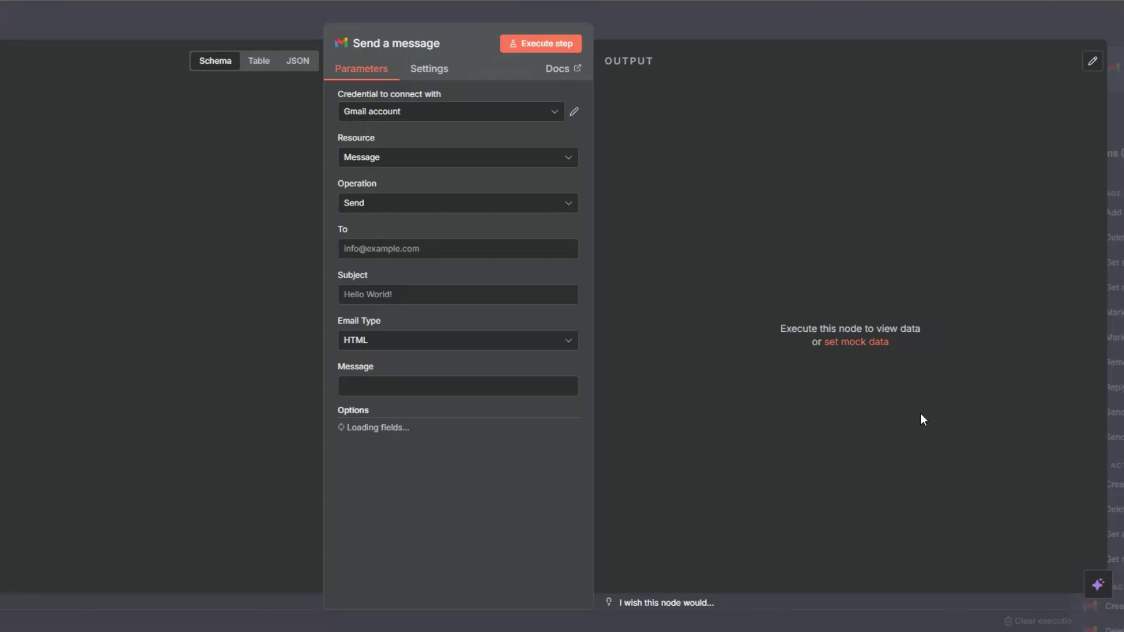
click(450, 111)
click(412, 185)
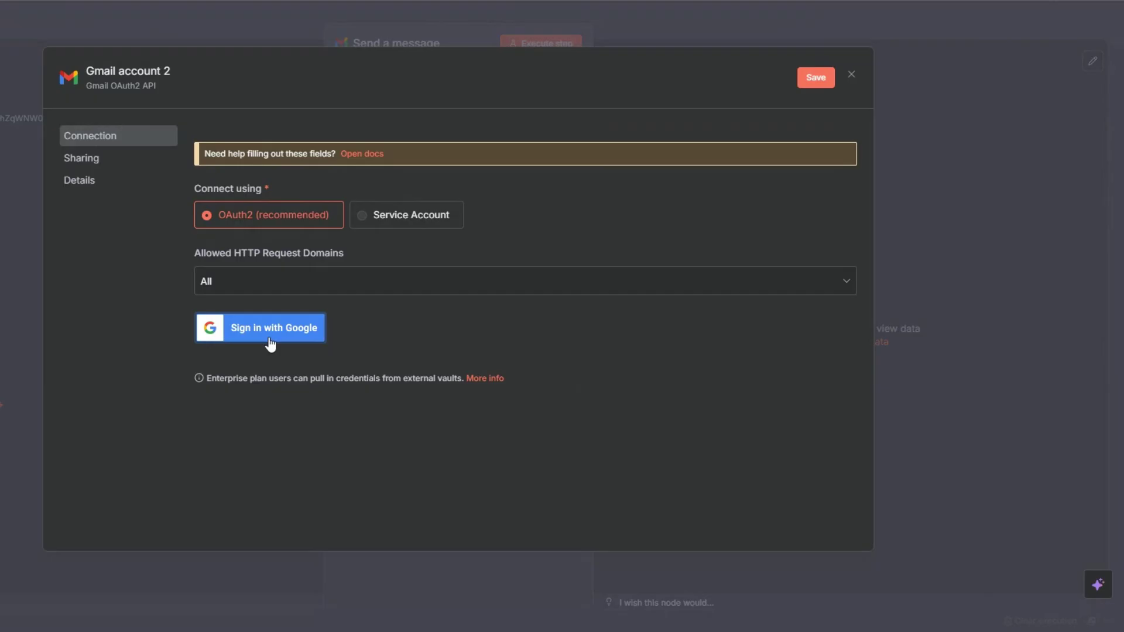
click(852, 73)
- Enter the recipient's email, subject "Newsletter & Blog Post Drafts Are Ready 🚀", Text email type and a message linking both documents, and review the message expression
click(493, 347)
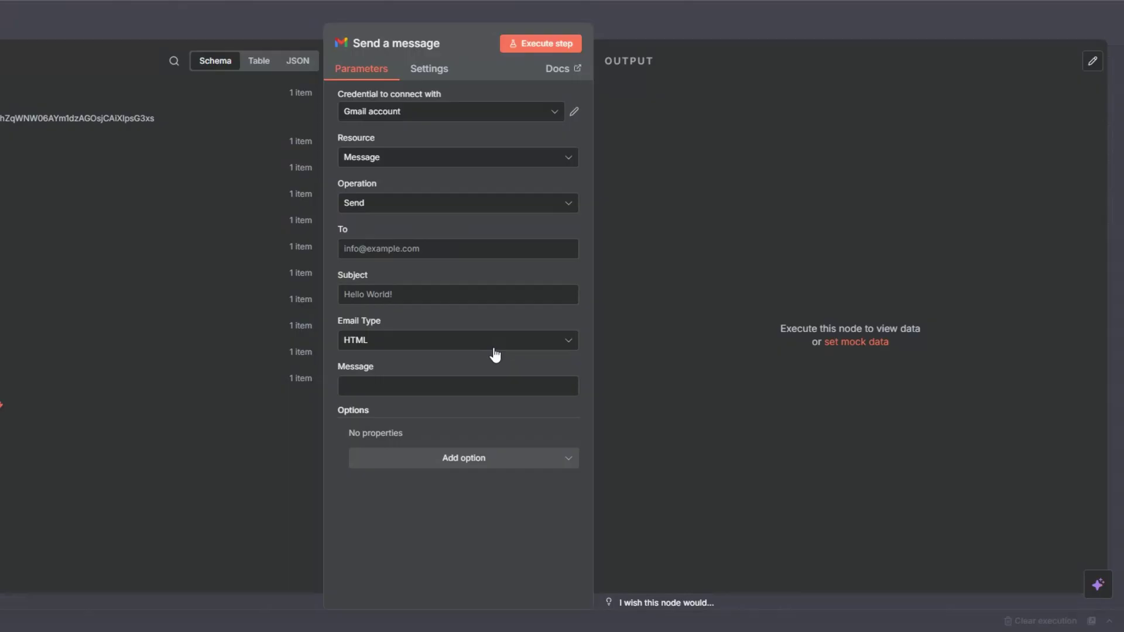
key(ctrl+v)
key(Tab)
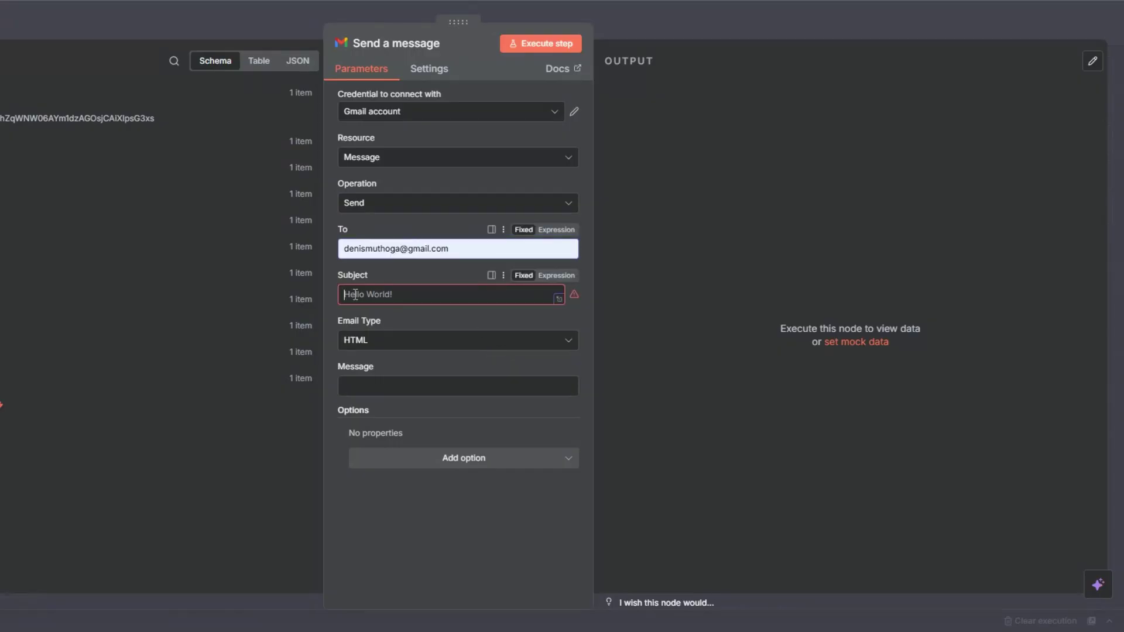
click(360, 385)
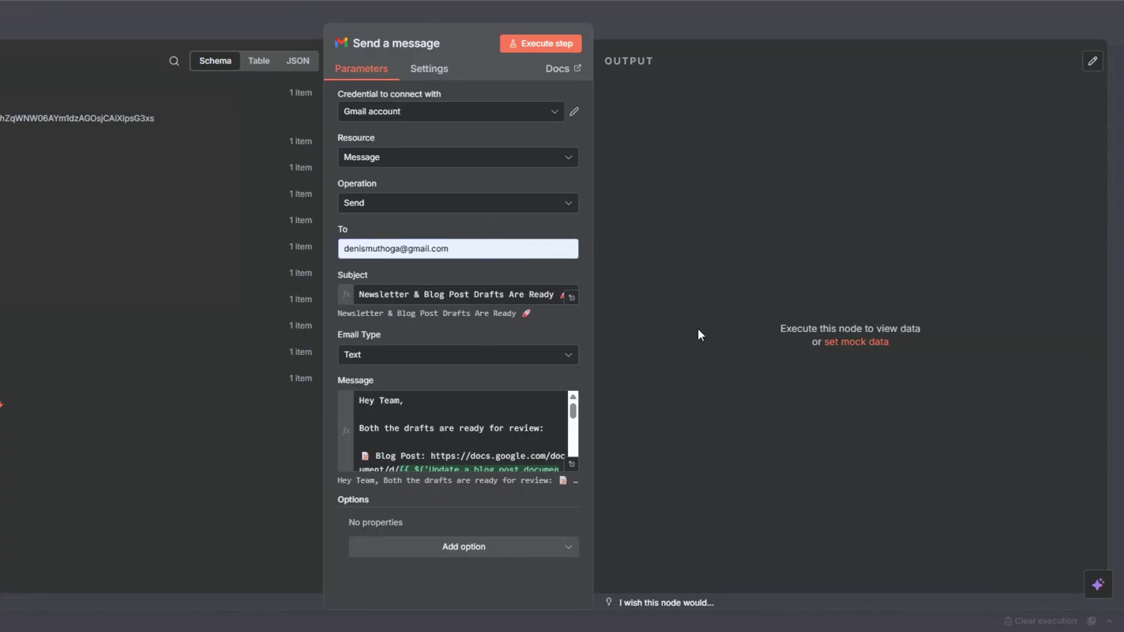
click(572, 464)
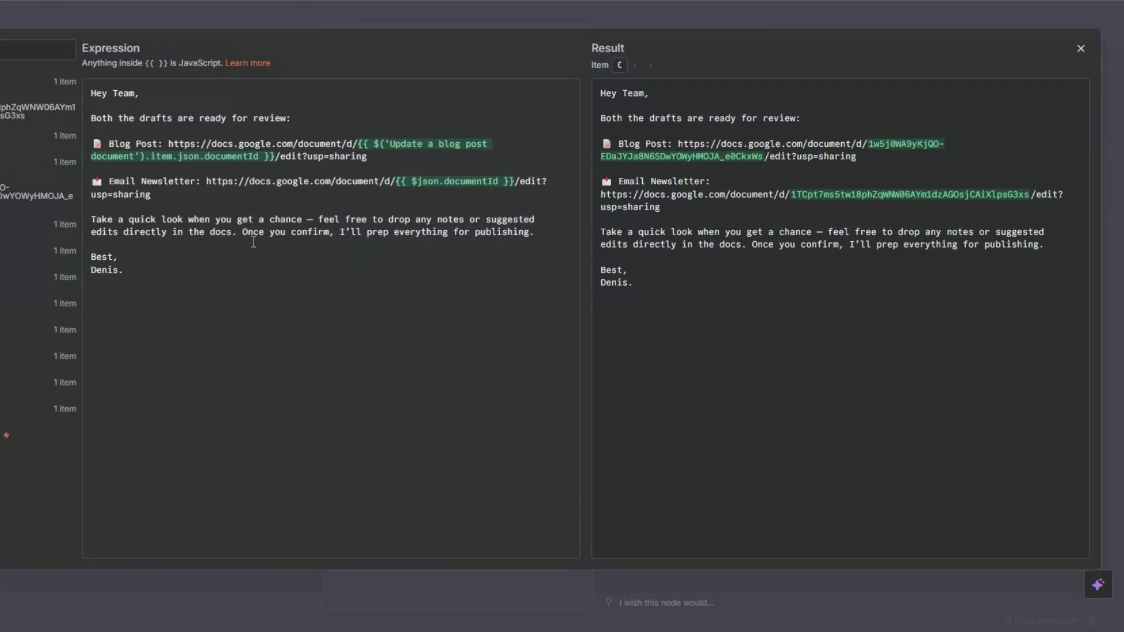
click(363, 180)
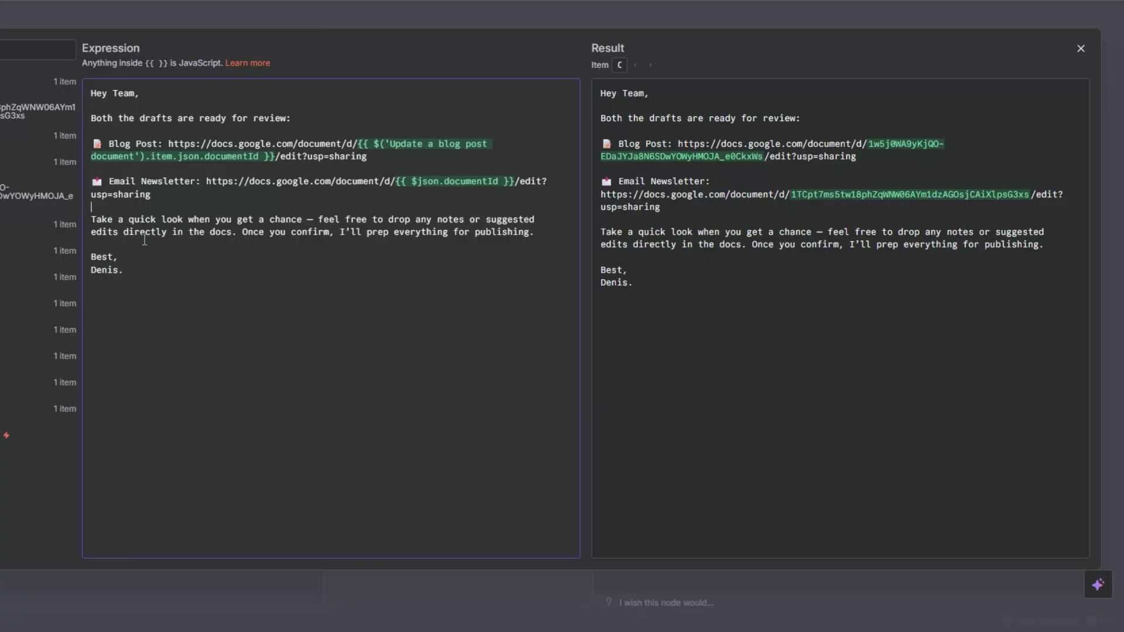
key(Escape)
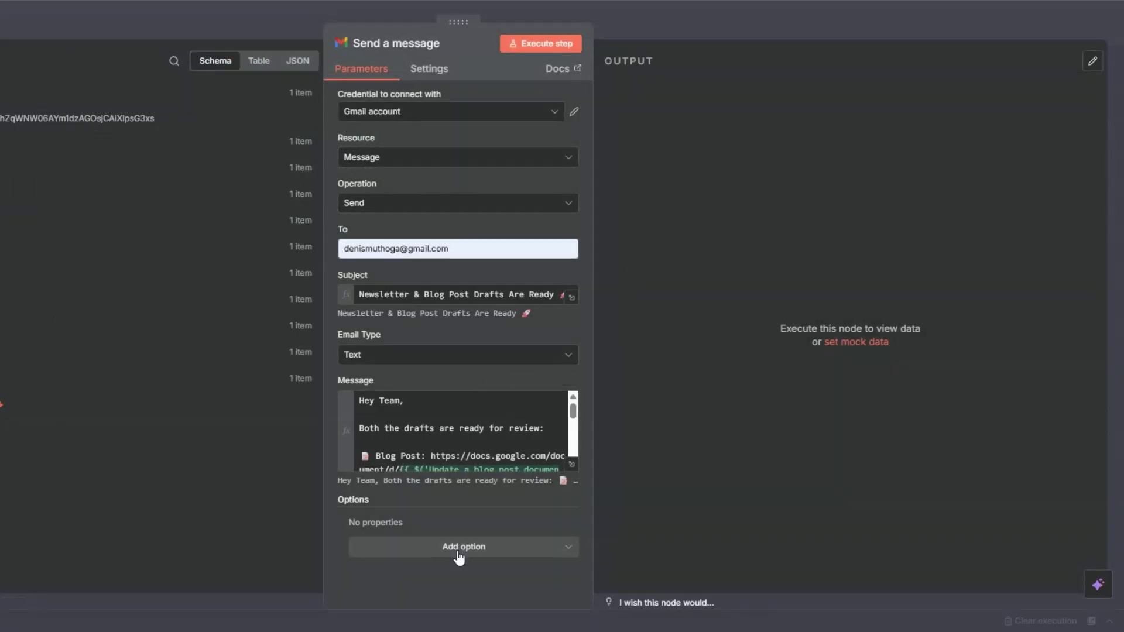
- Add the Append n8n Attribution option to the Gmail node, turn it off, and execute the node
click(456, 546)
click(428, 368)
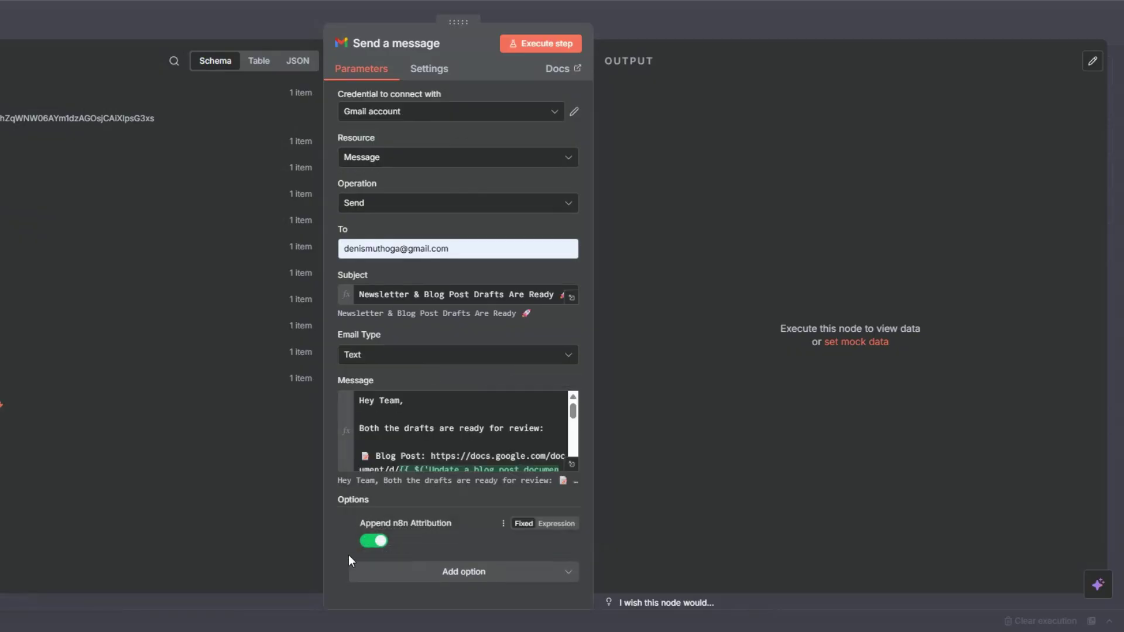
click(379, 544)
click(553, 42)
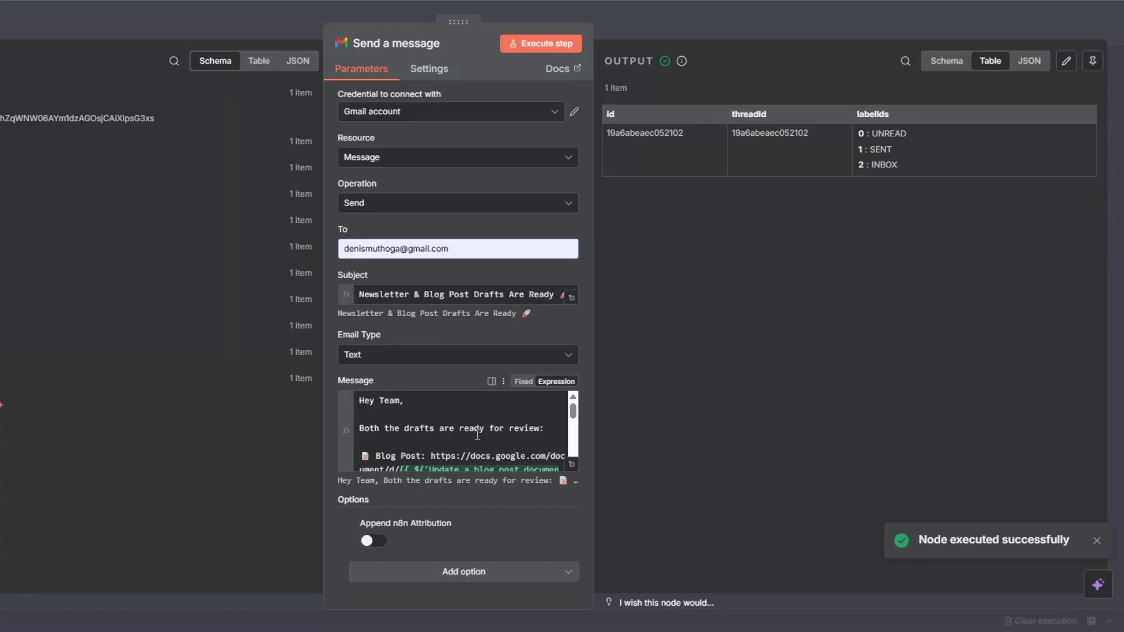
scroll(478, 434, down, 2)
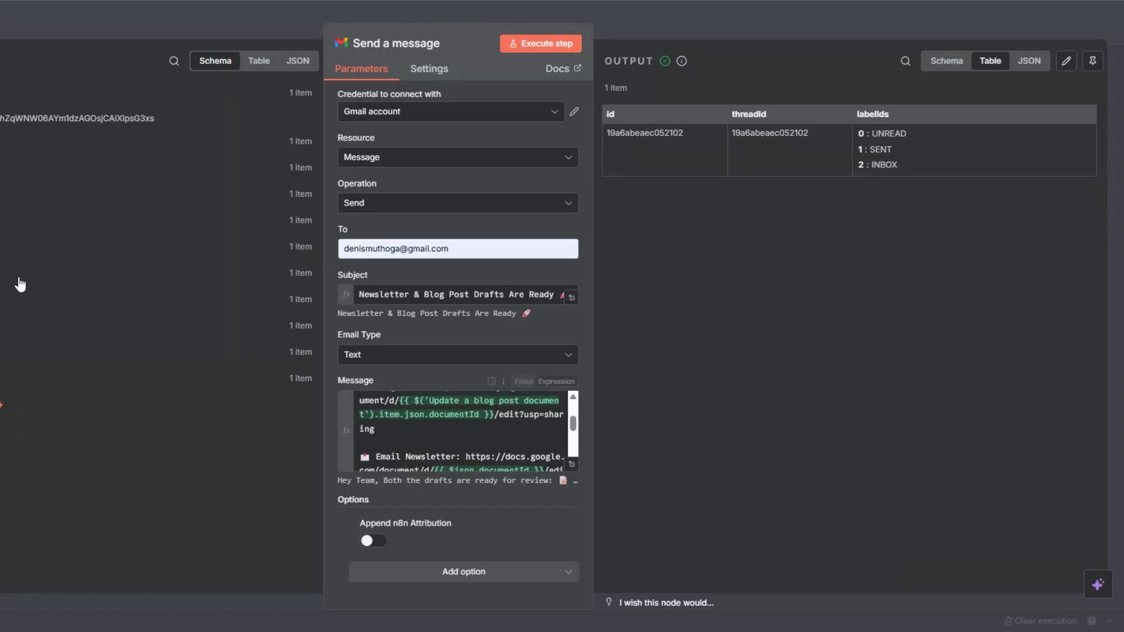
key(Escape)
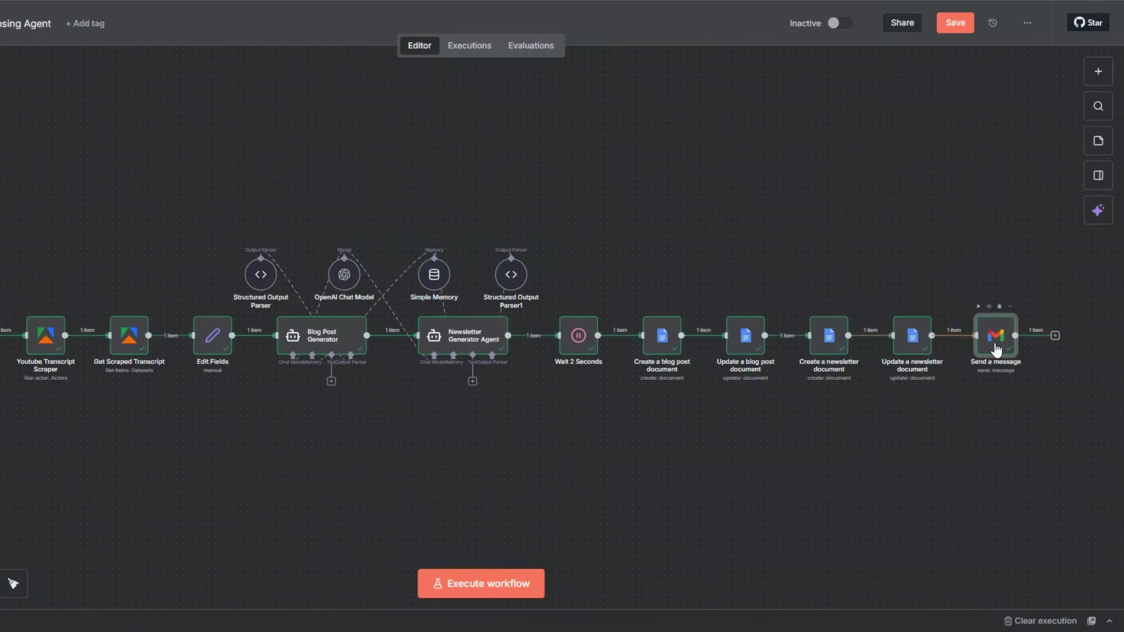
- Rename the Gmail Send a message node to "Send Team Notification"
key(F2)
drag(356, 310, 428, 305)
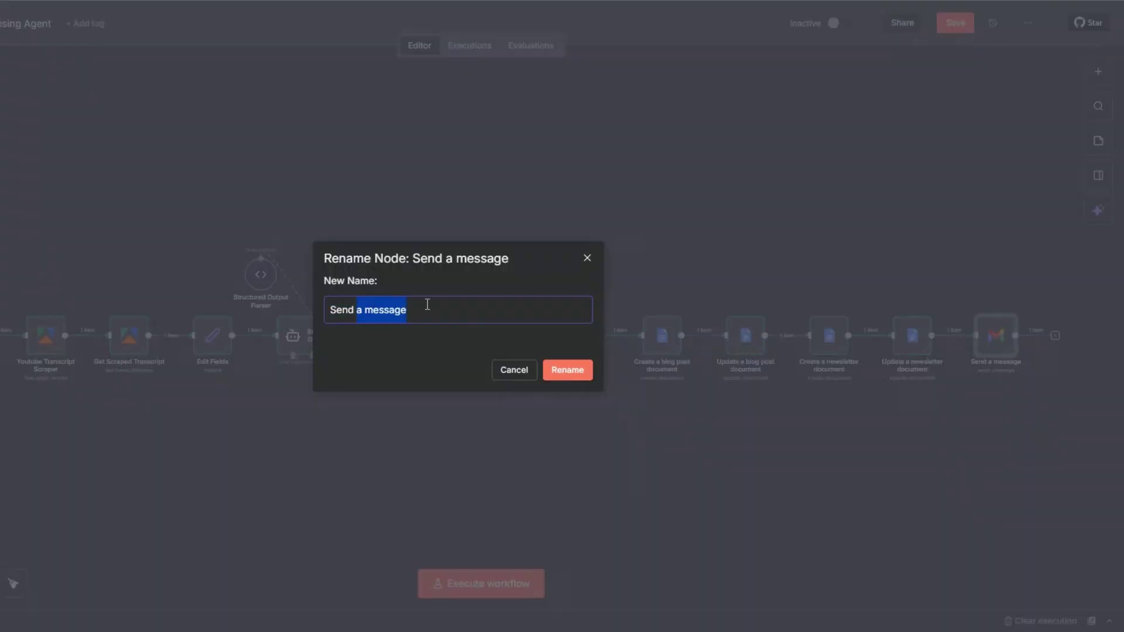
text(Team Not)
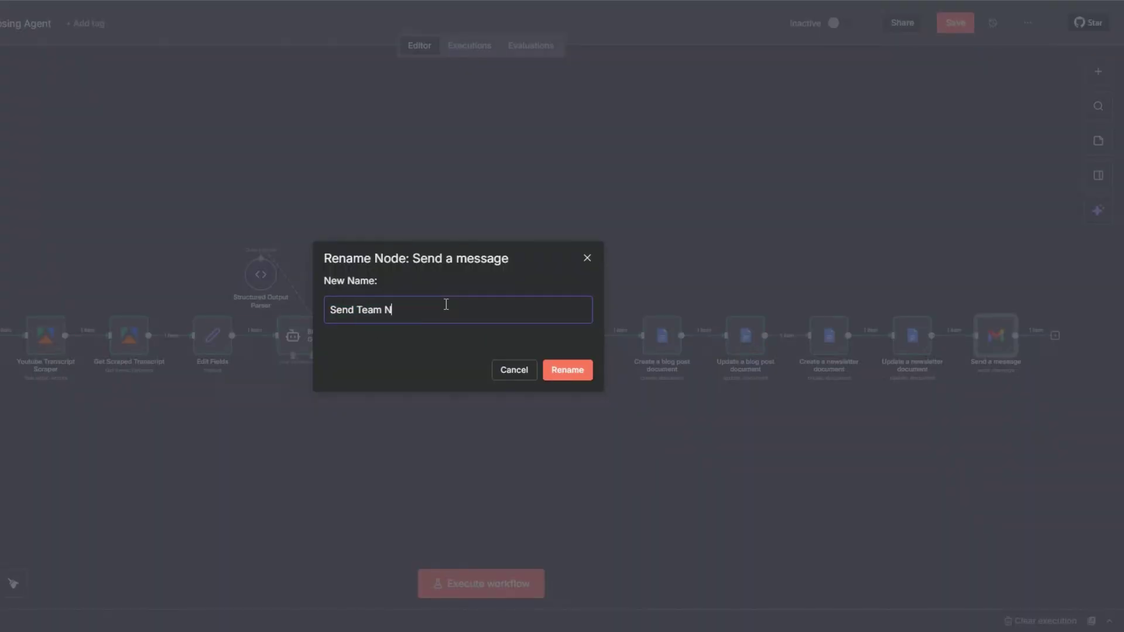
text(ification)
click(587, 375)
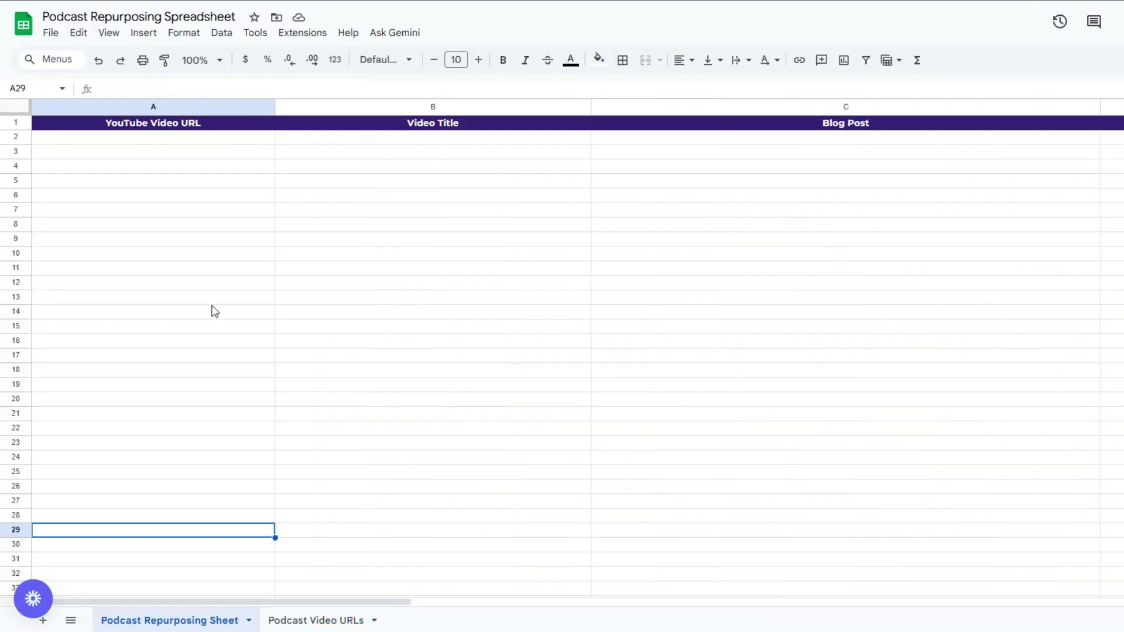
- Switch to Google Sheets and examine the columns of the Podcast Repurposing Sheet in the Podcast Repurposing Spreadsheet
click(176, 181)
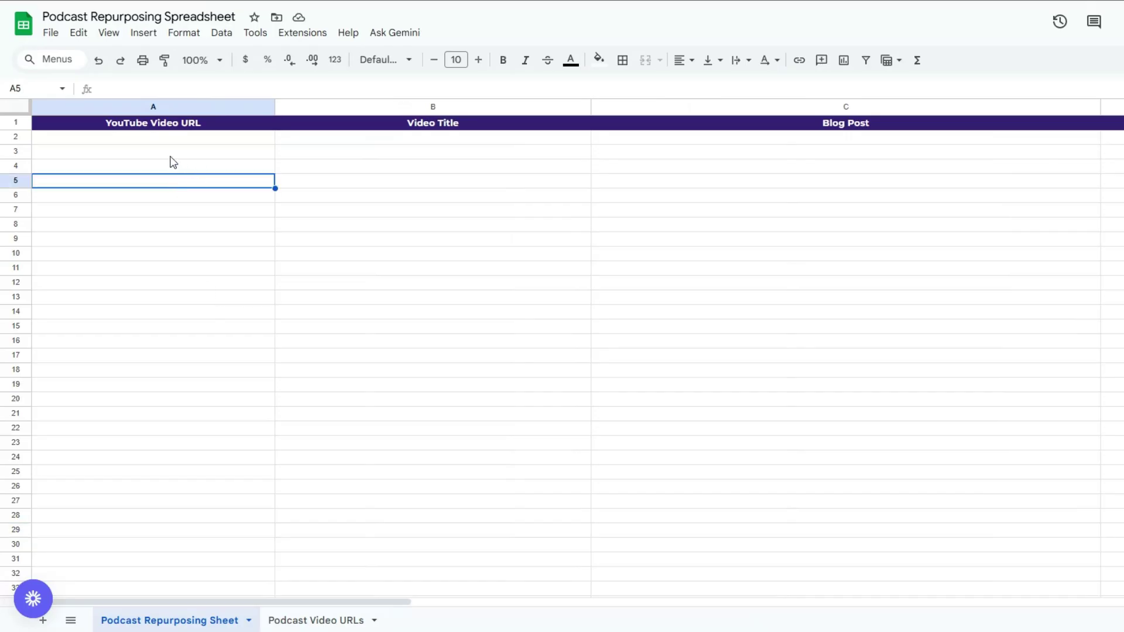
click(201, 126)
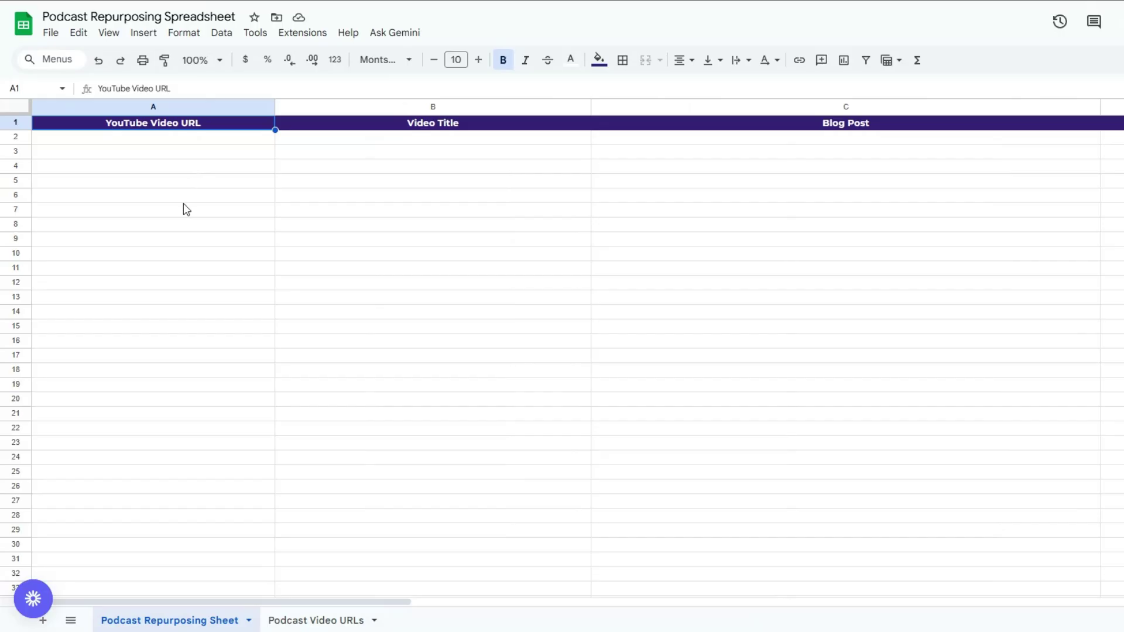
click(414, 168)
click(858, 197)
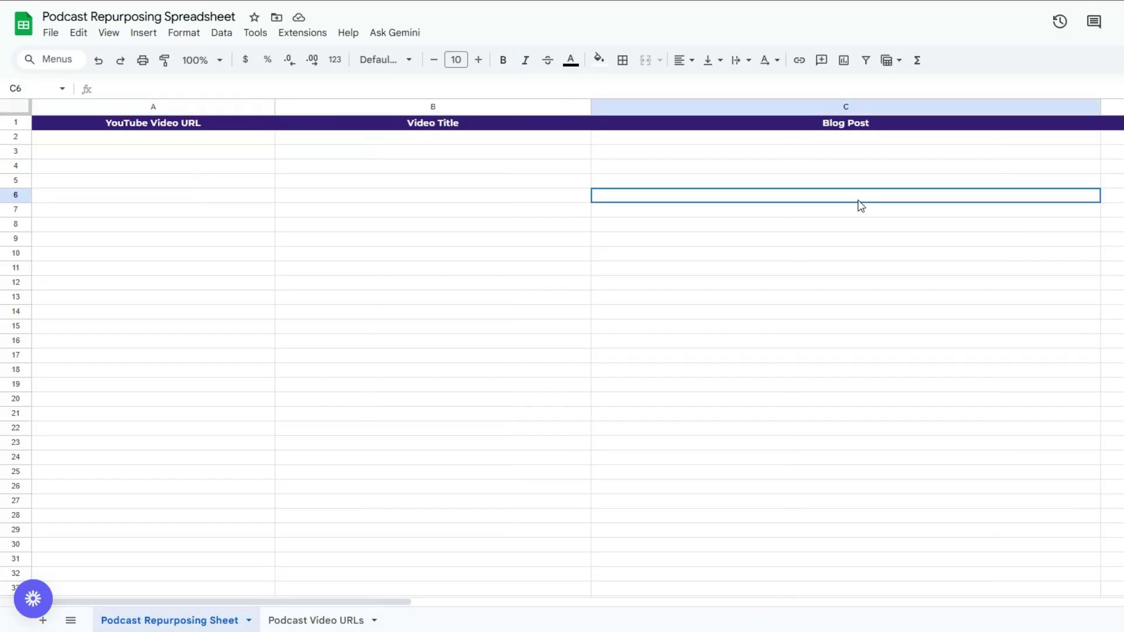
drag(122, 604, 85, 598)
click(269, 256)
click(687, 259)
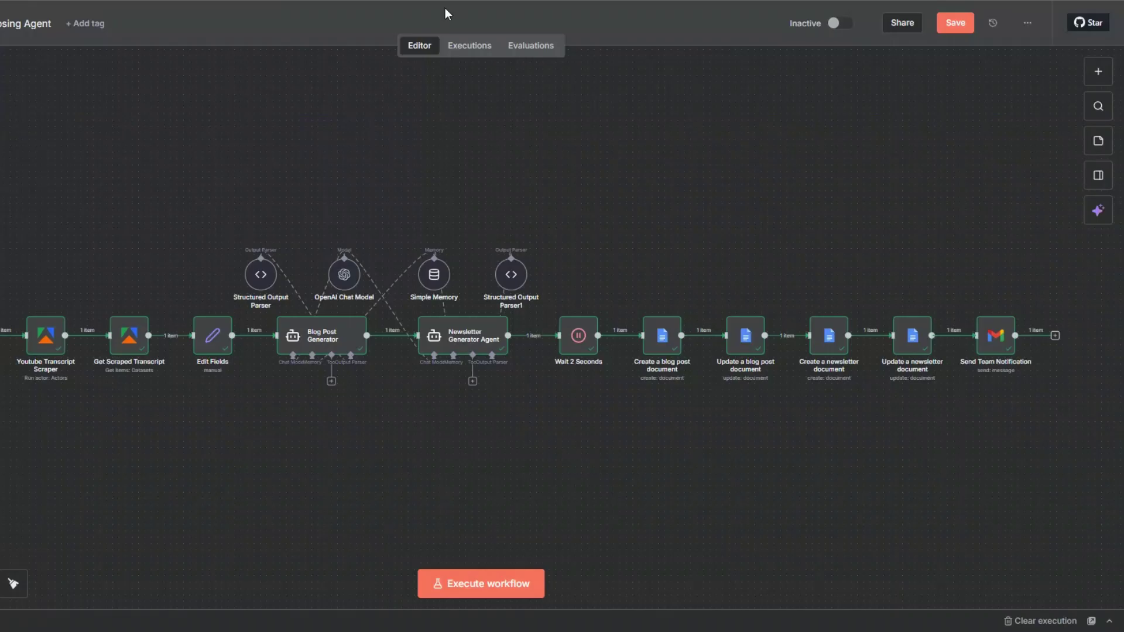
- Return to n8n and add a Google Sheets node with the Append row in sheet action after the Send Team Notification node
scroll(735, 472, right, 3)
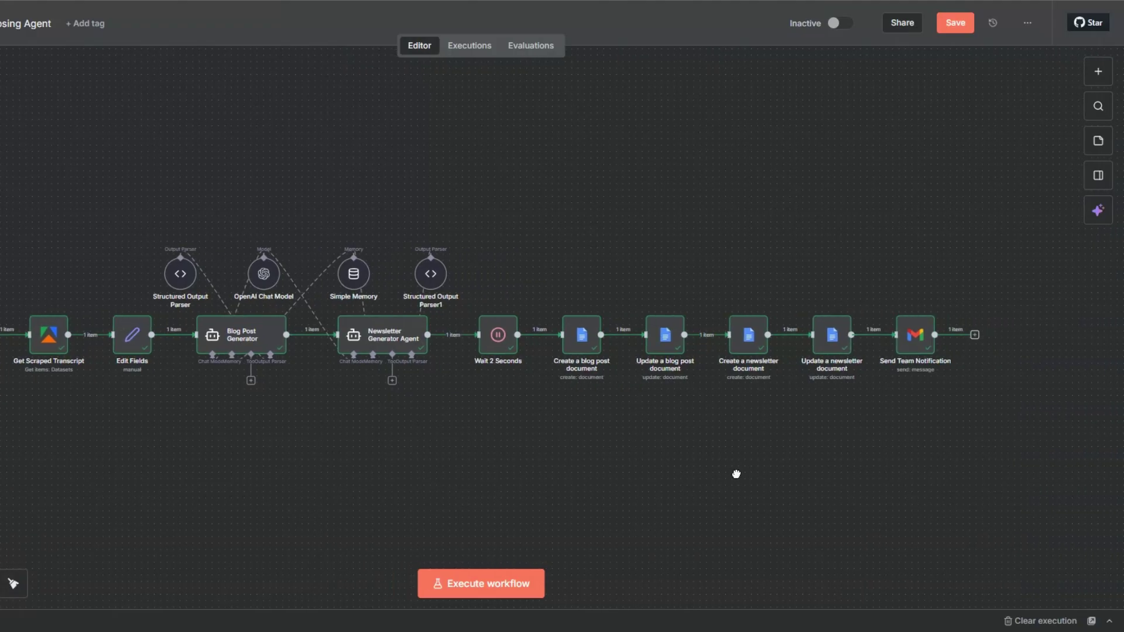
click(973, 335)
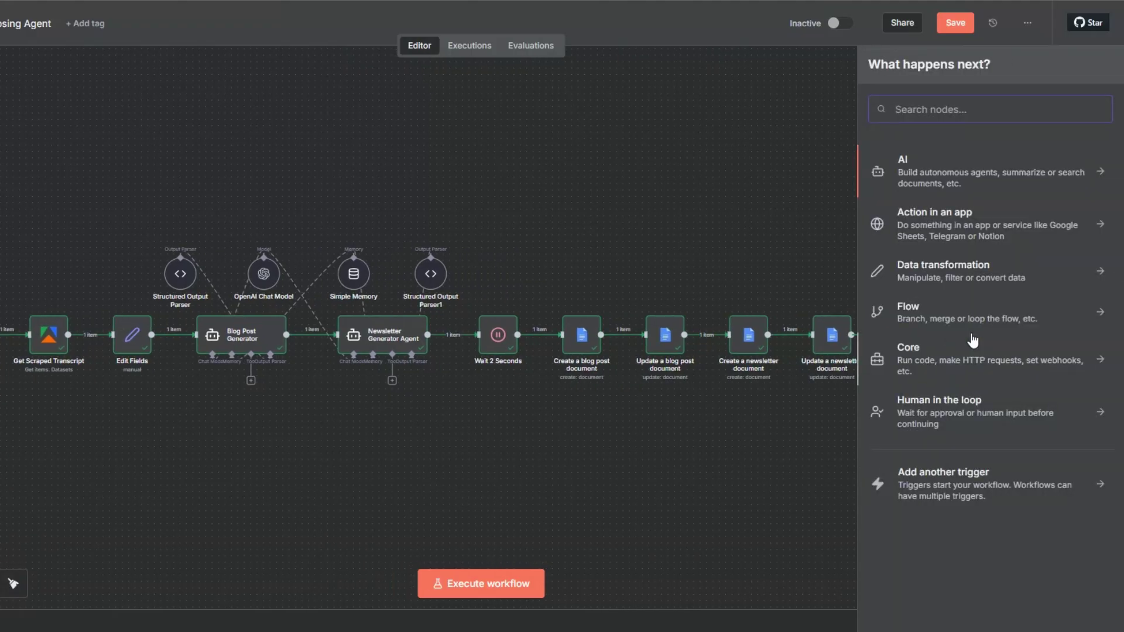
text(goo)
click(939, 158)
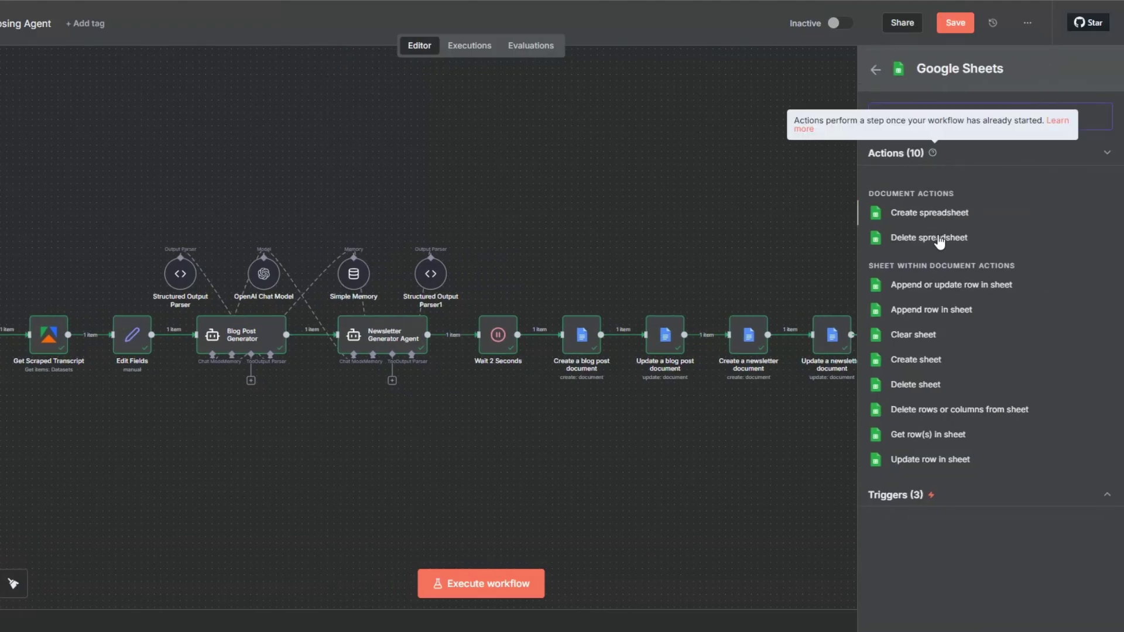
click(932, 312)
- Set the Append row in sheet node's document to Podcast Repurposing Spreadsheet and its sheet to Podcast Repurposing Sheet
click(425, 250)
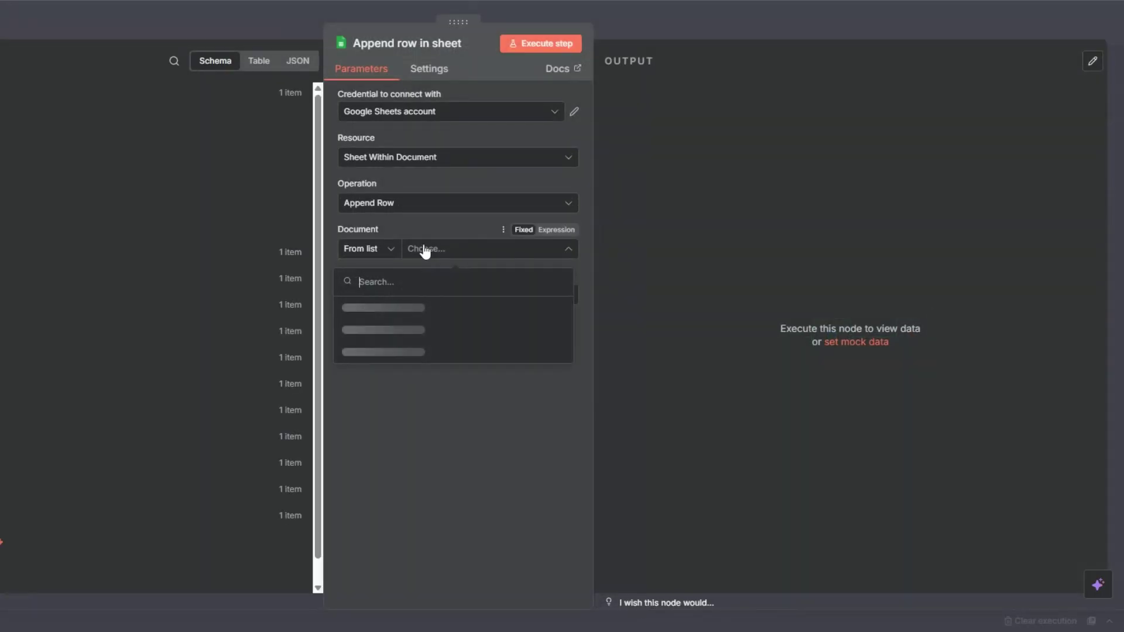
click(389, 305)
click(416, 302)
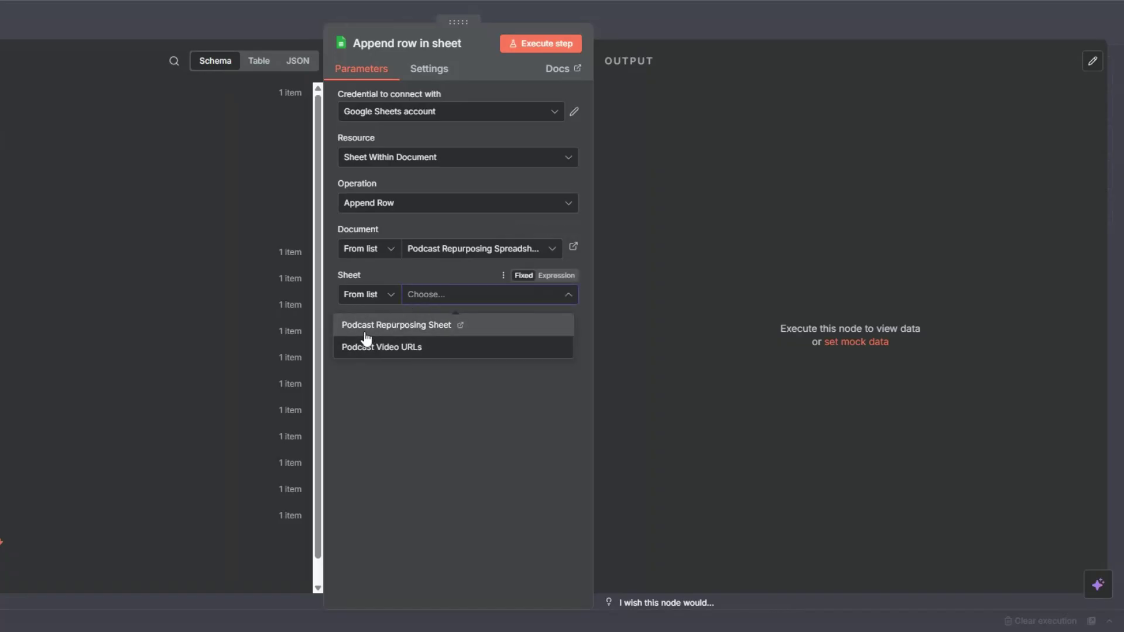
click(366, 326)
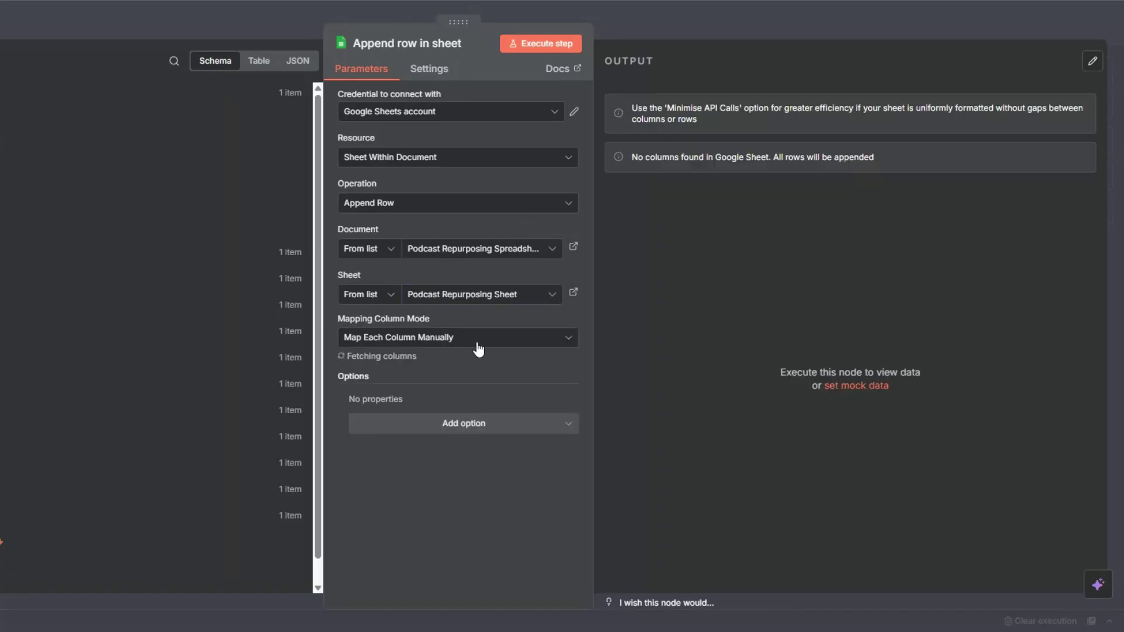
- Map the YouTube Video URL column to the Podcast Video URLs field from the Get Podcast Video URLs node
scroll(479, 348, down, 3)
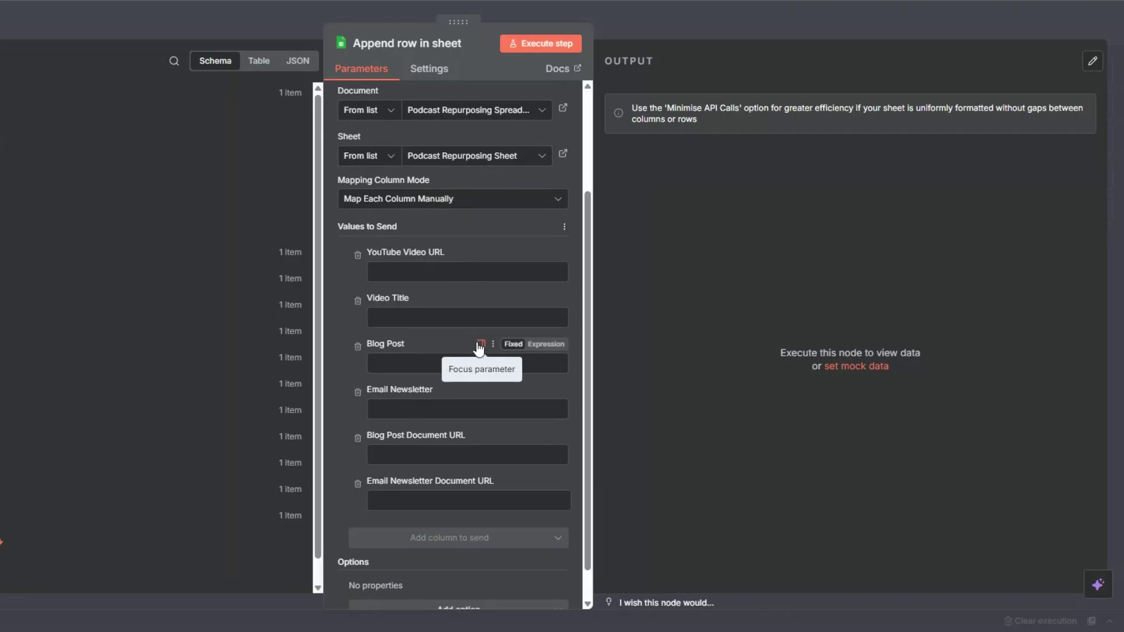
click(428, 274)
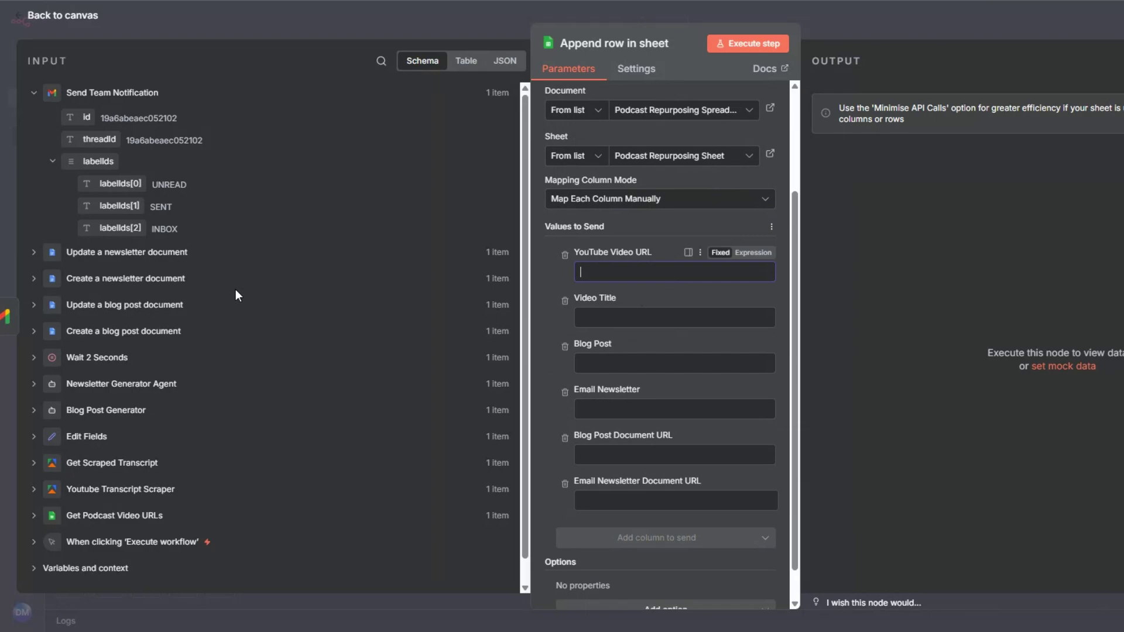
scroll(236, 289, down, 1)
click(34, 492)
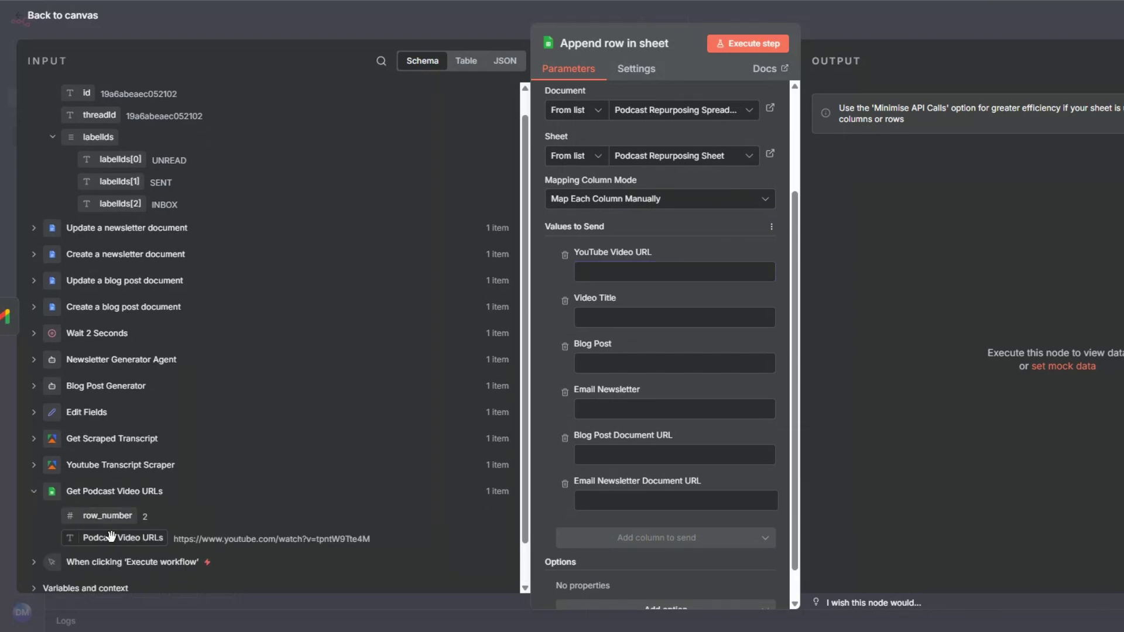
drag(111, 537, 619, 275)
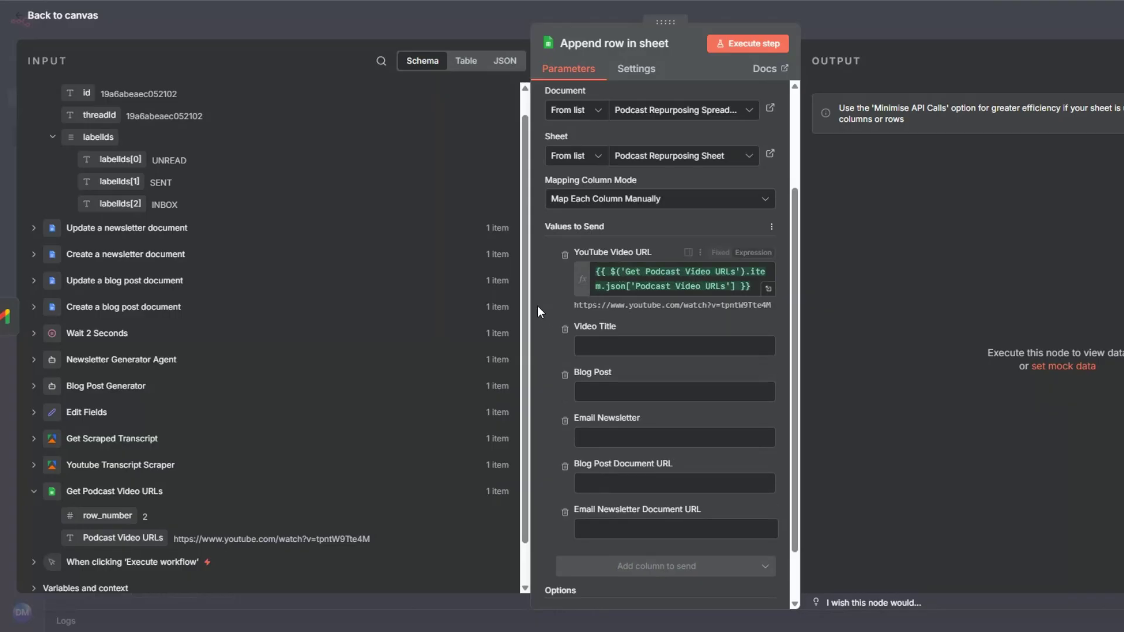
- Map the Video Title column to the videoTitle field from the Get Scraped Transcript node
click(33, 438)
scroll(129, 388, down, 3)
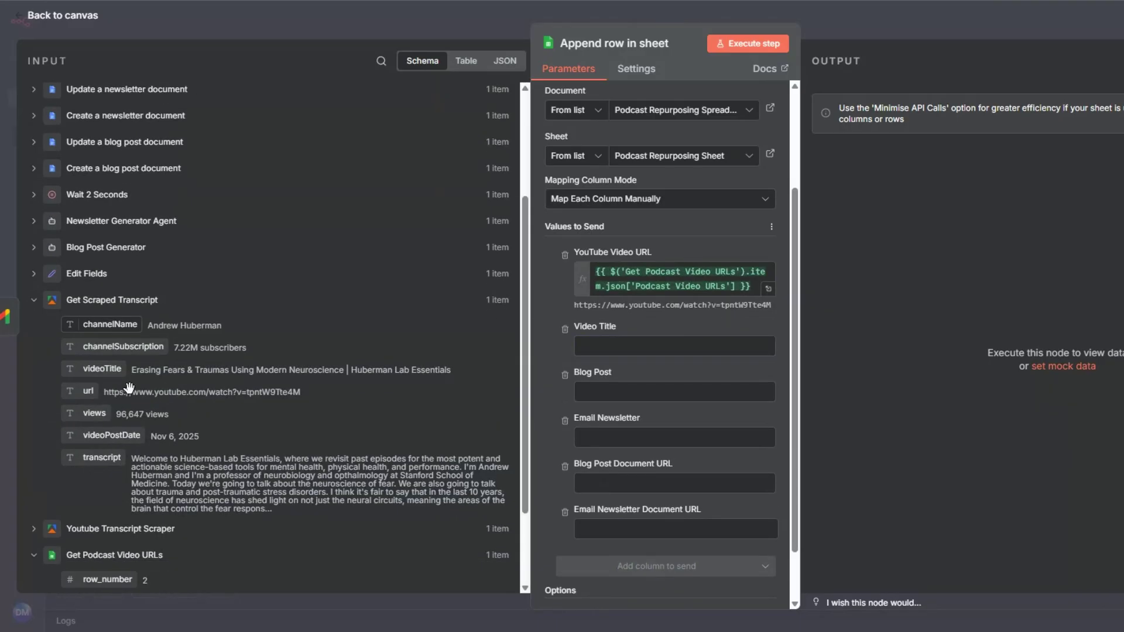
drag(102, 437, 103, 445)
drag(101, 368, 594, 345)
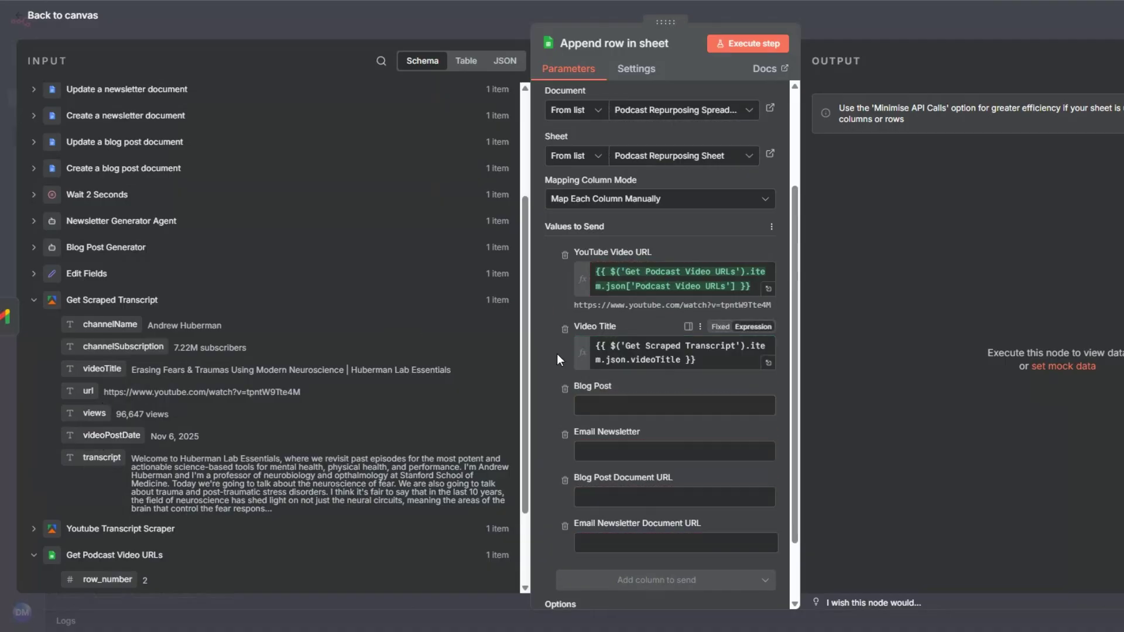
- Map Blog Post to the Blog Post Generator's blog_post output and Email Newsletter to the Newsletter Generator Agent's email_body output
click(33, 246)
drag(110, 320, 638, 420)
scroll(551, 345, down, 3)
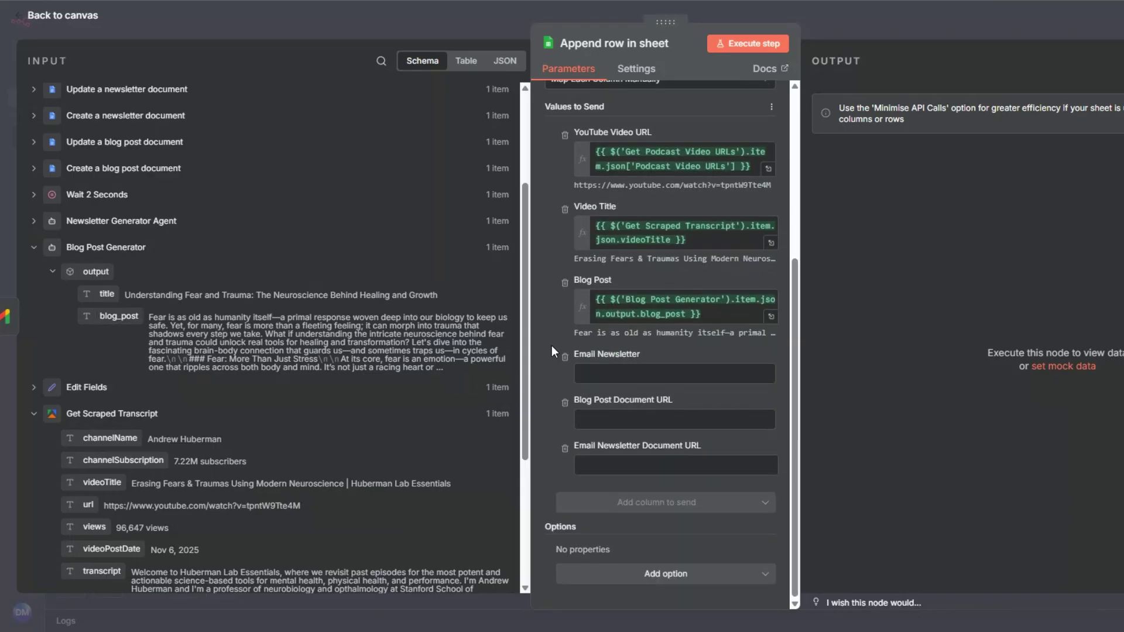
click(34, 221)
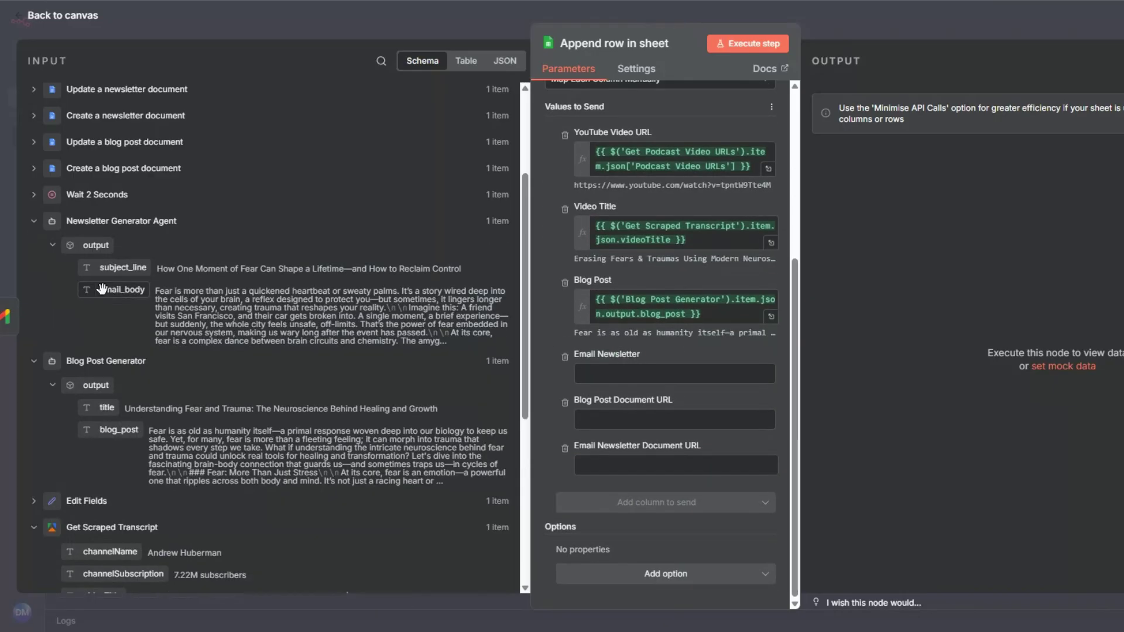
drag(101, 289, 601, 378)
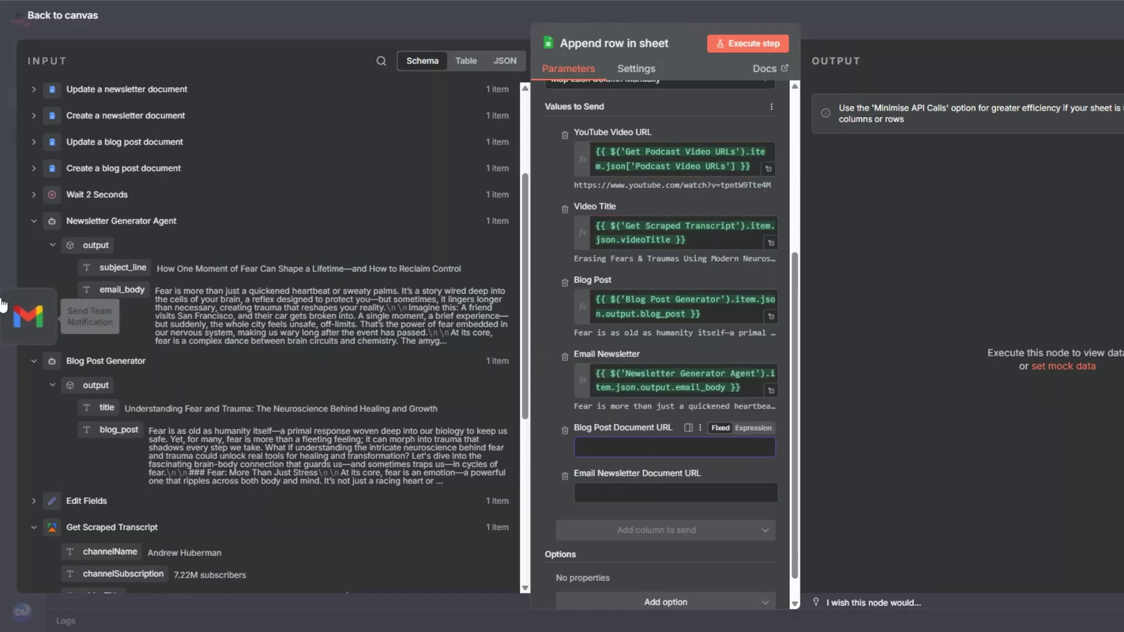
- Copy the full blog post document link expression from the Send Team Notification node's message and close that expression editor
key(ctrl+shift+Left)
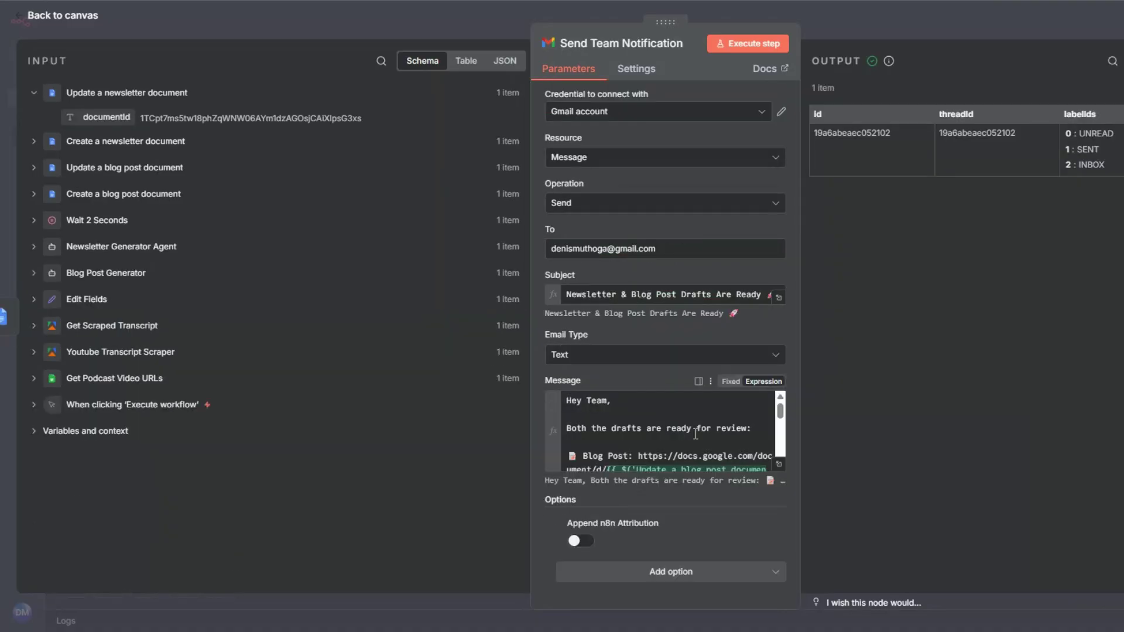
click(779, 468)
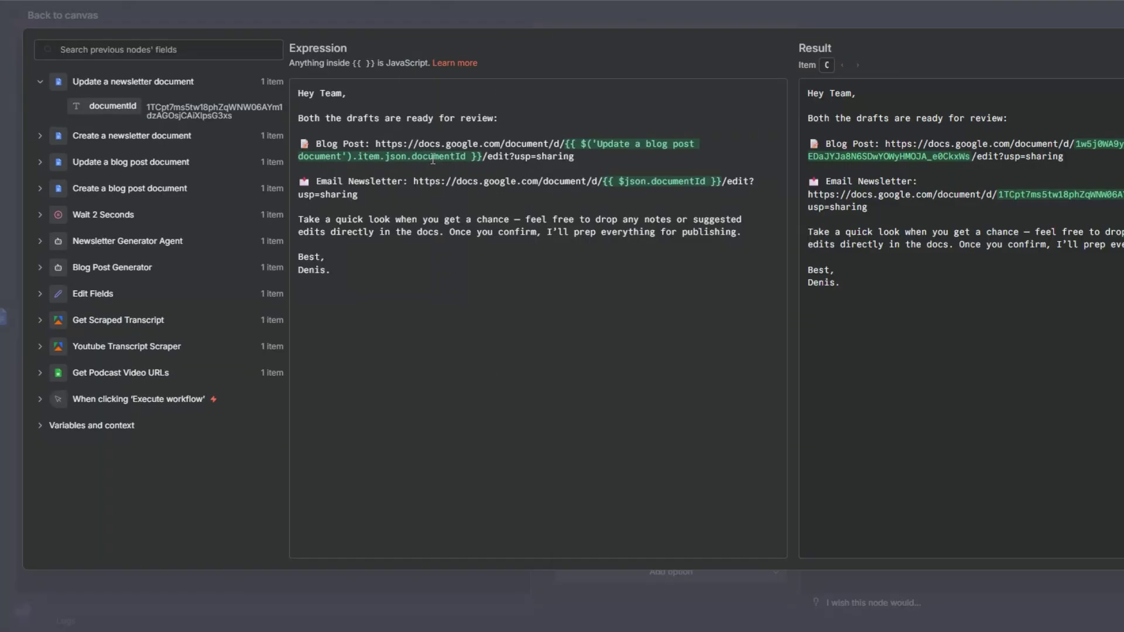
drag(375, 145, 594, 160)
key(ctrl+c)
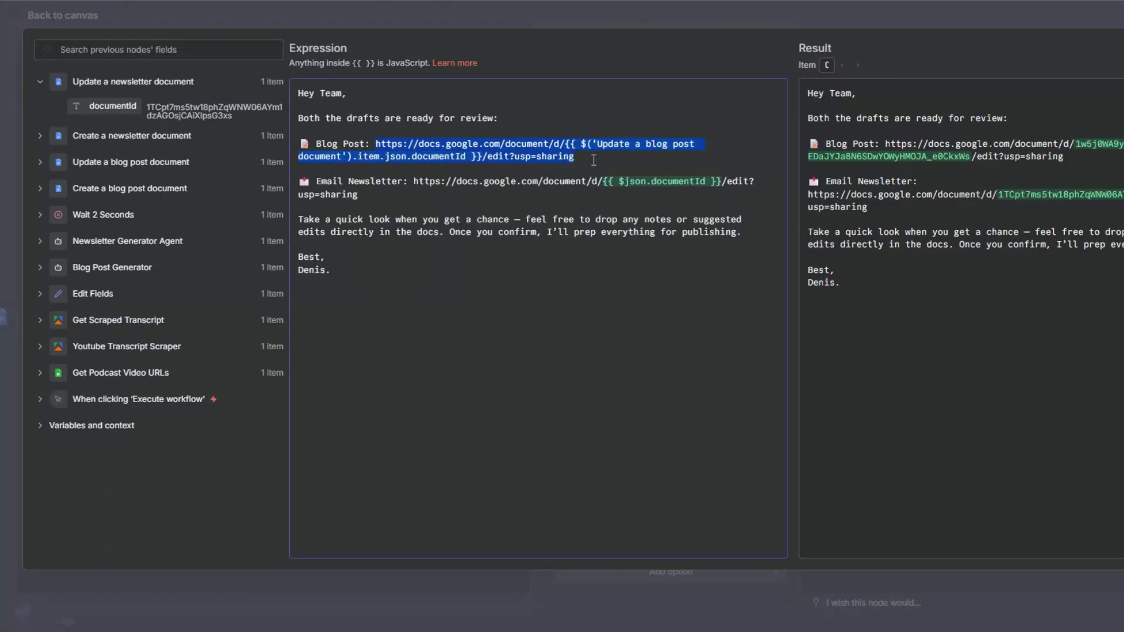
click(8, 236)
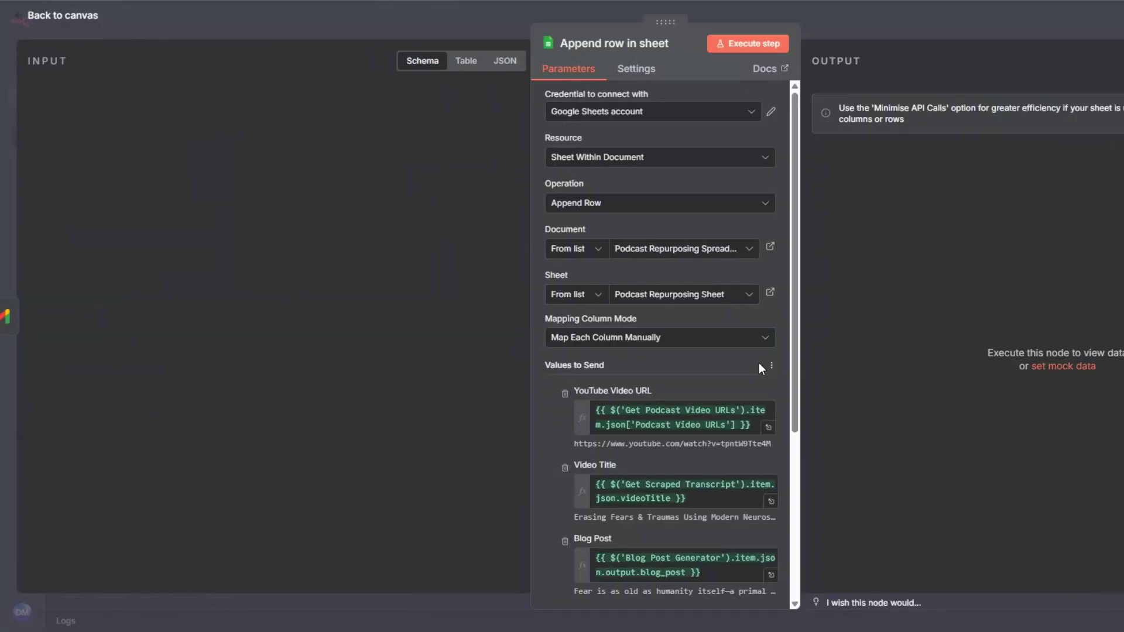
- Set Blog Post Document URL to the copied Google Docs link expression, reinserting documentId from the Update a blog post document node
scroll(759, 363, down, 5)
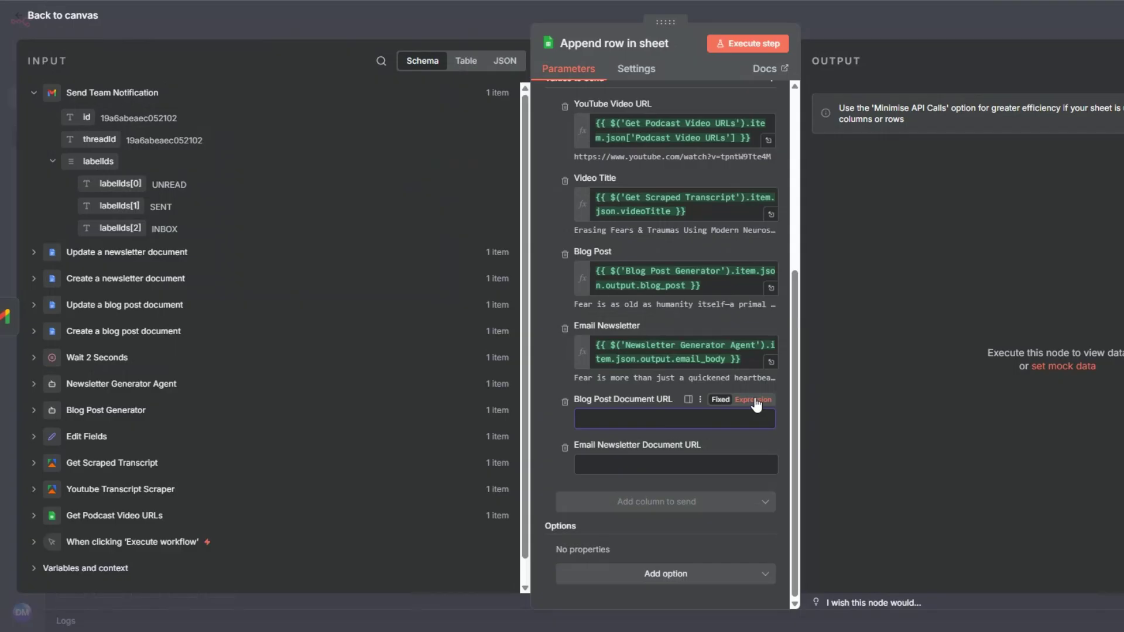
click(753, 400)
click(768, 422)
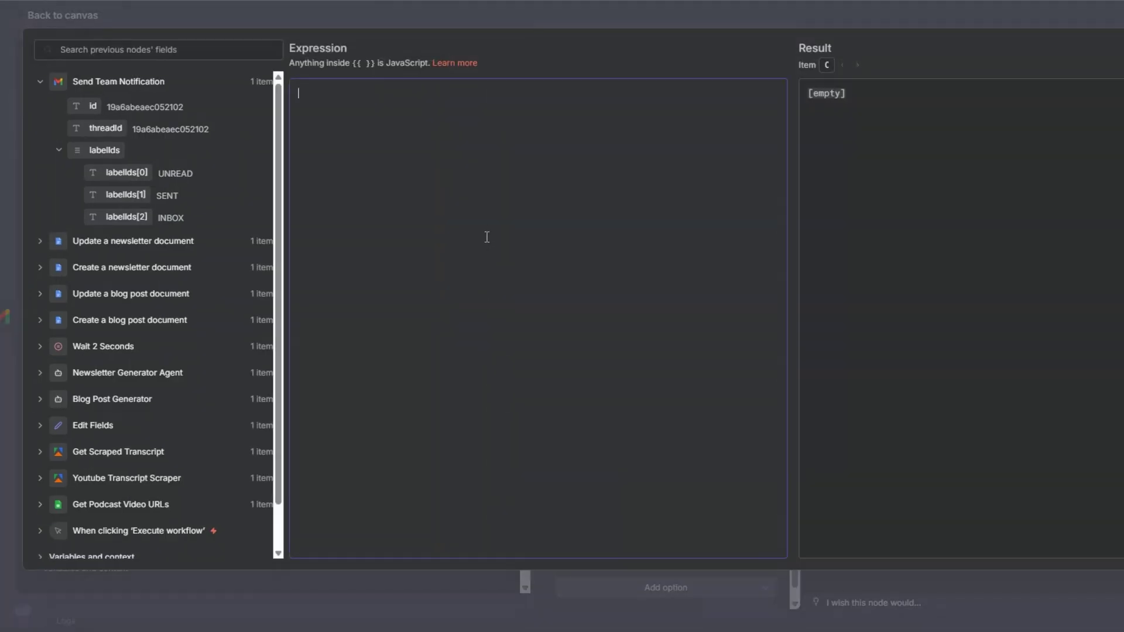
key(ctrl+v)
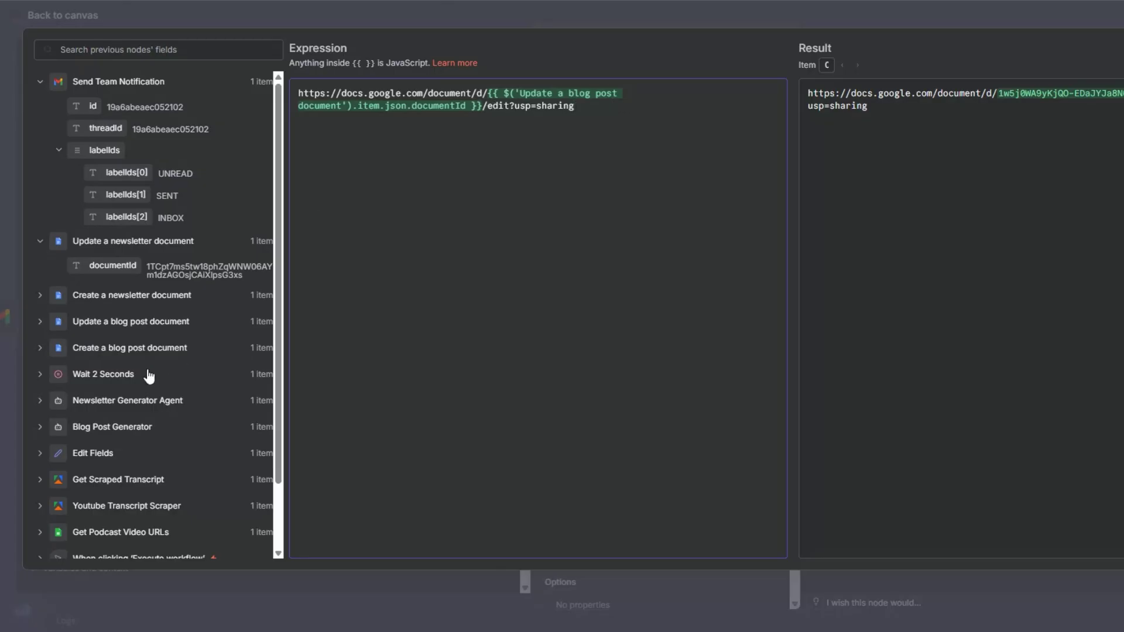
click(47, 329)
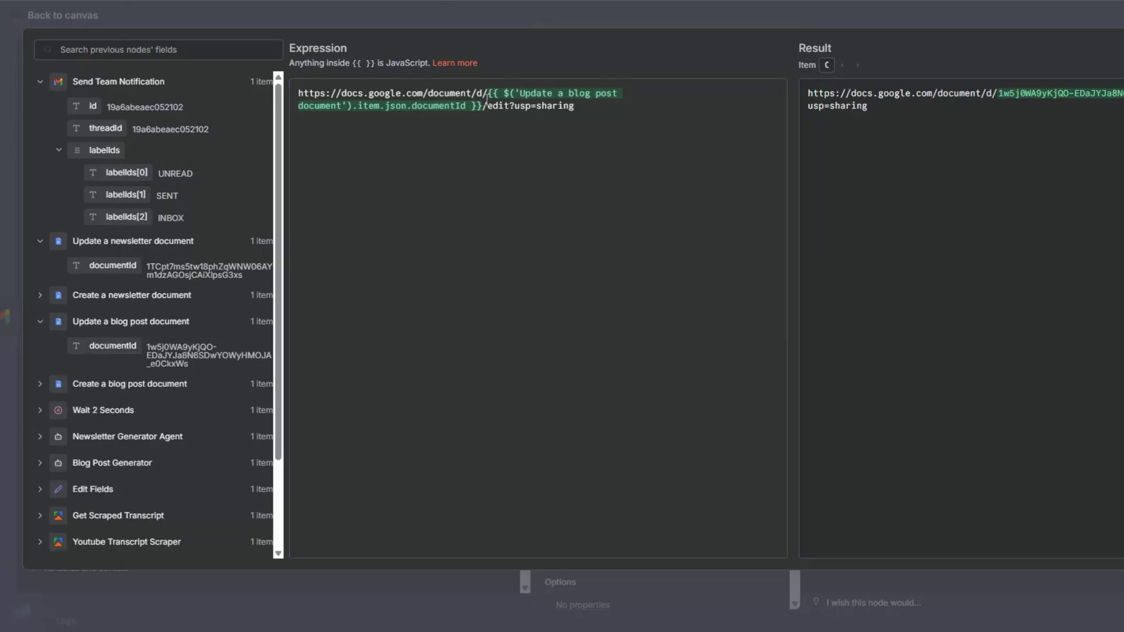
drag(487, 95, 484, 107)
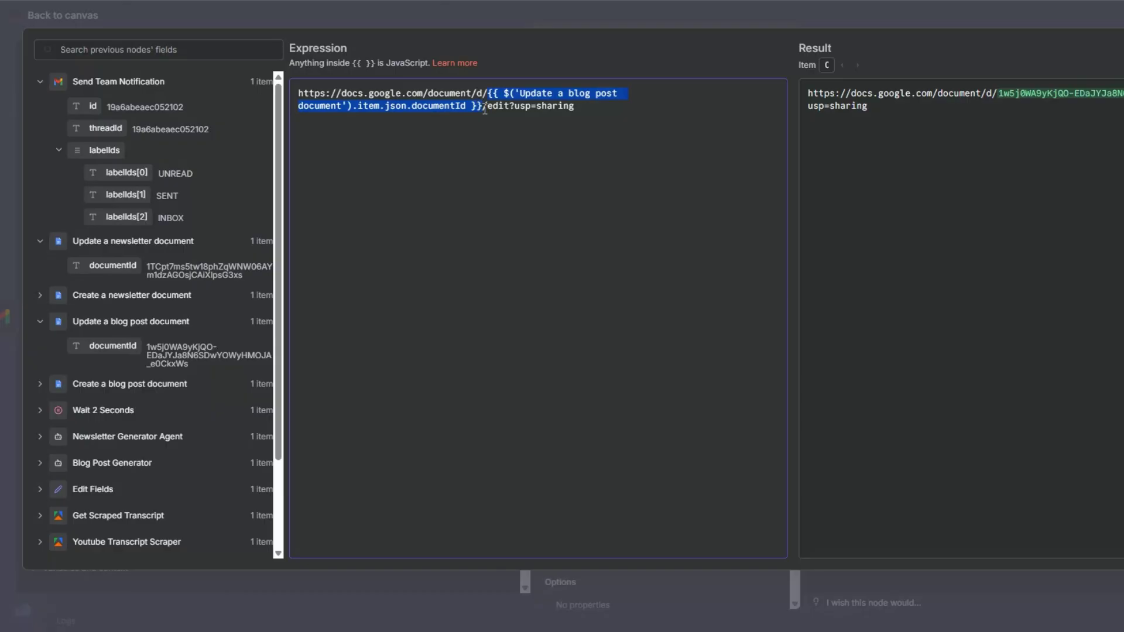
key(BackSpace)
drag(112, 346, 487, 95)
click(5, 244)
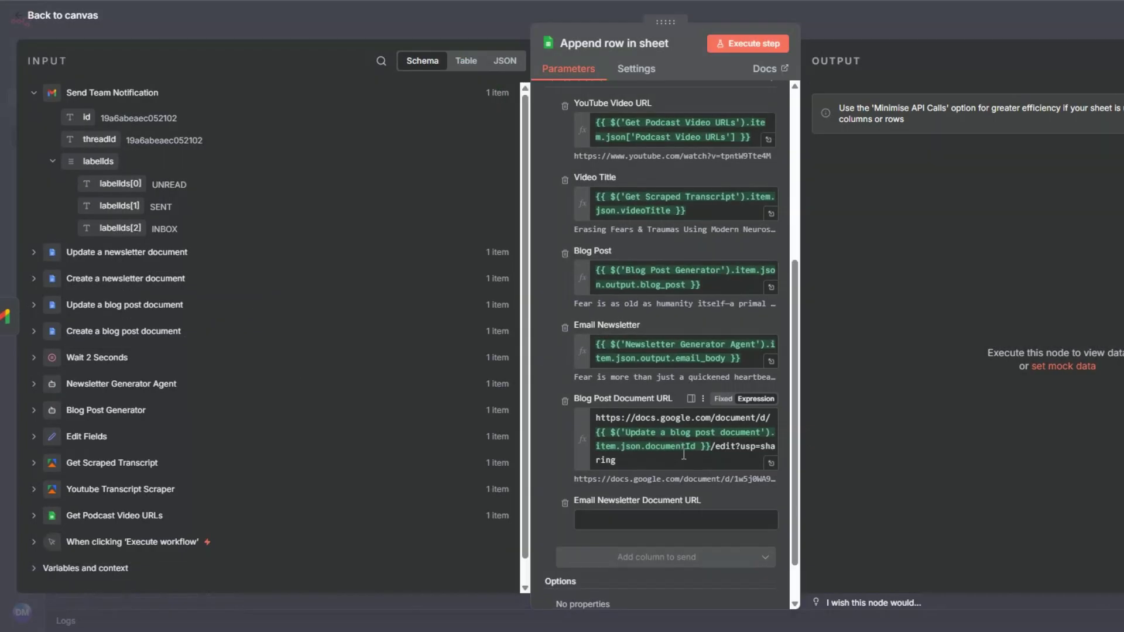
- Set Email Newsletter Document URL to the same Google Docs link expression, using documentId from the Update a newsletter document node
scroll(731, 410, down, 1)
click(766, 452)
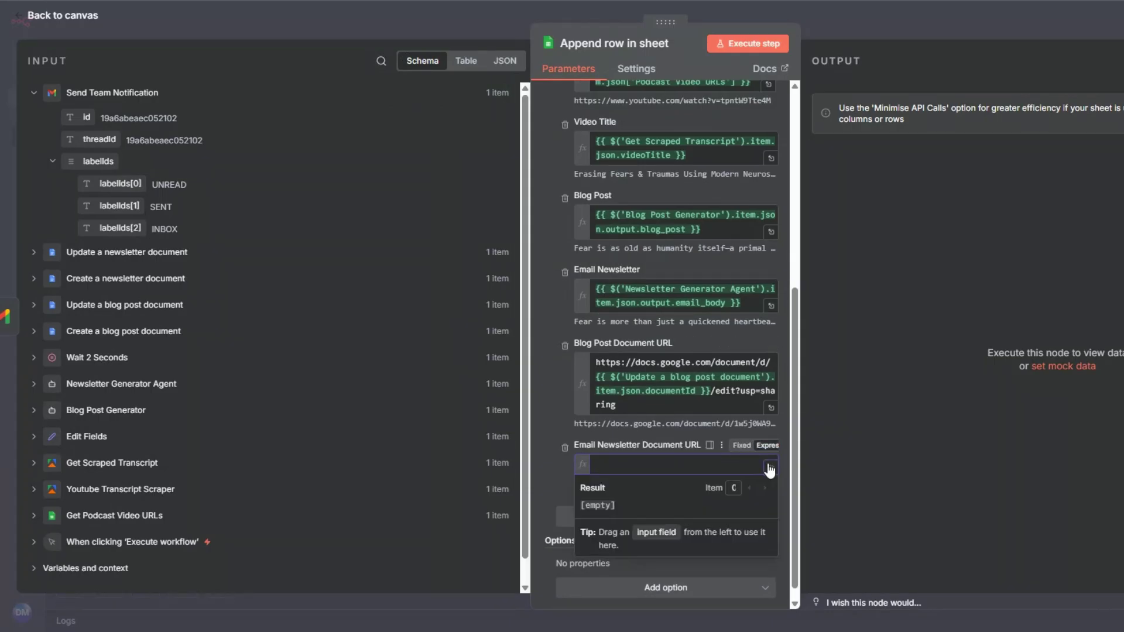
click(747, 465)
key(ctrl+v)
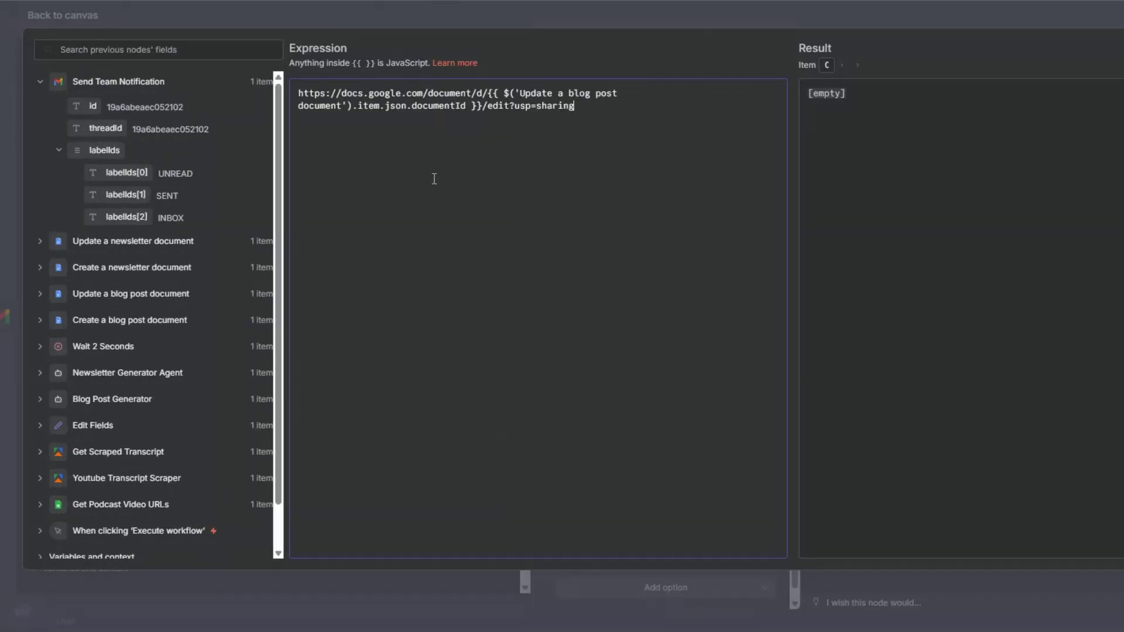
mouse_move(488, 93)
mouse_down()
mouse_move(469, 104)
mouse_move(486, 106)
mouse_up()
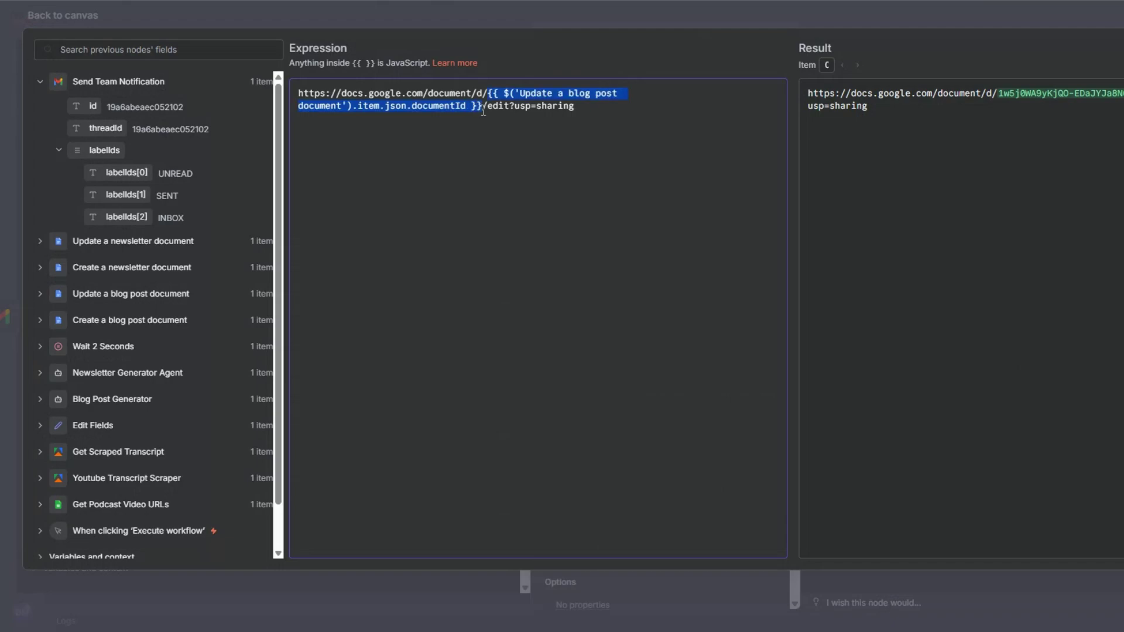
key(BackSpace)
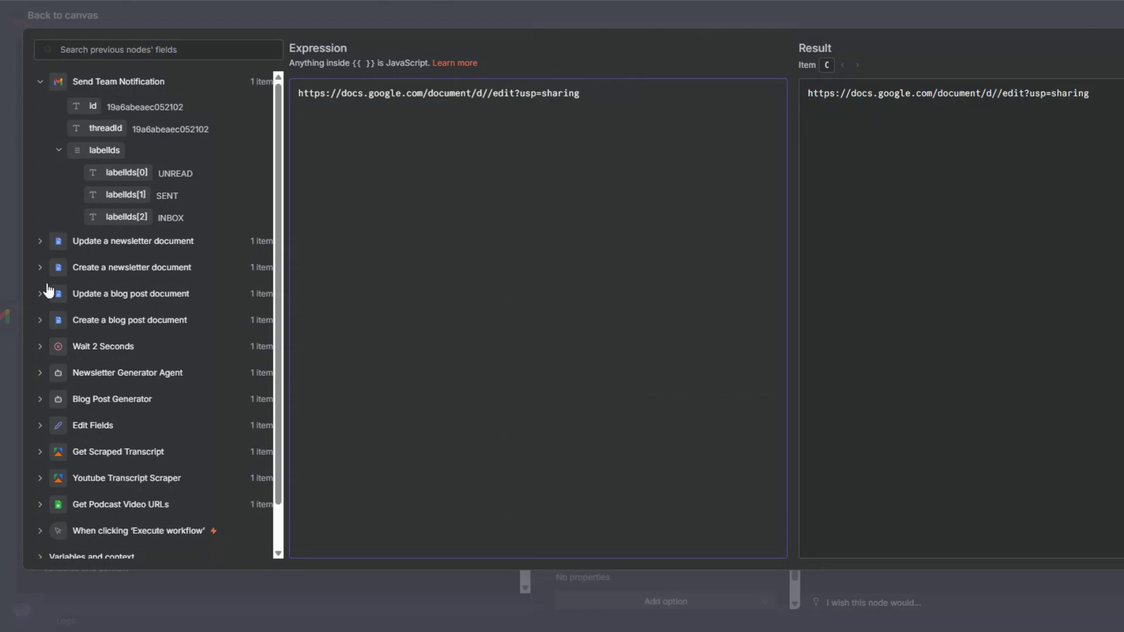
click(42, 244)
drag(183, 266, 486, 96)
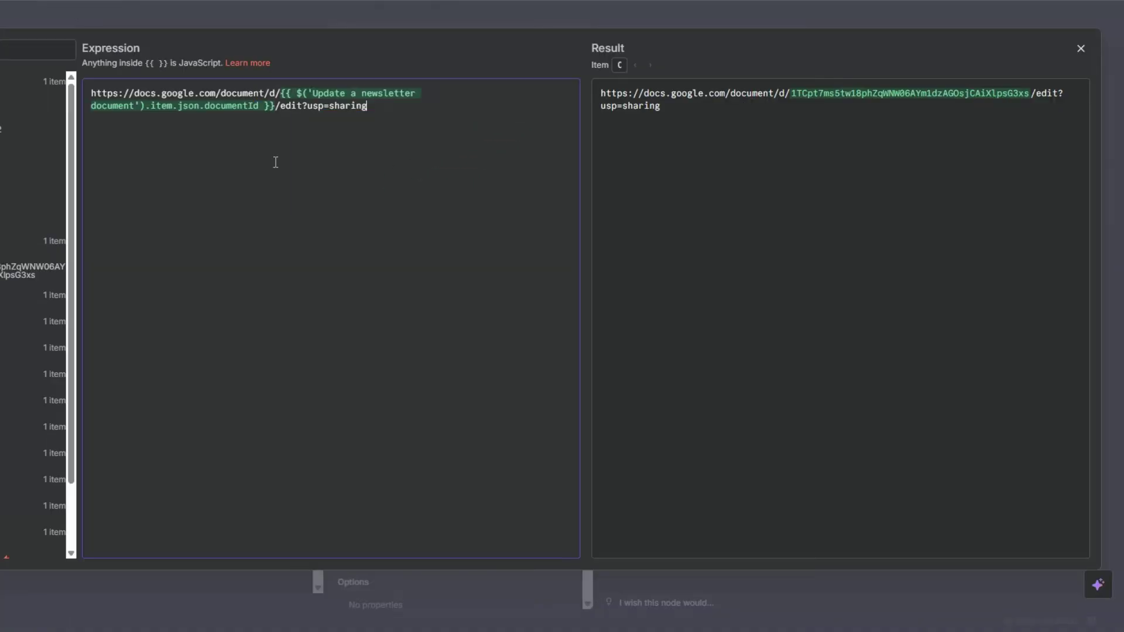
key(Escape)
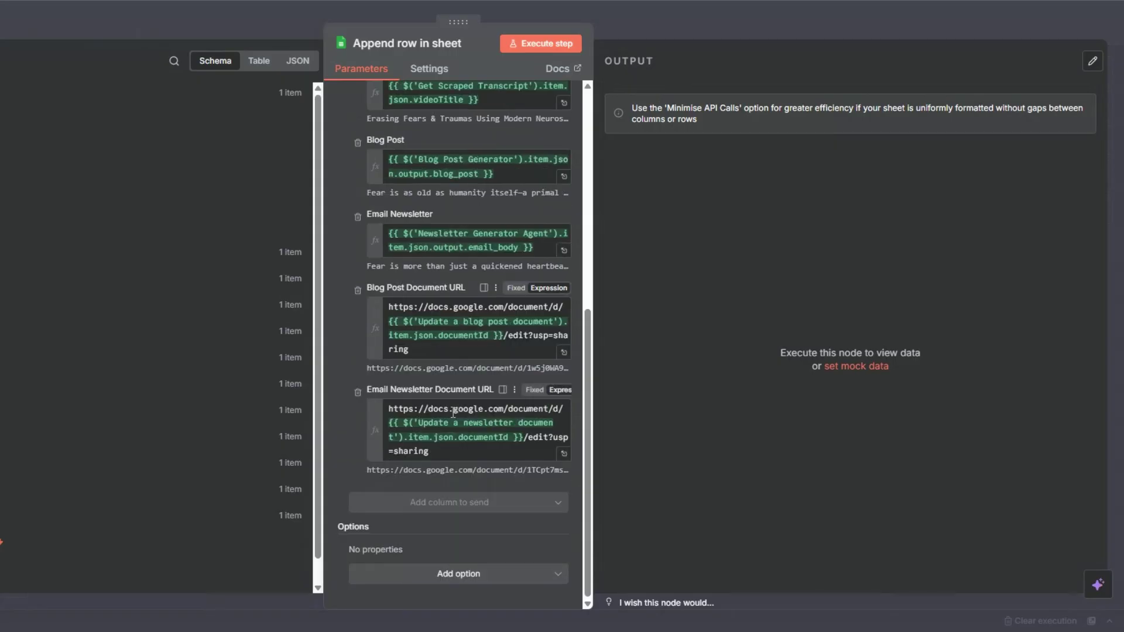
- Execute the Append row in sheet node, check its output, and return to the workflow canvas
click(537, 44)
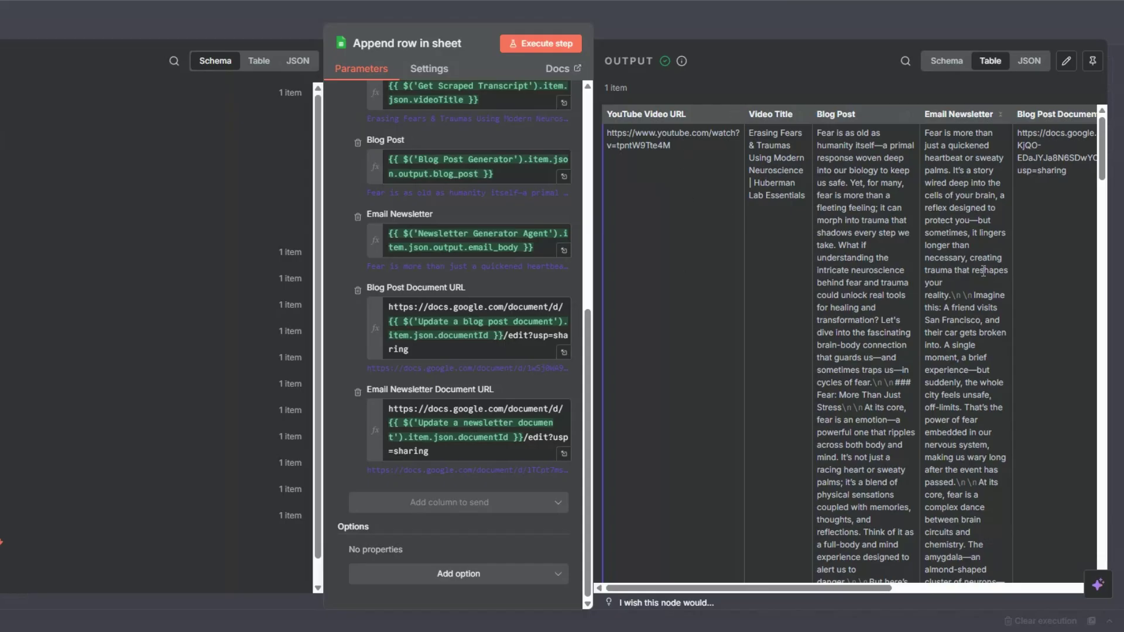
mouse_move(800, 589)
mouse_down()
mouse_move(981, 586)
mouse_move(799, 586)
mouse_up()
key(Escape)
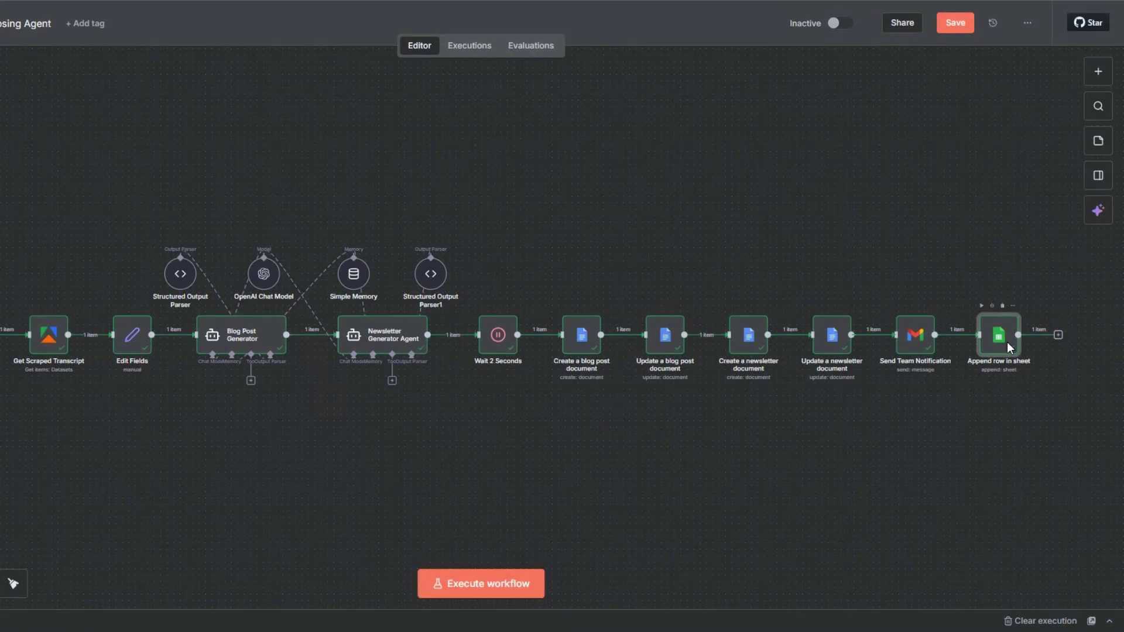
- Rename the Append row in sheet node to "Blog Post & Email Newsletter Data"
key(F2)
click(354, 310)
drag(335, 314, 450, 313)
text(Blog Post & Email Newsletter Data)
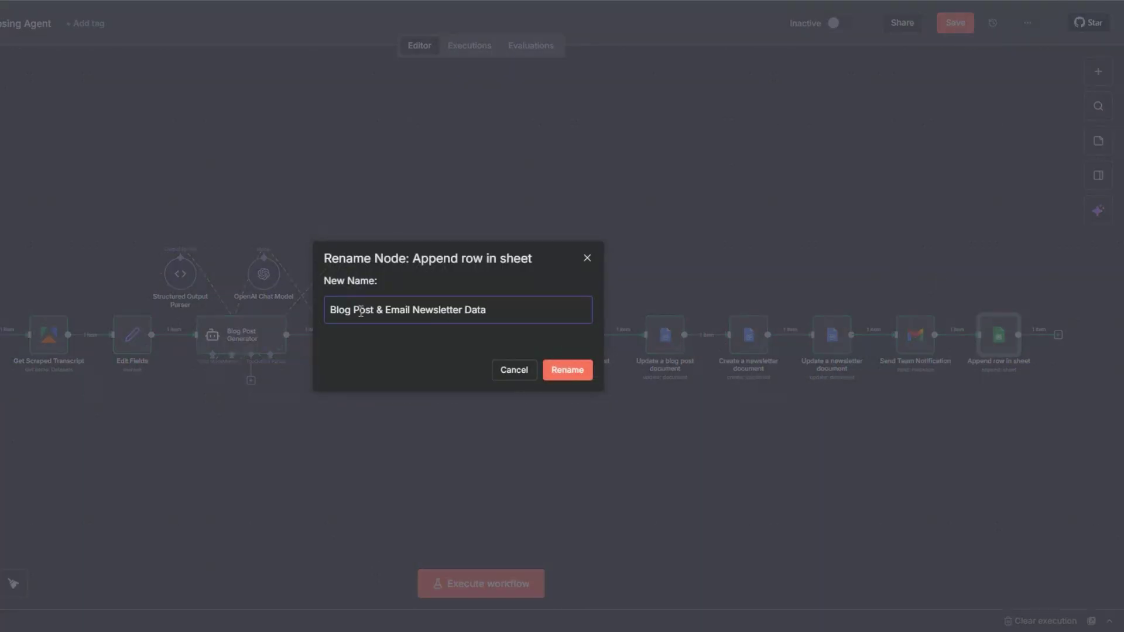
click(568, 370)
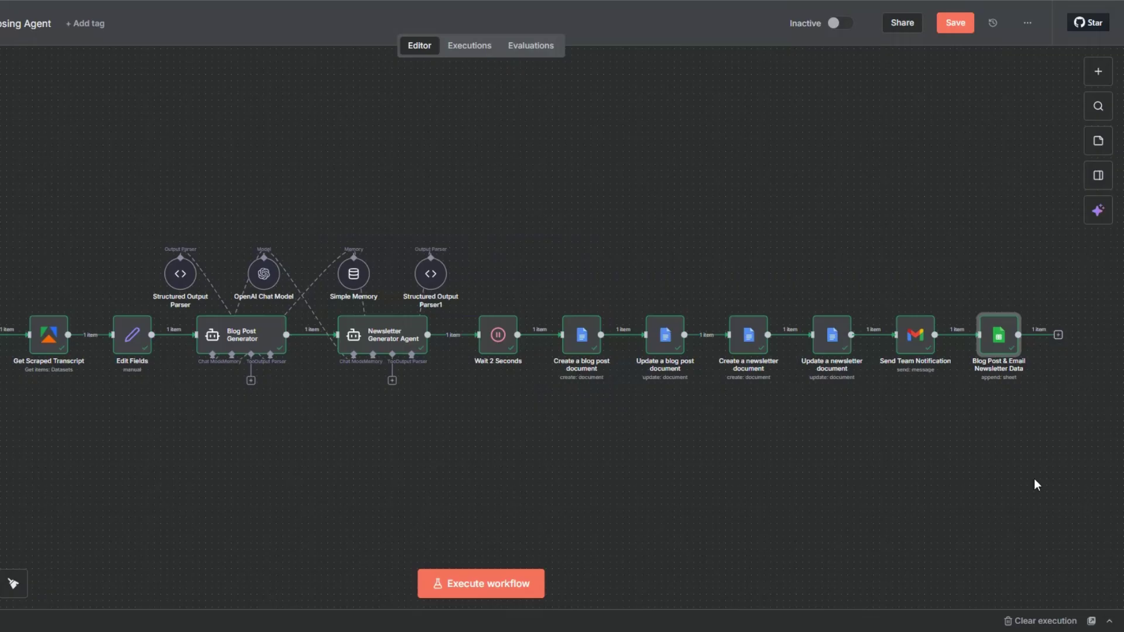
- Add a "No Operation, do nothing" node after the Blog Post & Email Newsletter Data node and execute it
click(1059, 336)
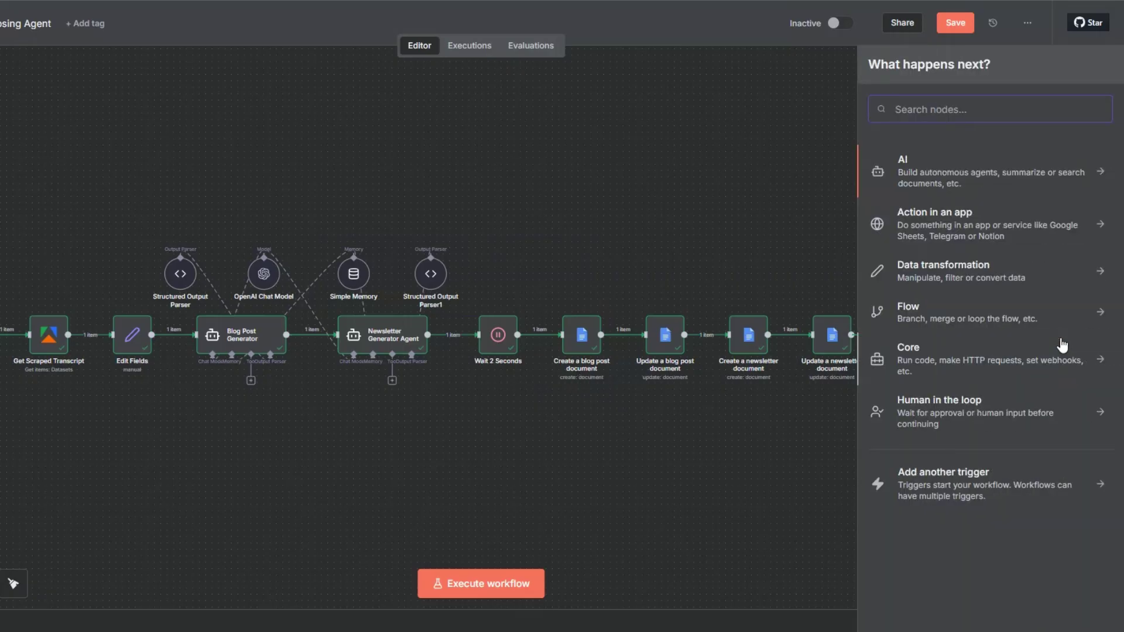
text(do no)
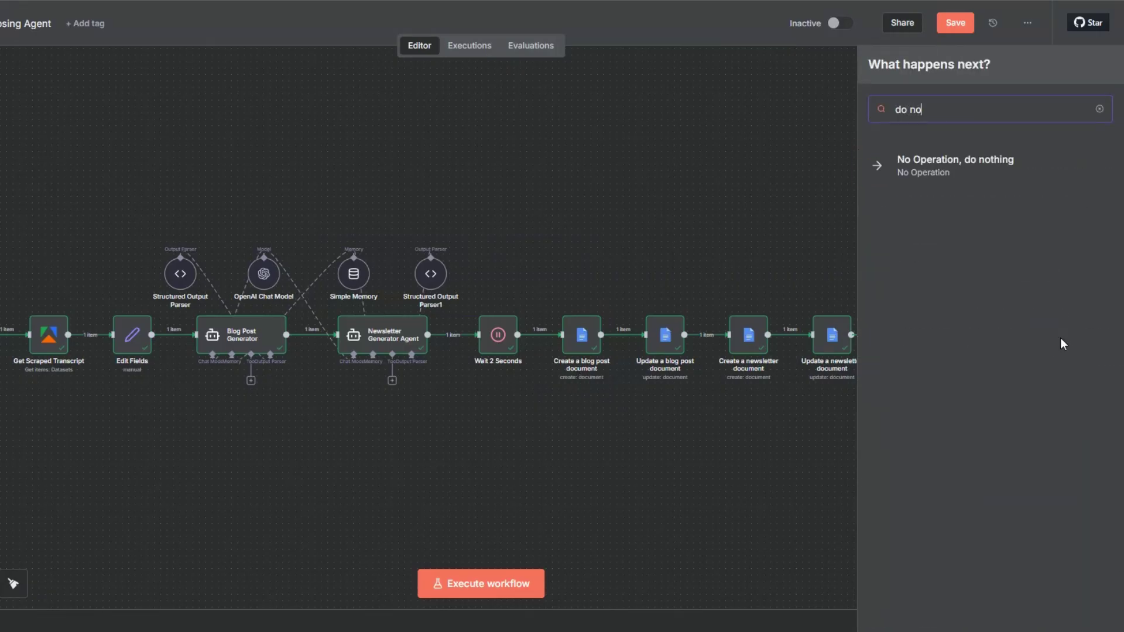
click(946, 164)
click(1065, 305)
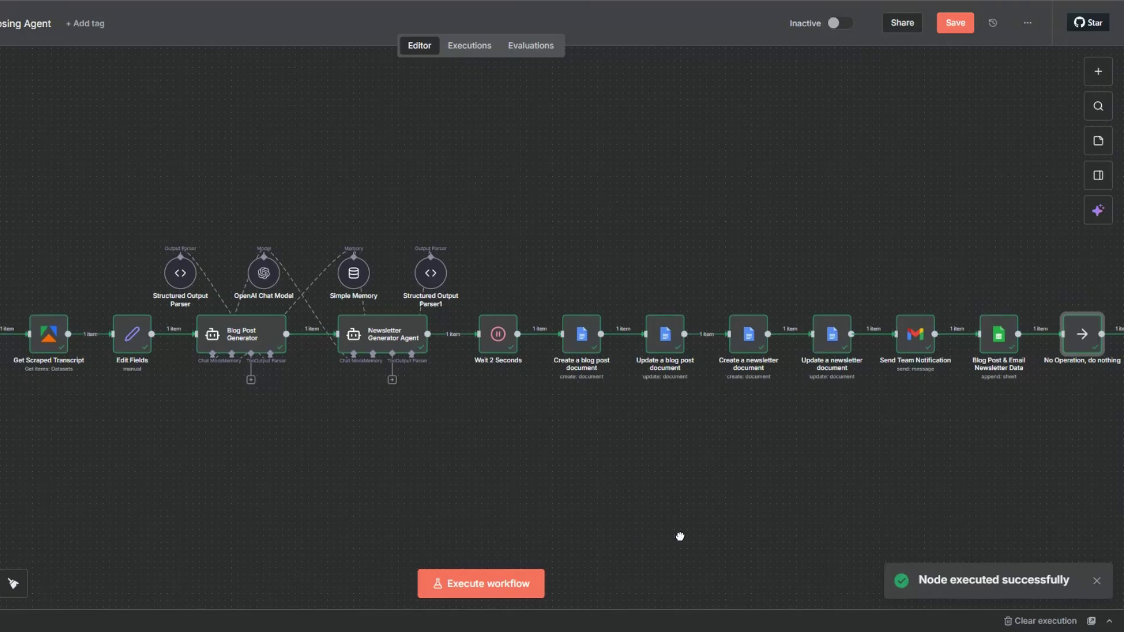
mouse_move(677, 535)
mouse_down()
mouse_move(714, 536)
mouse_move(696, 536)
mouse_up()
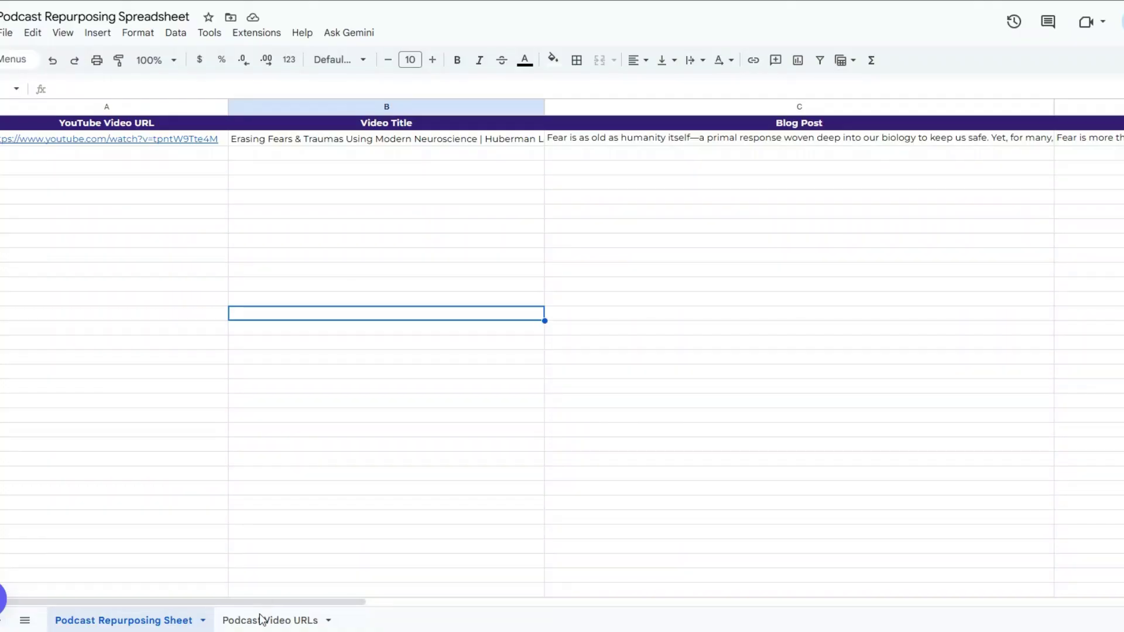
- Switch to Google Sheets and preview the video link in the Podcast Video URLs sheet of the Podcast Repurposing Spreadsheet
click(261, 619)
click(166, 225)
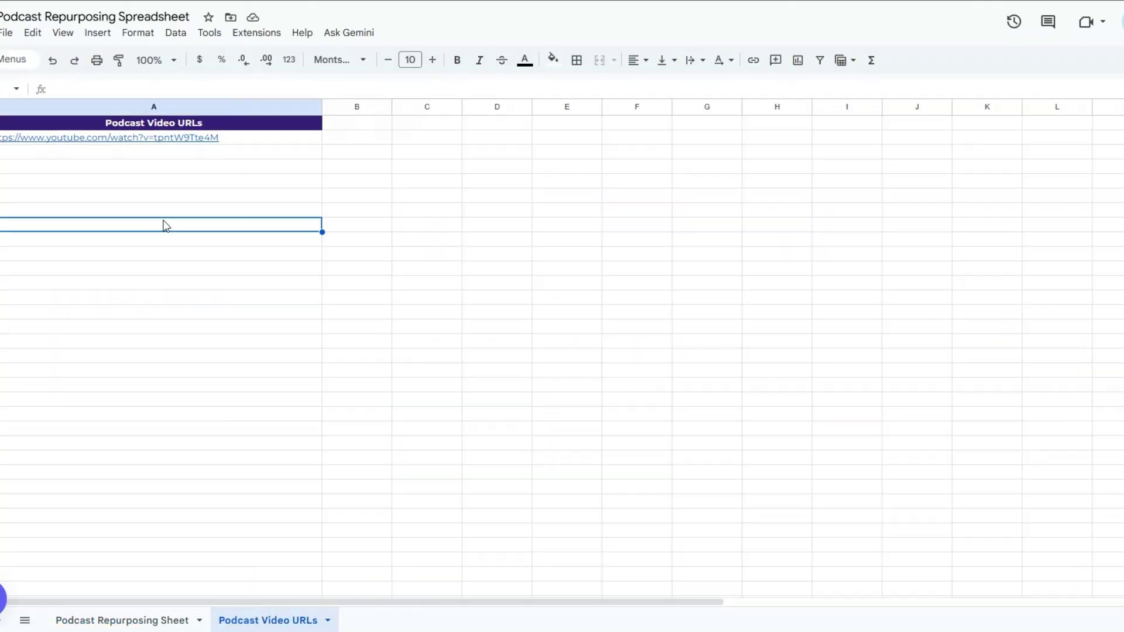
mouse_move(173, 139)
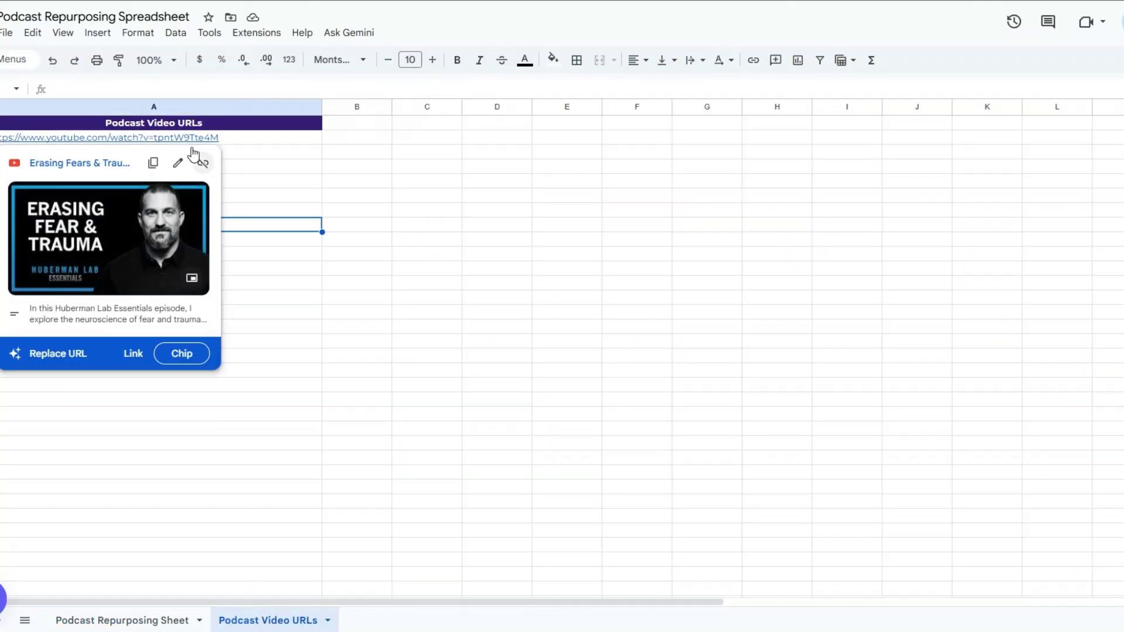
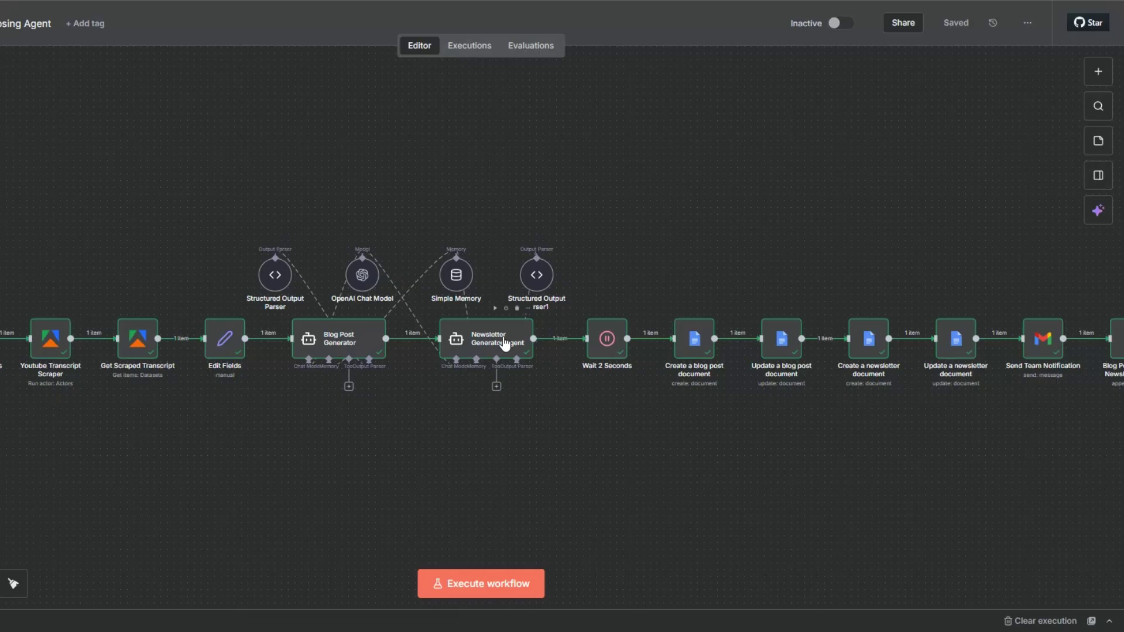
- Look over the workflow through its final node, then read the Blog Post cell in the spreadsheet's Podcast Repurposing Sheet
drag(796, 413, 597, 409)
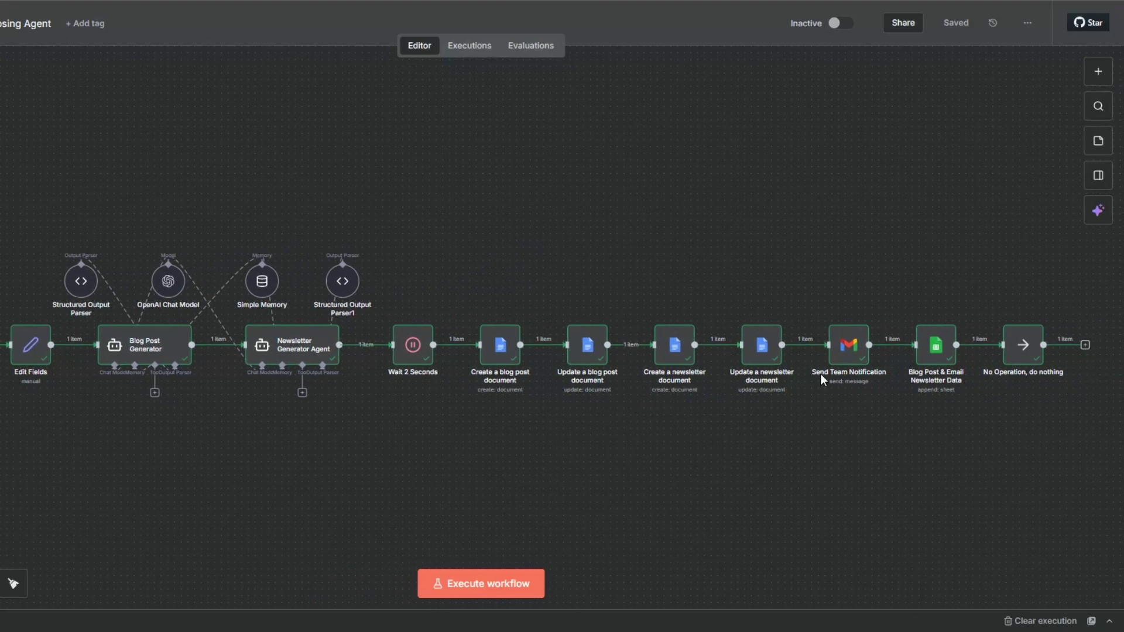
mouse_move(559, 346)
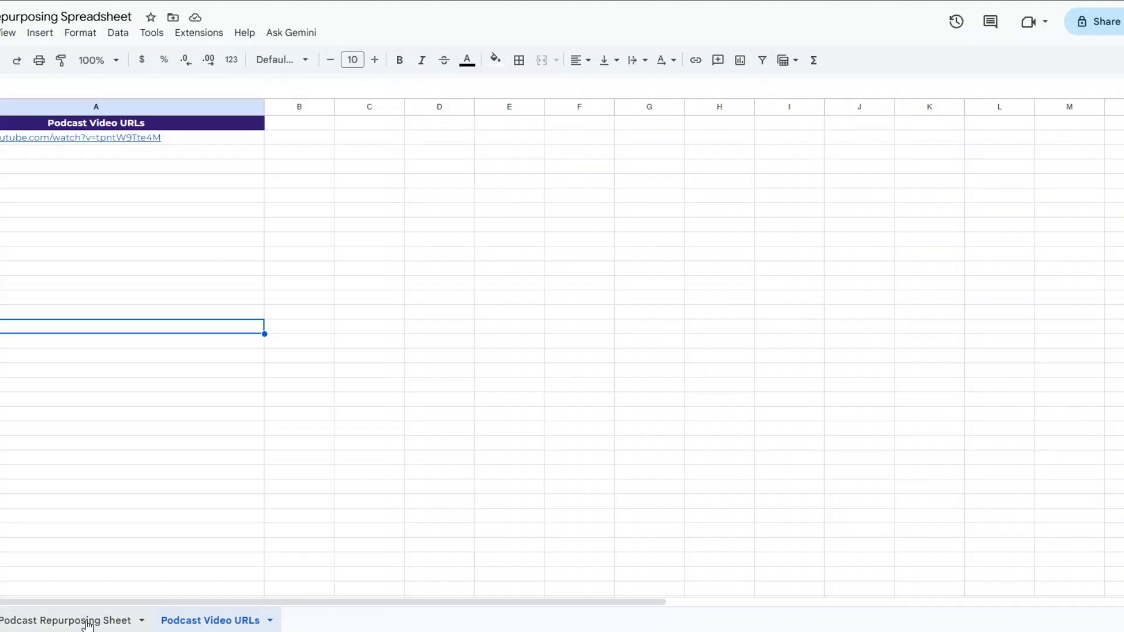
click(87, 621)
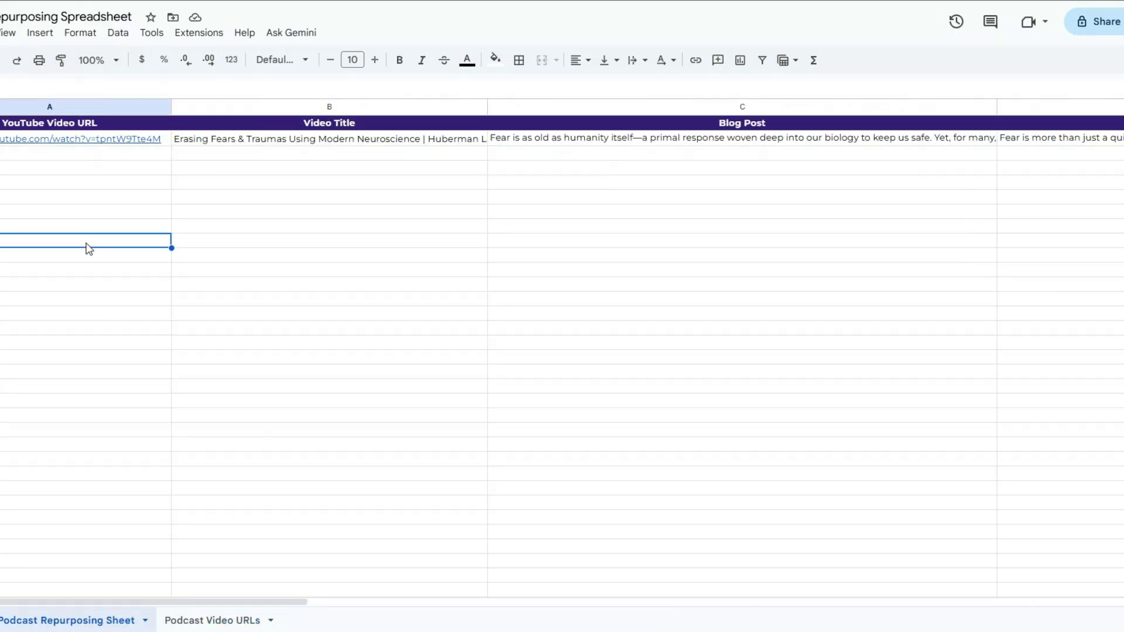
click(234, 181)
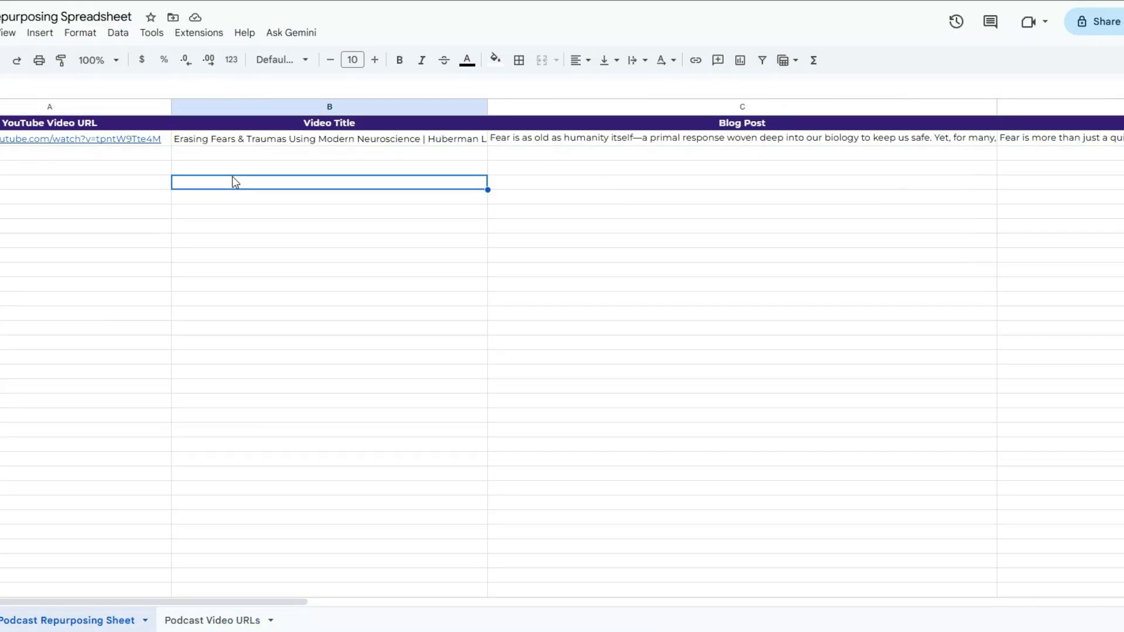
click(392, 143)
double_click(626, 137)
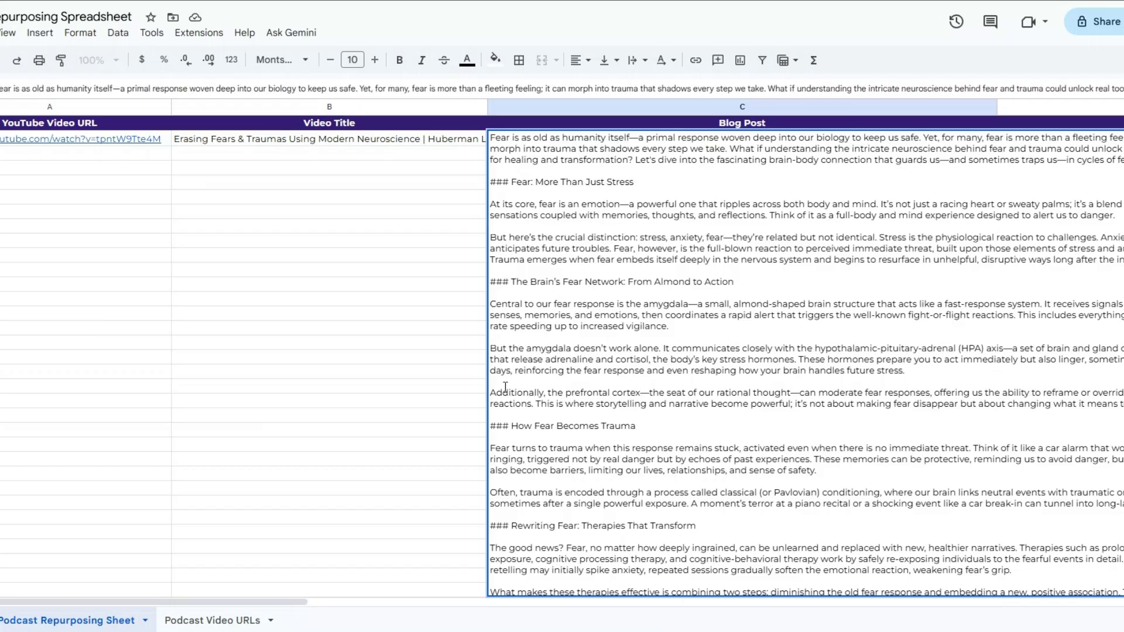
click(421, 371)
- Examine the Email Newsletter, Blog Post Document URL and Email Newsletter Document URL columns of the logged row
drag(161, 607, 434, 324)
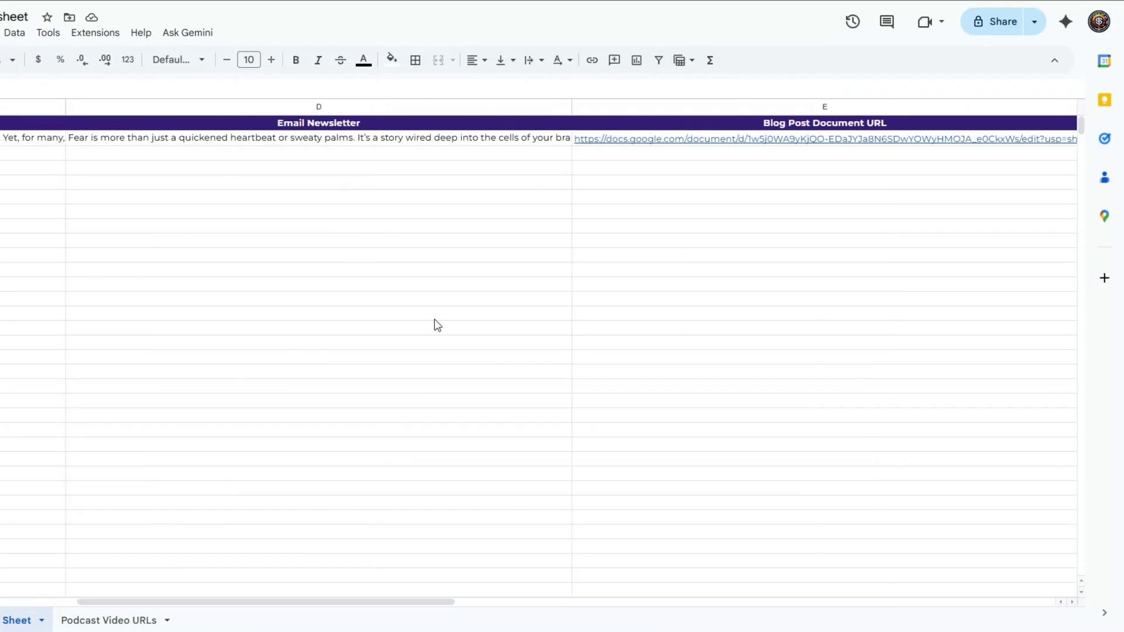
double_click(384, 144)
click(391, 415)
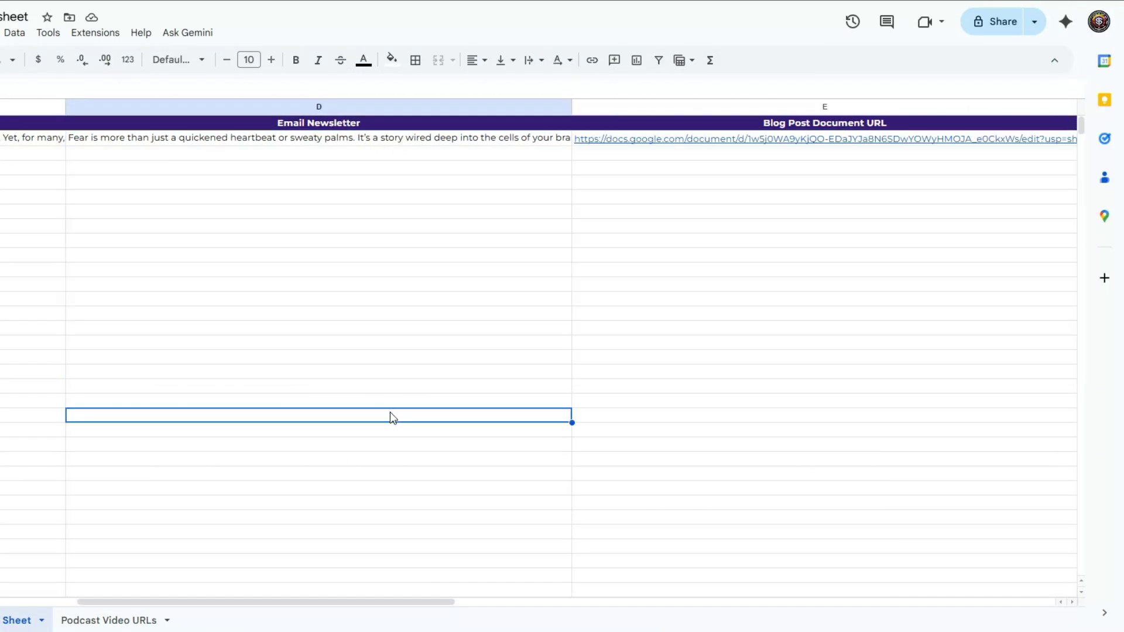
drag(147, 603, 359, 602)
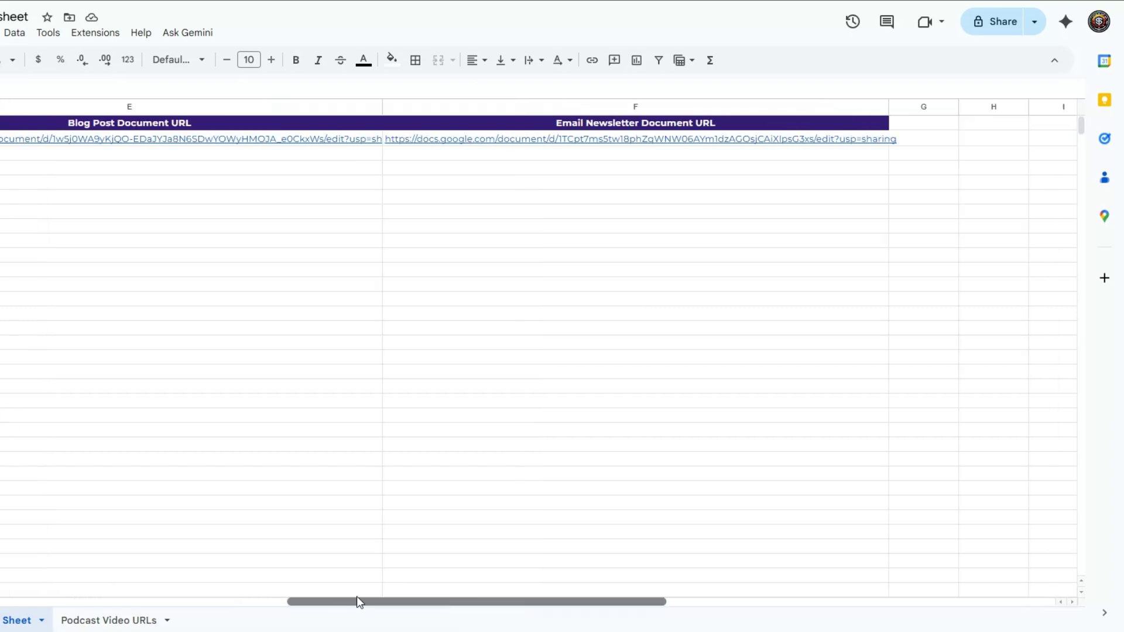
click(188, 176)
click(559, 186)
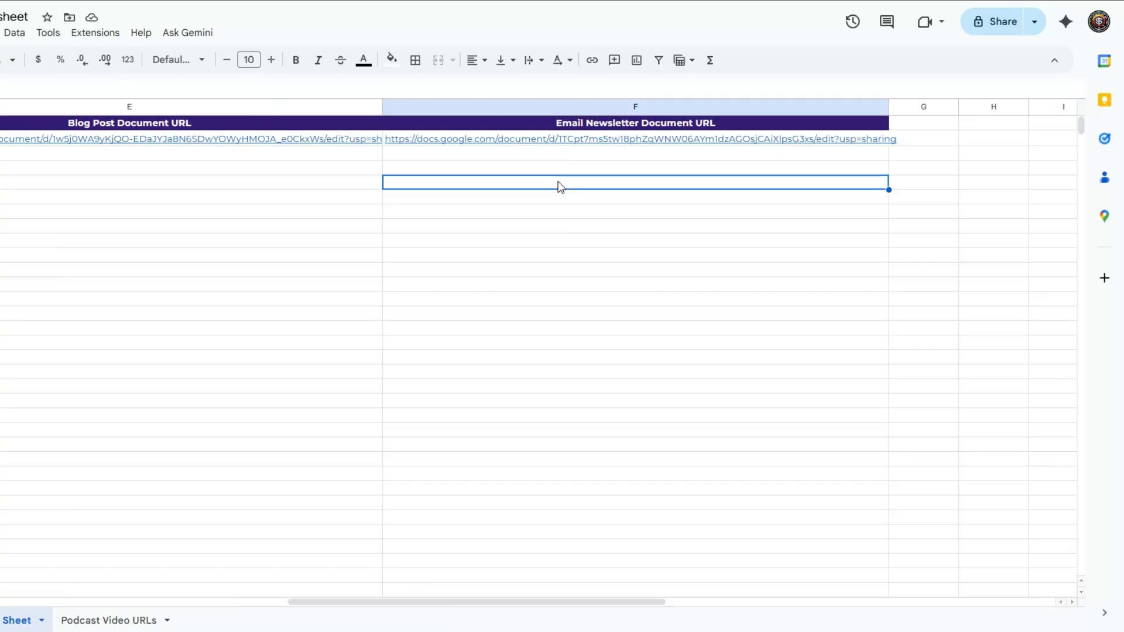
click(286, 184)
click(477, 179)
- Switch to the blog post document in Google Docs and skim its full text
click(505, 1)
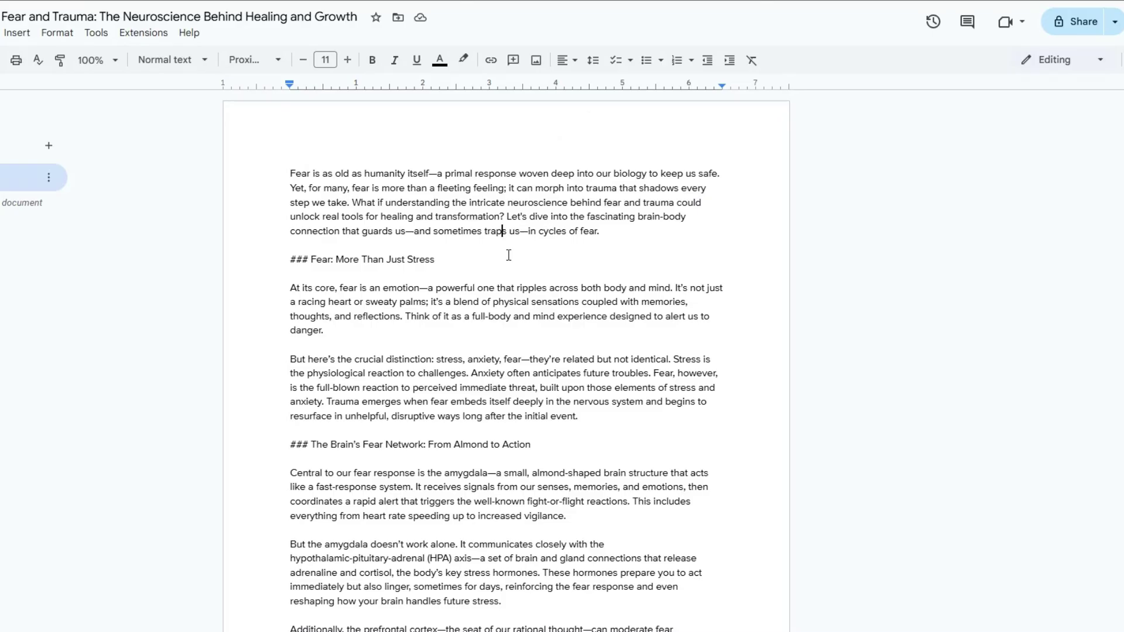
scroll(509, 255, down, 15)
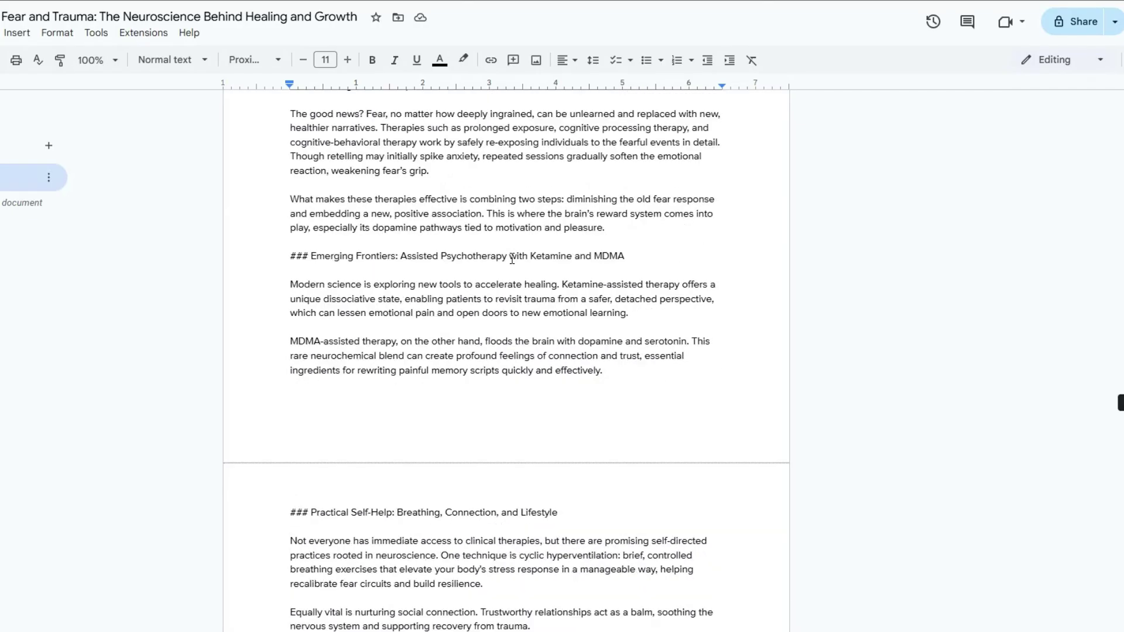
scroll(512, 258, down, 8)
scroll(511, 258, up, 5)
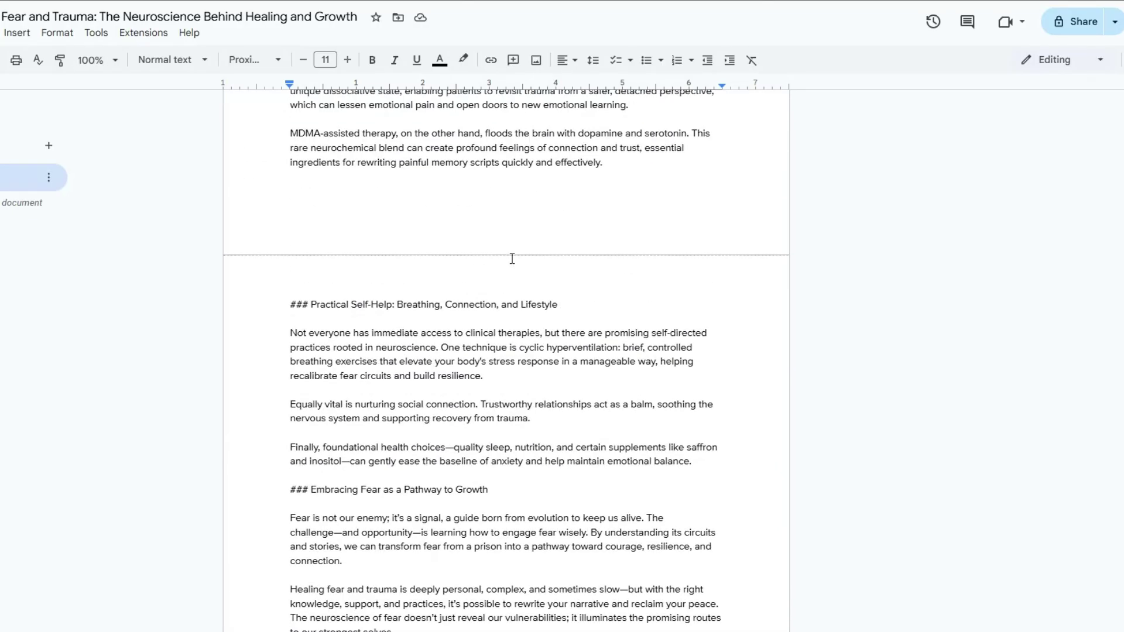
scroll(512, 258, up, 15)
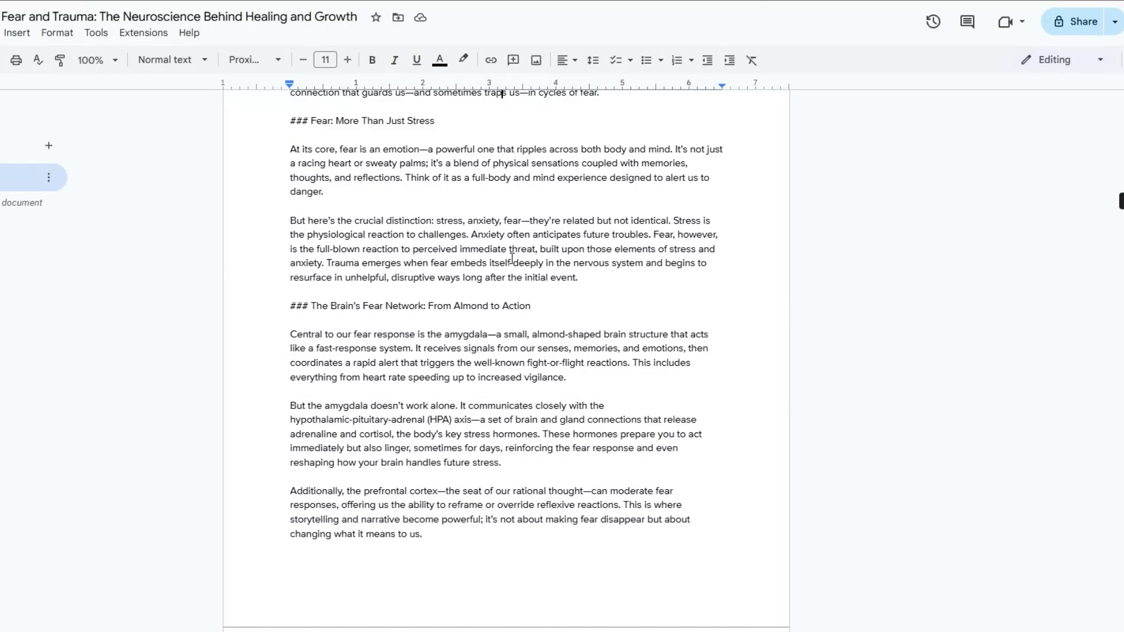
scroll(512, 258, up, 3)
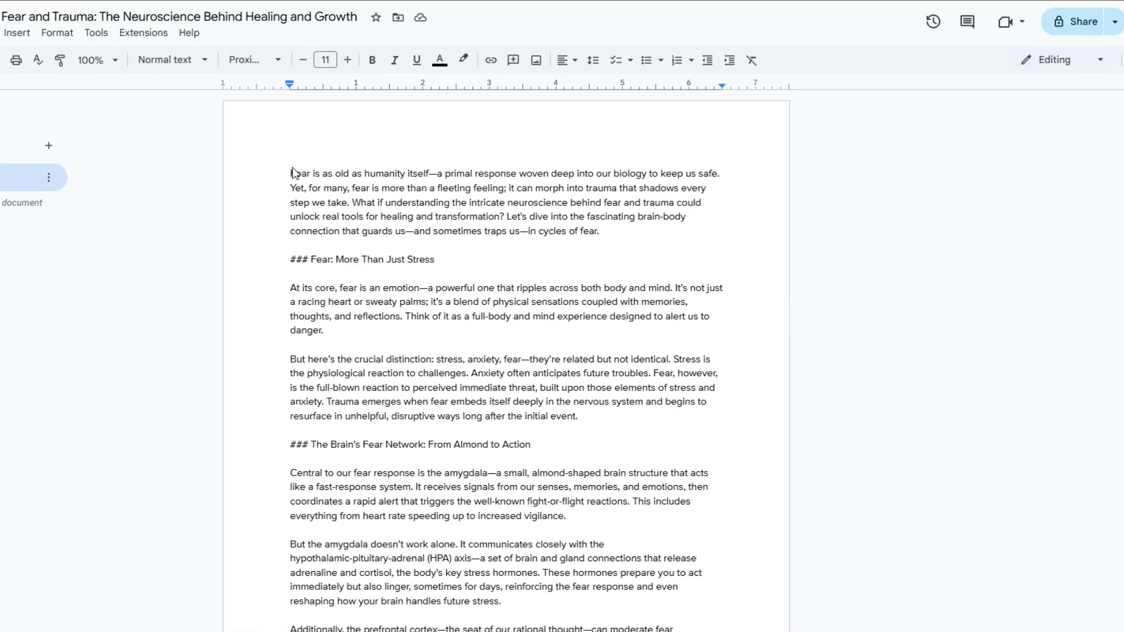
- Highlight the blog post's opening paragraph and read through the remaining sections to the conclusion
drag(292, 173, 562, 250)
scroll(562, 251, down, 5)
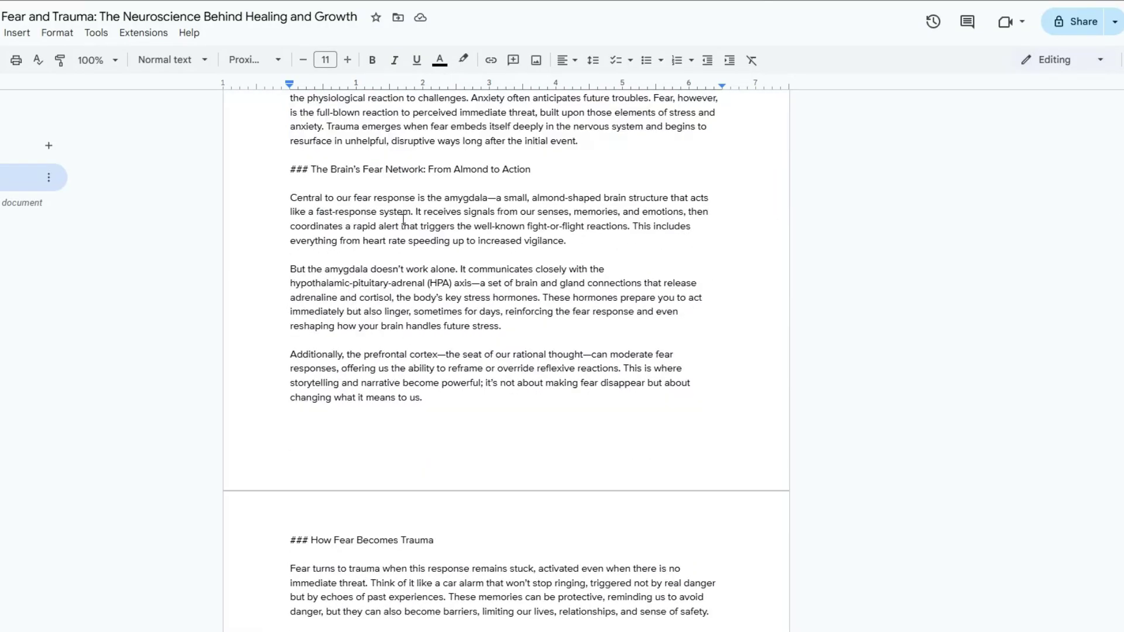
scroll(404, 219, down, 4)
scroll(403, 219, down, 4)
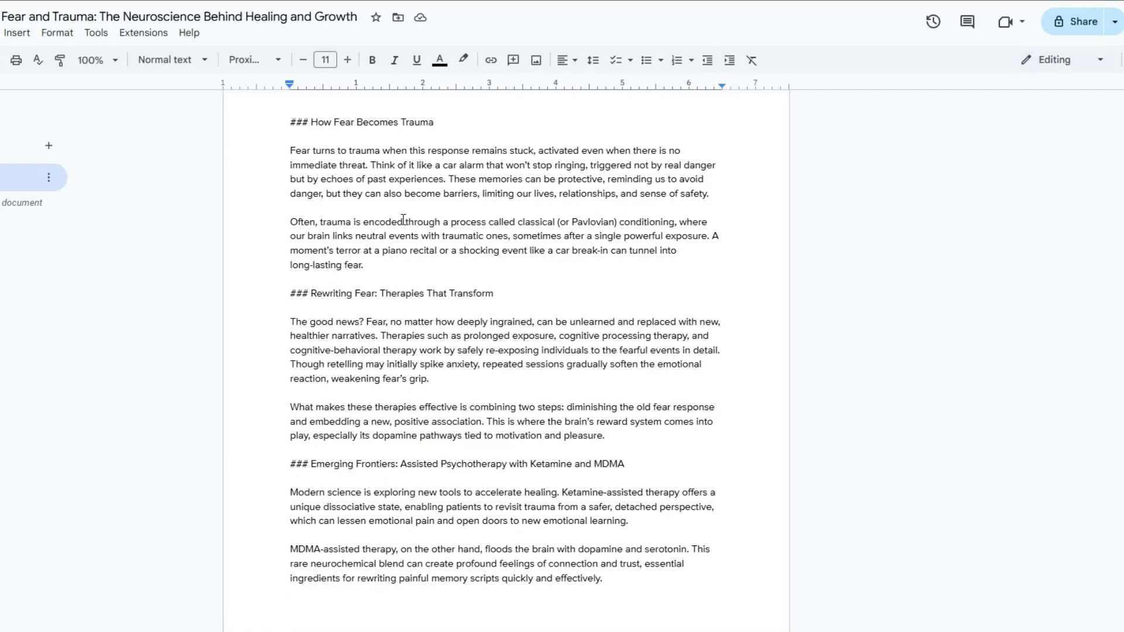
scroll(403, 219, down, 10)
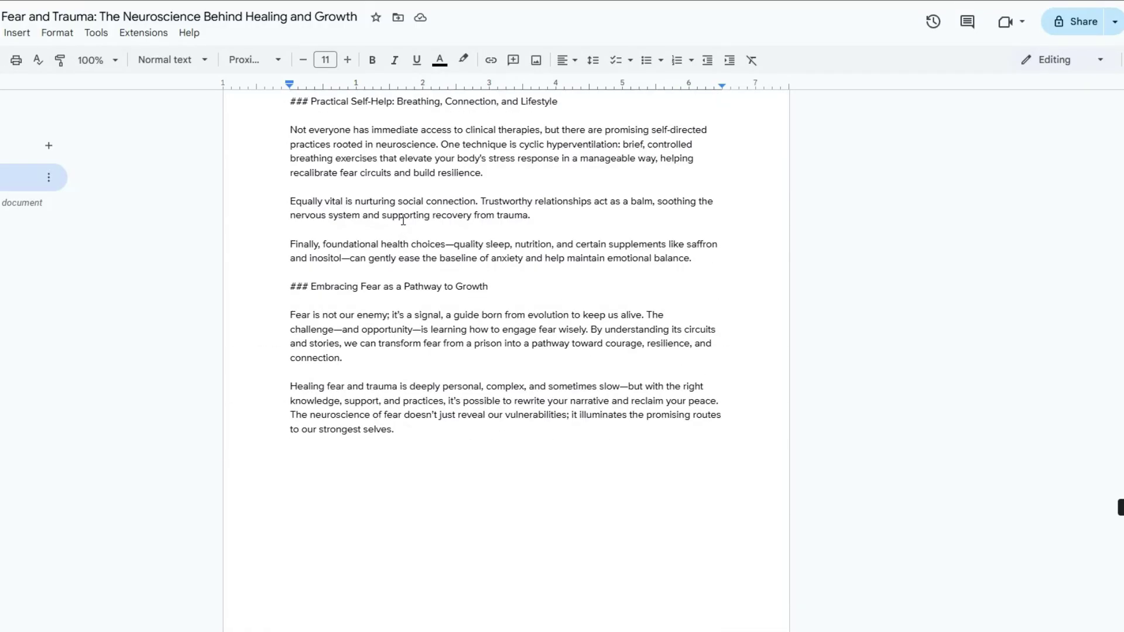
scroll(404, 220, down, 1)
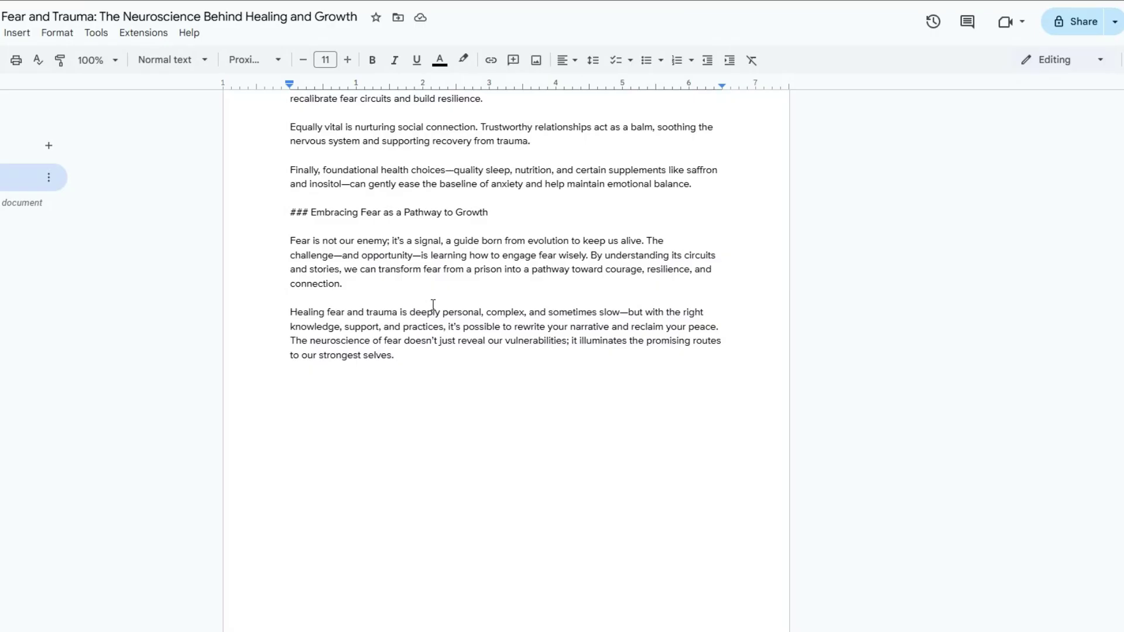
scroll(433, 304, up, 20)
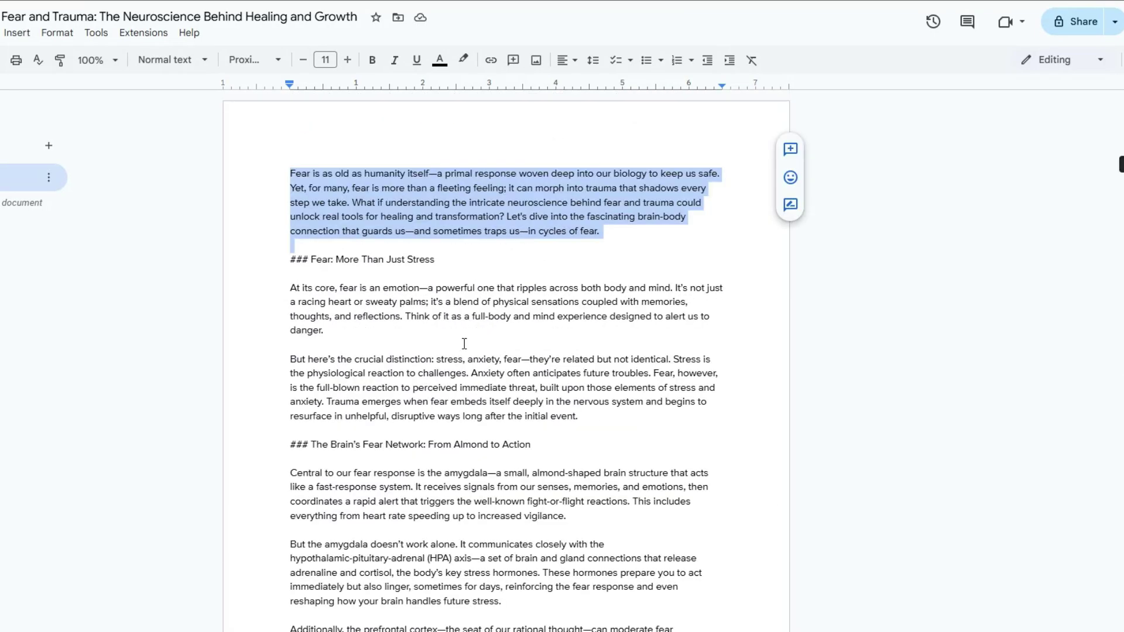
click(463, 344)
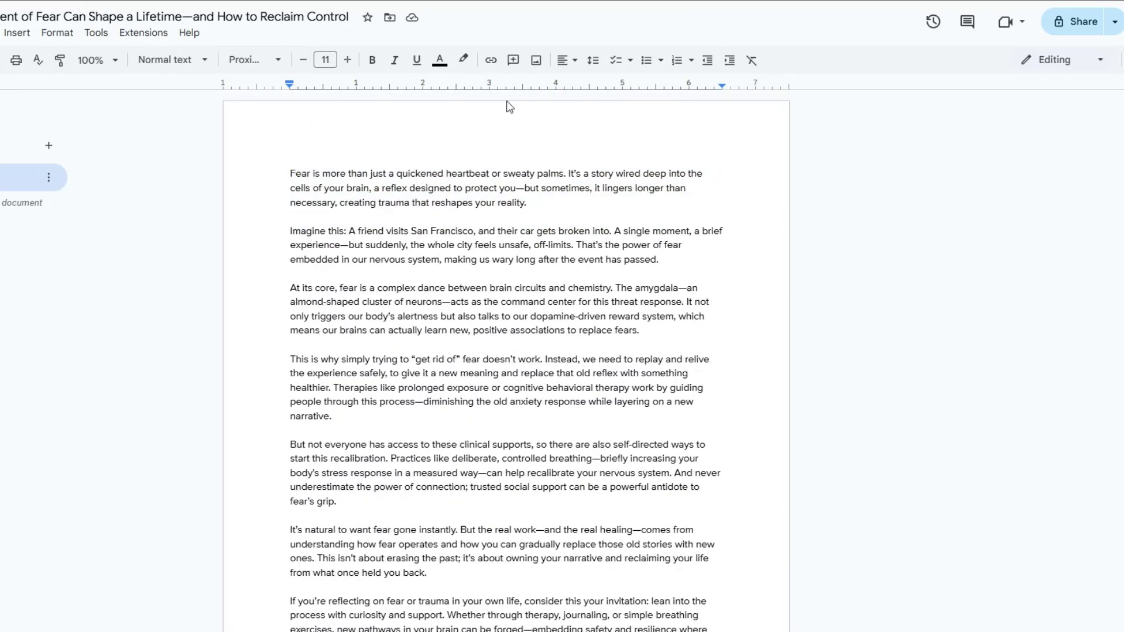
- Switch to the email newsletter document and read its text through to the closing line
key(ctrl+v)
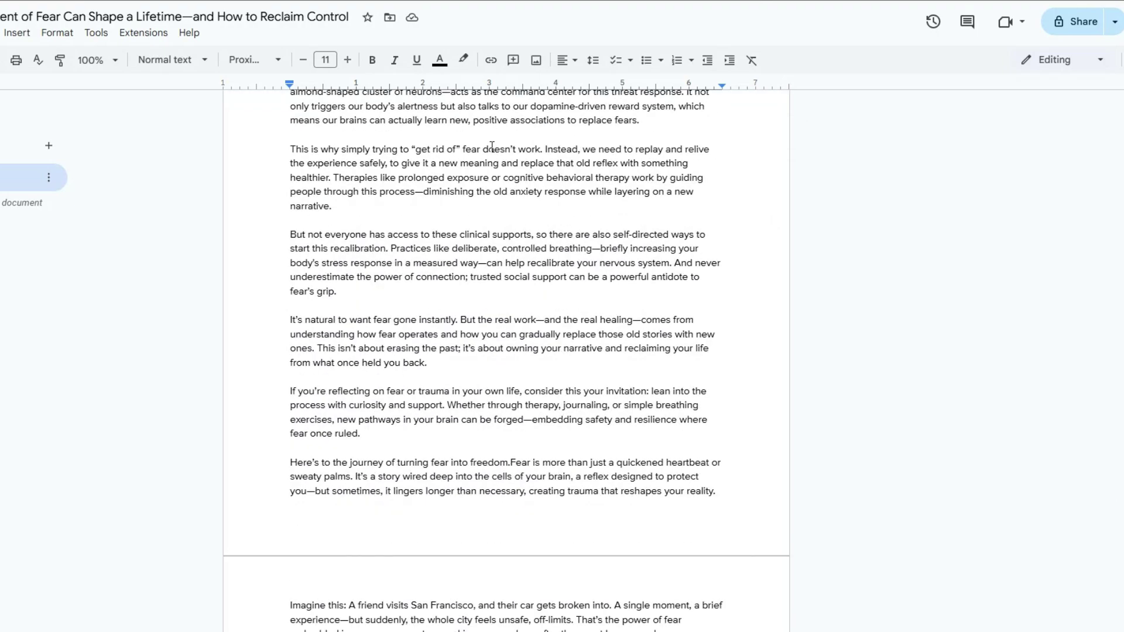
scroll(492, 147, down, 5)
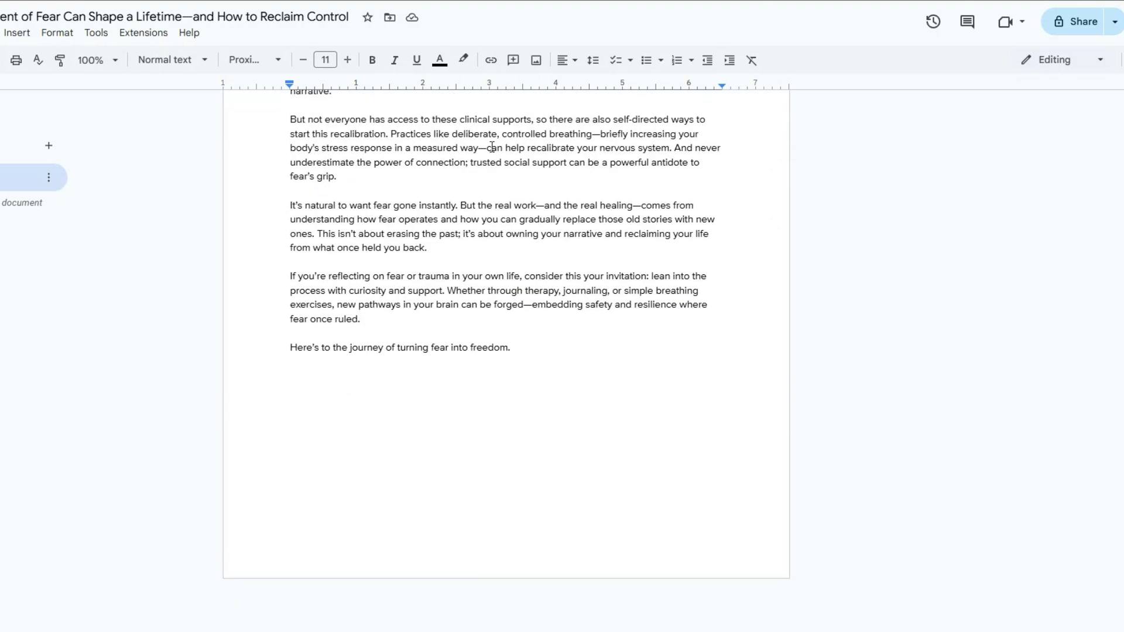
scroll(492, 147, up, 4)
scroll(492, 147, up, 10)
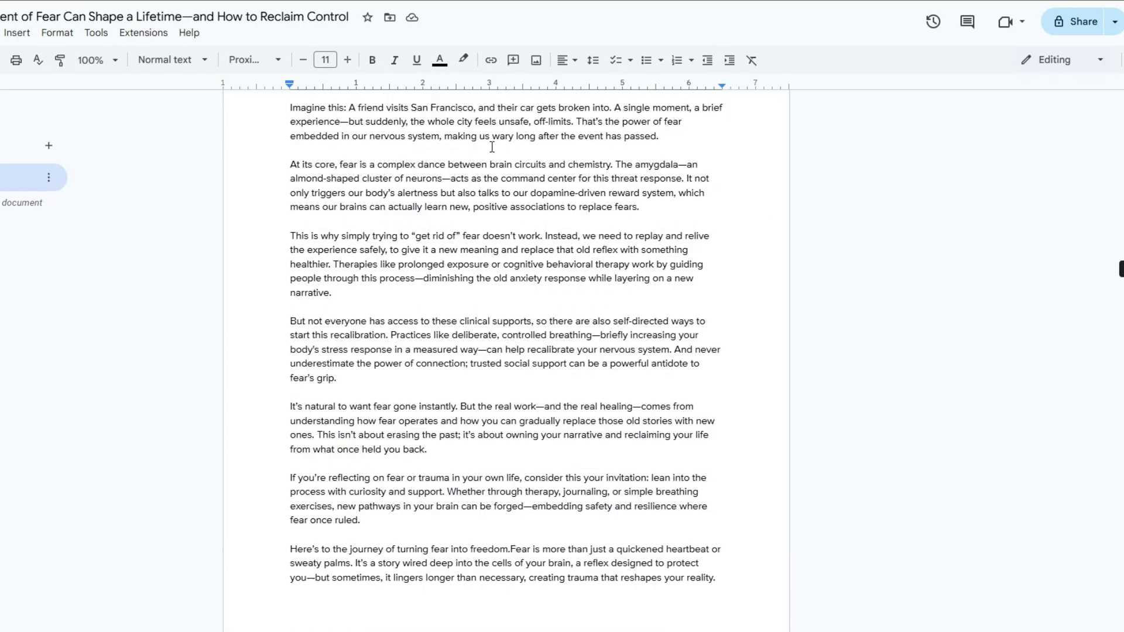
scroll(492, 158, down, 12)
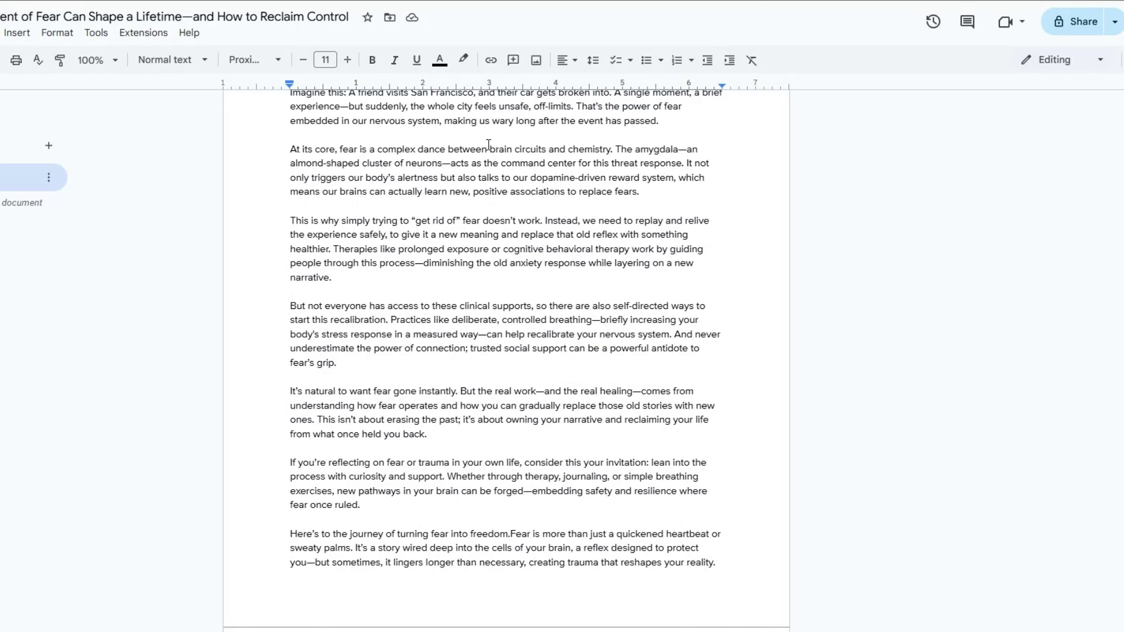
scroll(487, 146, down, 4)
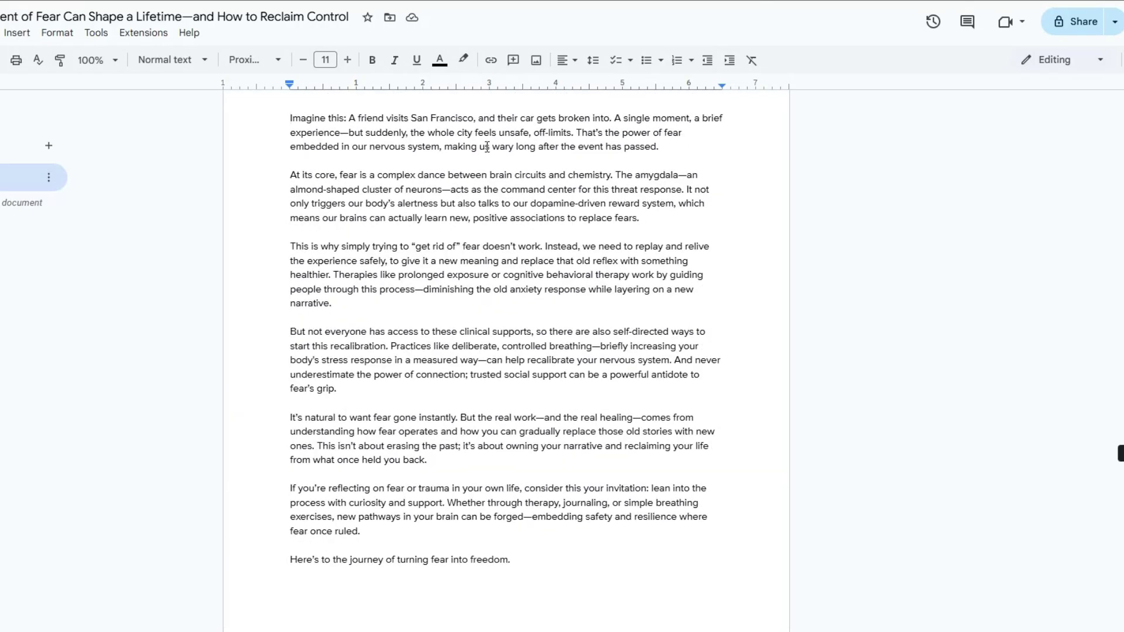
scroll(487, 146, up, 13)
scroll(487, 147, up, 3)
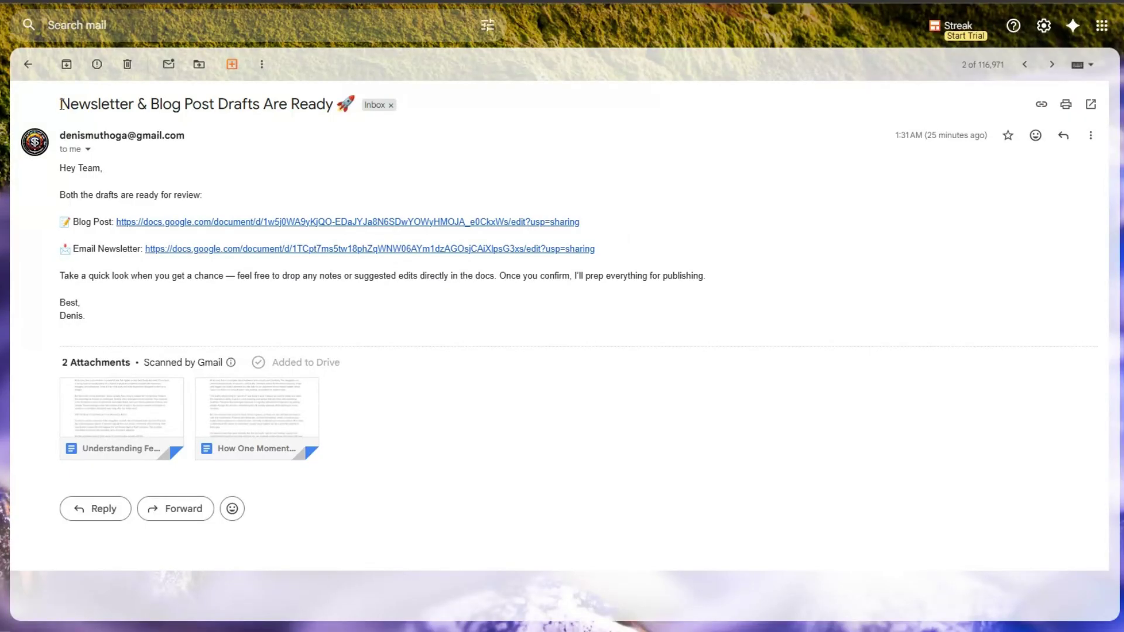
- Review the subject and body of the "Newsletter & Blog Post Drafts Are Ready" notification in Gmail
drag(69, 105, 208, 94)
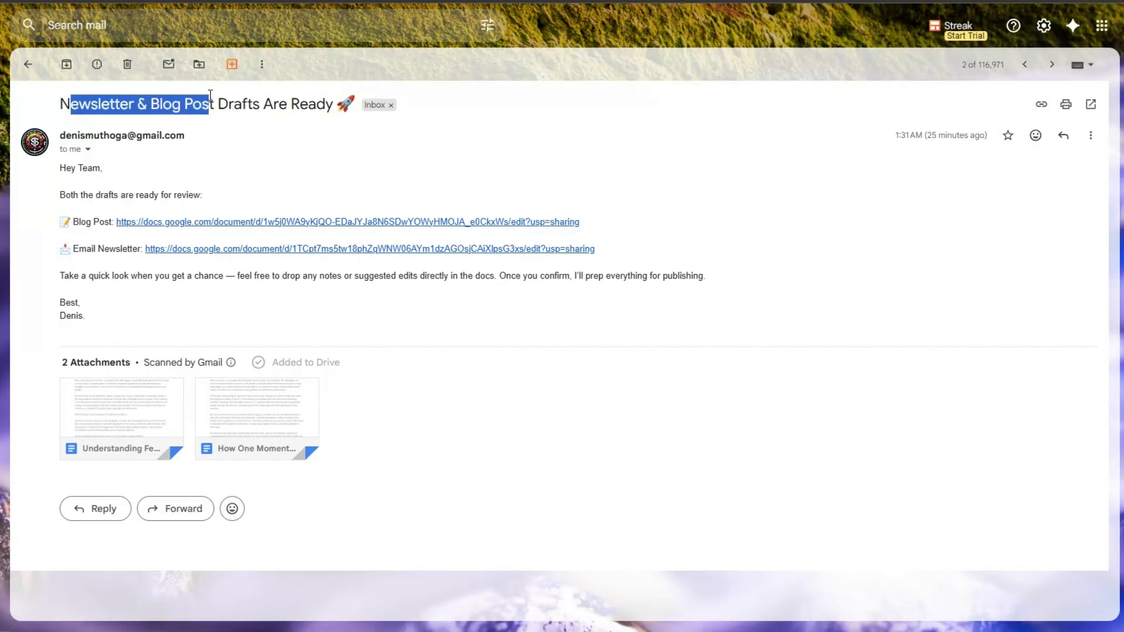
drag(65, 168, 117, 315)
click(117, 315)
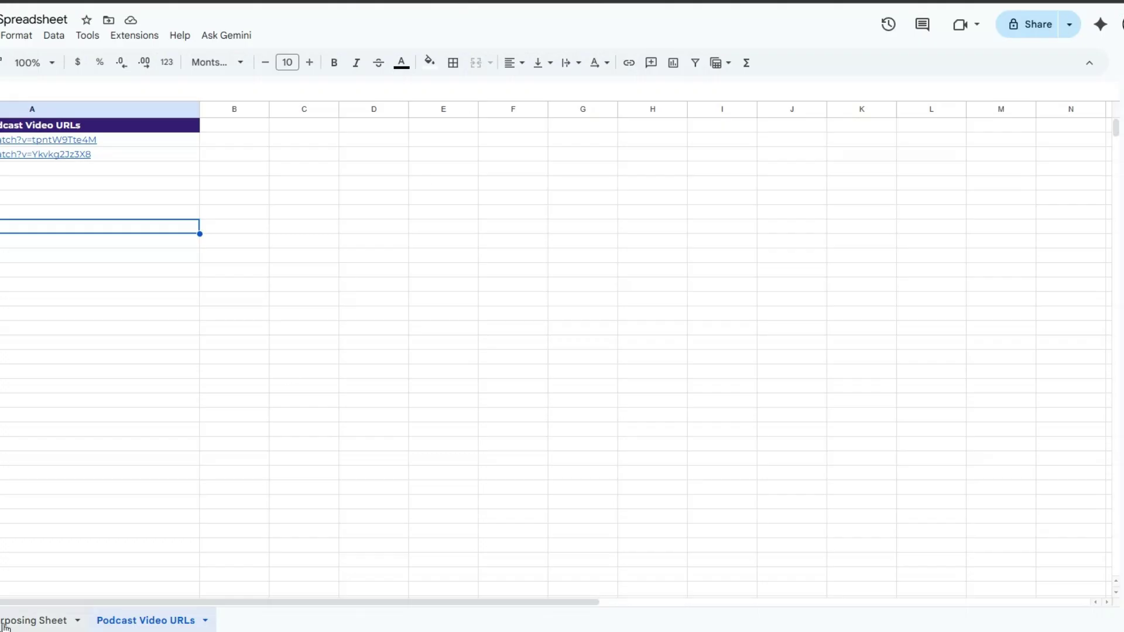
- Return to Google Sheets and check the document URL columns of the Podcast Repurposing Sheet
click(5, 623)
click(305, 300)
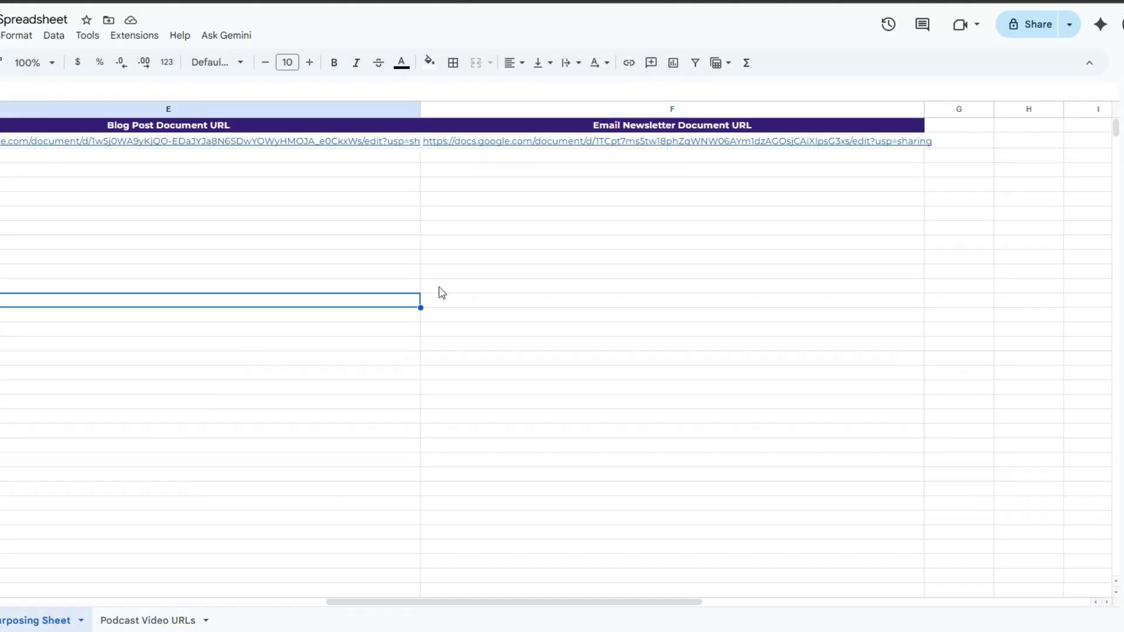
click(514, 288)
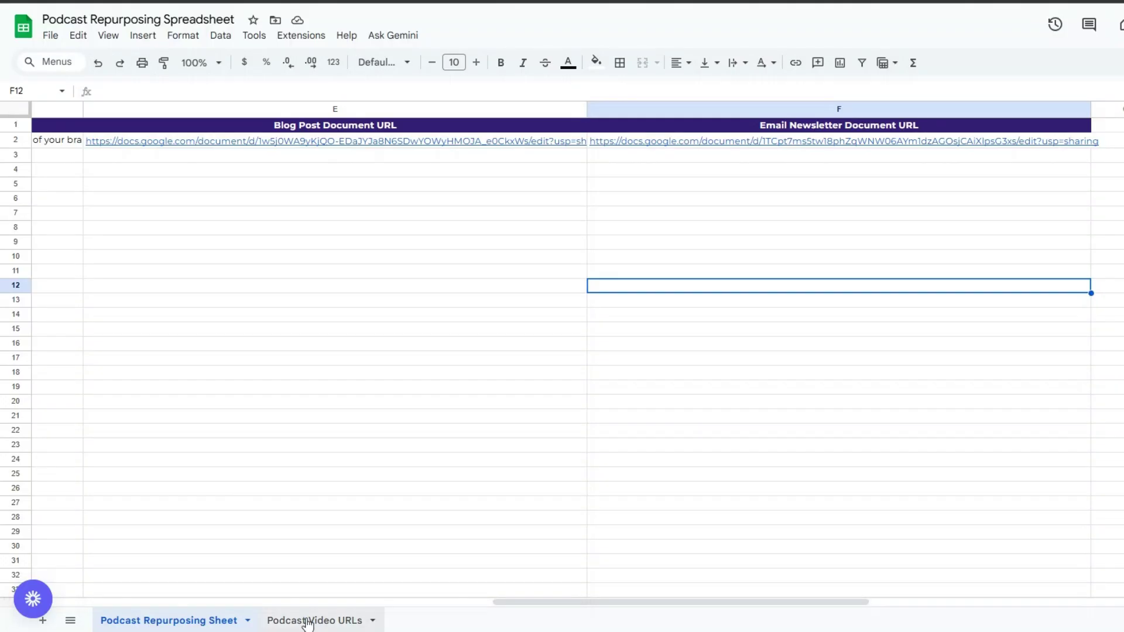
- Preview the second video link, in cell A3 of the Podcast Video URLs sheet
click(300, 619)
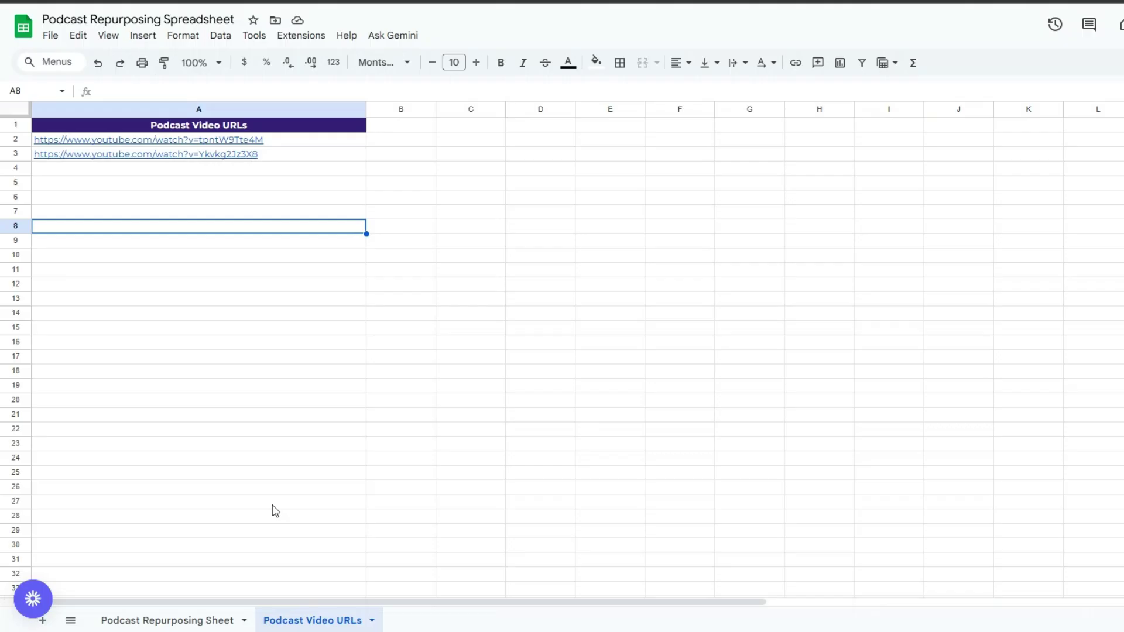
click(228, 296)
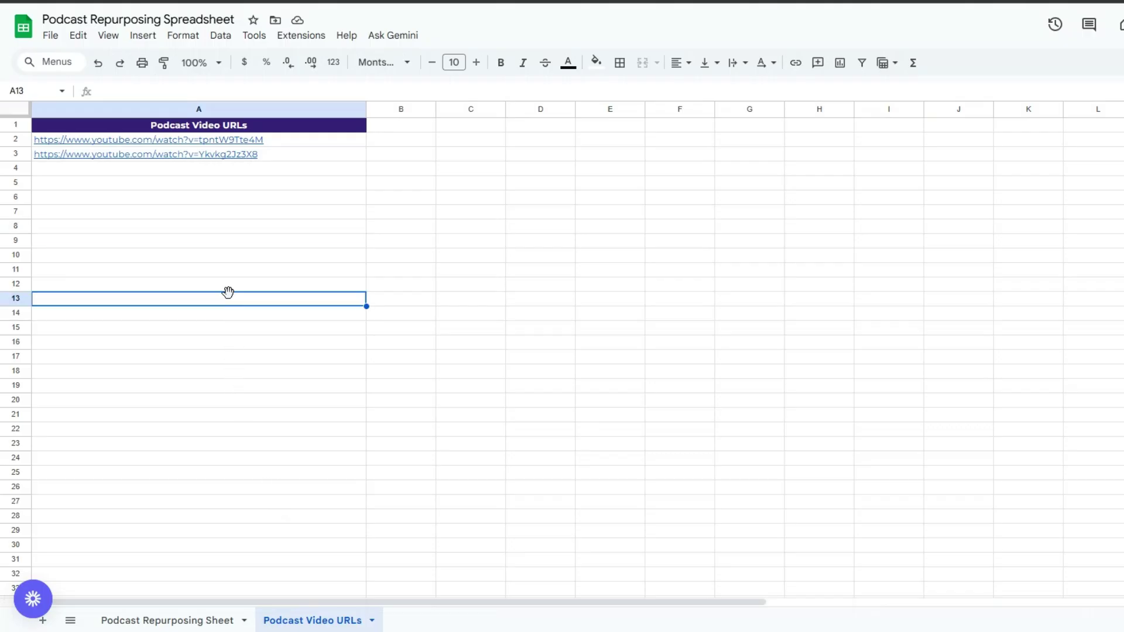
click(212, 158)
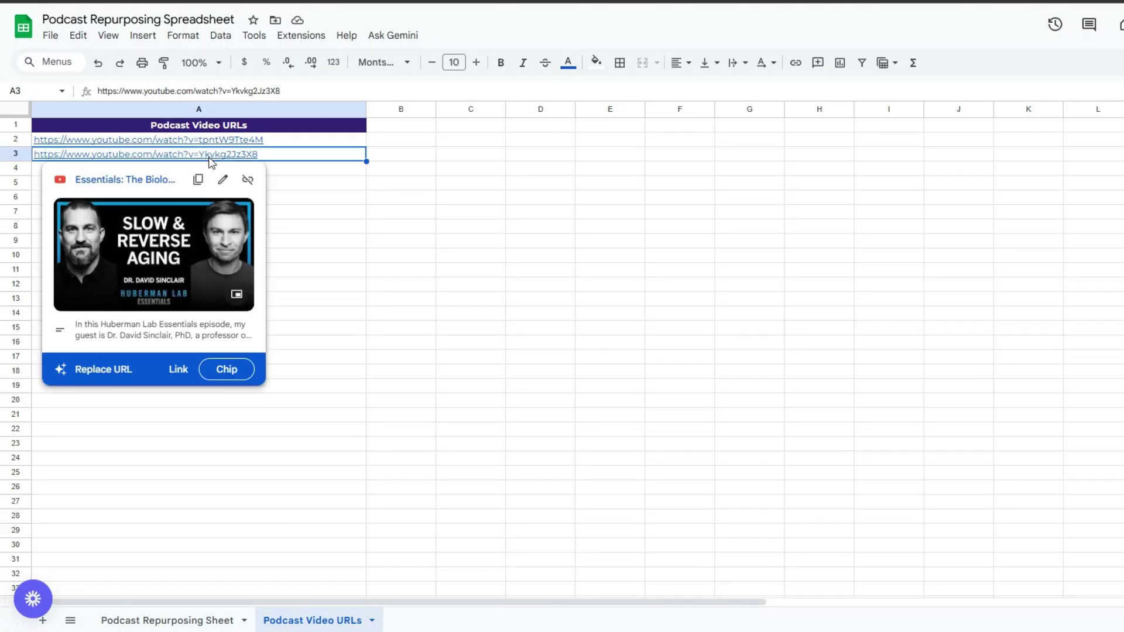
- Delete the first video's row from the Podcast Video URLs sheet and preview the link now in cell A2
right_click(296, 144)
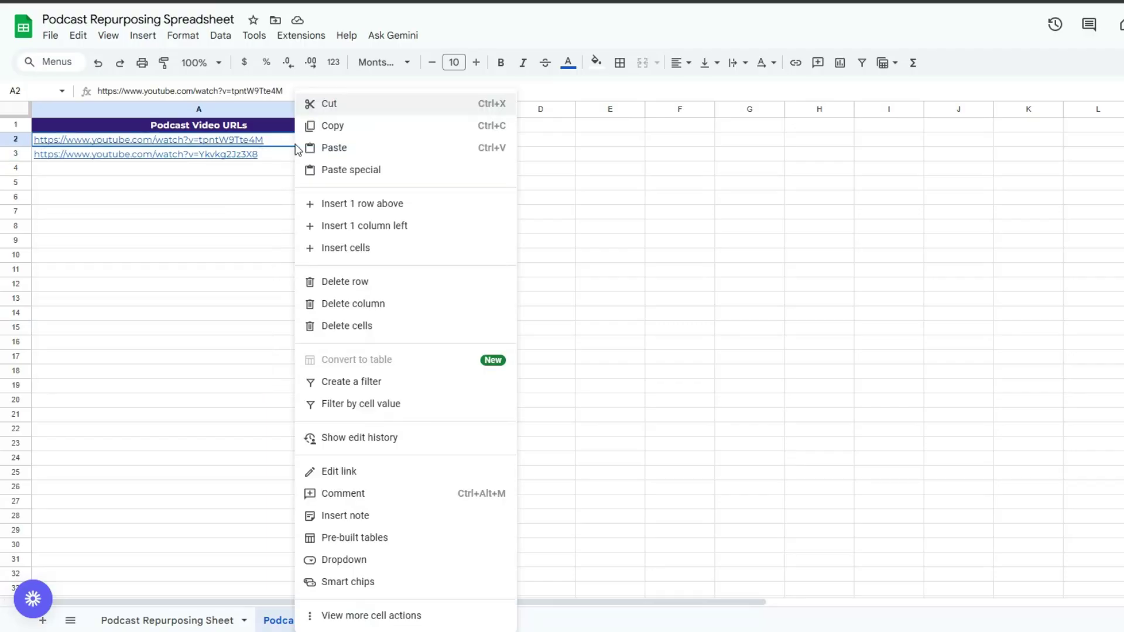
click(305, 283)
click(284, 214)
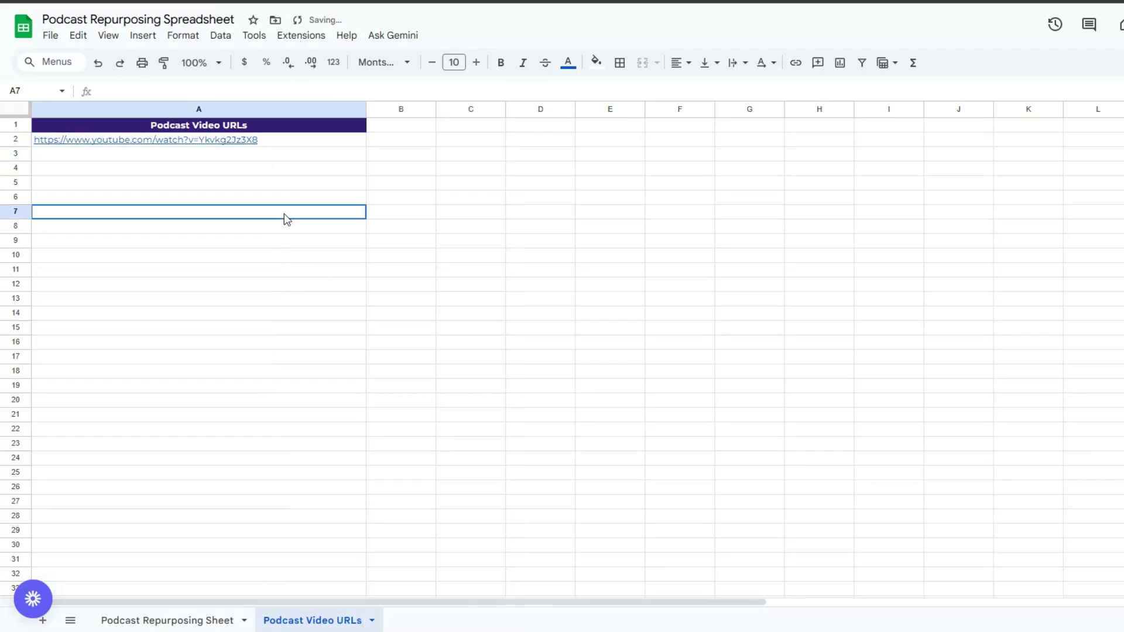
click(250, 144)
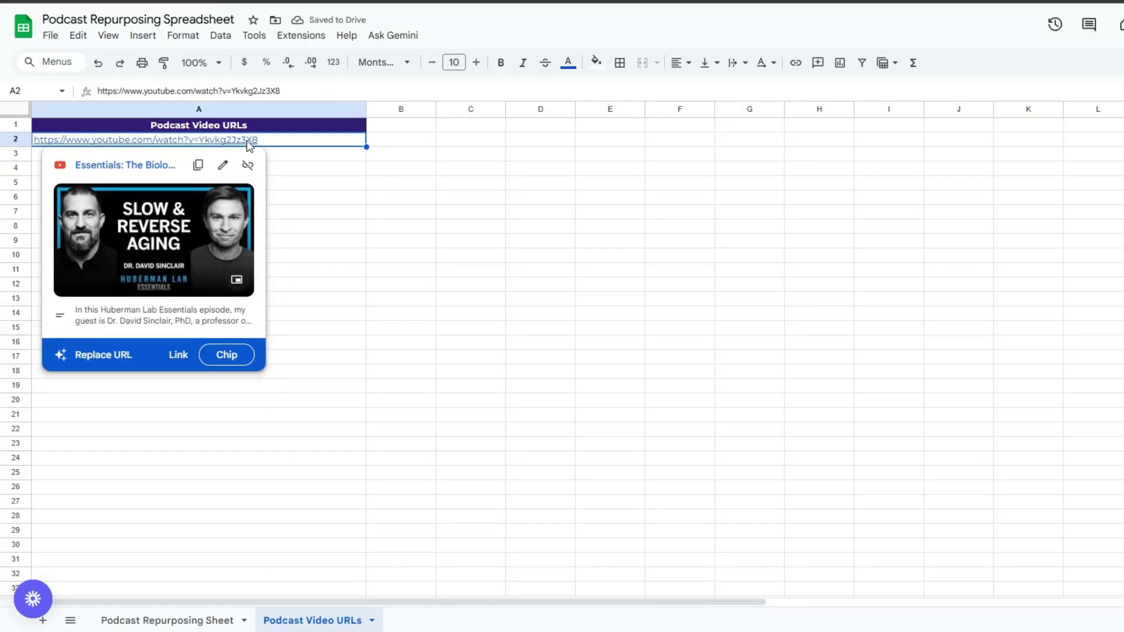
click(329, 213)
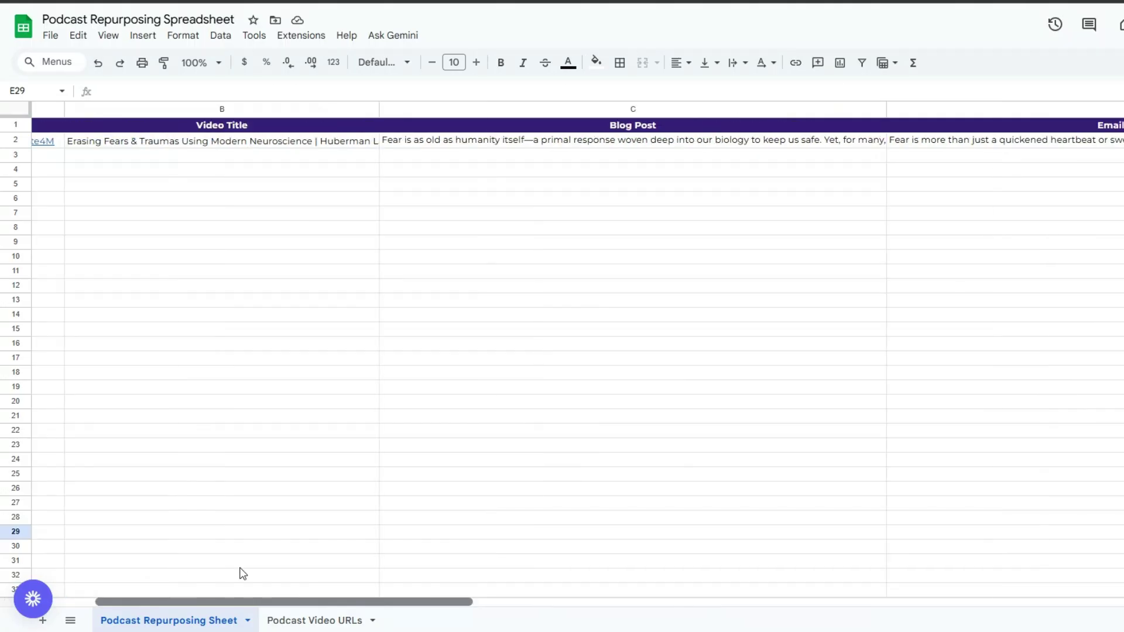
- Check the Blog Post and Email Newsletter columns of the Podcast Repurposing Sheet
scroll(241, 572, right, 3)
click(494, 306)
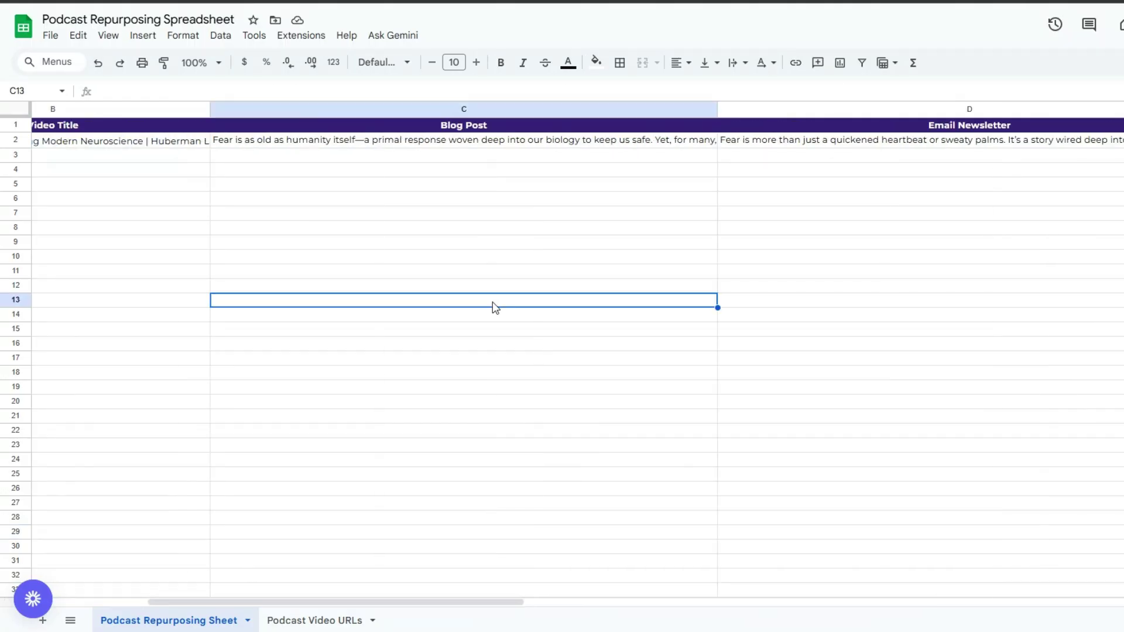
click(949, 306)
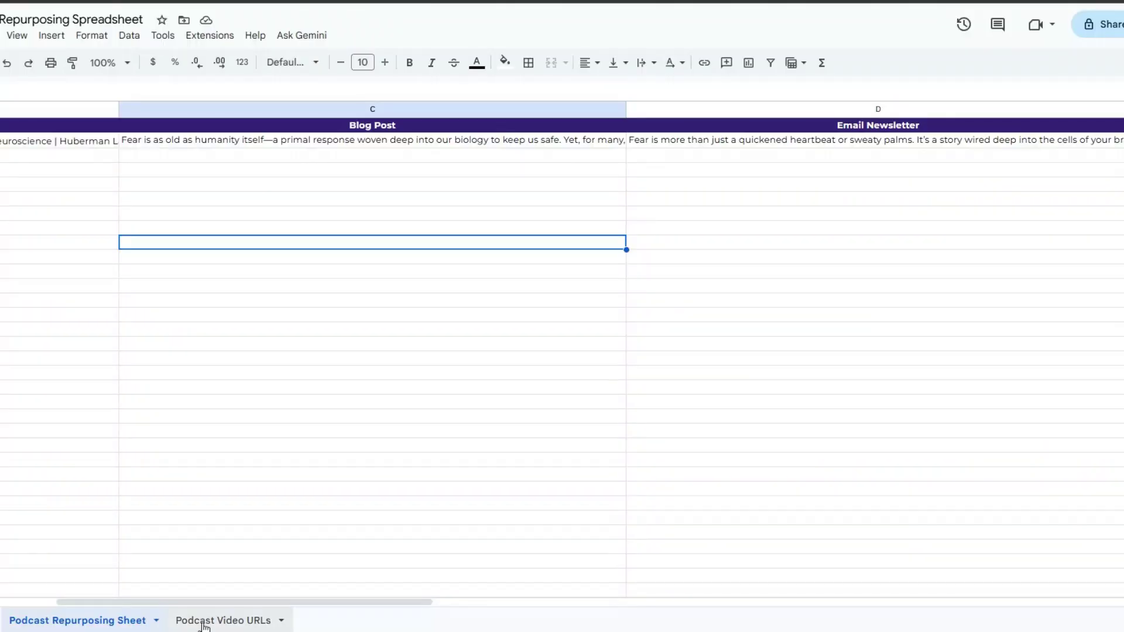
- Recheck the video link in cell A2 of the Podcast Video URLs sheet and execute the Podcast Repurposing Agent workflow in n8n
click(206, 621)
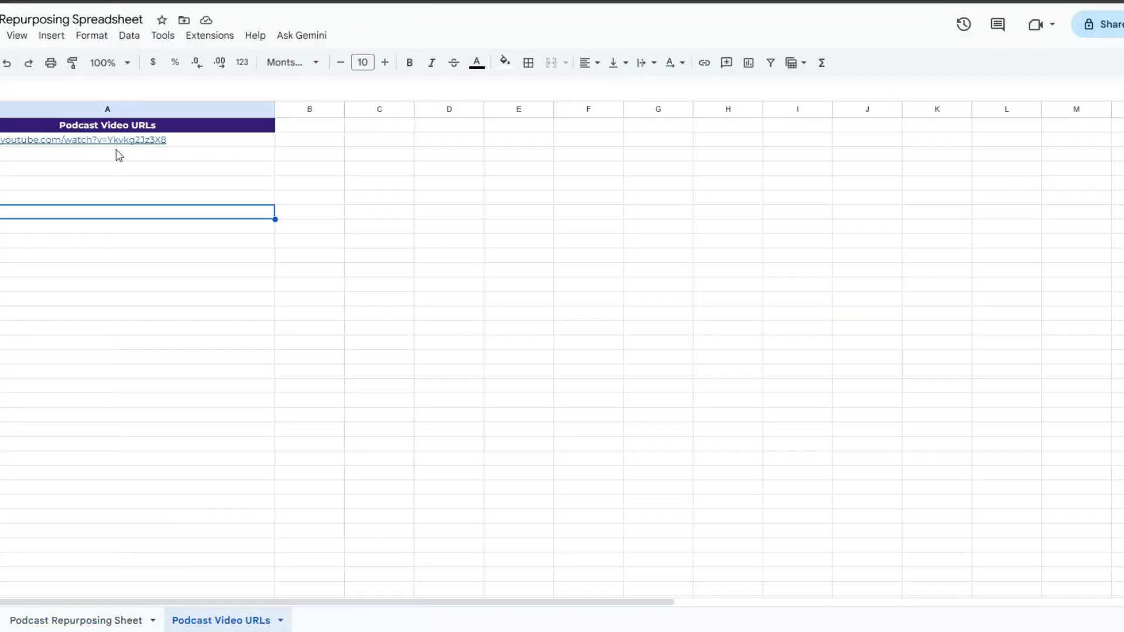
click(133, 141)
click(138, 227)
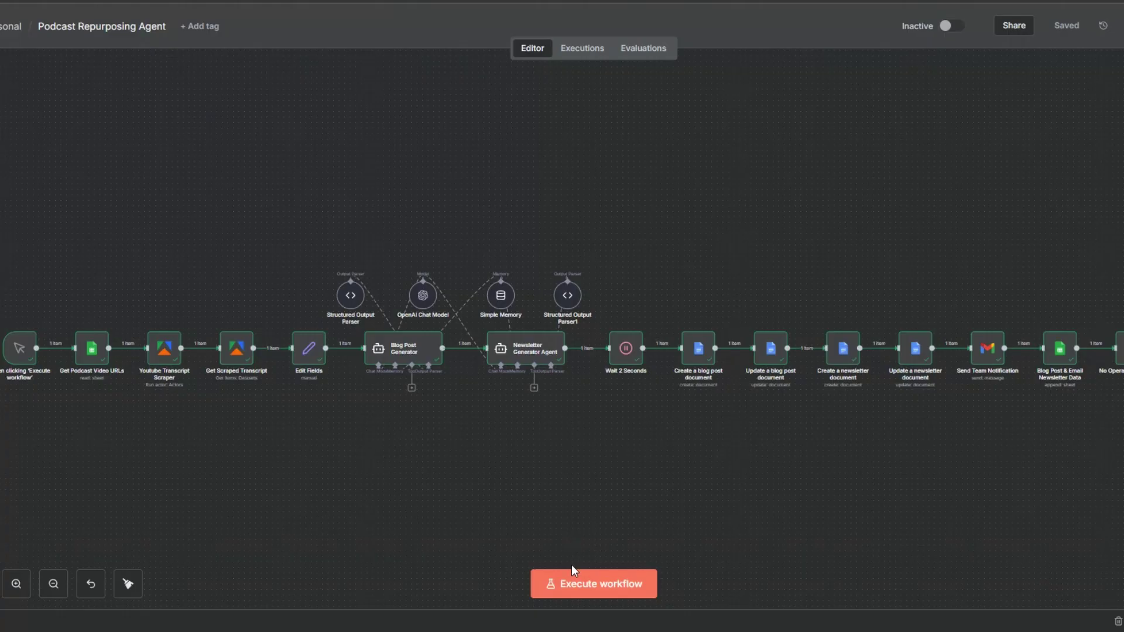
click(572, 593)
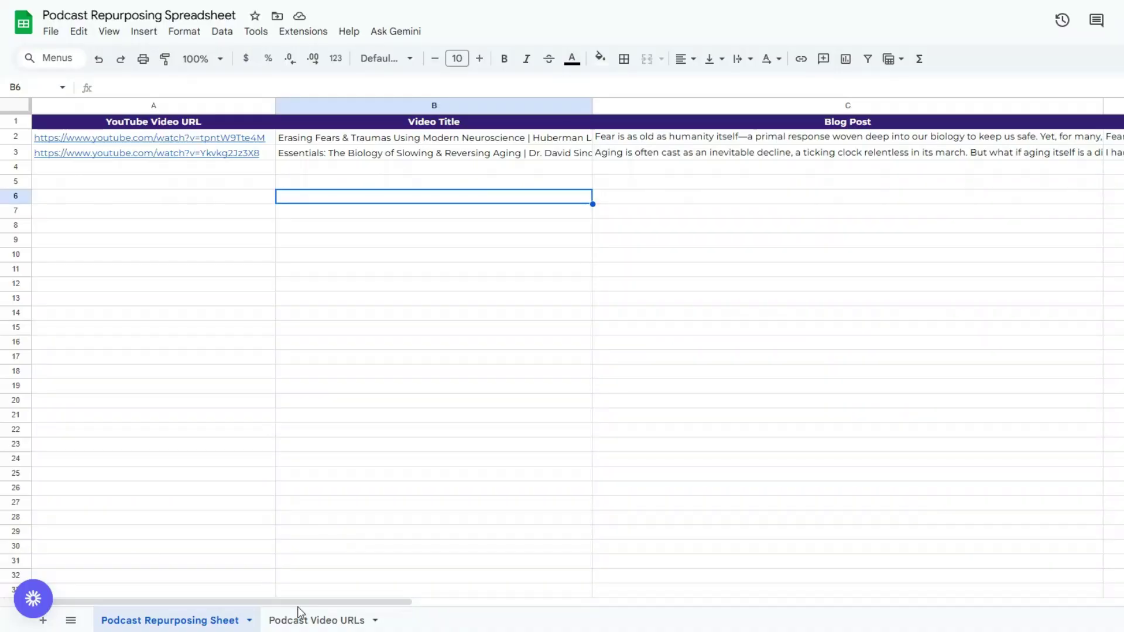
- Return to Google Sheets and check the link used for the run in the Podcast Video URLs sheet
click(296, 614)
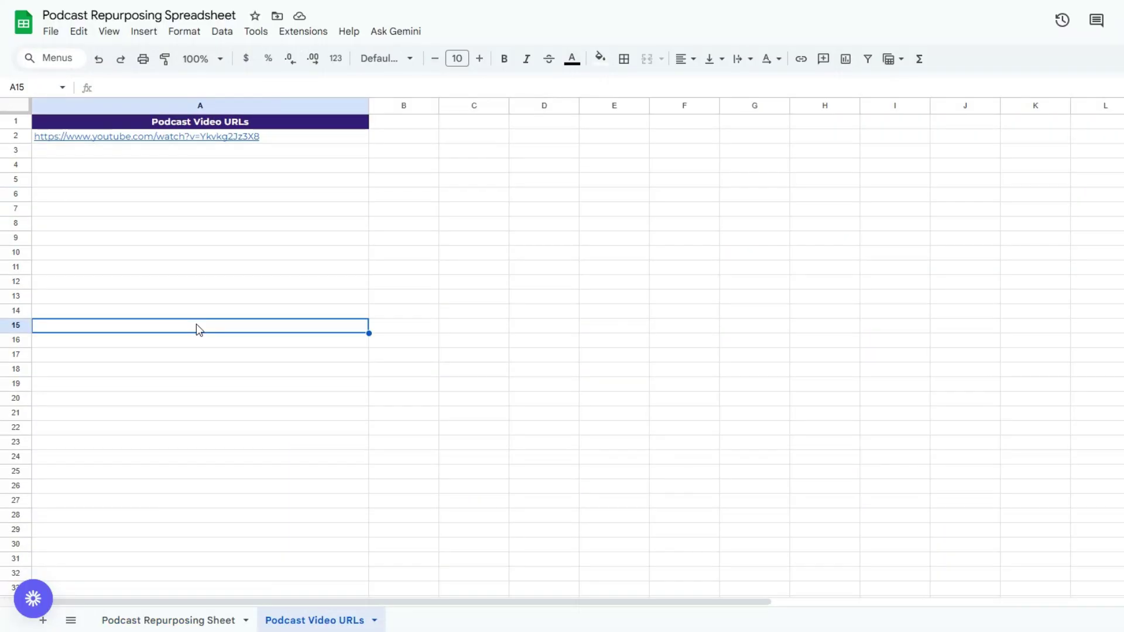
click(207, 229)
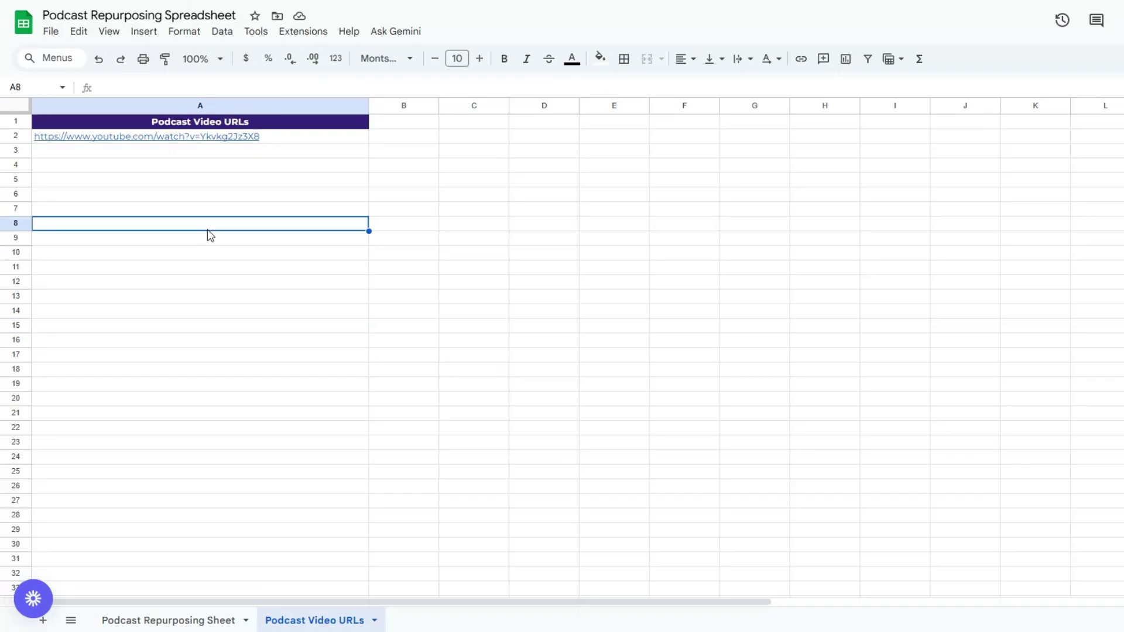
click(283, 139)
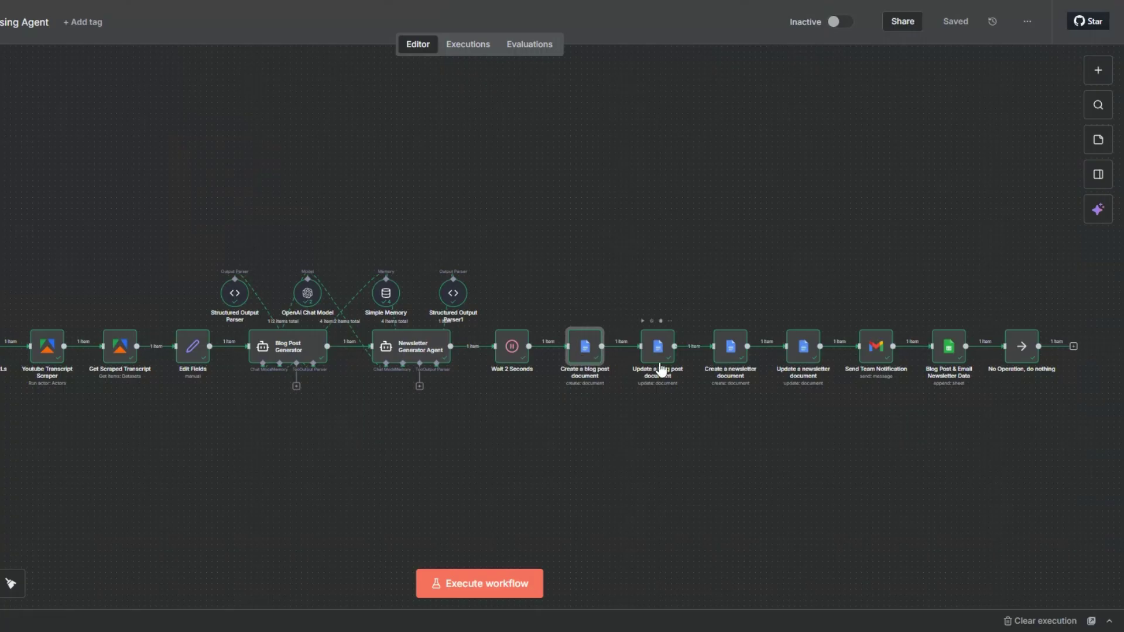
- Switch to n8n and inspect the executed blog post, newsletter and Google Sheets nodes on the canvas
click(732, 360)
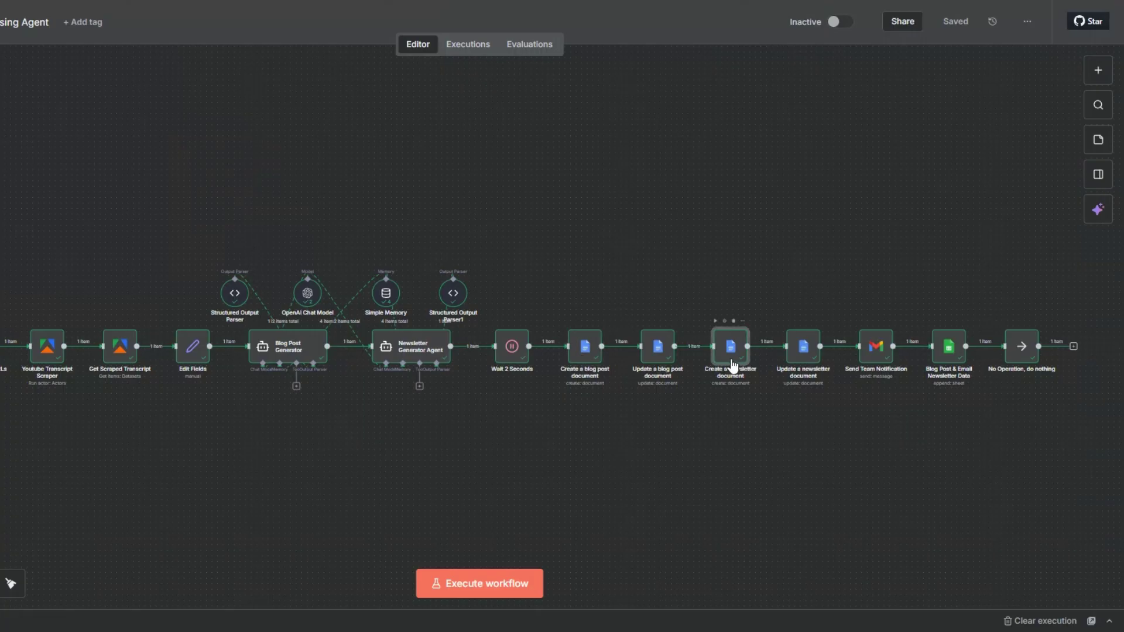
click(811, 365)
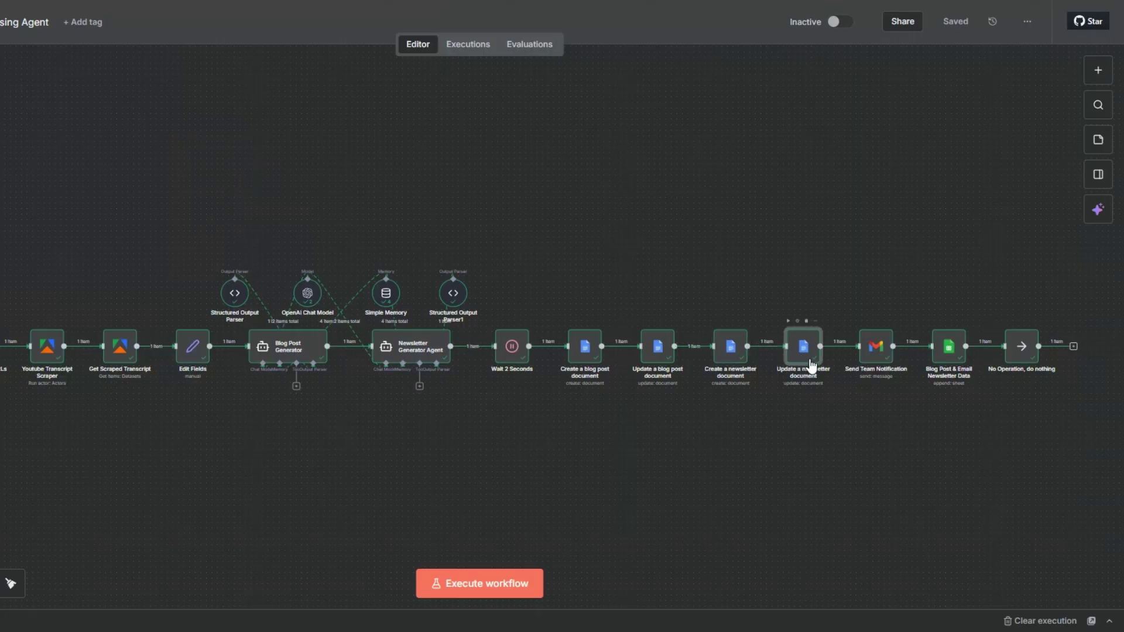
click(658, 362)
click(802, 360)
click(951, 354)
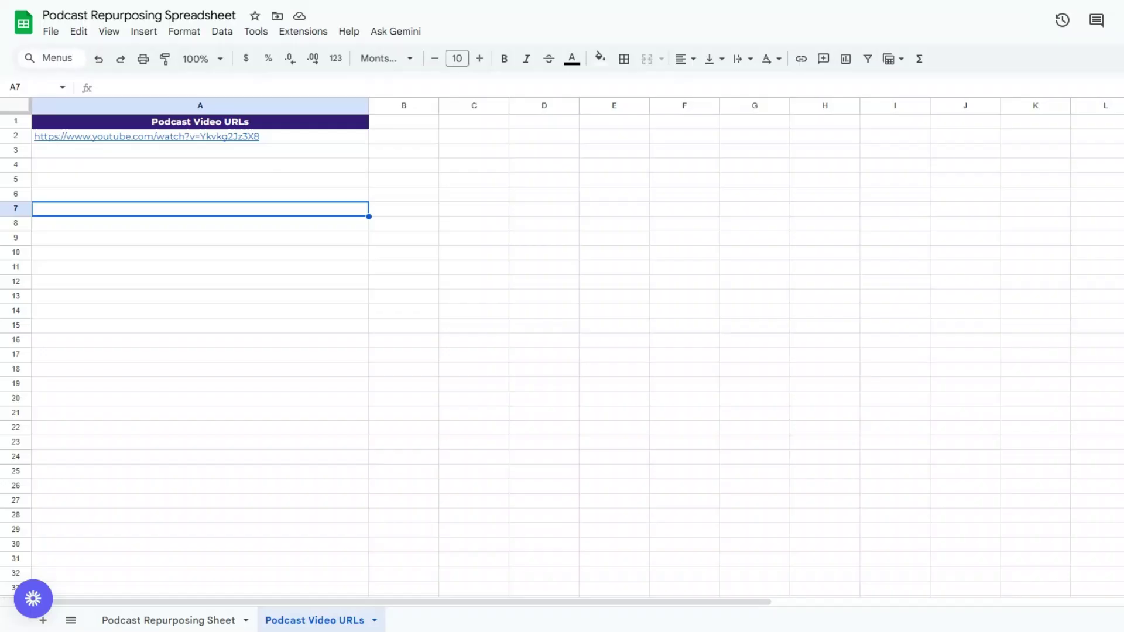
- Return to the Podcast Repurposing Sheet in Google Sheets and preview the video link in cell A3
click(258, 373)
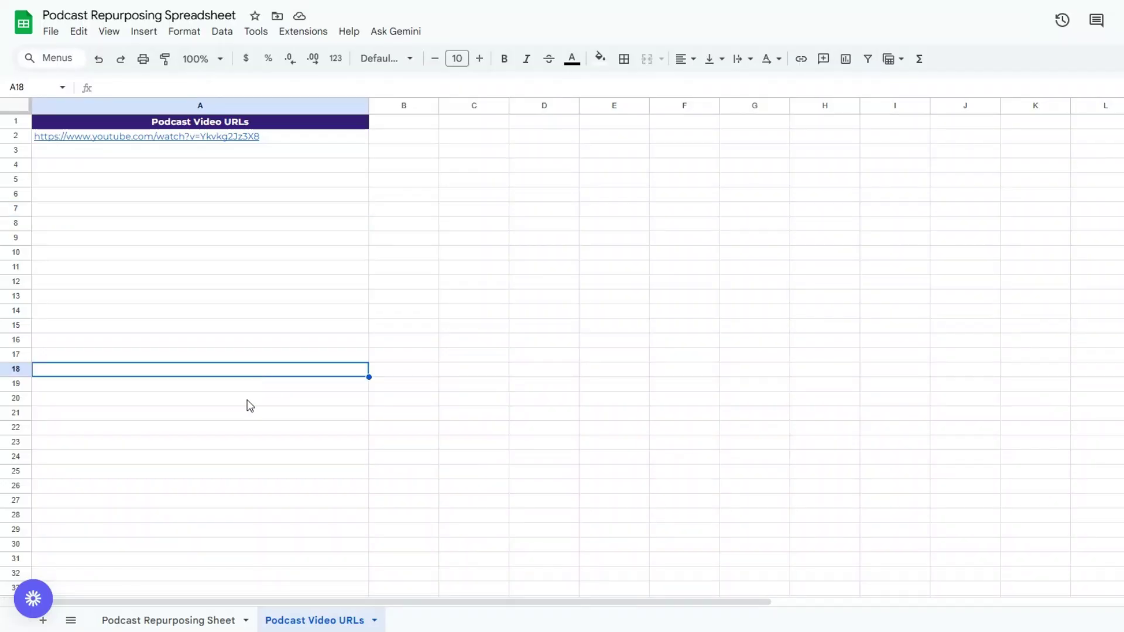
click(176, 620)
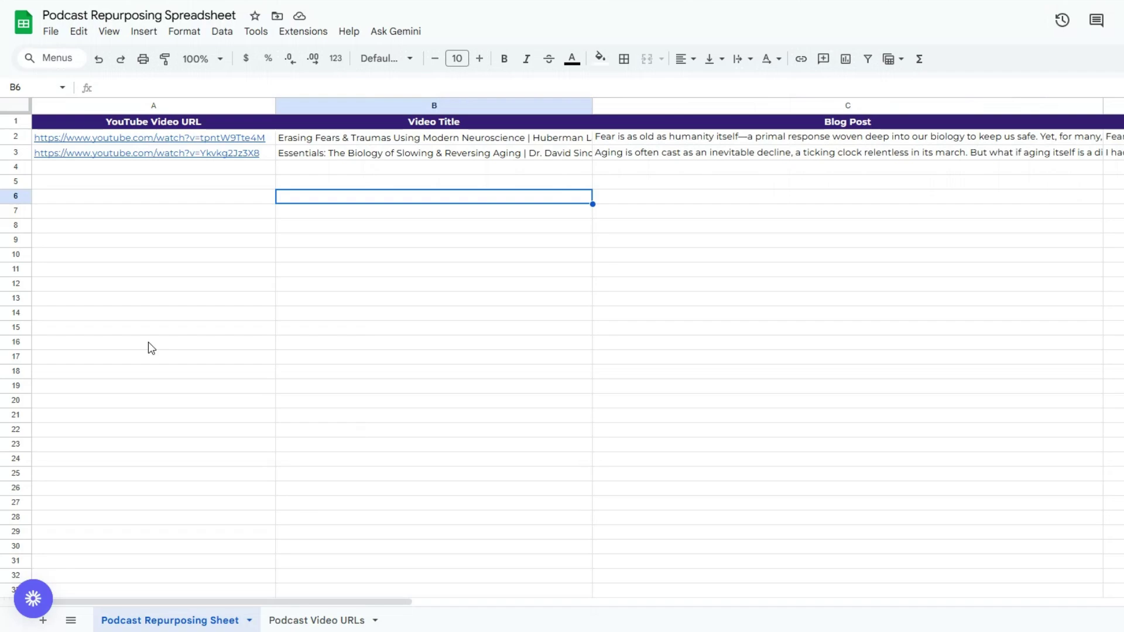
click(171, 156)
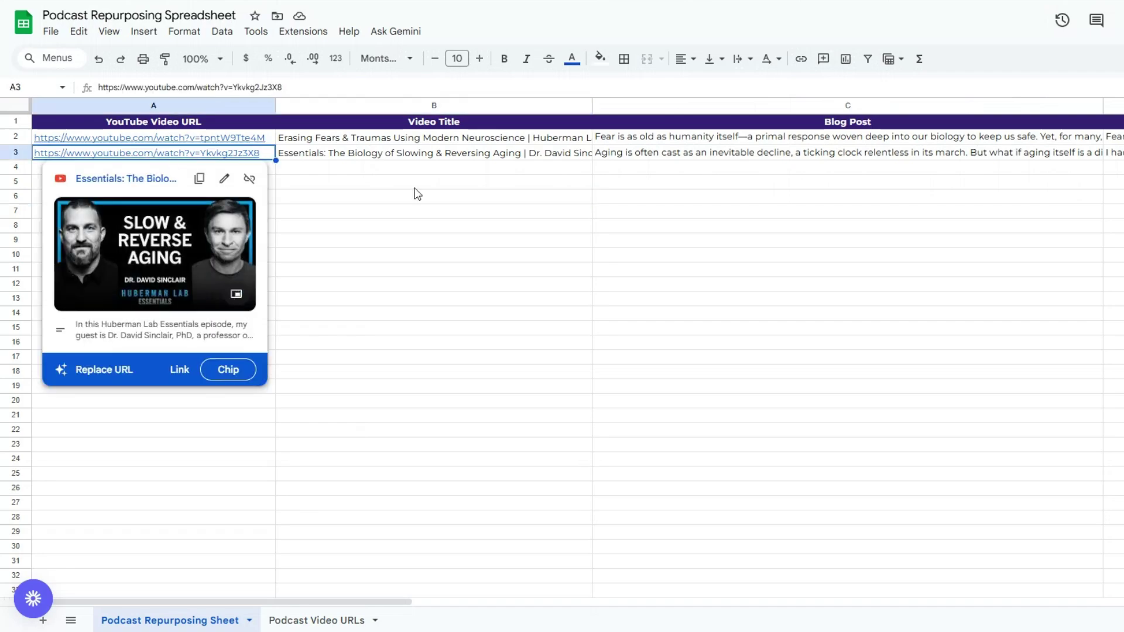
- Read the full video title and blog post text in row 3 of the Podcast Repurposing Sheet
click(433, 157)
double_click(433, 157)
click(456, 225)
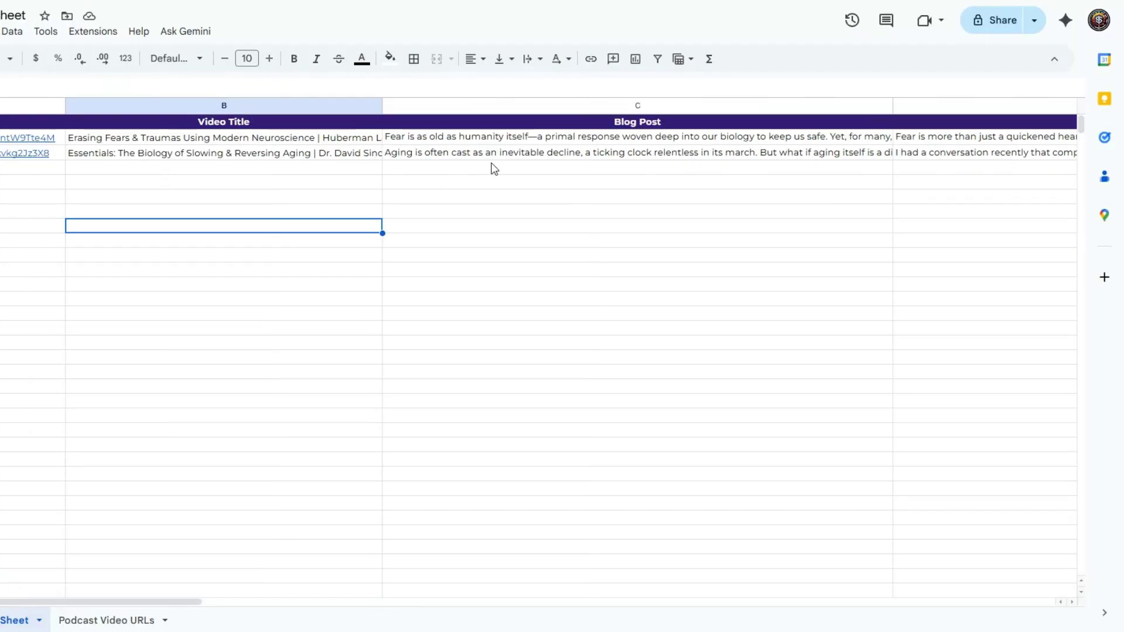
double_click(713, 153)
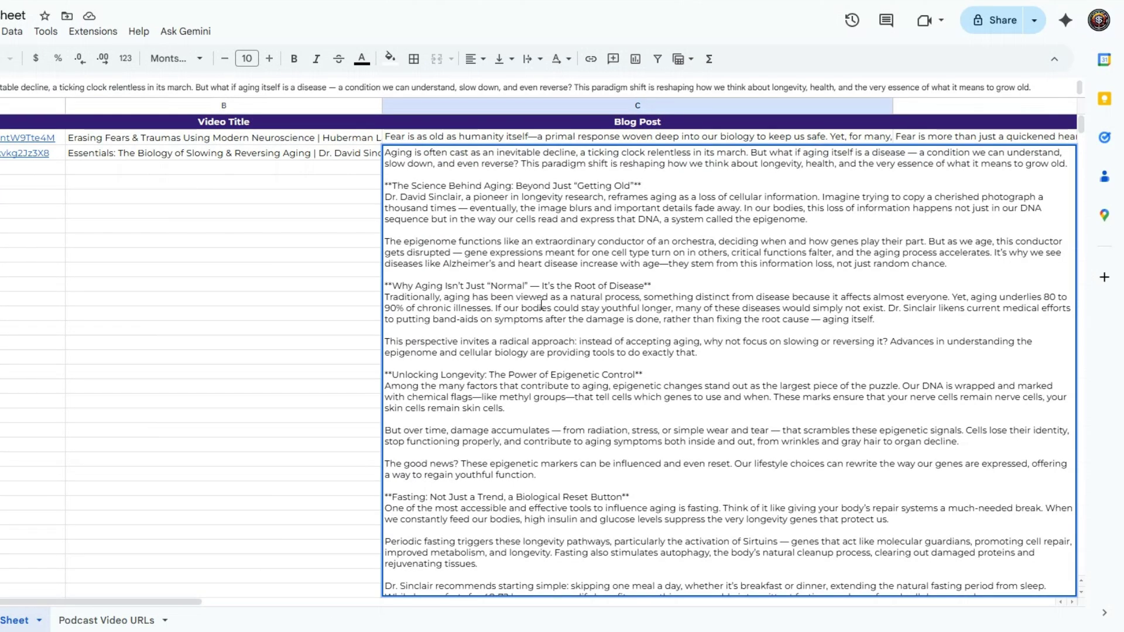
click(303, 300)
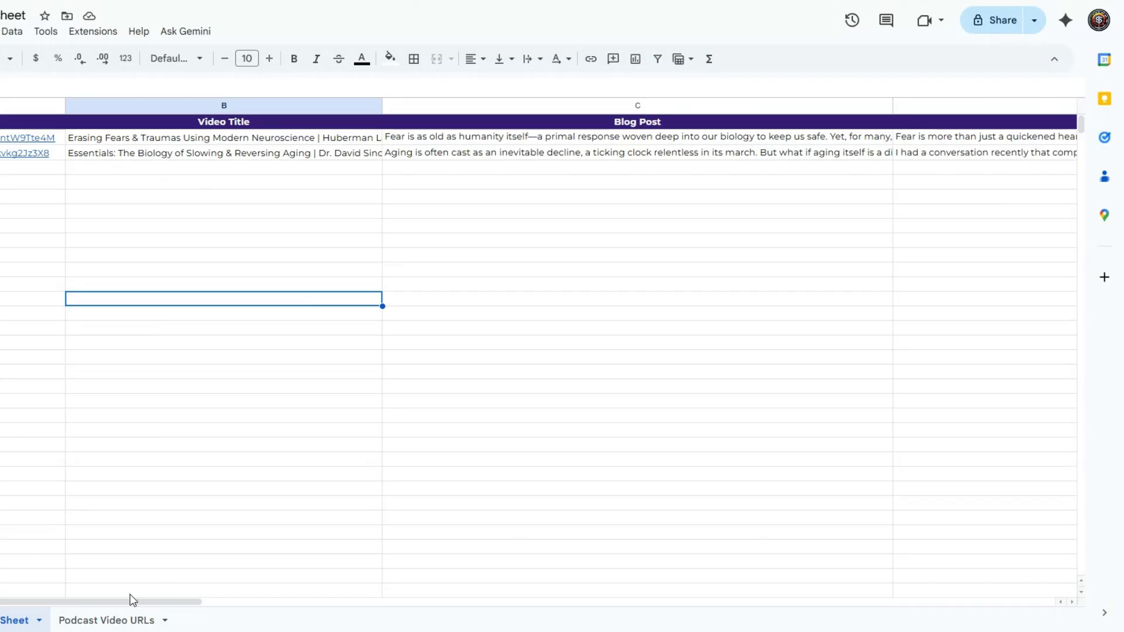
- Read the full Email Newsletter text in row 3 of the Podcast Repurposing Sheet
drag(133, 600, 318, 209)
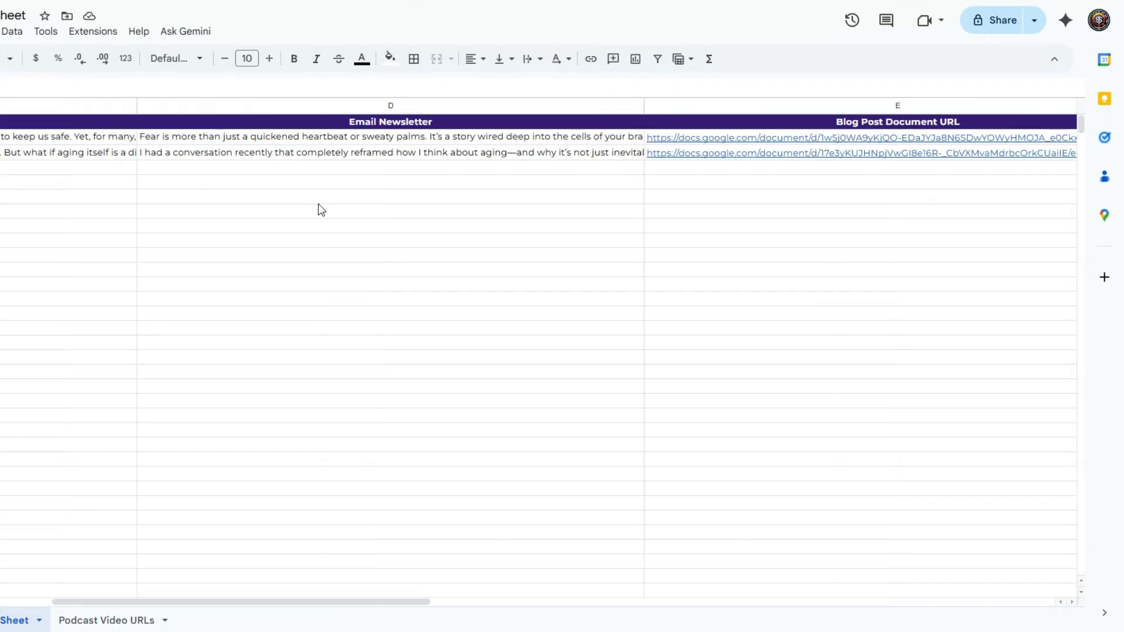
click(319, 153)
double_click(319, 154)
click(313, 477)
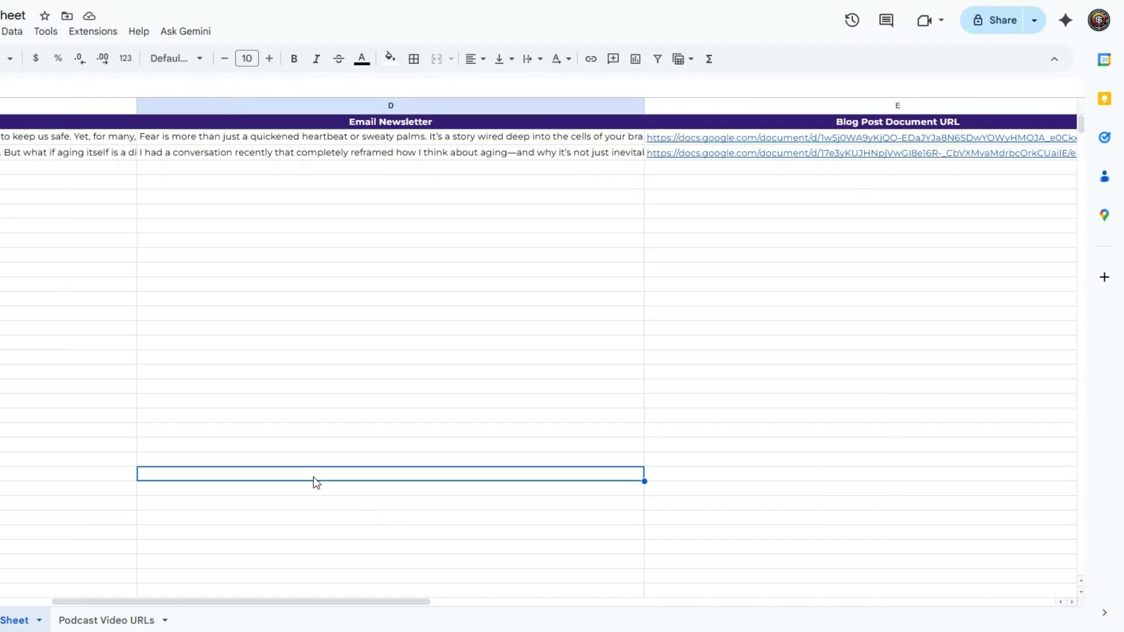
- Check the Blog Post Document URL and Email Newsletter Document URL columns for the new row
drag(148, 601, 306, 598)
click(334, 198)
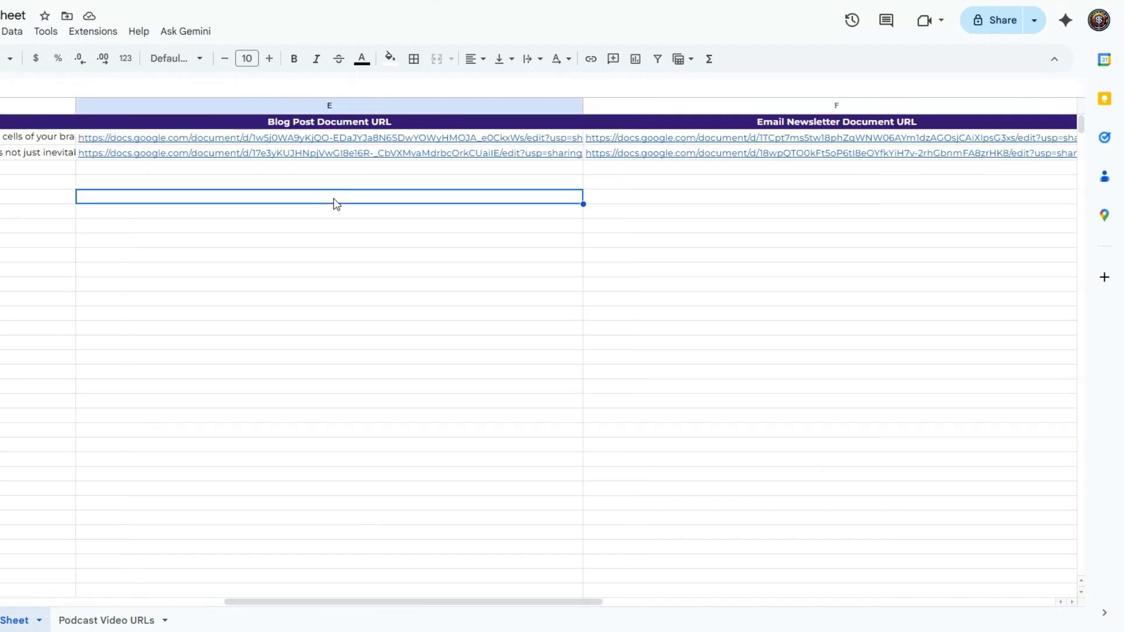
click(747, 215)
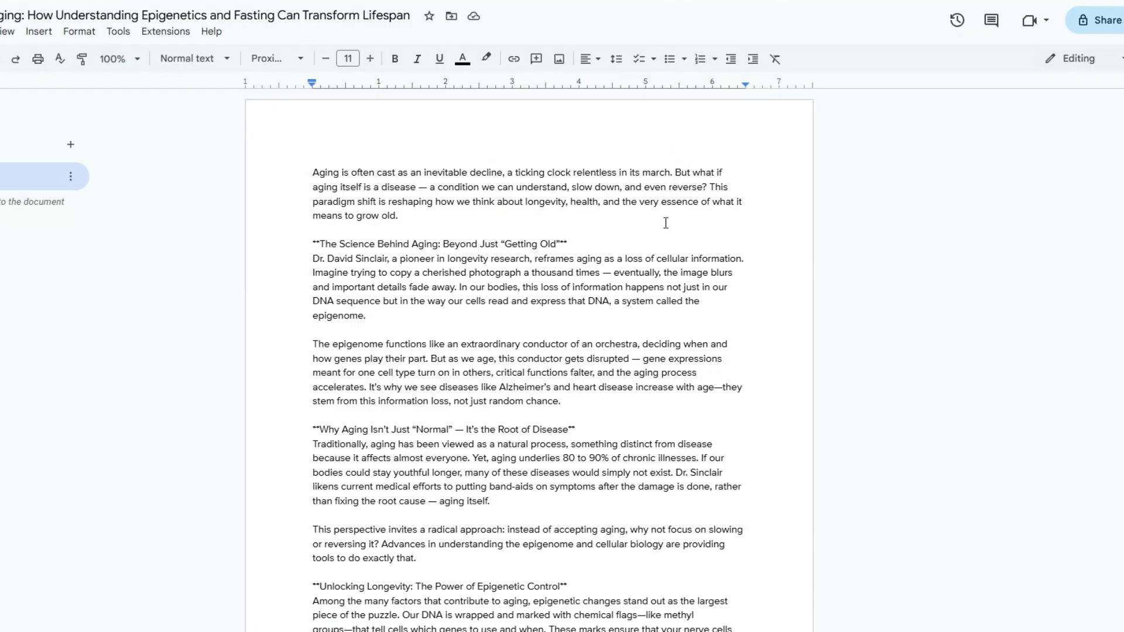
- Switch to the blog post document on epigenetics and fasting and read it from the introduction through the closing paragraph
scroll(666, 223, down, 15)
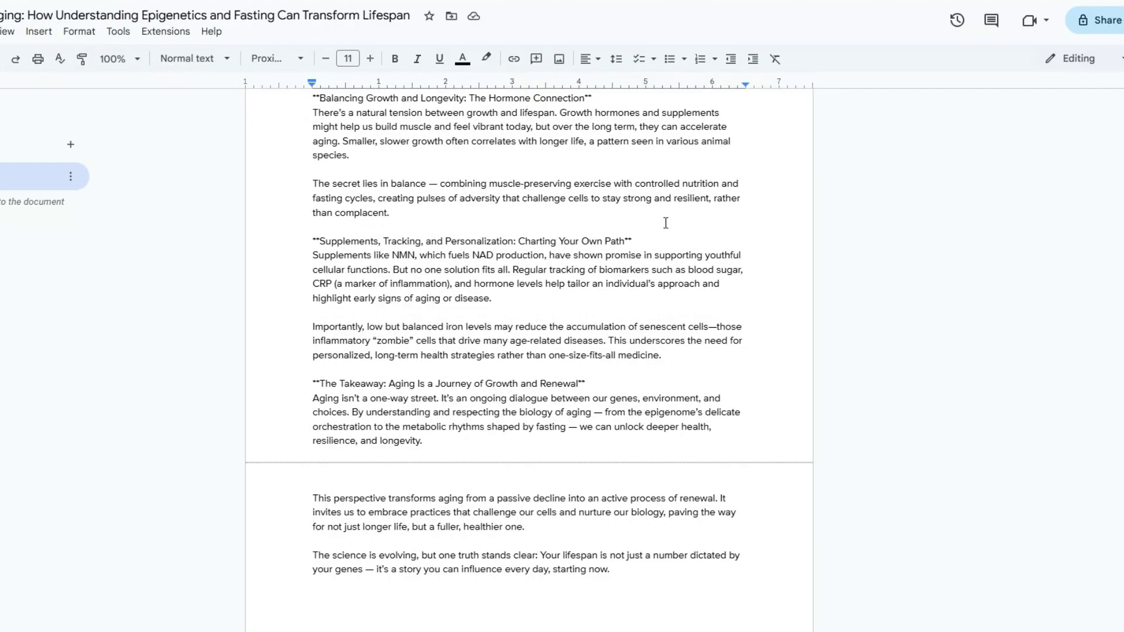
scroll(666, 222, down, 1)
scroll(665, 223, up, 20)
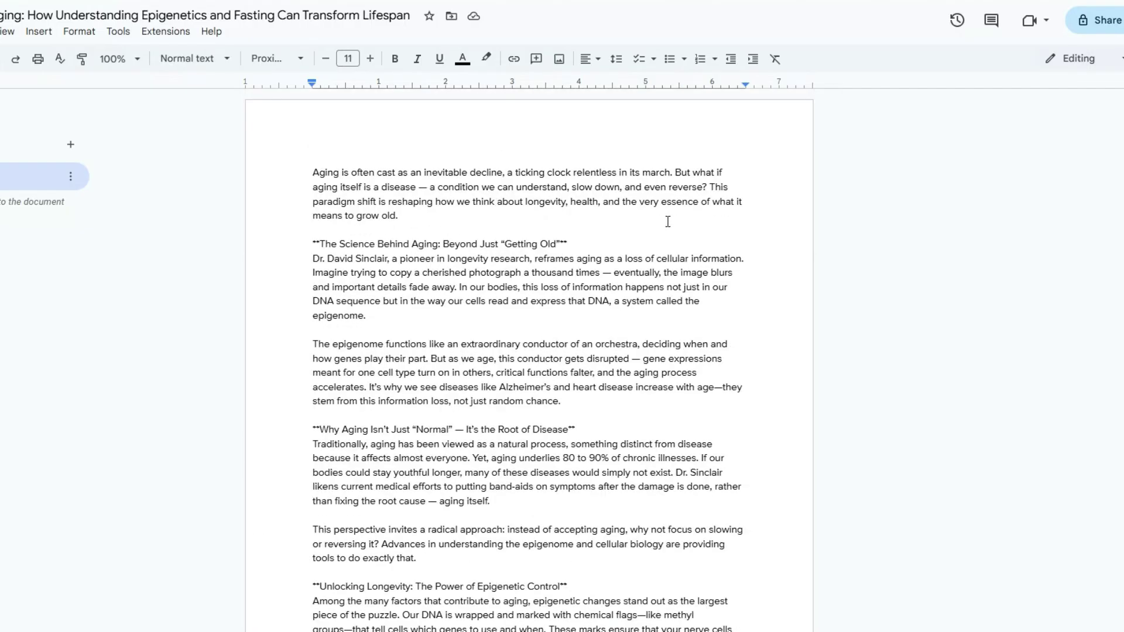
scroll(668, 222, down, 10)
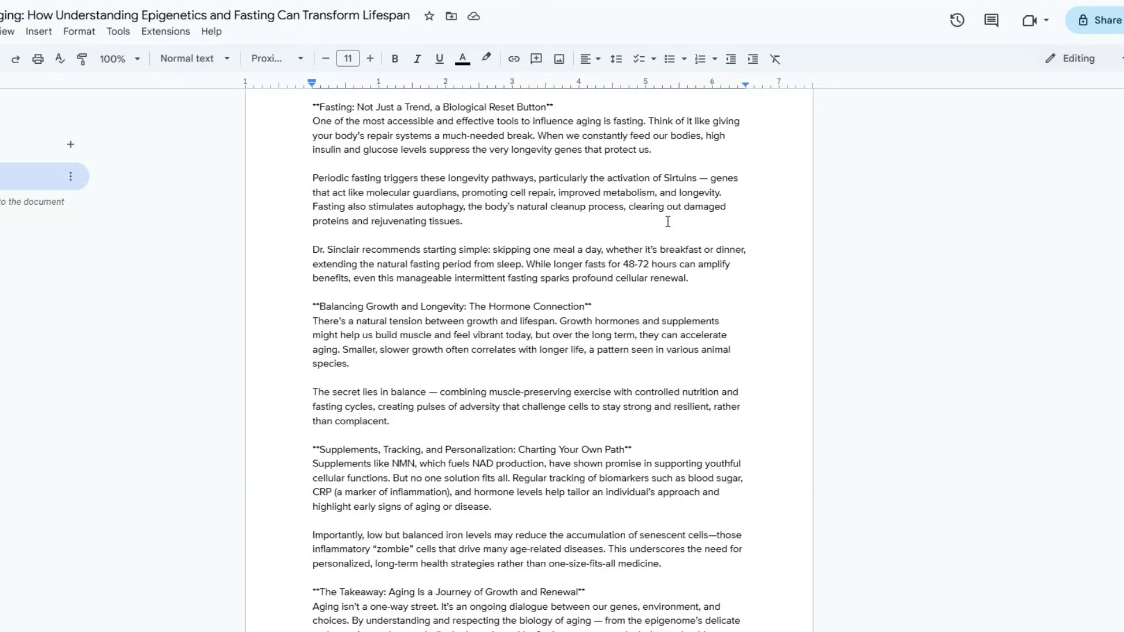
scroll(667, 221, down, 8)
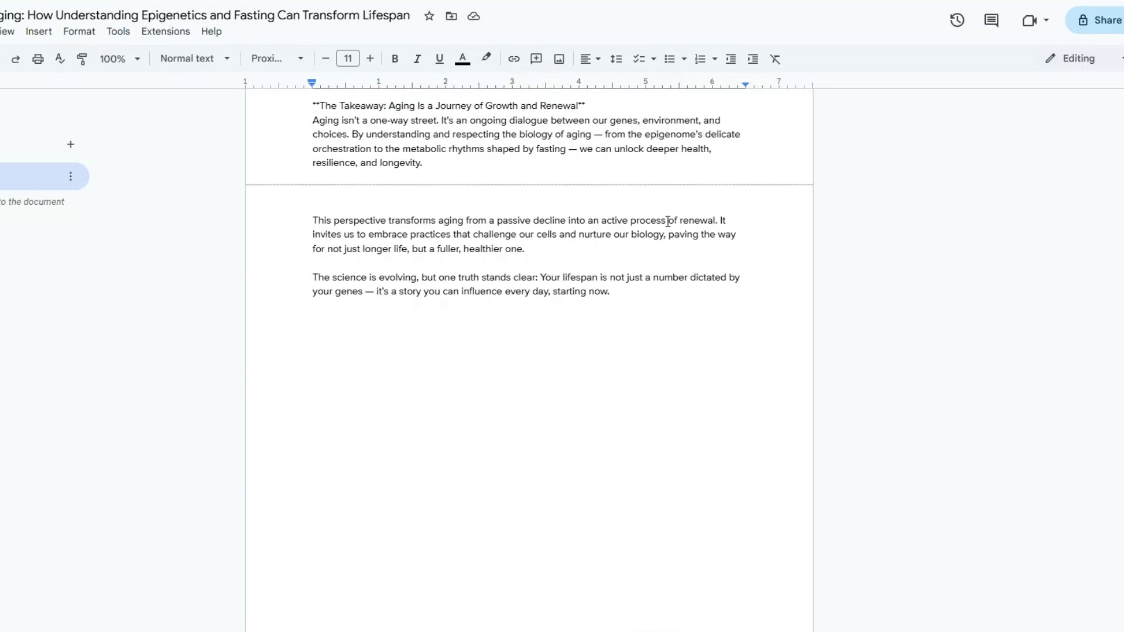
scroll(668, 221, up, 20)
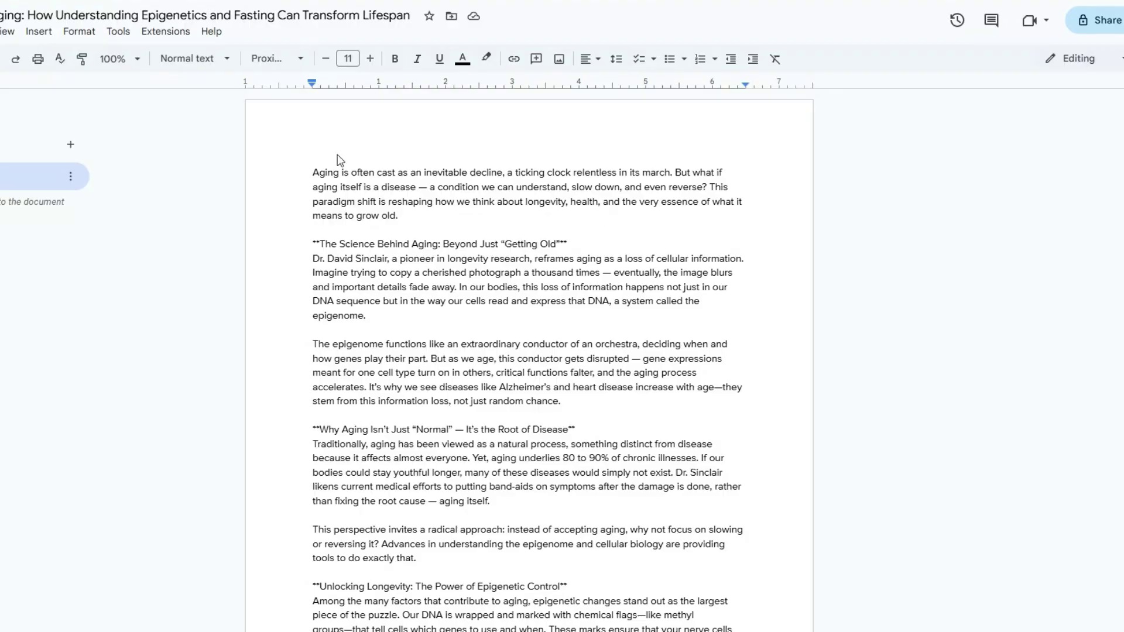
drag(340, 160, 403, 201)
scroll(538, 193, down, 7)
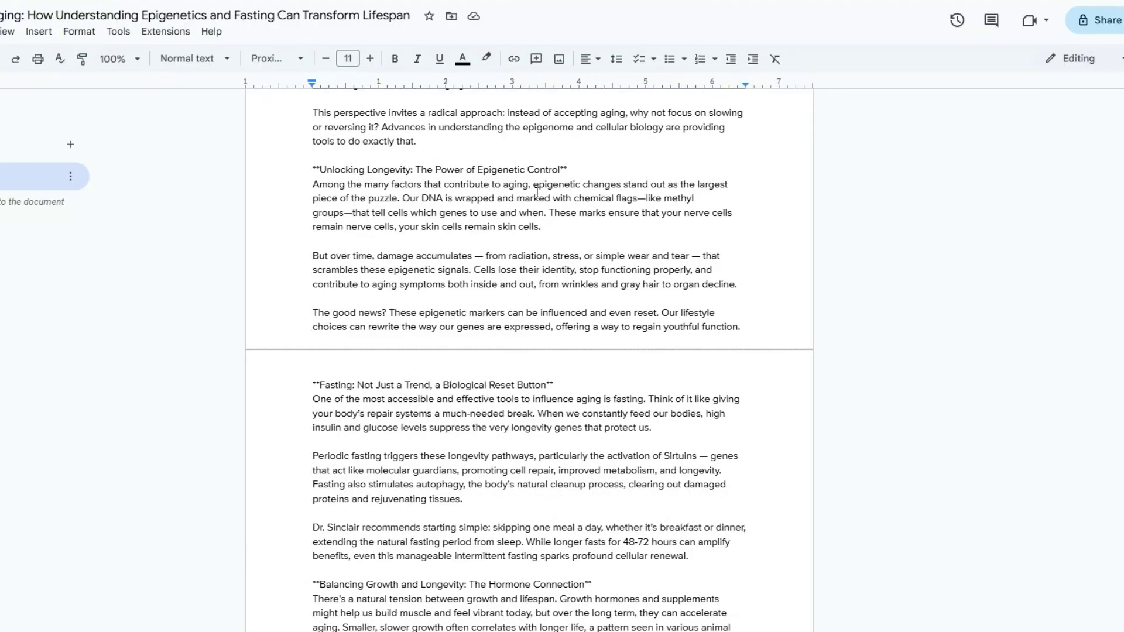
scroll(537, 193, down, 11)
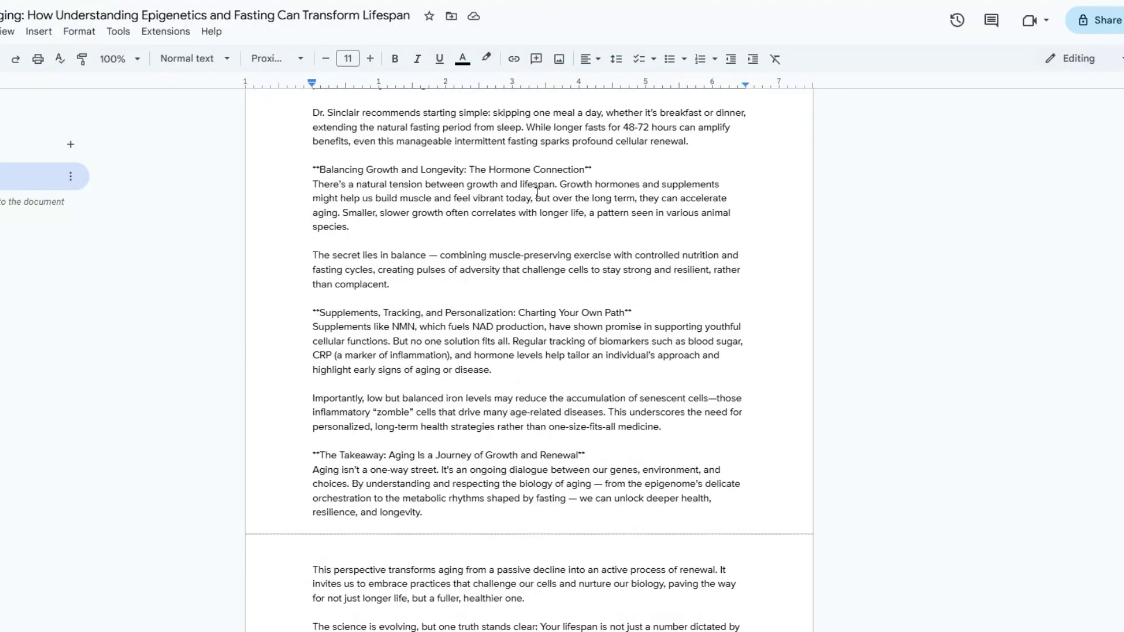
drag(316, 404, 624, 454)
scroll(626, 455, up, 19)
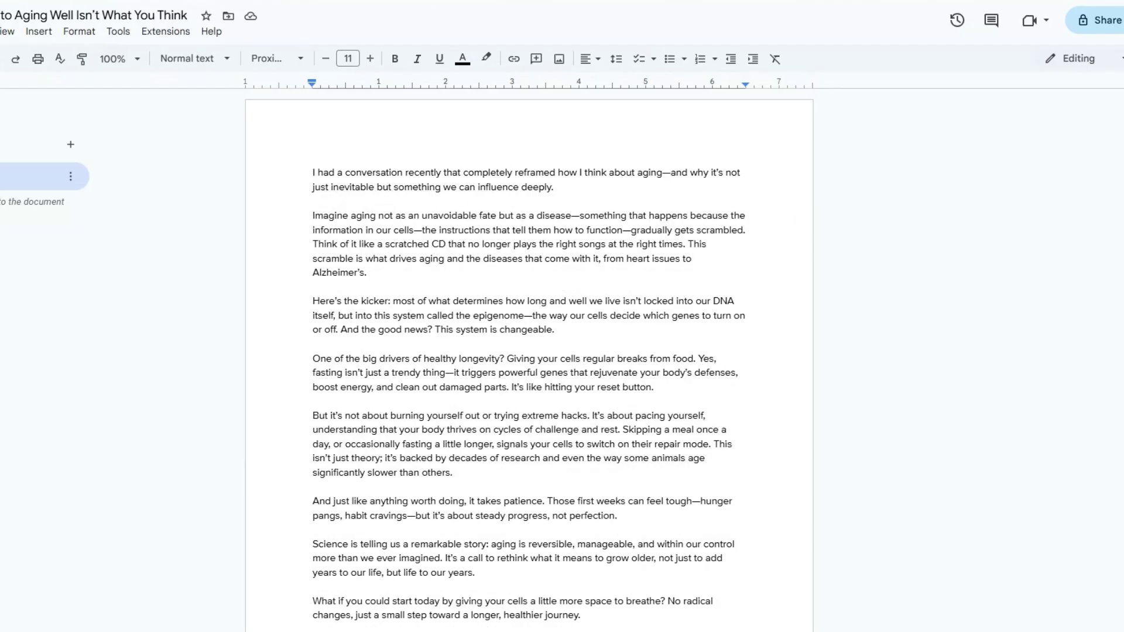
- Switch to the email newsletter document on aging well and read it from the opening through the sign-off
scroll(644, 164, down, 4)
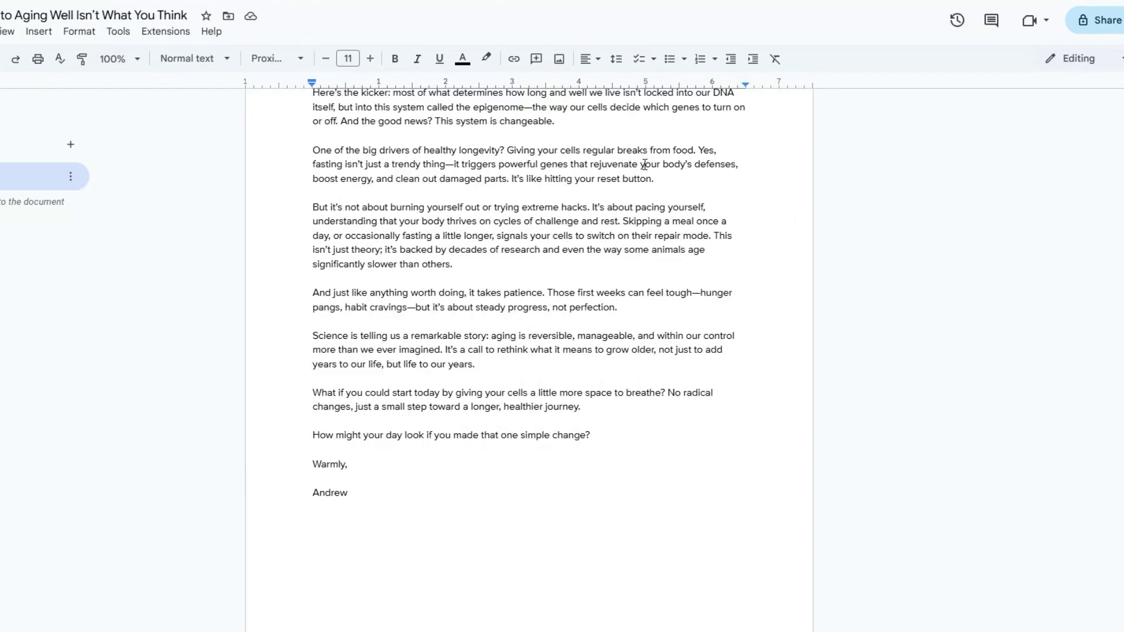
scroll(644, 164, up, 4)
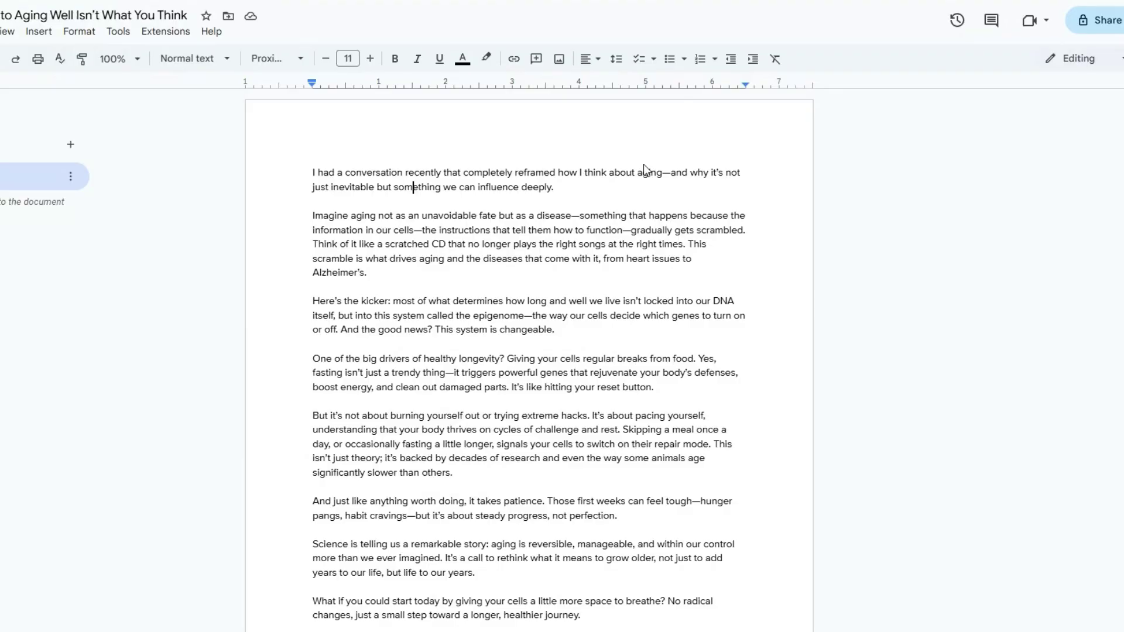
scroll(644, 163, down, 4)
scroll(644, 164, up, 4)
scroll(637, 171, down, 4)
scroll(637, 171, up, 4)
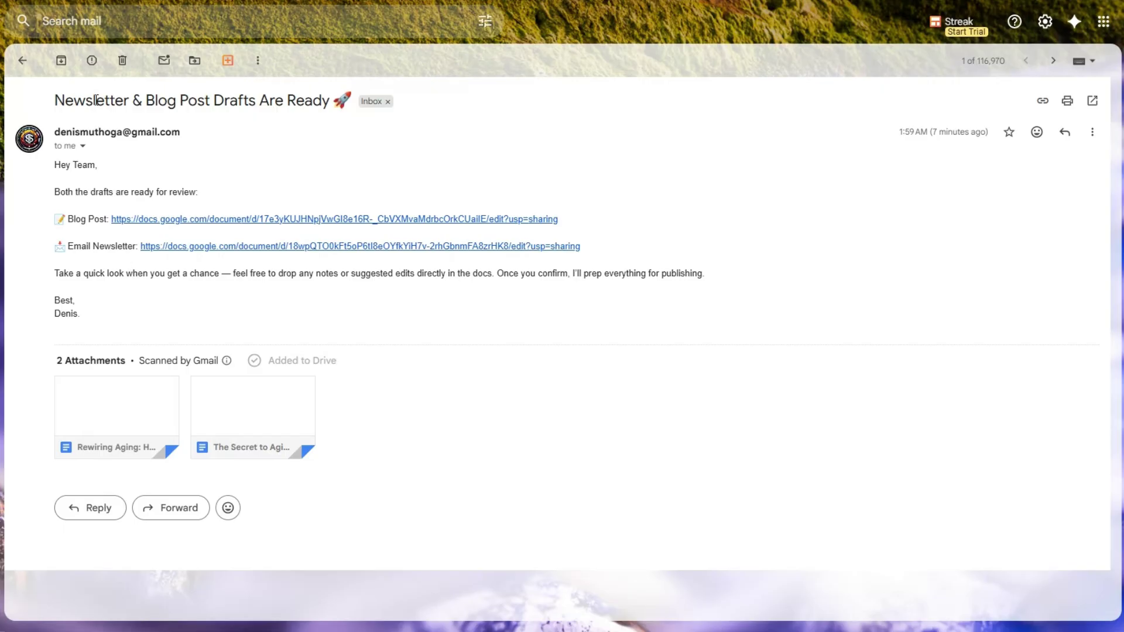
- Review the "Newsletter & Blog Post Drafts Are Ready" email in Gmail and recheck the Podcast Repurposing Sheet's columns in Google Sheets
drag(61, 165, 132, 324)
click(132, 324)
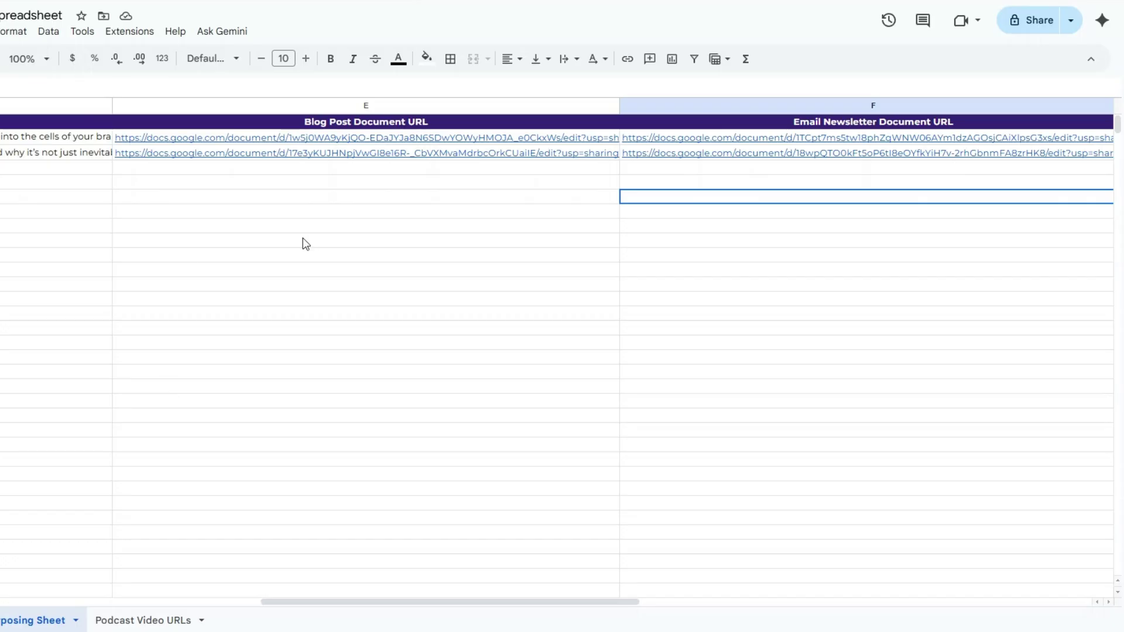
click(661, 272)
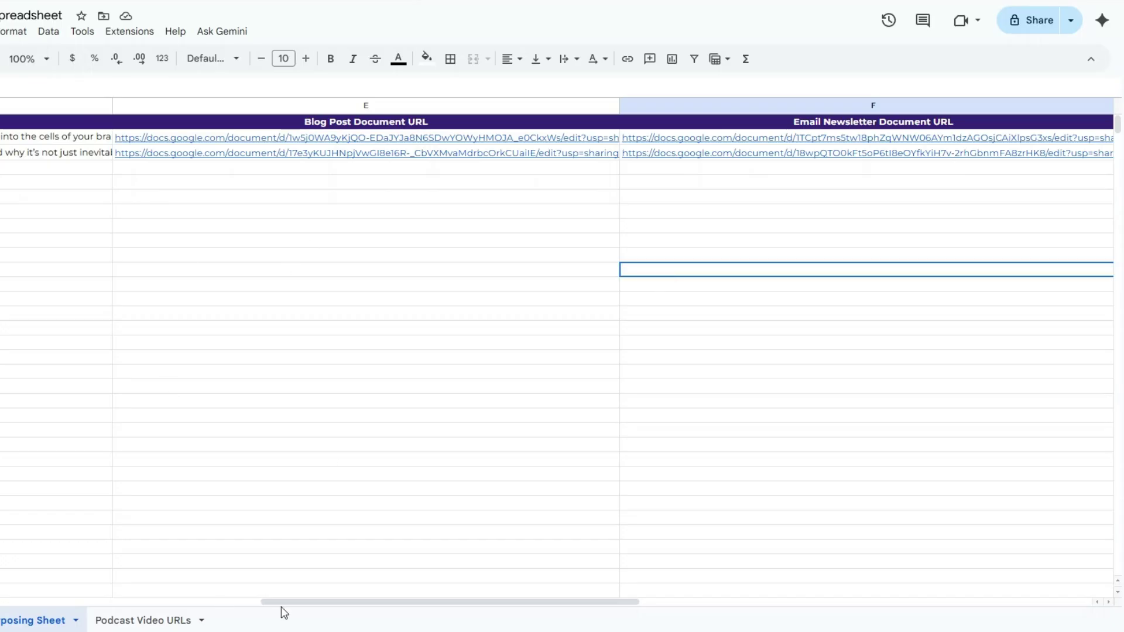
drag(281, 603, 5, 591)
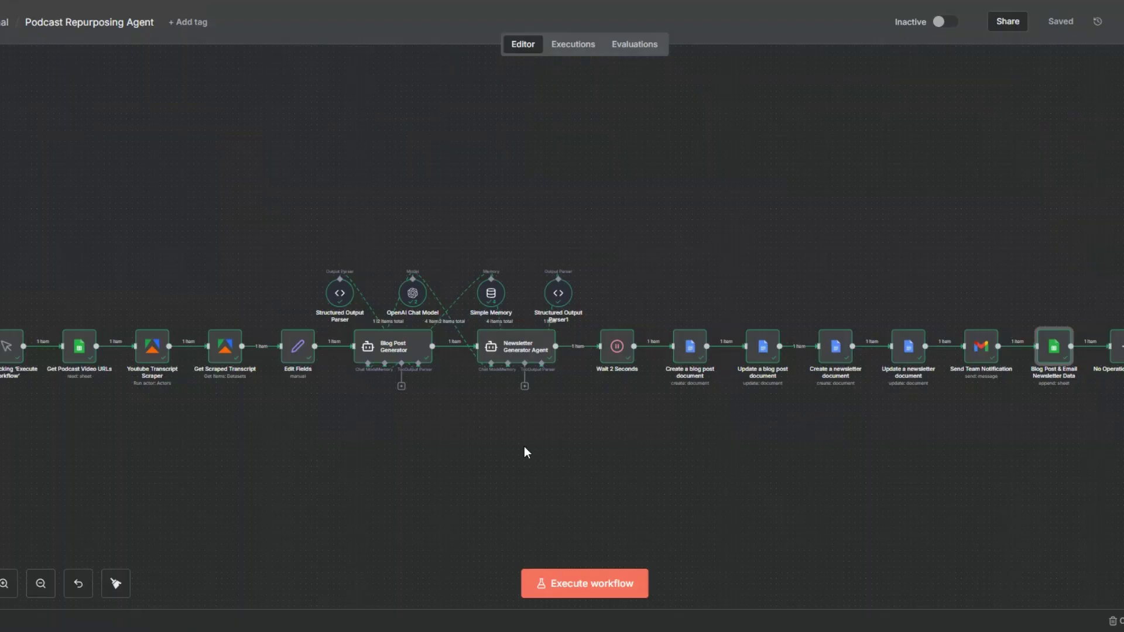